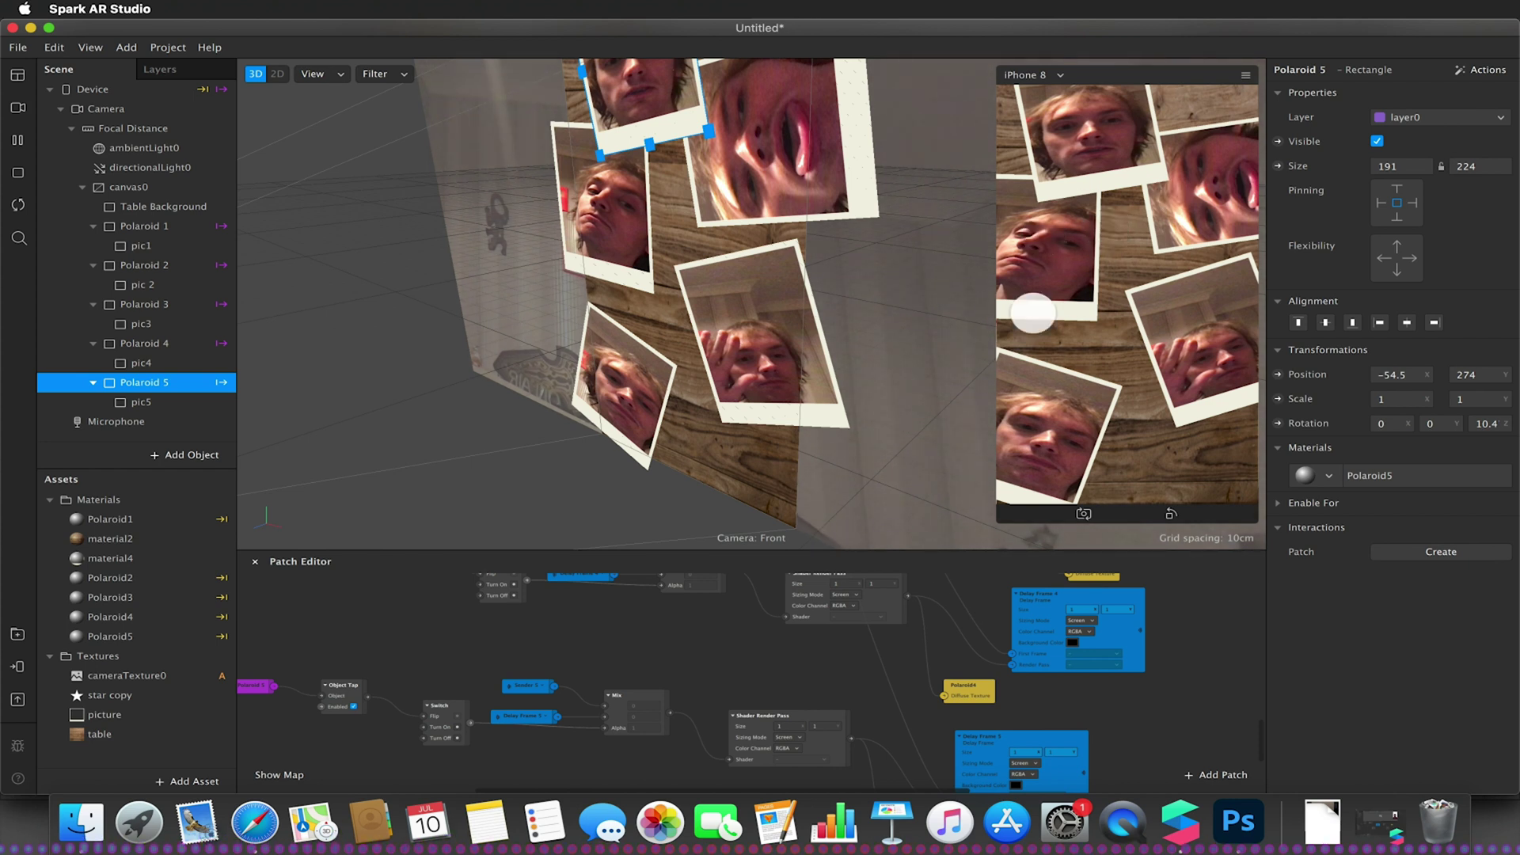
Step: Review the table and picture textures, the canvas, and the size settings of the Background rectangle
{"action": "left_click", "coordinate": [134, 582]}
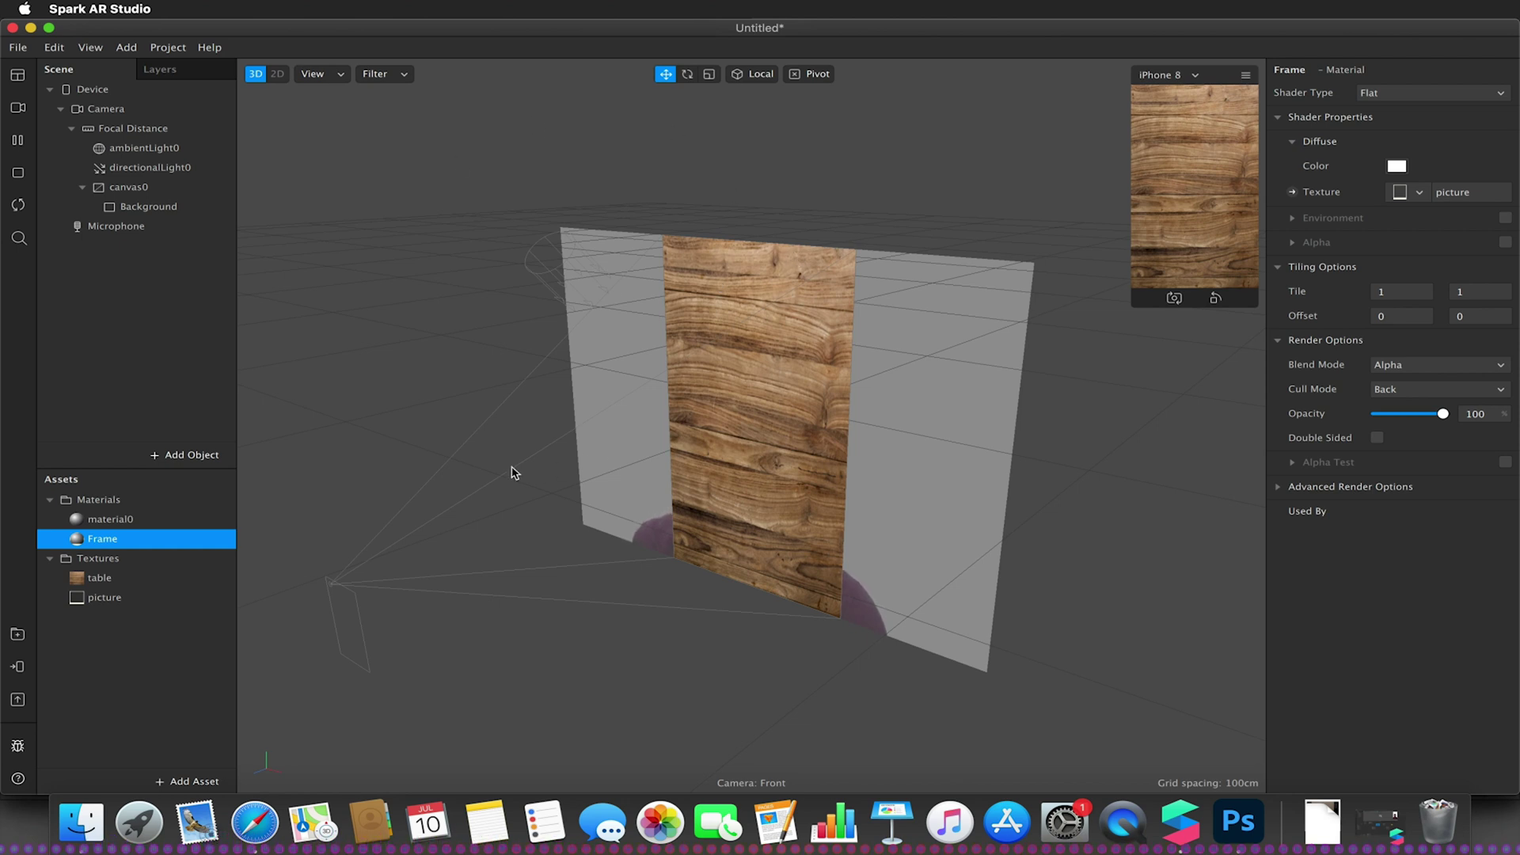
{"action": "left_click", "coordinate": [96, 579]}
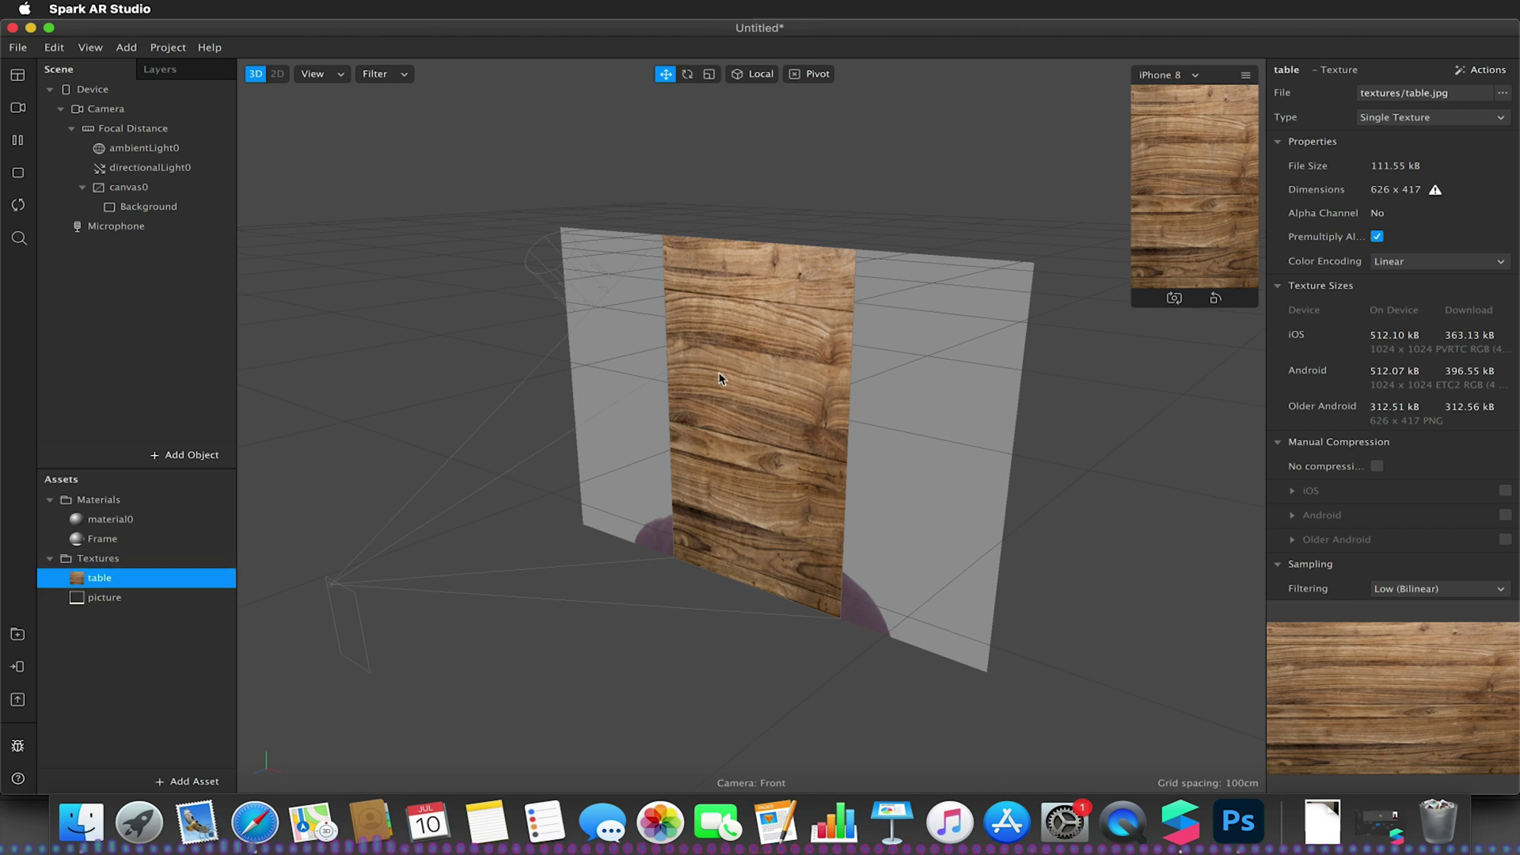
{"action": "left_click", "coordinate": [127, 600]}
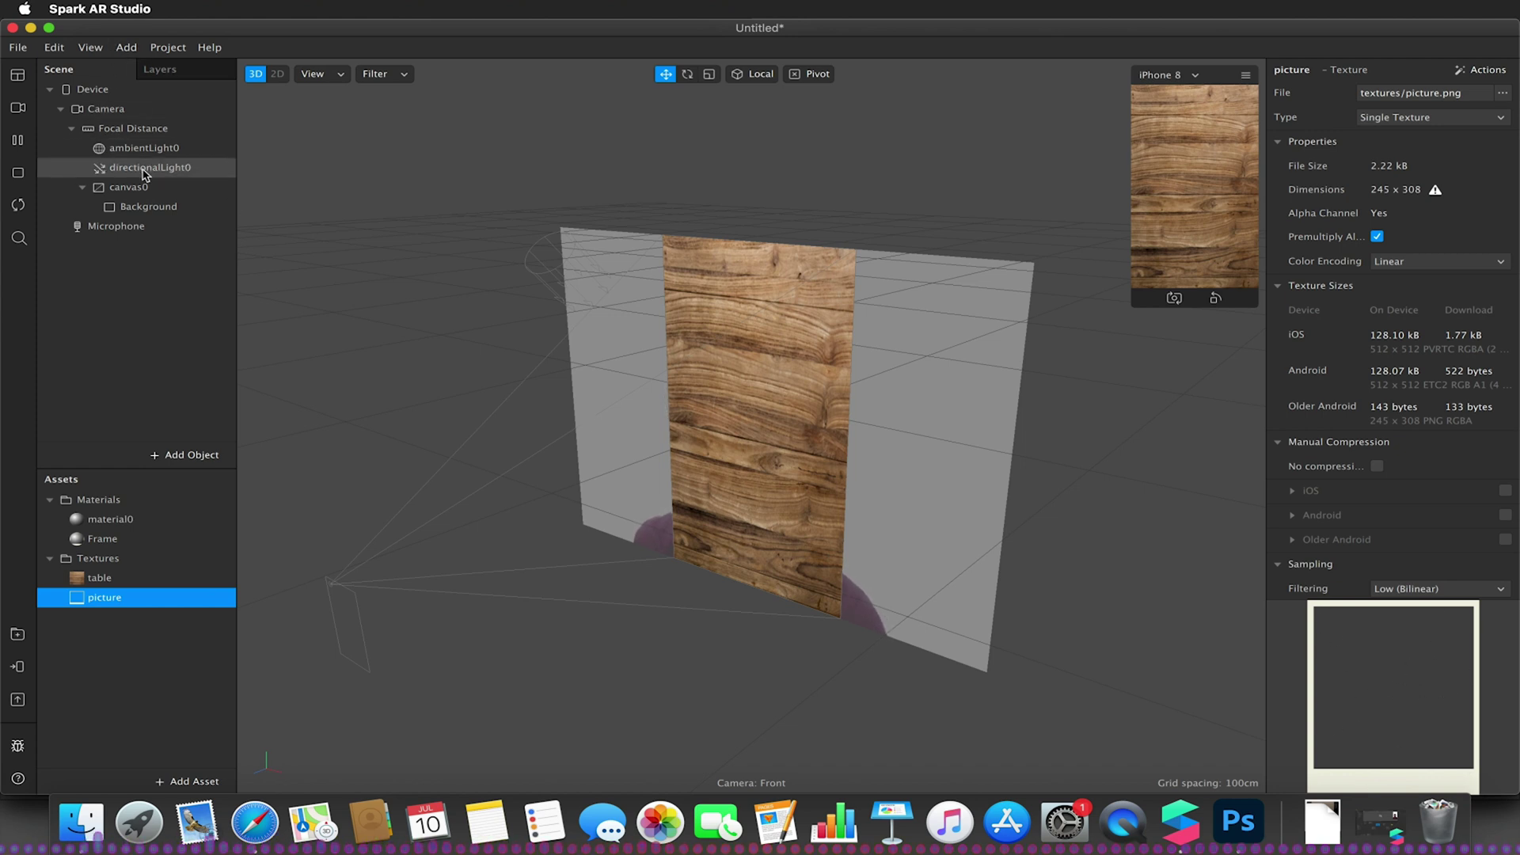
{"action": "left_click", "coordinate": [124, 189]}
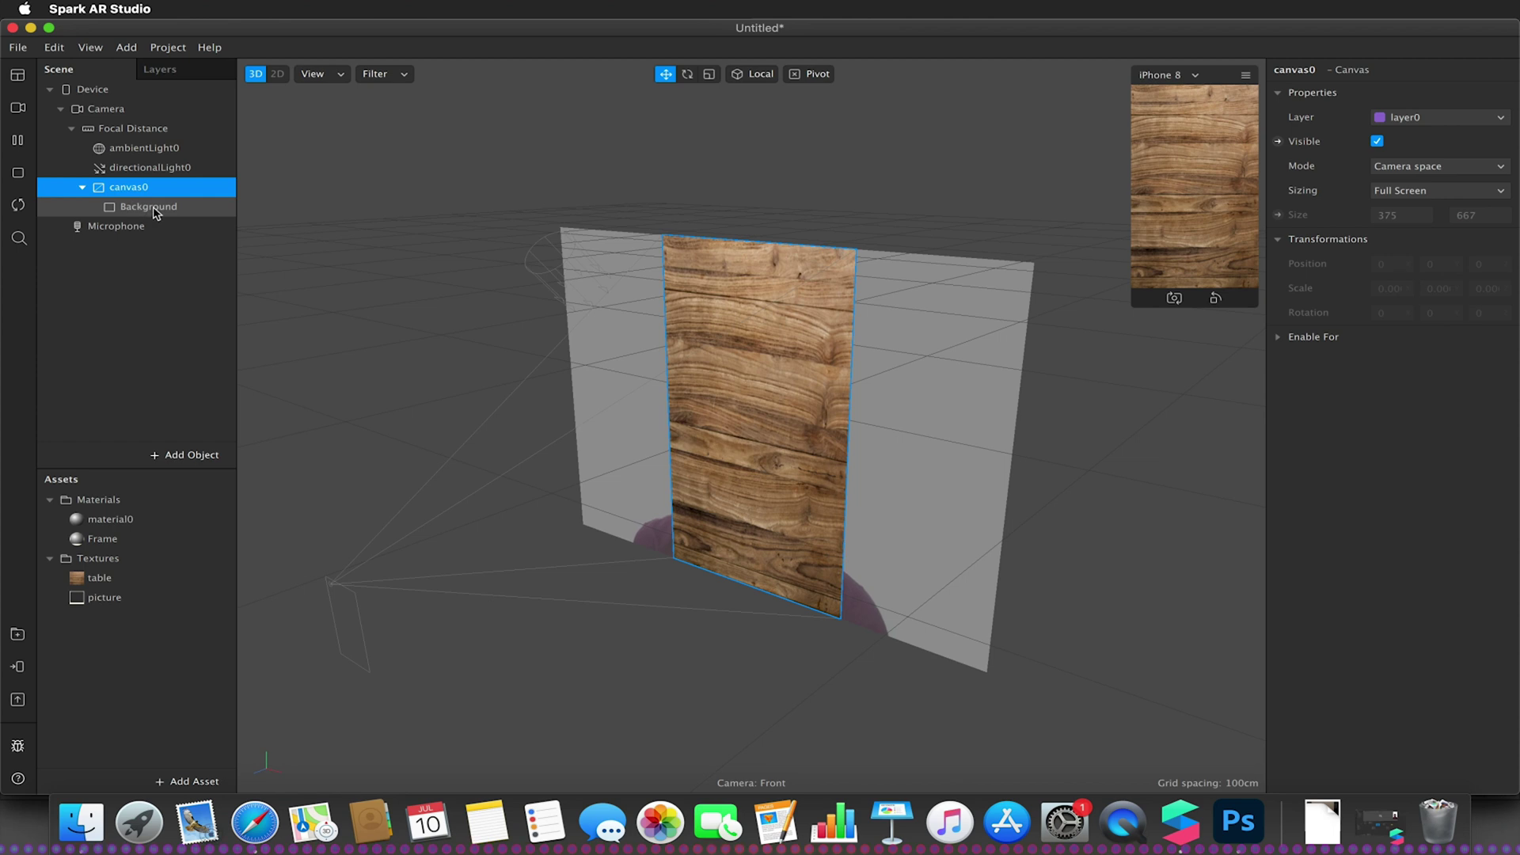
{"action": "left_click", "coordinate": [121, 208]}
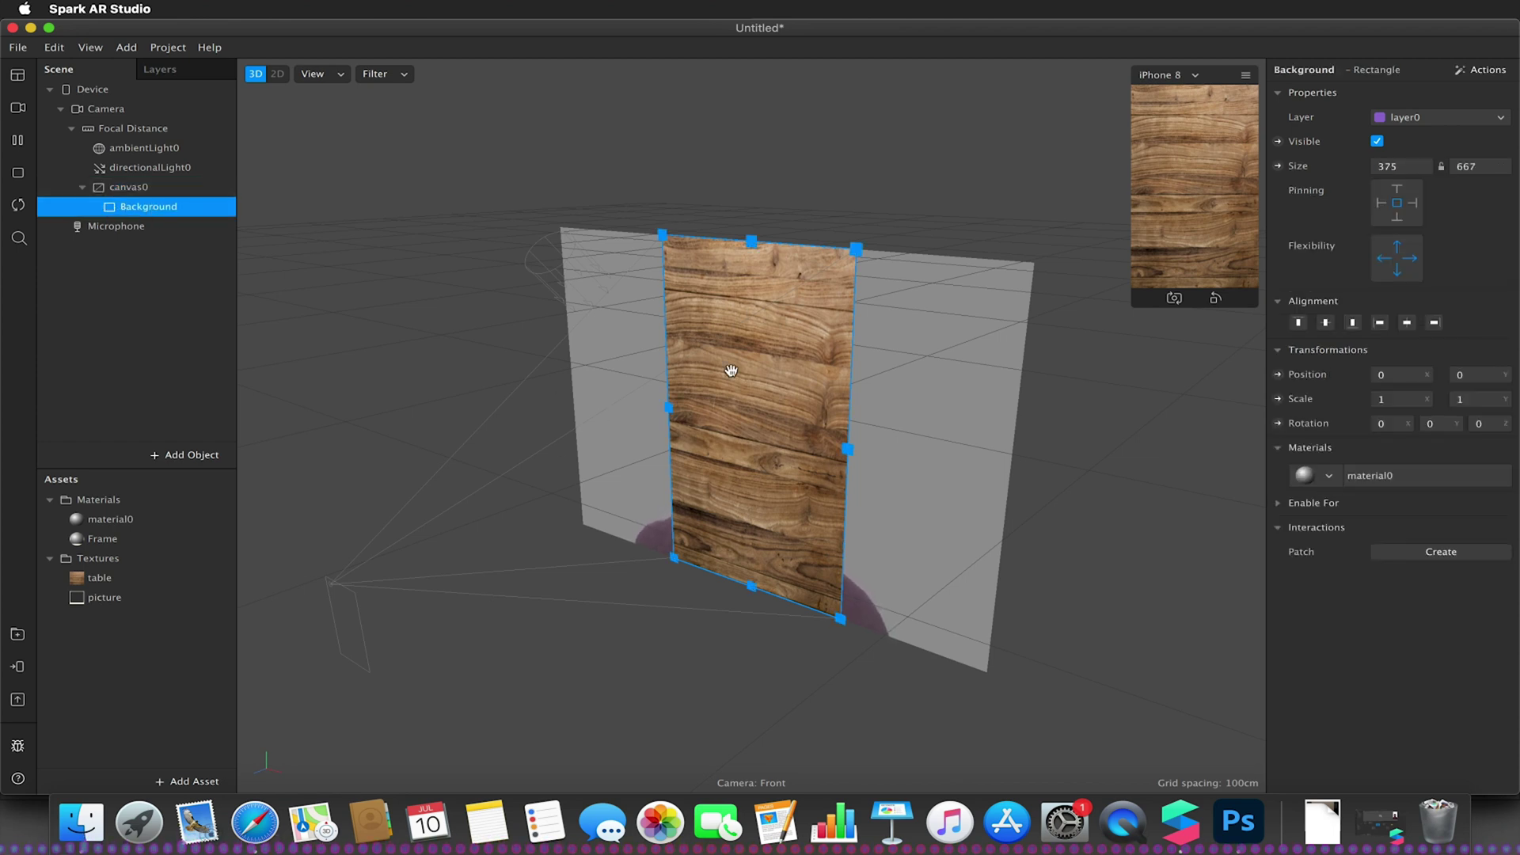
{"action": "left_click", "coordinate": [1406, 166]}
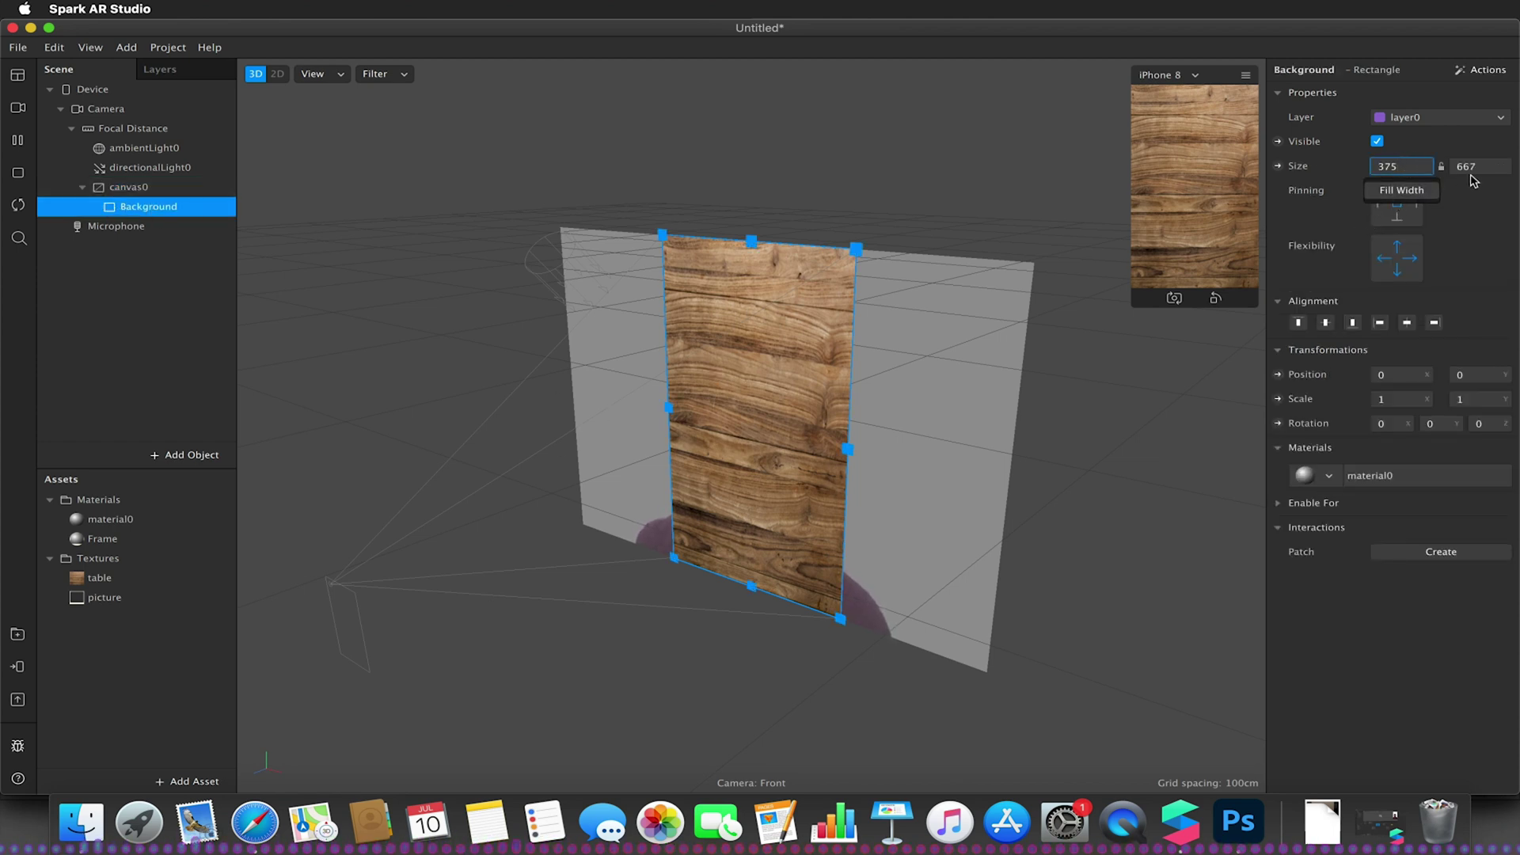
{"action": "left_click", "coordinate": [914, 417]}
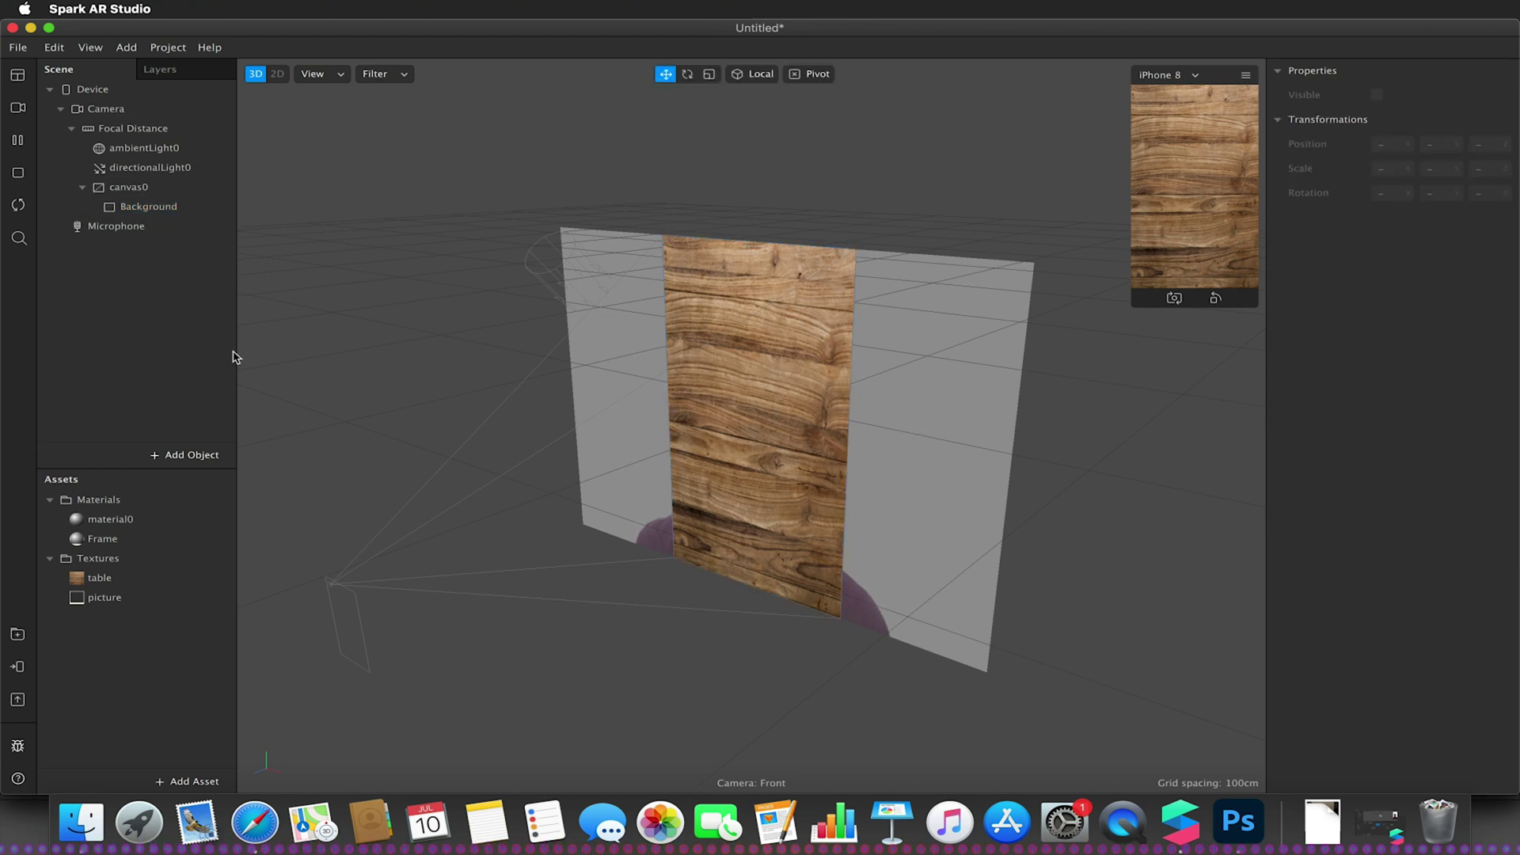
Step: Add a rectangle to canvas0, size it to about 195 × 243, and centre it on the canvas at position 0, 0
{"action": "left_click", "coordinate": [142, 193]}
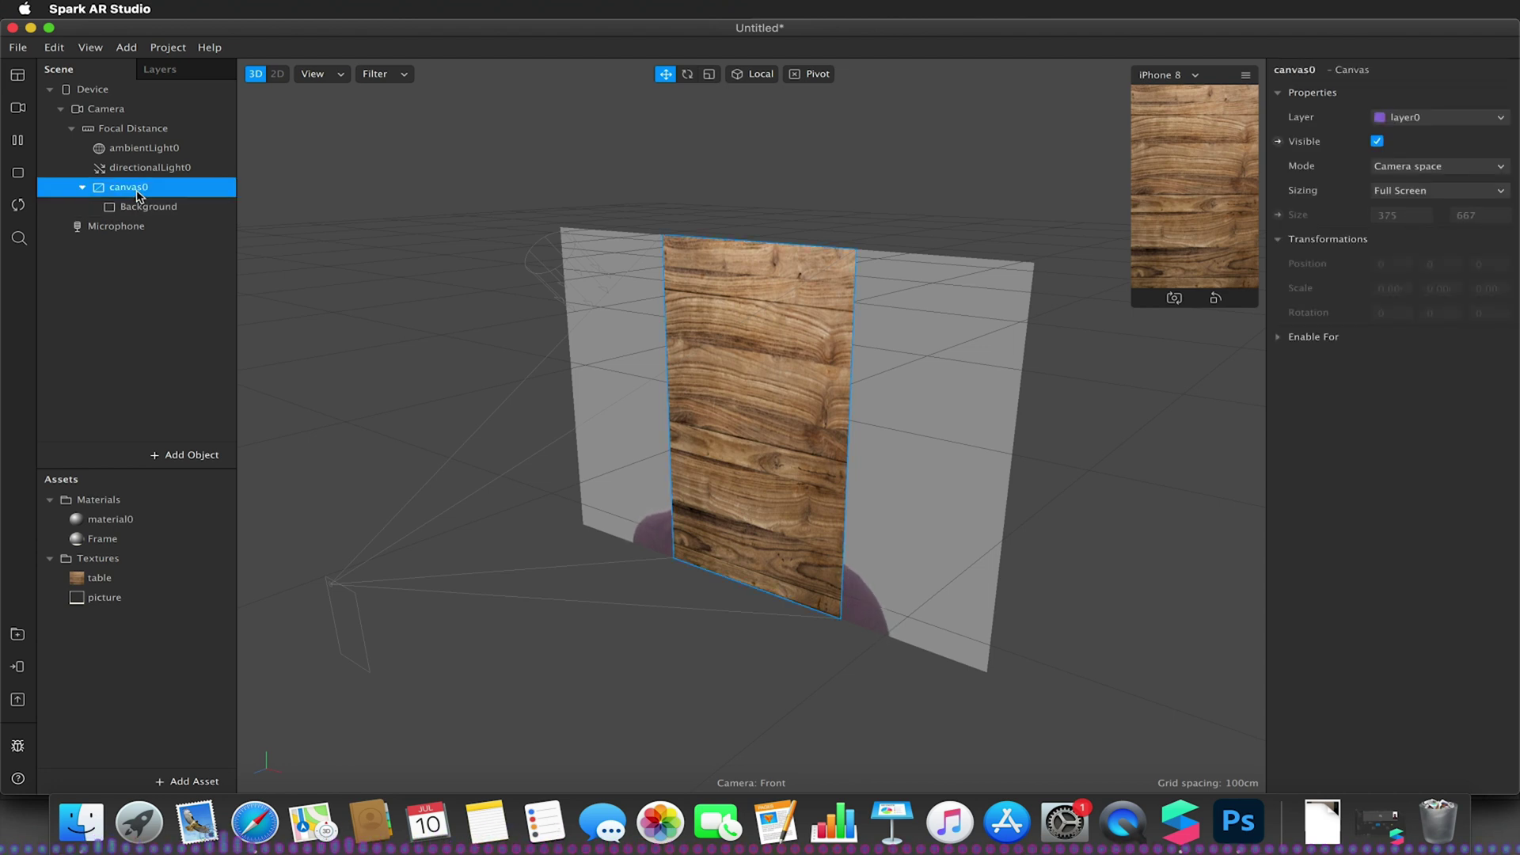
{"action": "right_click", "coordinate": [140, 195]}
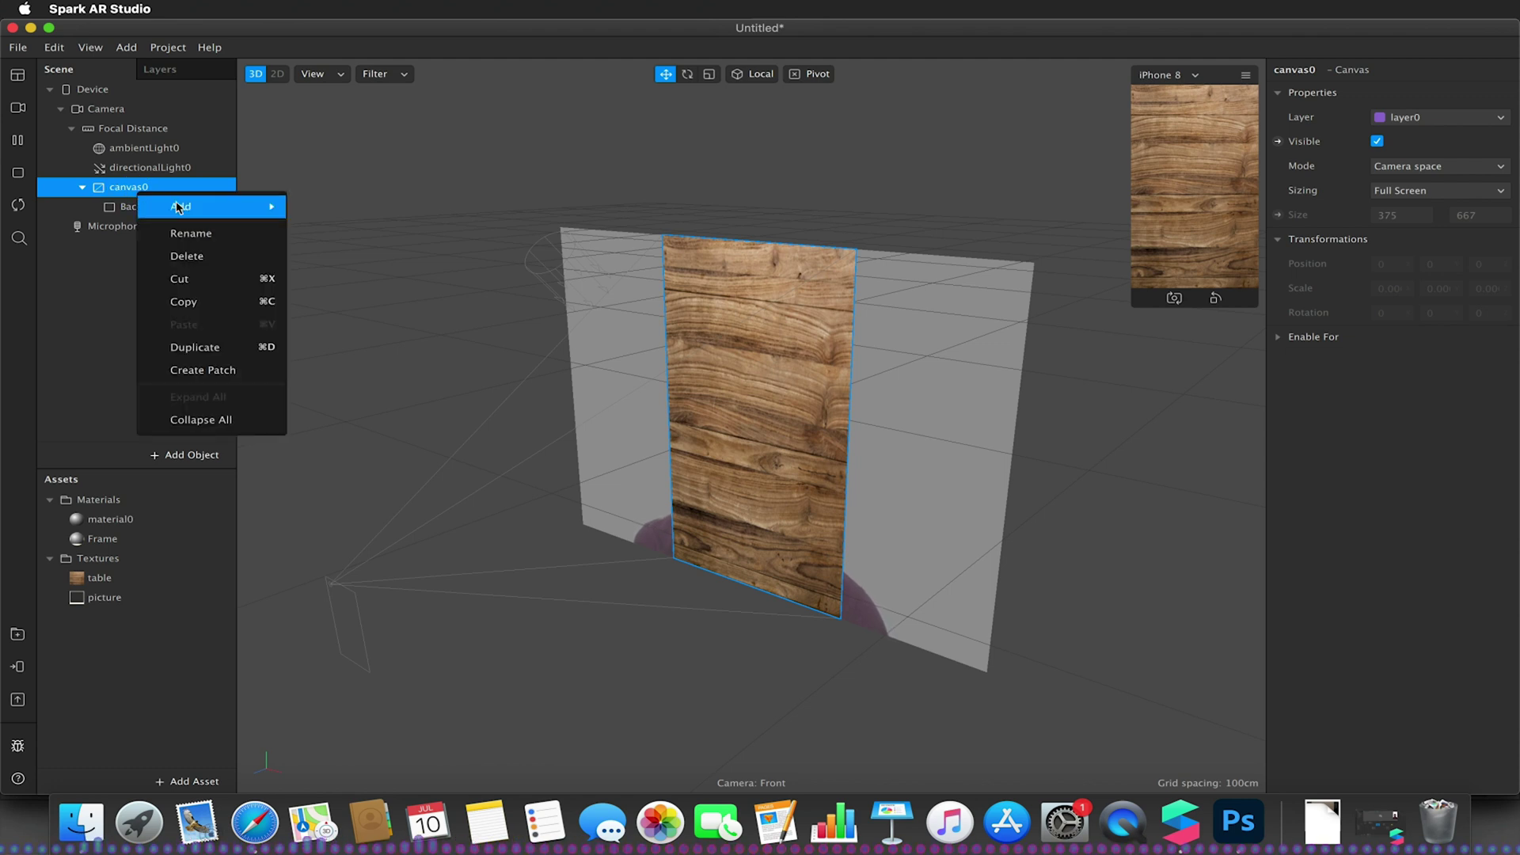
{"action": "mouse_move", "coordinate": [178, 208]}
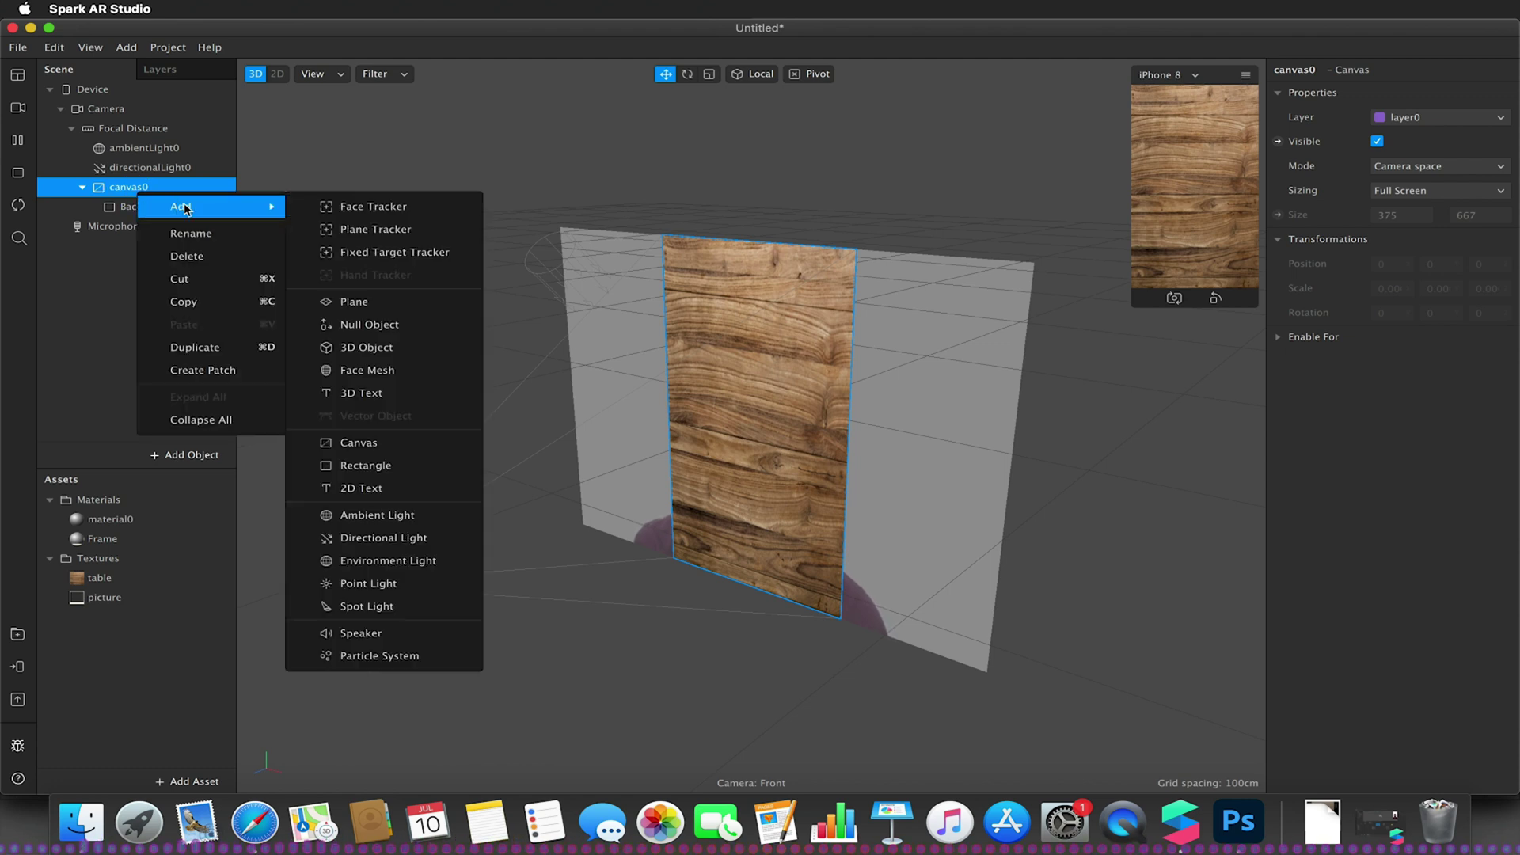
{"action": "left_click", "coordinate": [367, 464]}
{"action": "left_click_drag", "start_coordinate": [726, 396], "coordinate": [682, 312]}
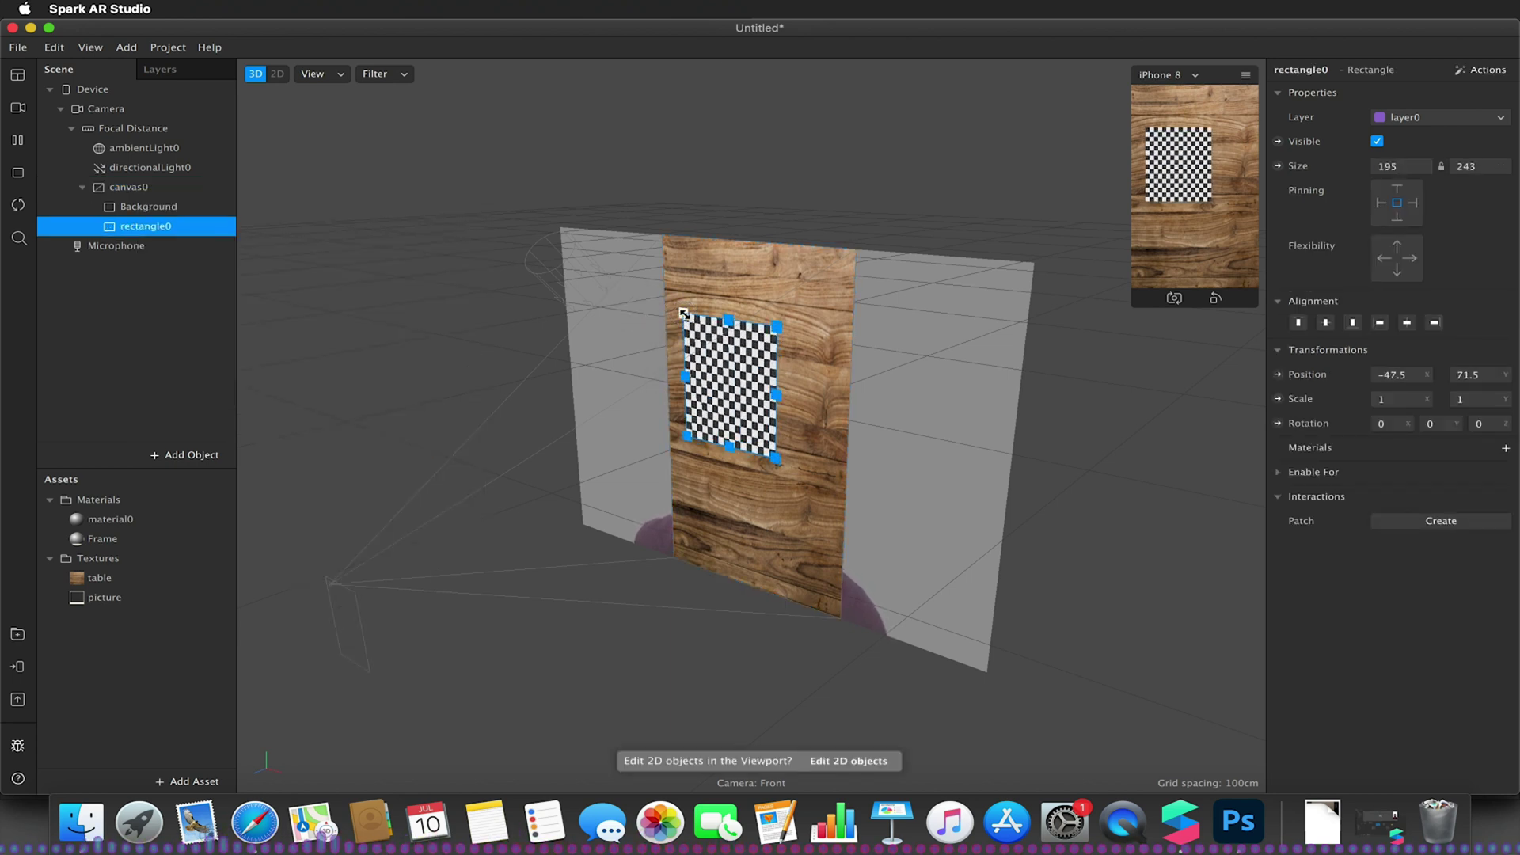
{"action": "left_click_drag", "start_coordinate": [723, 362], "coordinate": [745, 404]}
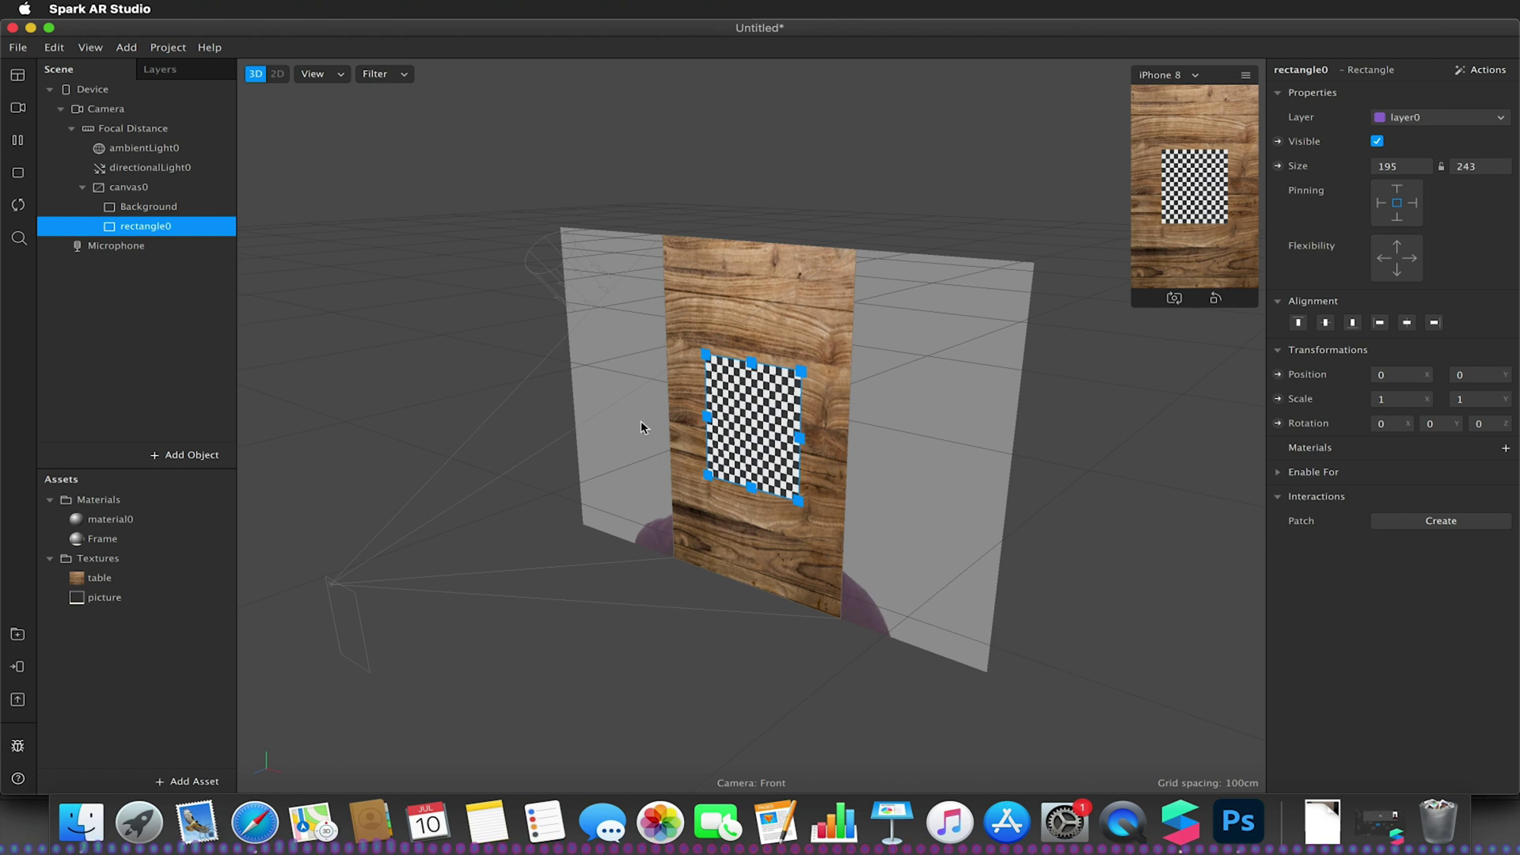
Step: Rename the new rectangle on the canvas as Polaroid 1
{"action": "right_click", "coordinate": [138, 229]}
{"action": "left_click", "coordinate": [198, 268]}
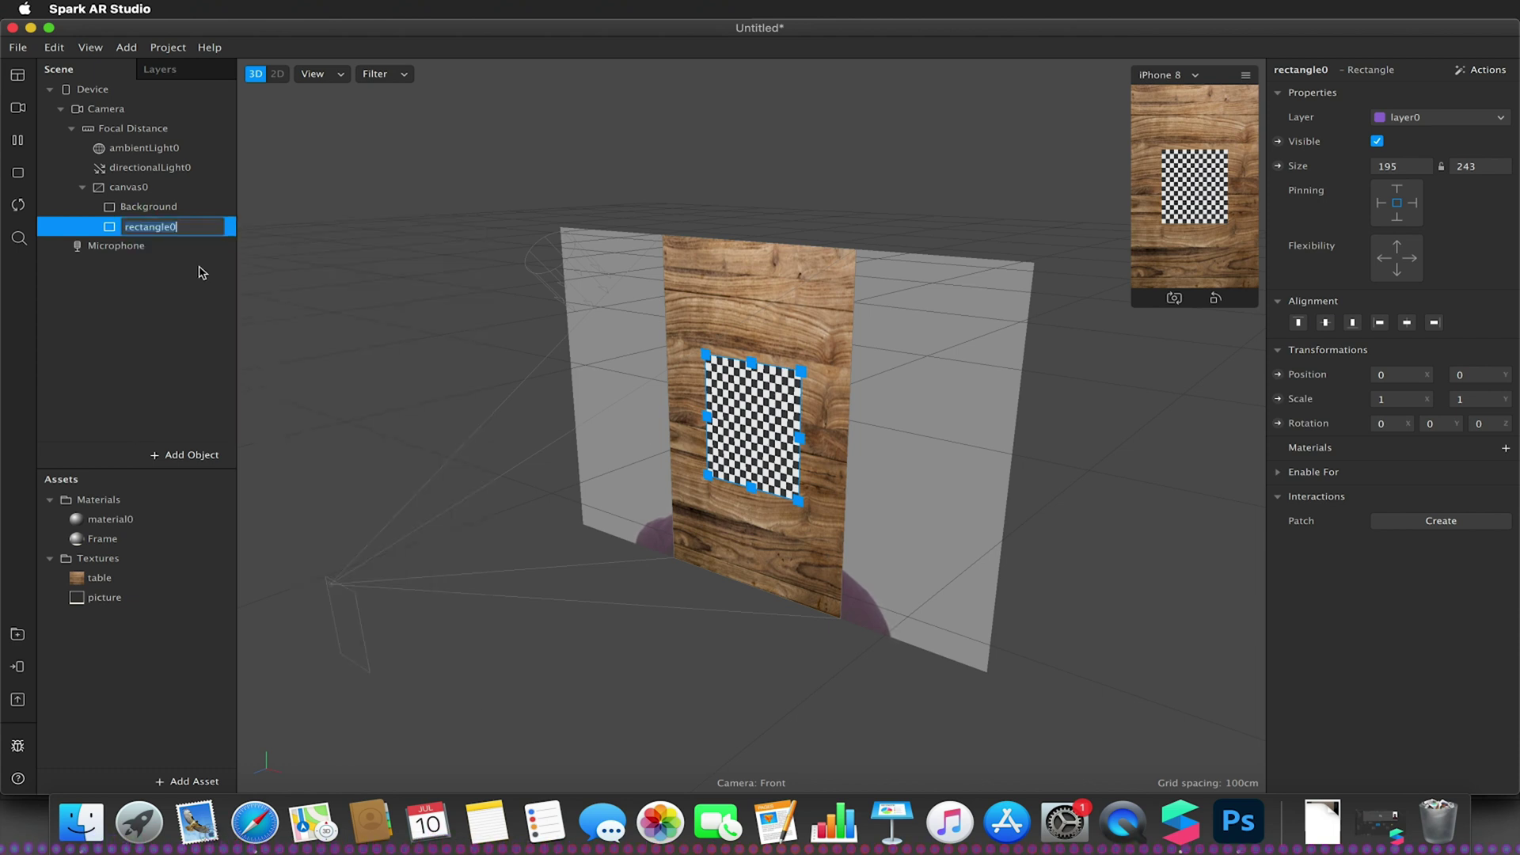
{"action": "type", "text": "Polaroid 1"}
{"action": "key", "text": "Return"}
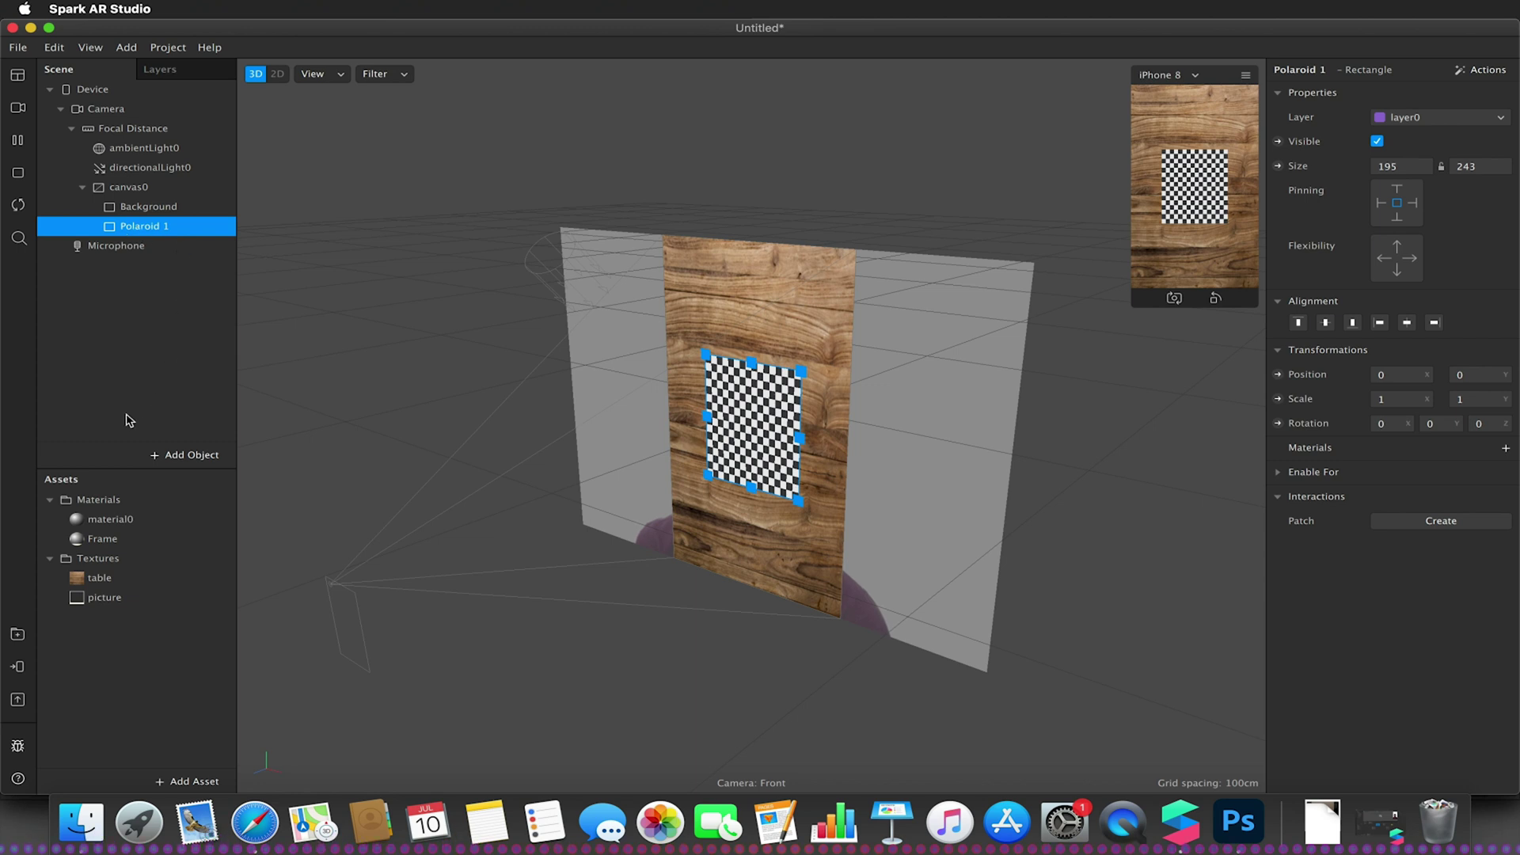
Step: Extract a camera texture from the Camera and select it among the textures
{"action": "left_click", "coordinate": [115, 111]}
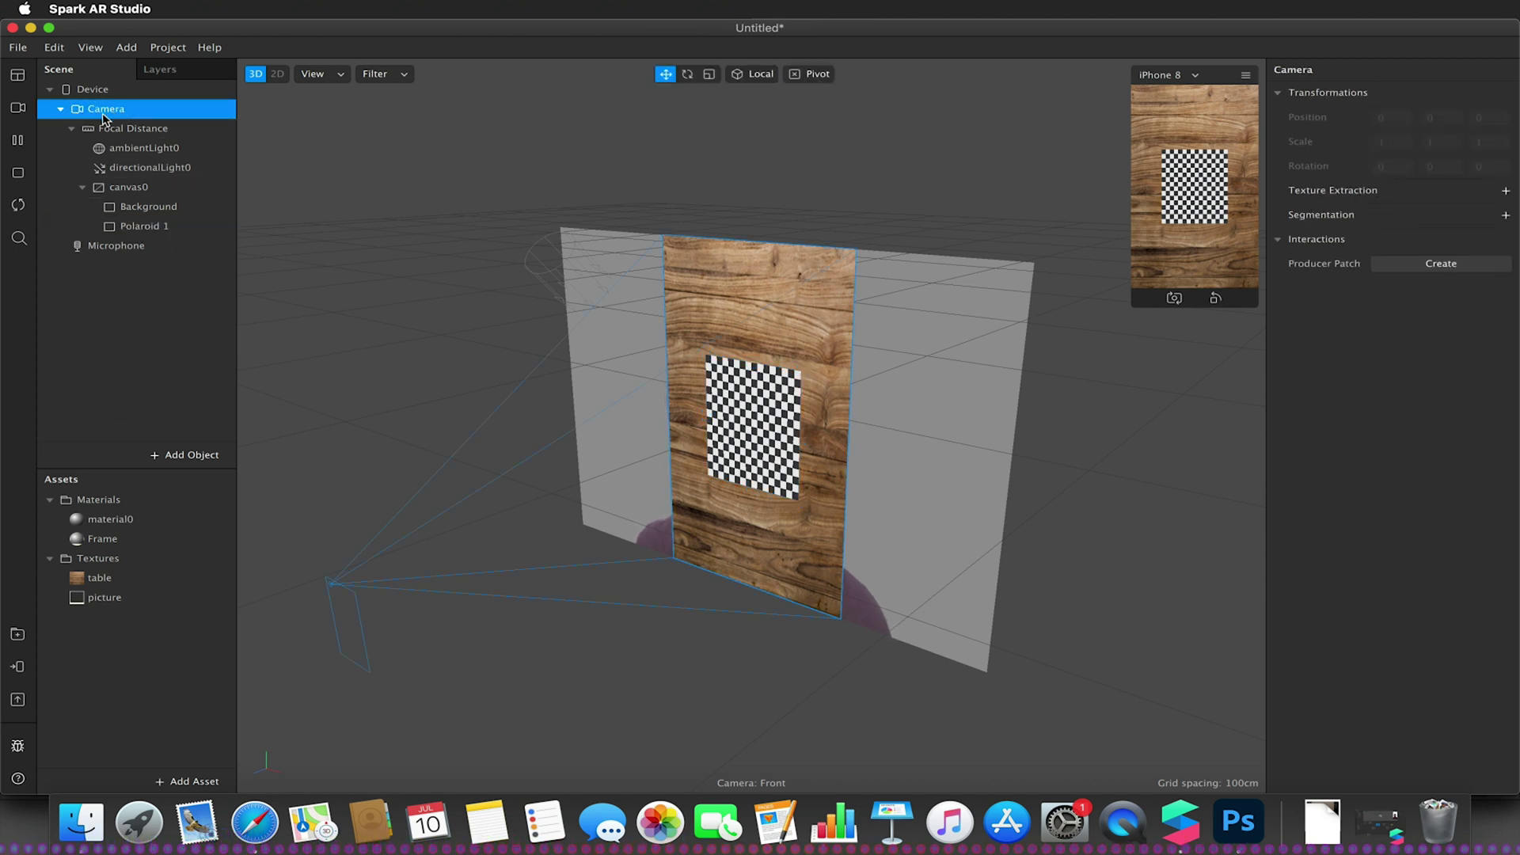
{"action": "left_click", "coordinate": [1506, 191]}
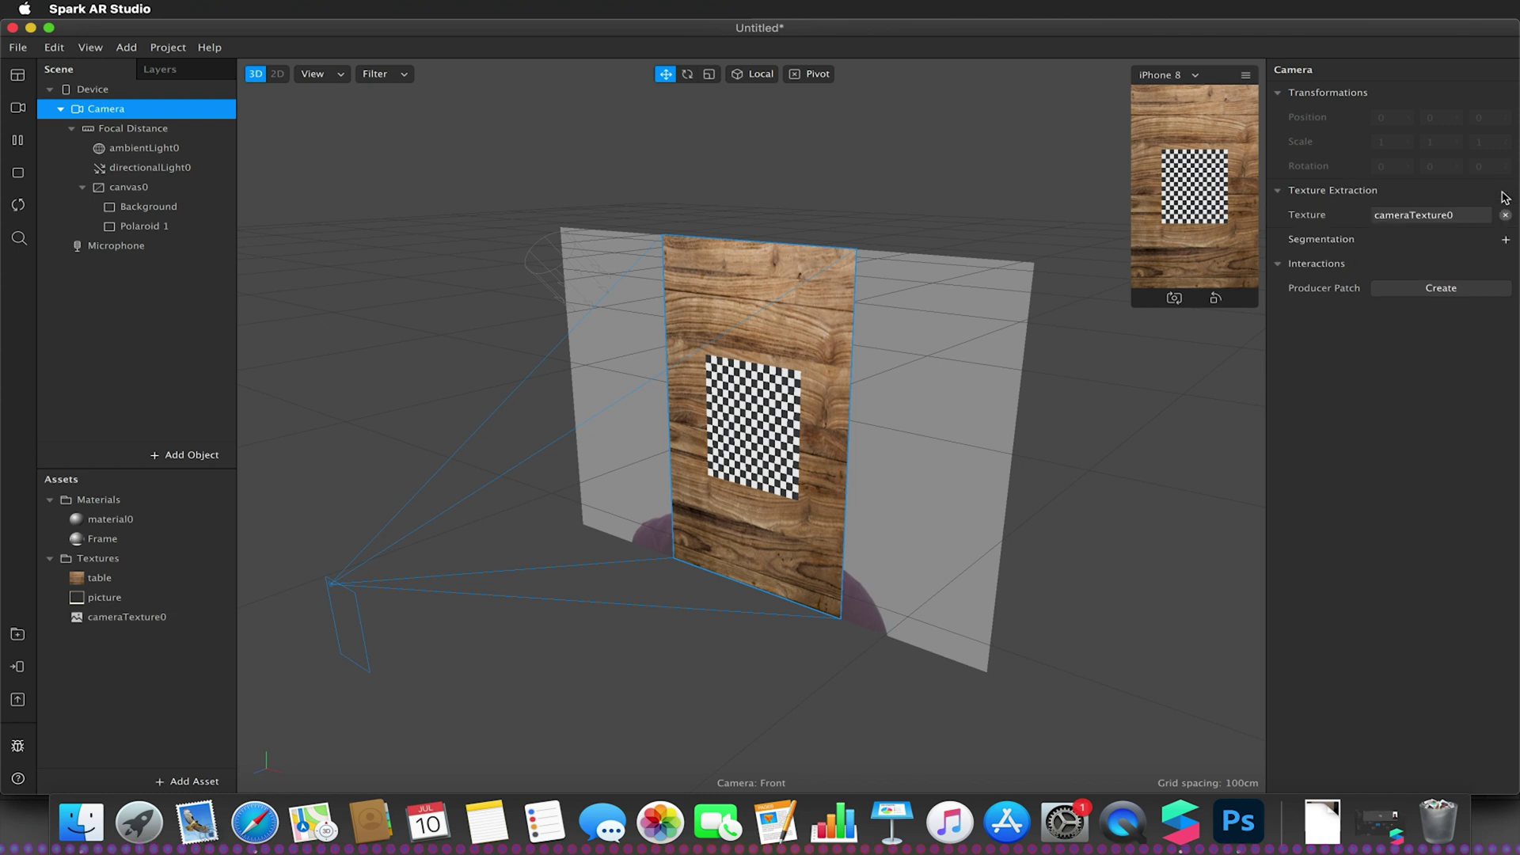
{"action": "left_click", "coordinate": [104, 622]}
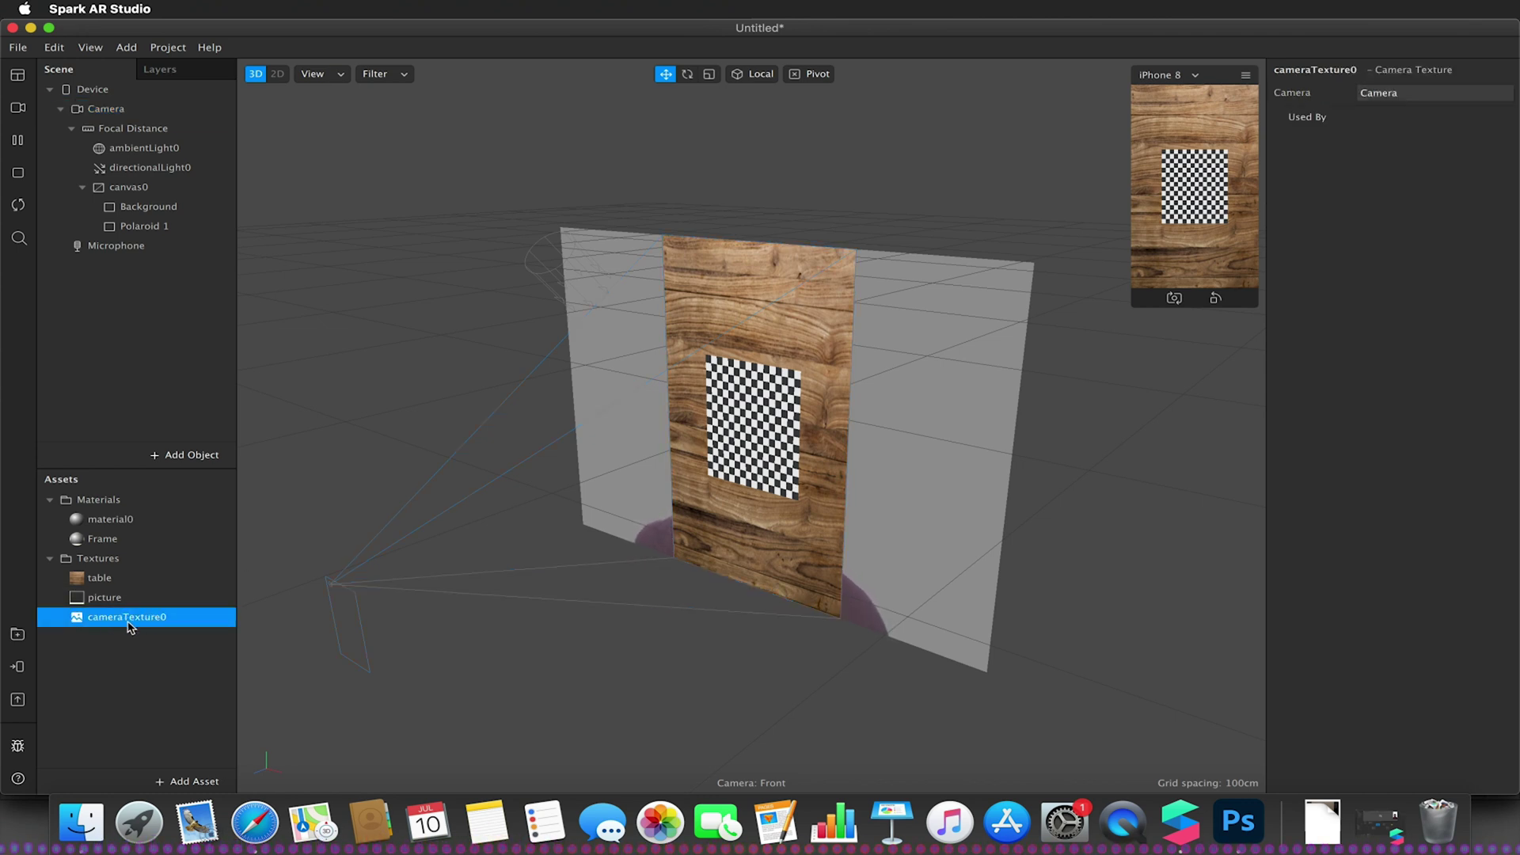
Step: Create a new material for the Polaroid 1 rectangle and name the material Polaroid 1
{"action": "left_click", "coordinate": [133, 227]}
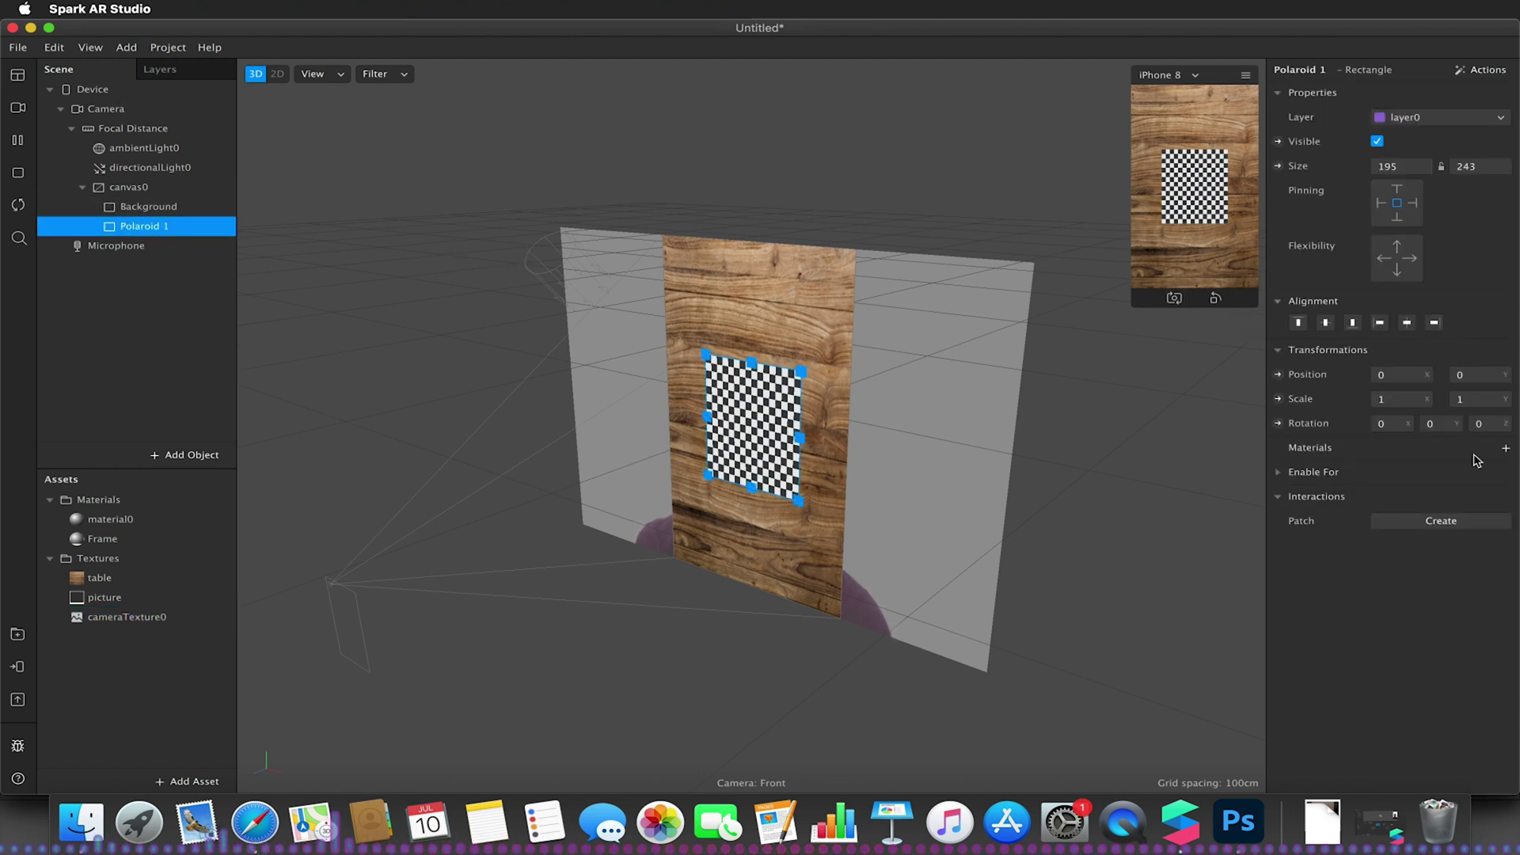
{"action": "left_click", "coordinate": [1506, 448]}
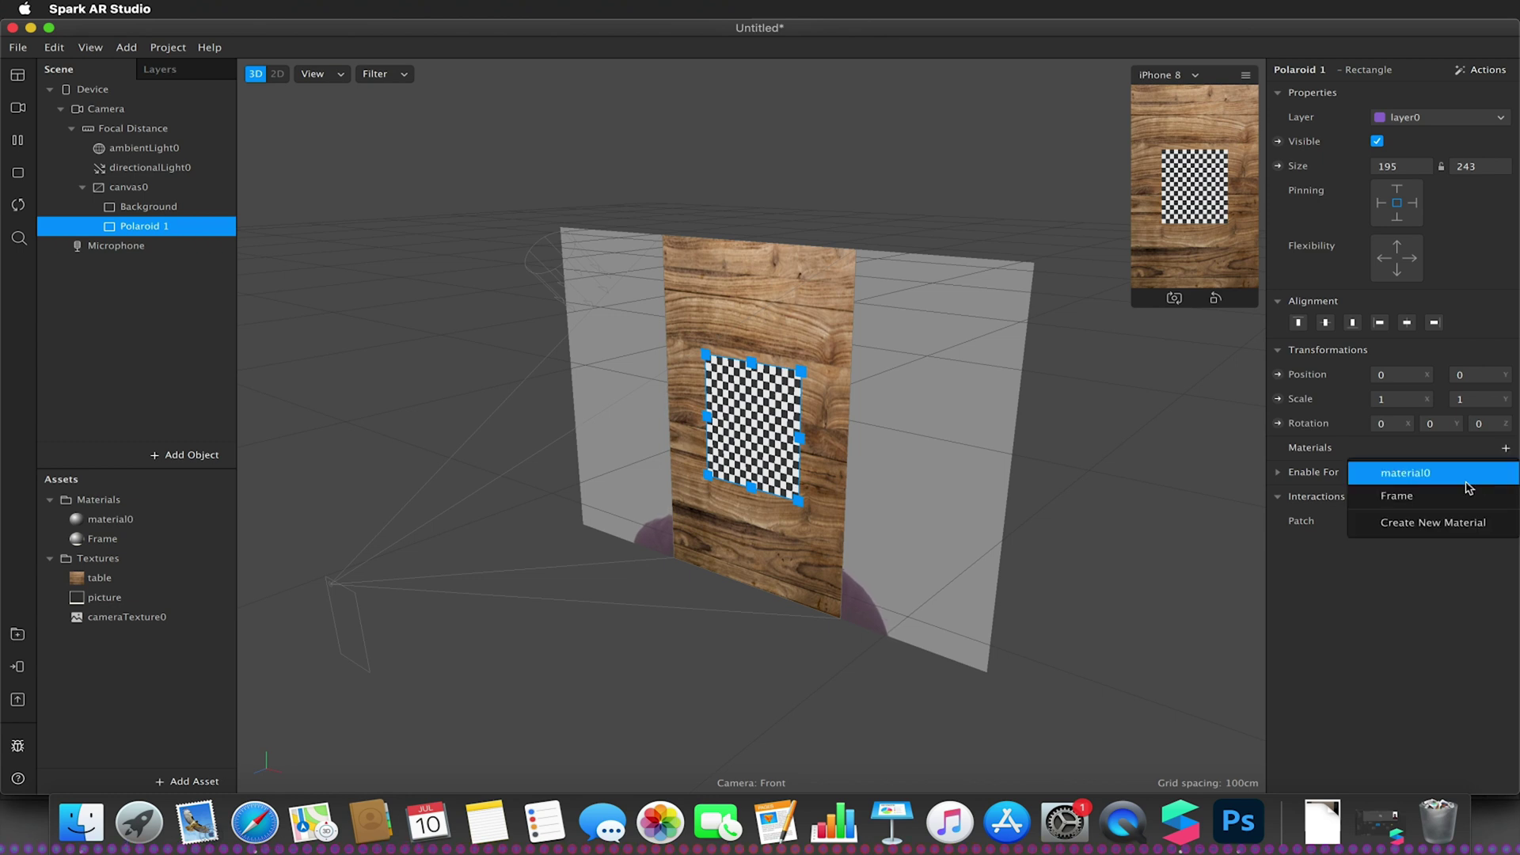
{"action": "left_click", "coordinate": [1428, 521]}
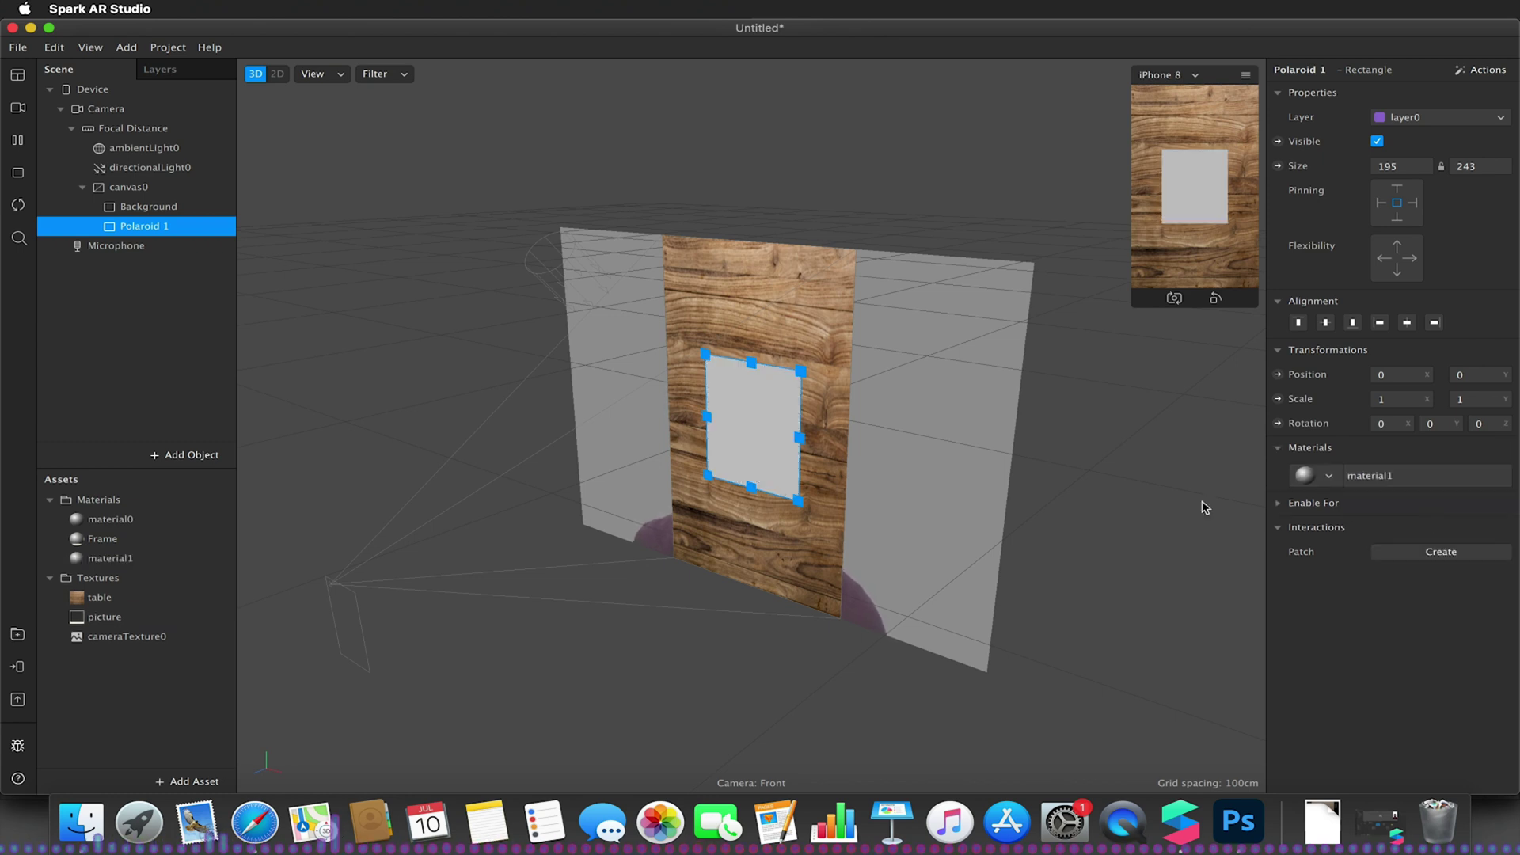
{"action": "double_click", "coordinate": [117, 558]}
{"action": "type", "text": "P"}
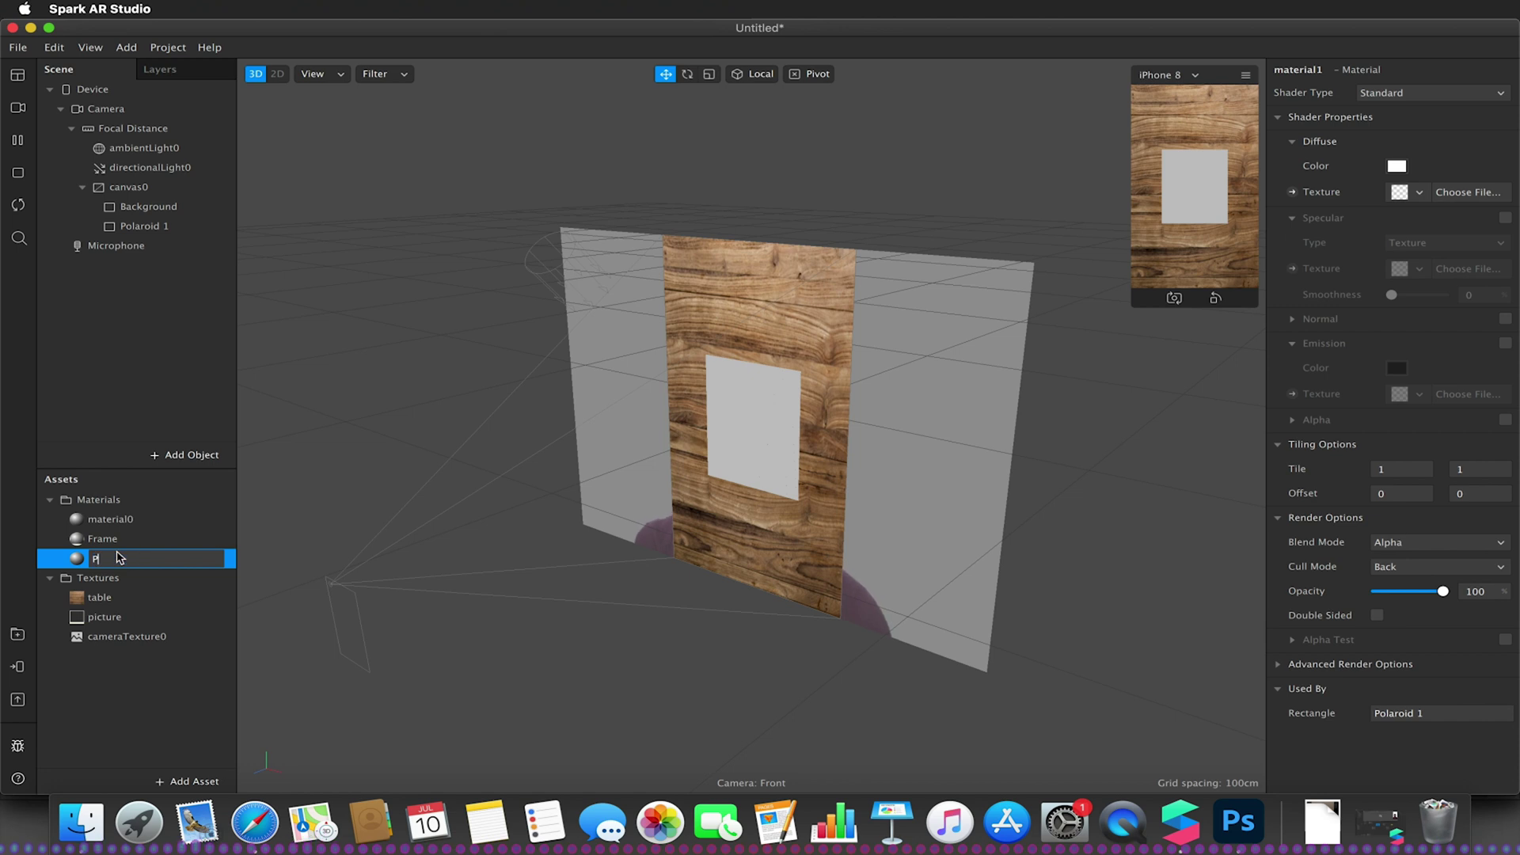
{"action": "type", "text": "olaroid 1"}
{"action": "key", "text": "Return"}
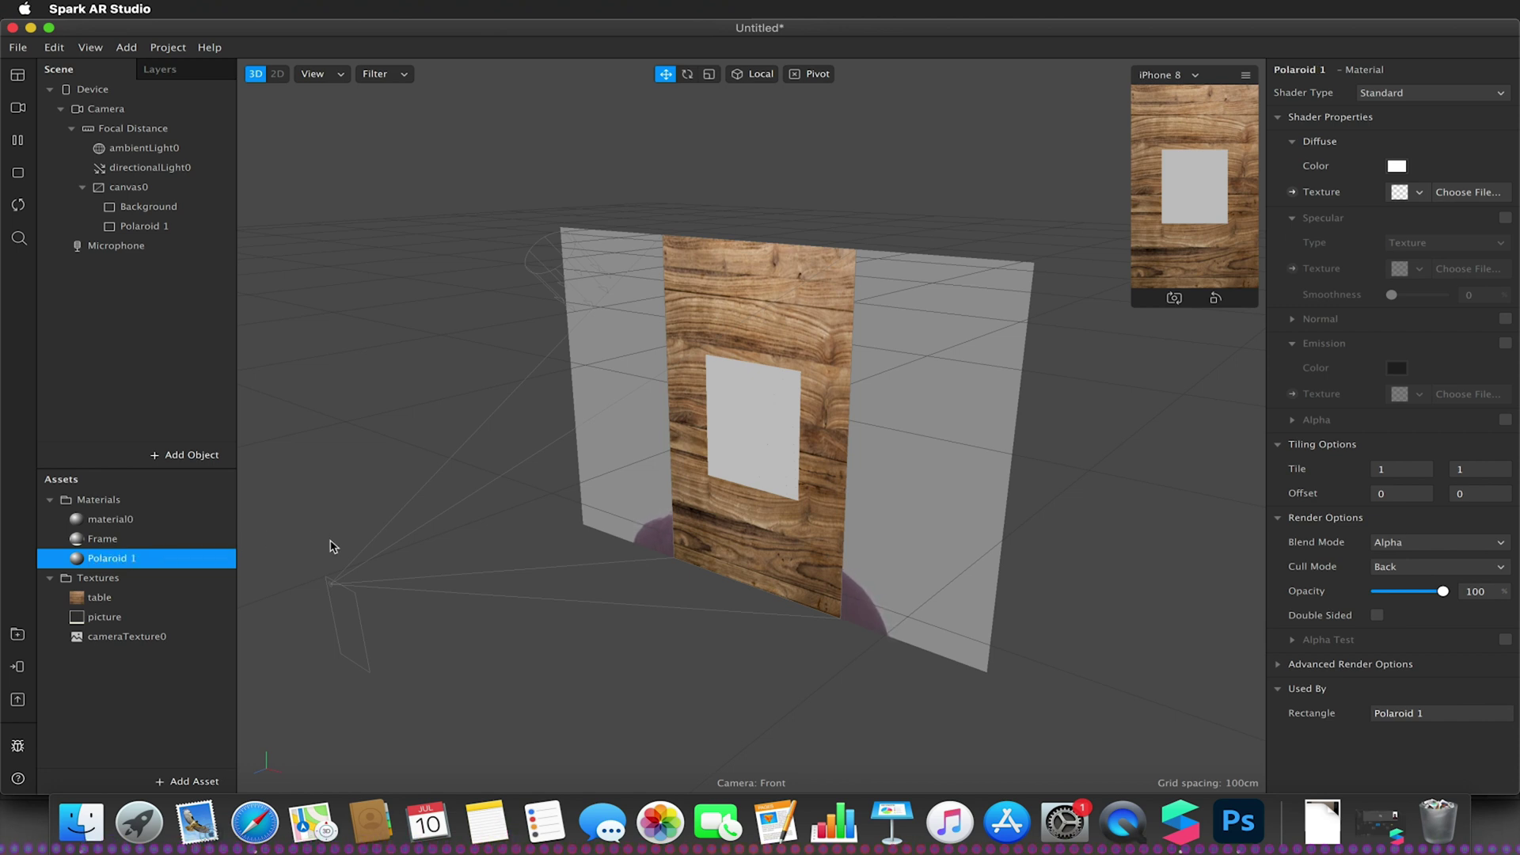
Step: Set the Polaroid 1 material's shader type to Flat and its diffuse texture to cameraTexture0
{"action": "left_click", "coordinate": [1391, 92]}
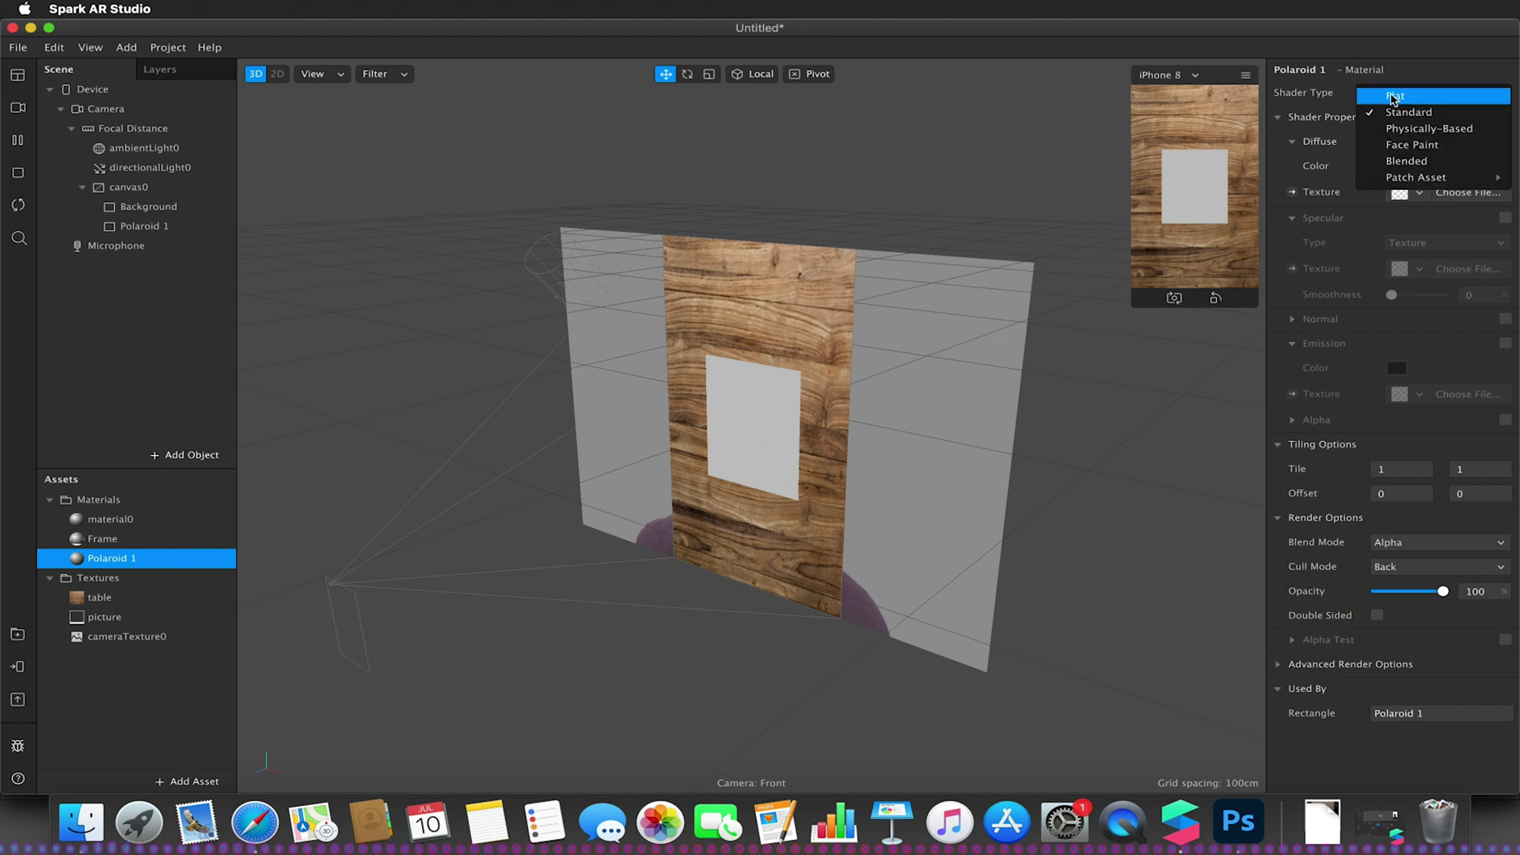
{"action": "left_click", "coordinate": [1392, 107]}
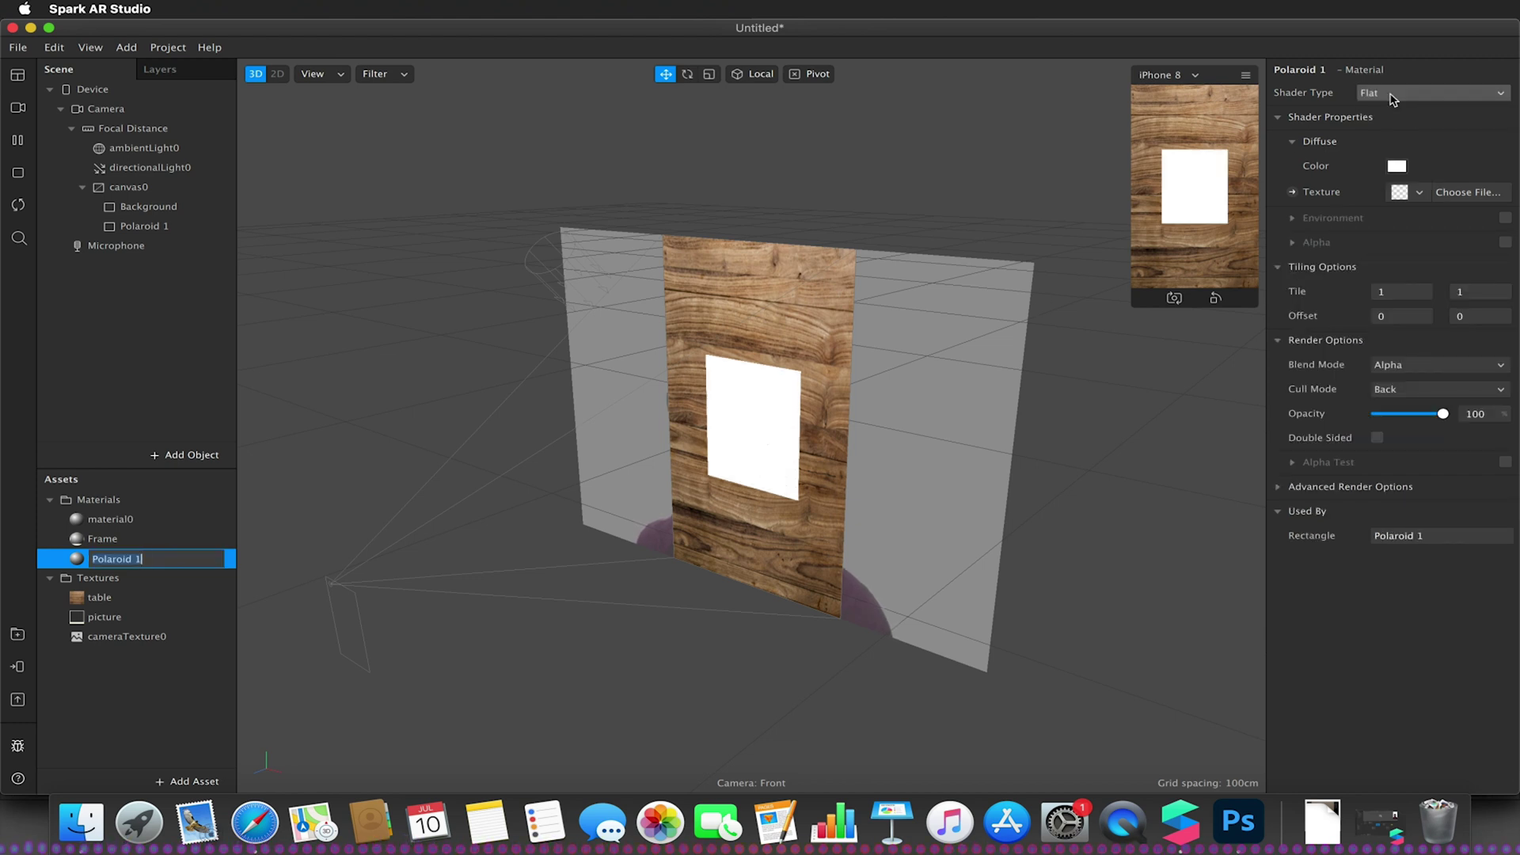
{"action": "left_click", "coordinate": [1417, 191]}
{"action": "left_click", "coordinate": [1388, 269]}
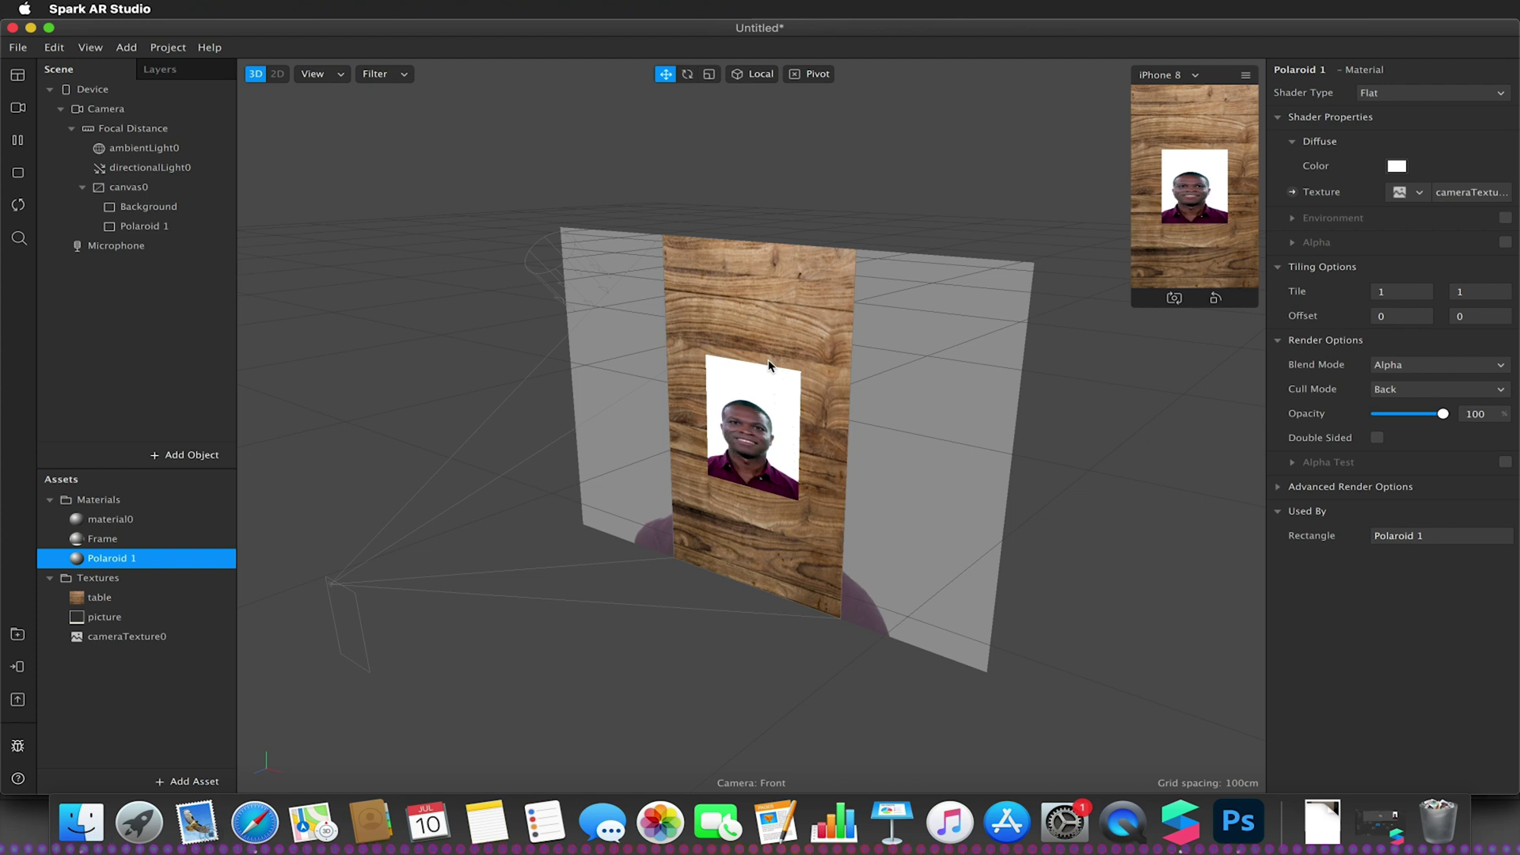
Step: Add a child rectangle under Polaroid 1 and enlarge it to about 196 × 244 so it covers the parent
{"action": "left_click", "coordinate": [136, 230]}
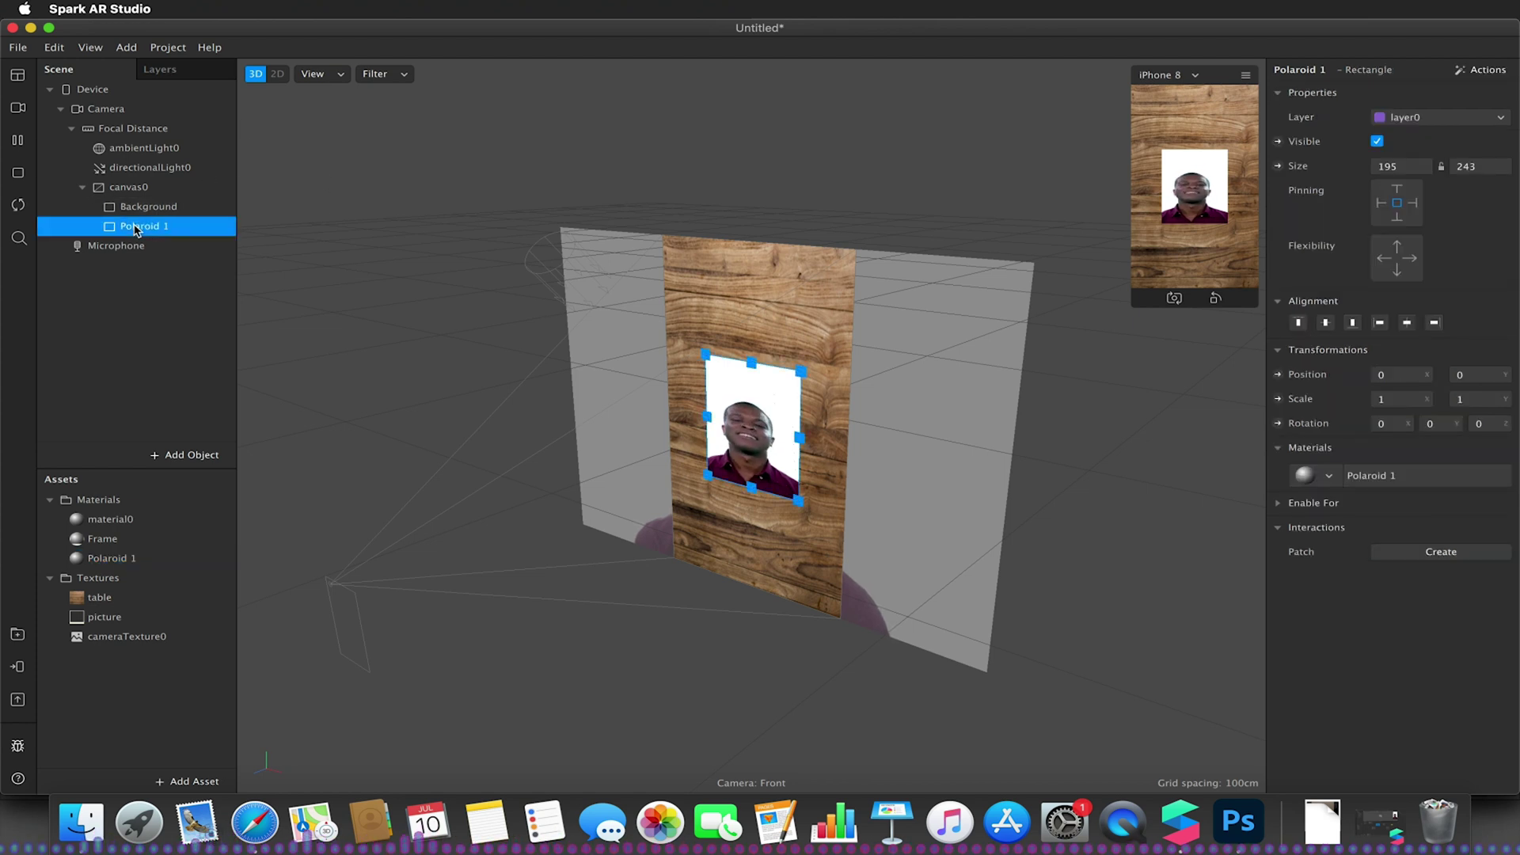
{"action": "right_click", "coordinate": [136, 230]}
{"action": "mouse_move", "coordinate": [182, 240]}
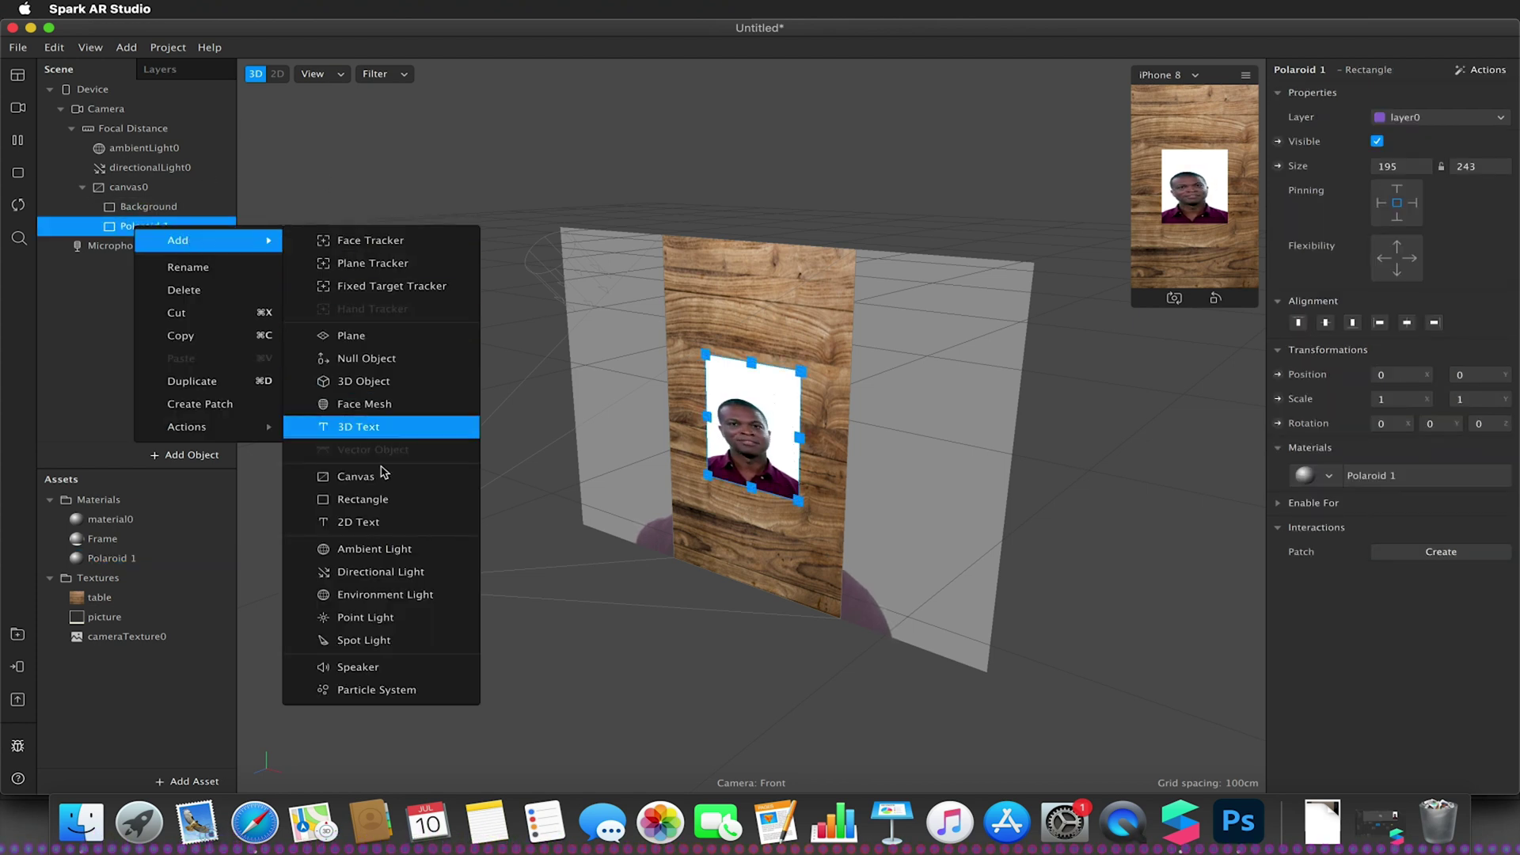
{"action": "left_click", "coordinate": [363, 499]}
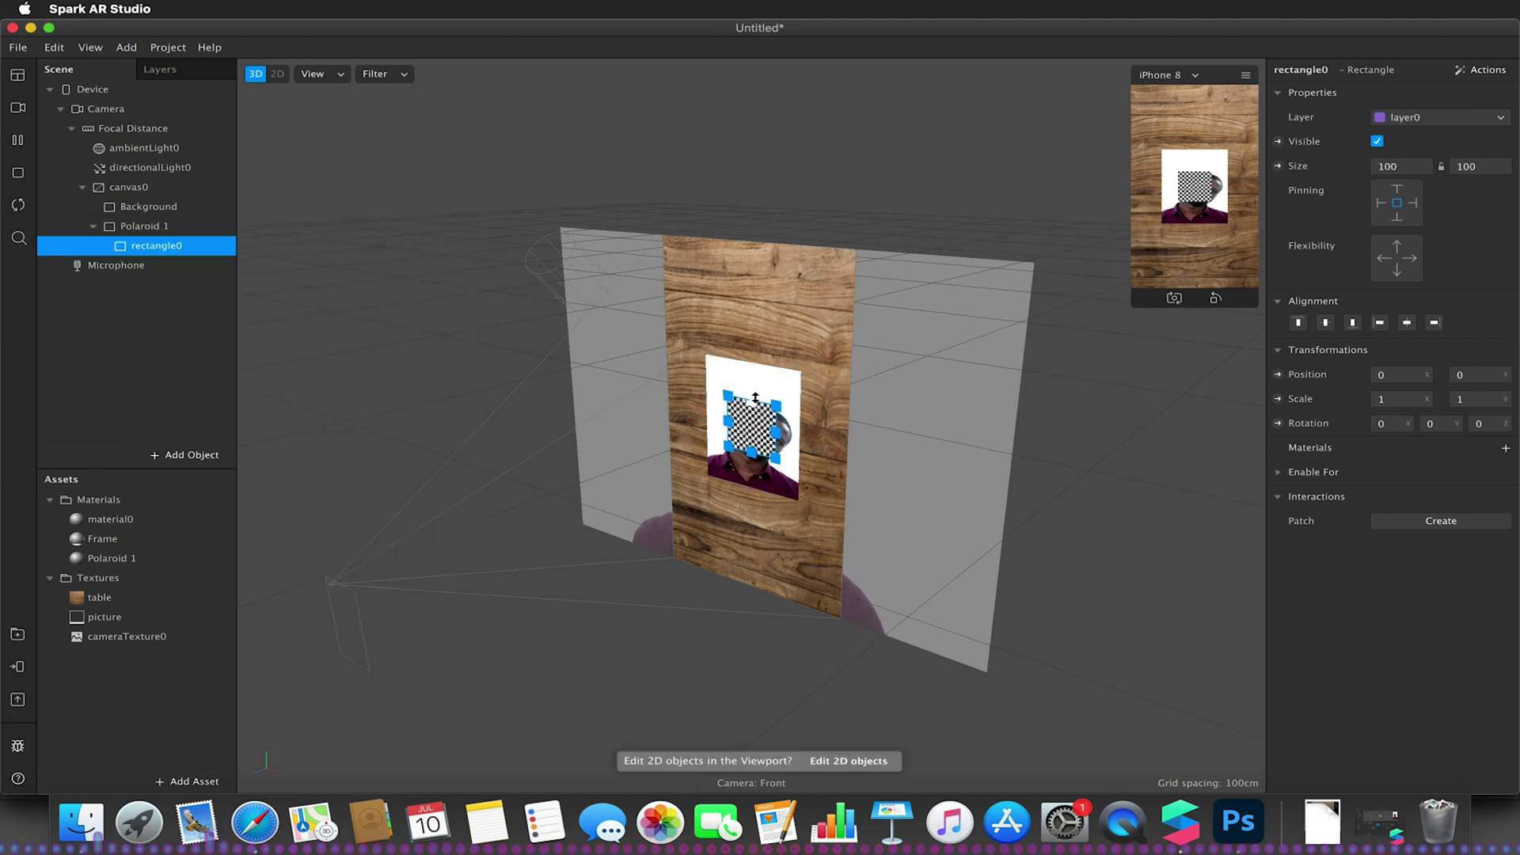
{"action": "left_click_drag", "start_coordinate": [728, 394], "coordinate": [706, 354]}
{"action": "left_click_drag", "start_coordinate": [780, 468], "coordinate": [798, 499]}
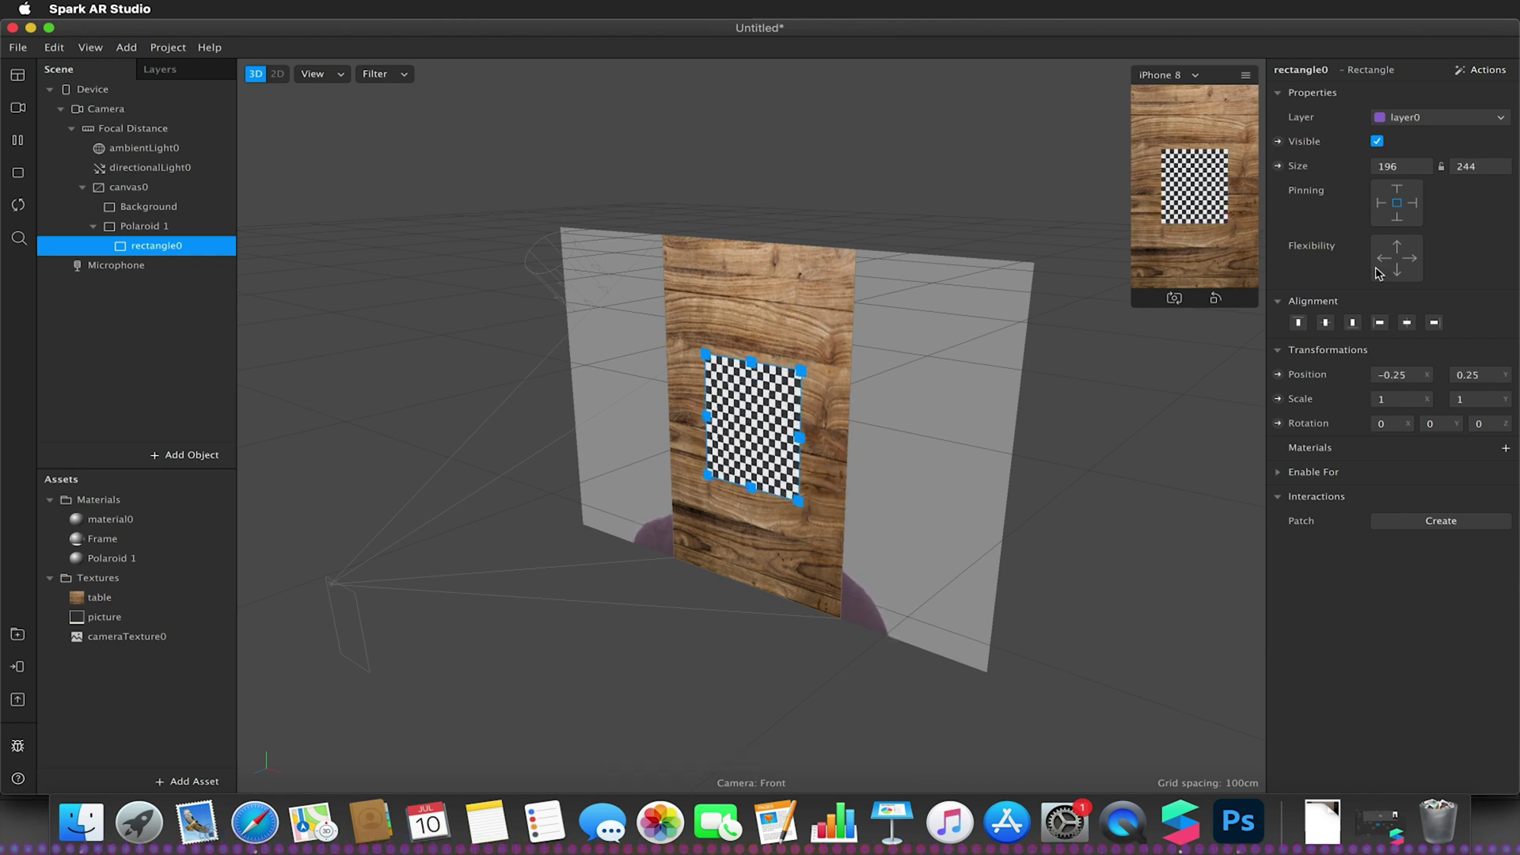
Step: Apply the existing Frame material to the child rectangle and select that material to check its settings
{"action": "left_click", "coordinate": [1505, 448]}
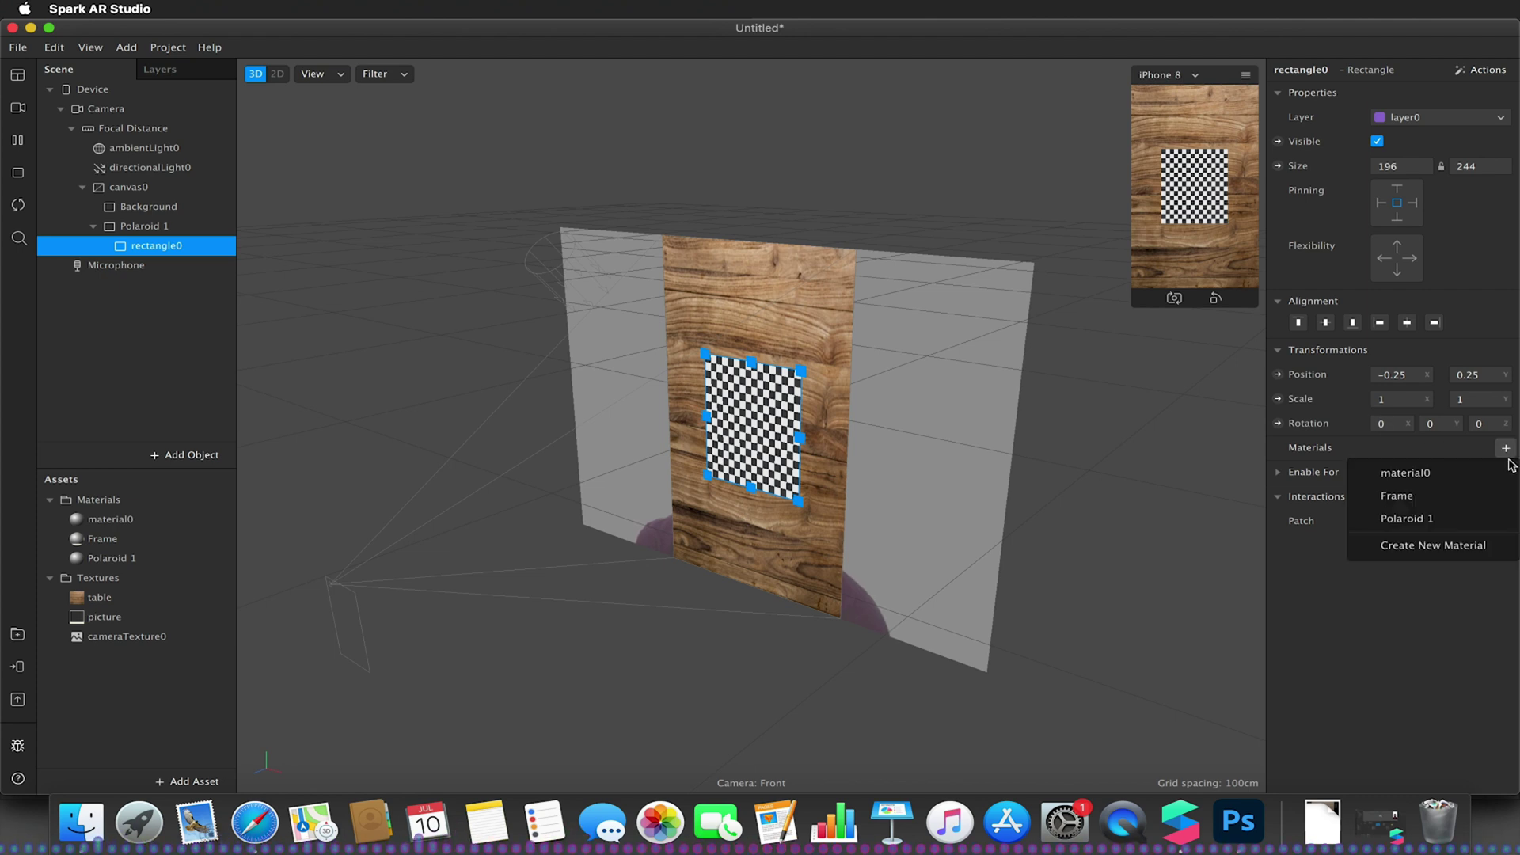
{"action": "left_click", "coordinate": [1448, 495]}
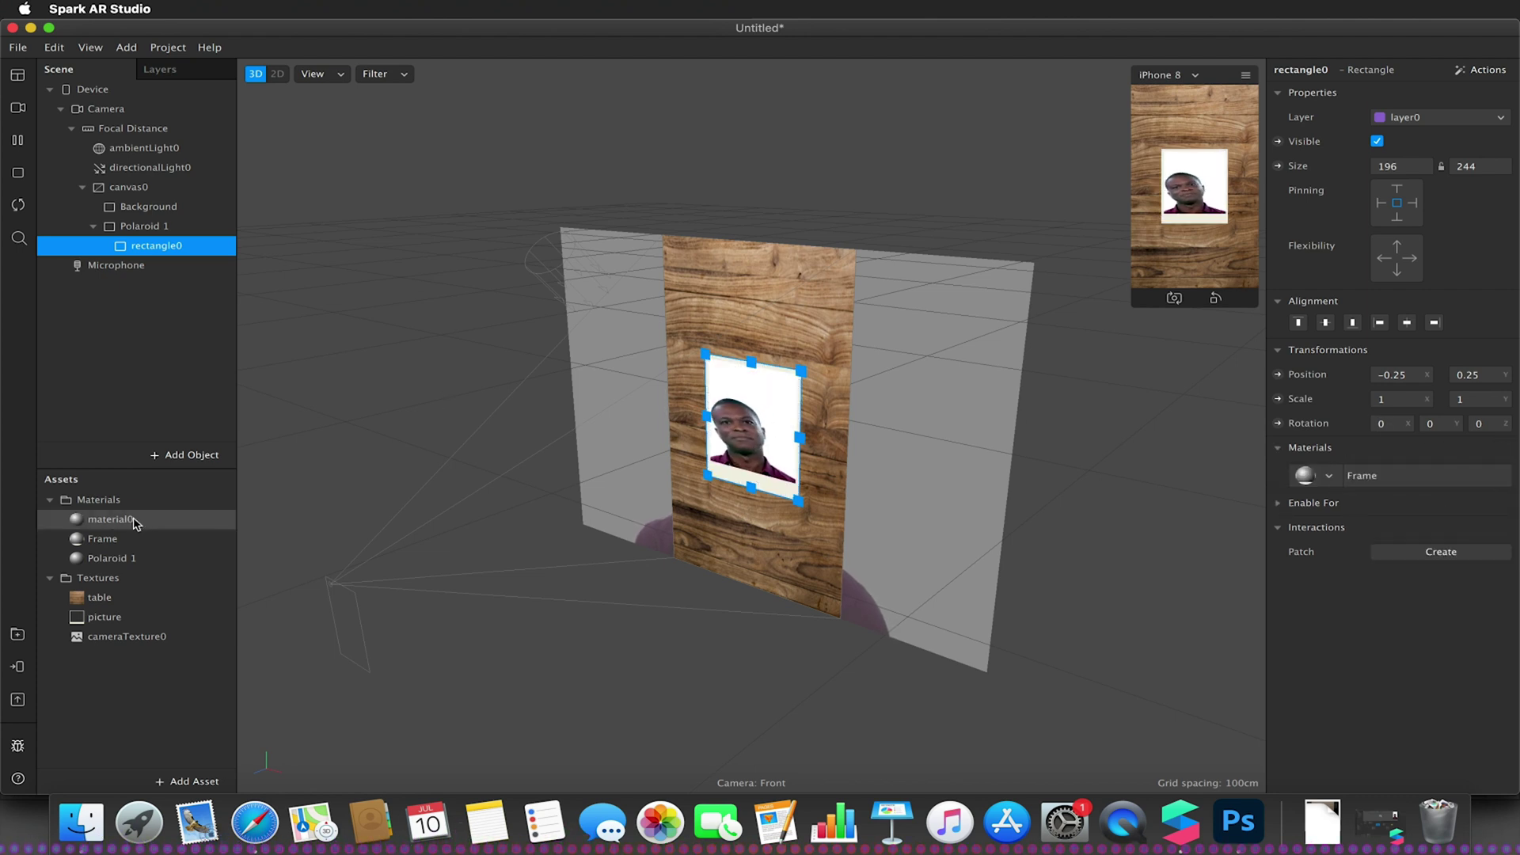
{"action": "left_click", "coordinate": [118, 538]}
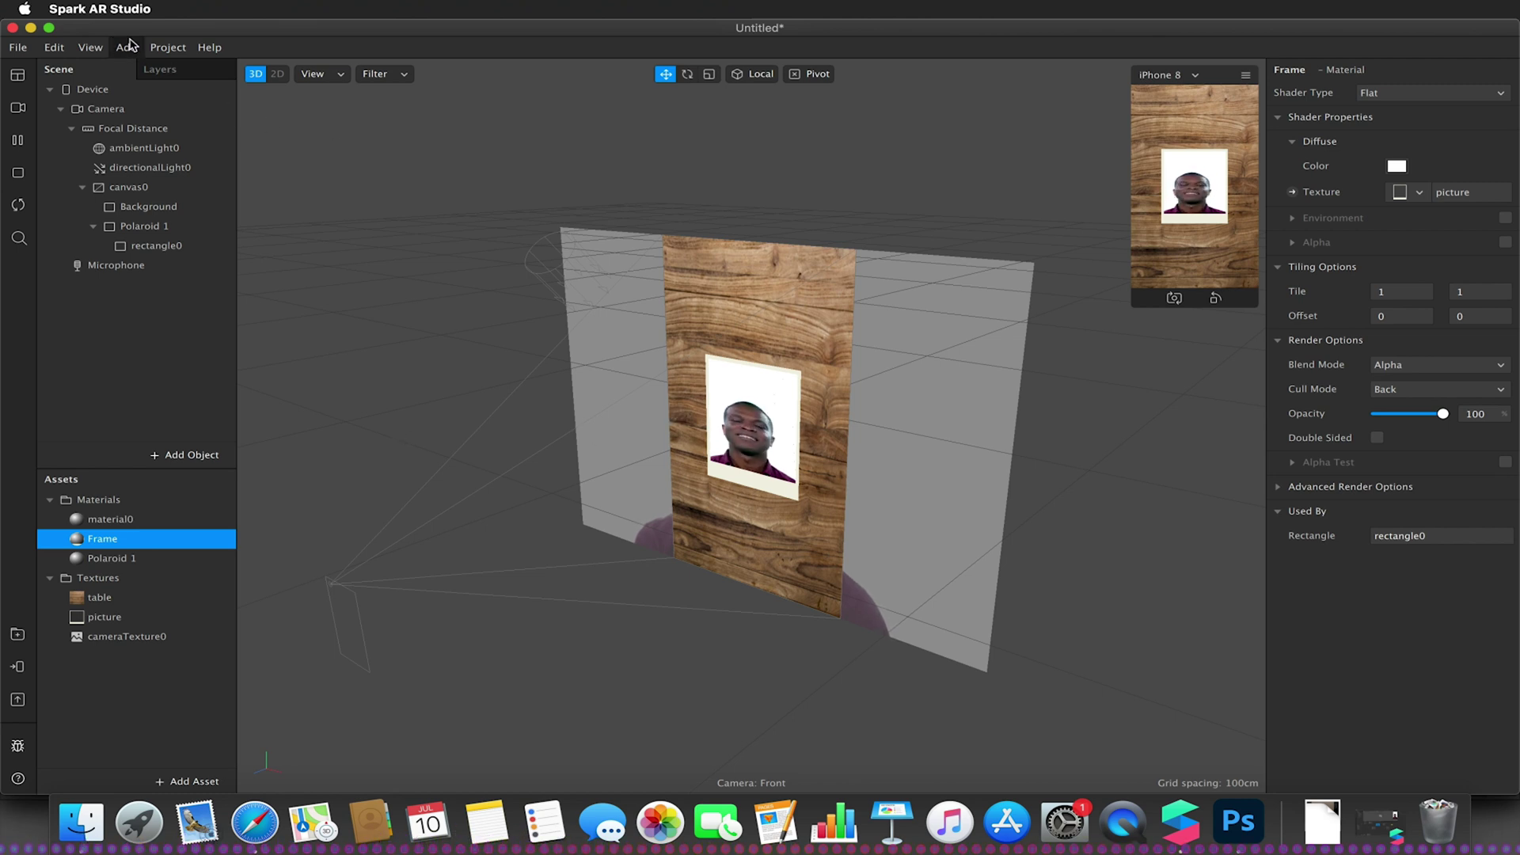
Step: Show the Patch Editor below the viewport and enlarge its area
{"action": "left_click", "coordinate": [91, 48]}
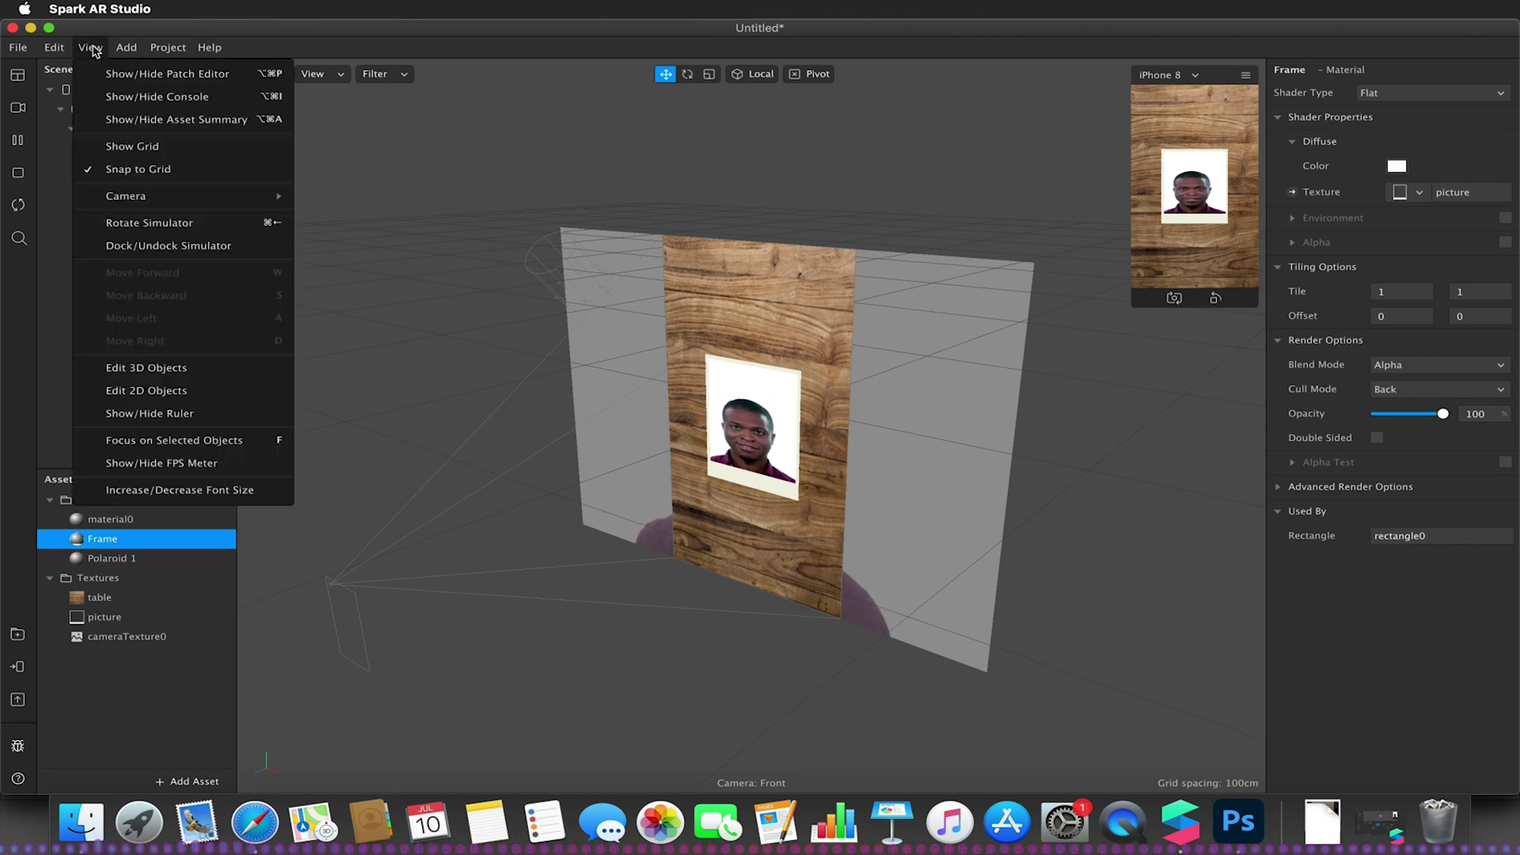
{"action": "left_click", "coordinate": [141, 120]}
{"action": "left_click", "coordinate": [95, 50]}
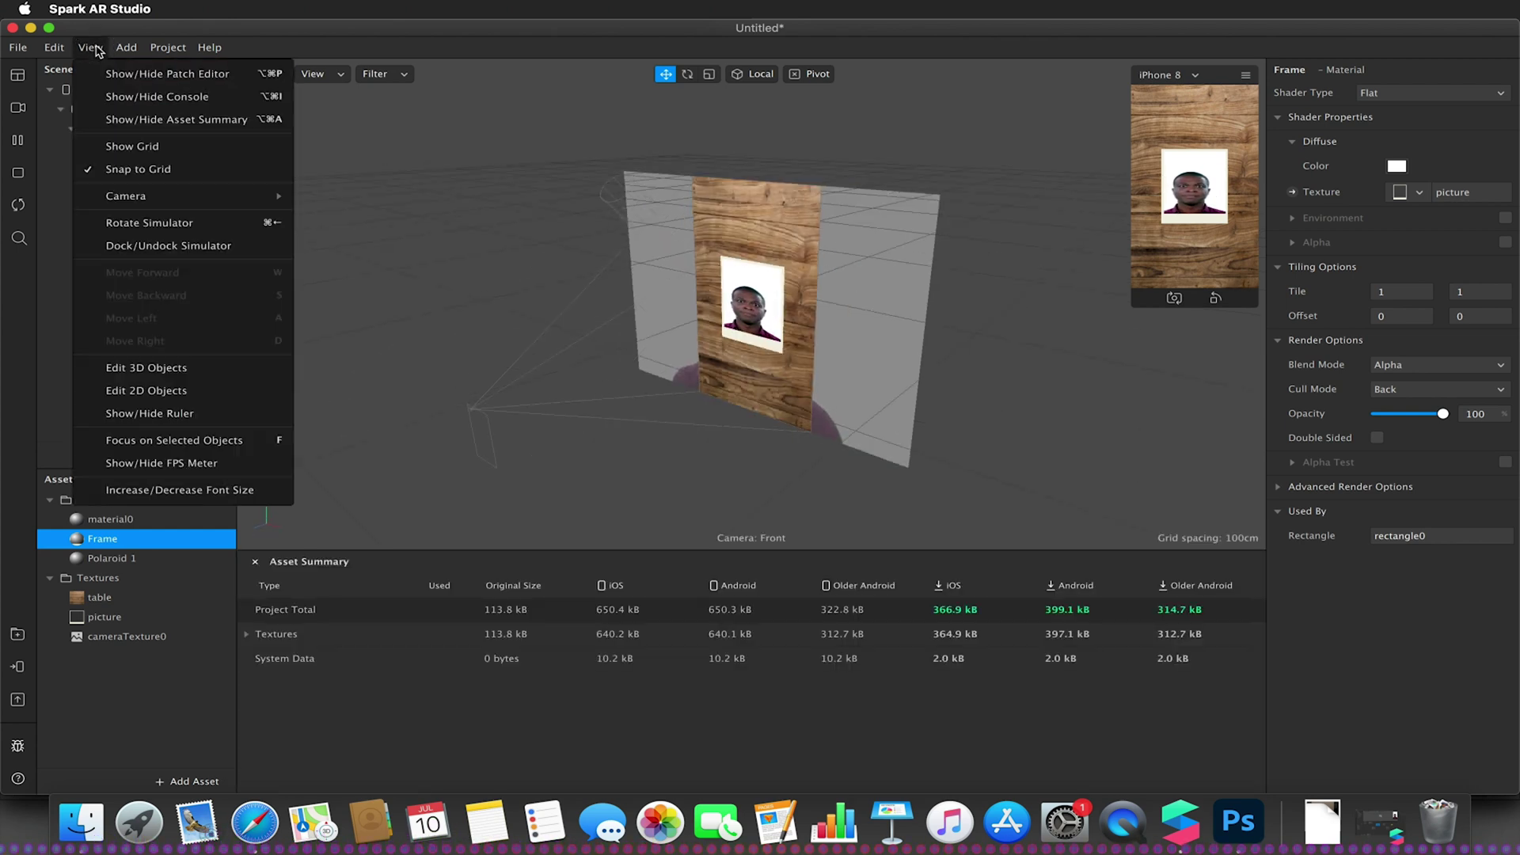
{"action": "left_click", "coordinate": [89, 49]}
{"action": "left_click", "coordinate": [89, 49]}
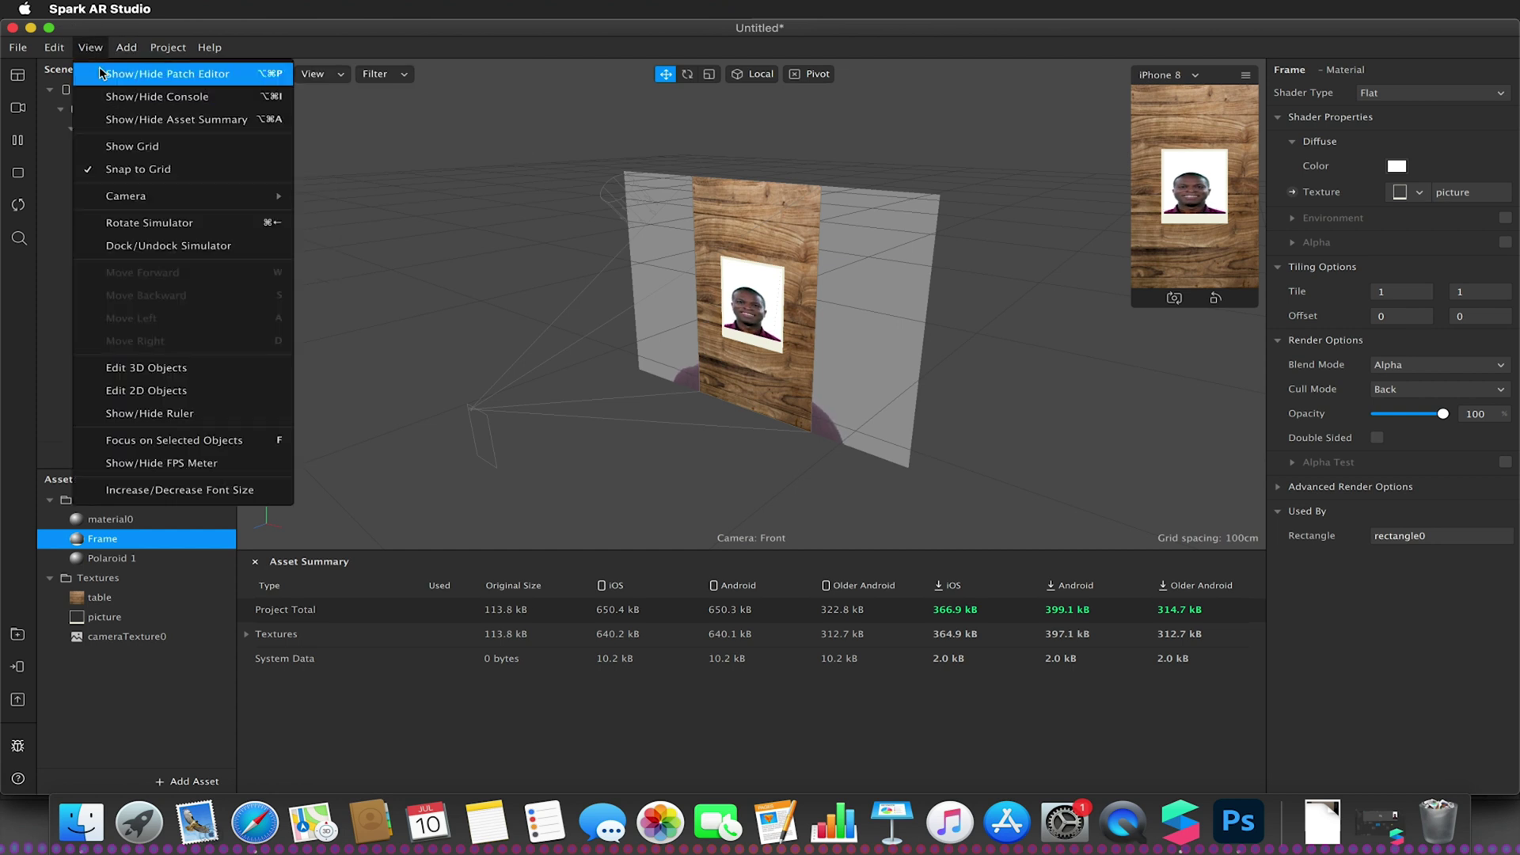
{"action": "left_click", "coordinate": [119, 66]}
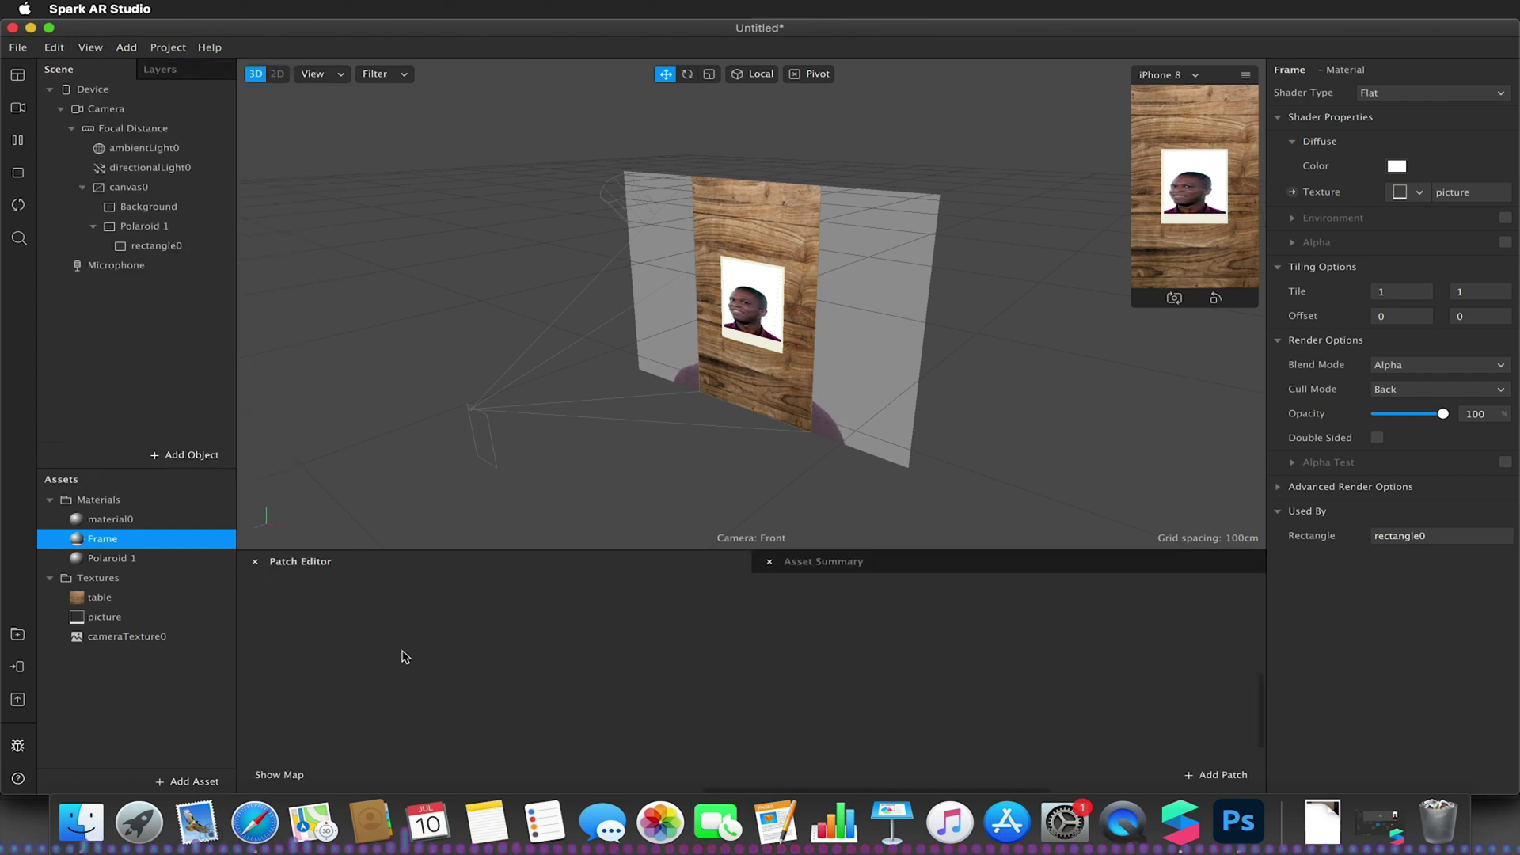
{"action": "left_click_drag", "start_coordinate": [483, 546], "coordinate": [497, 514]}
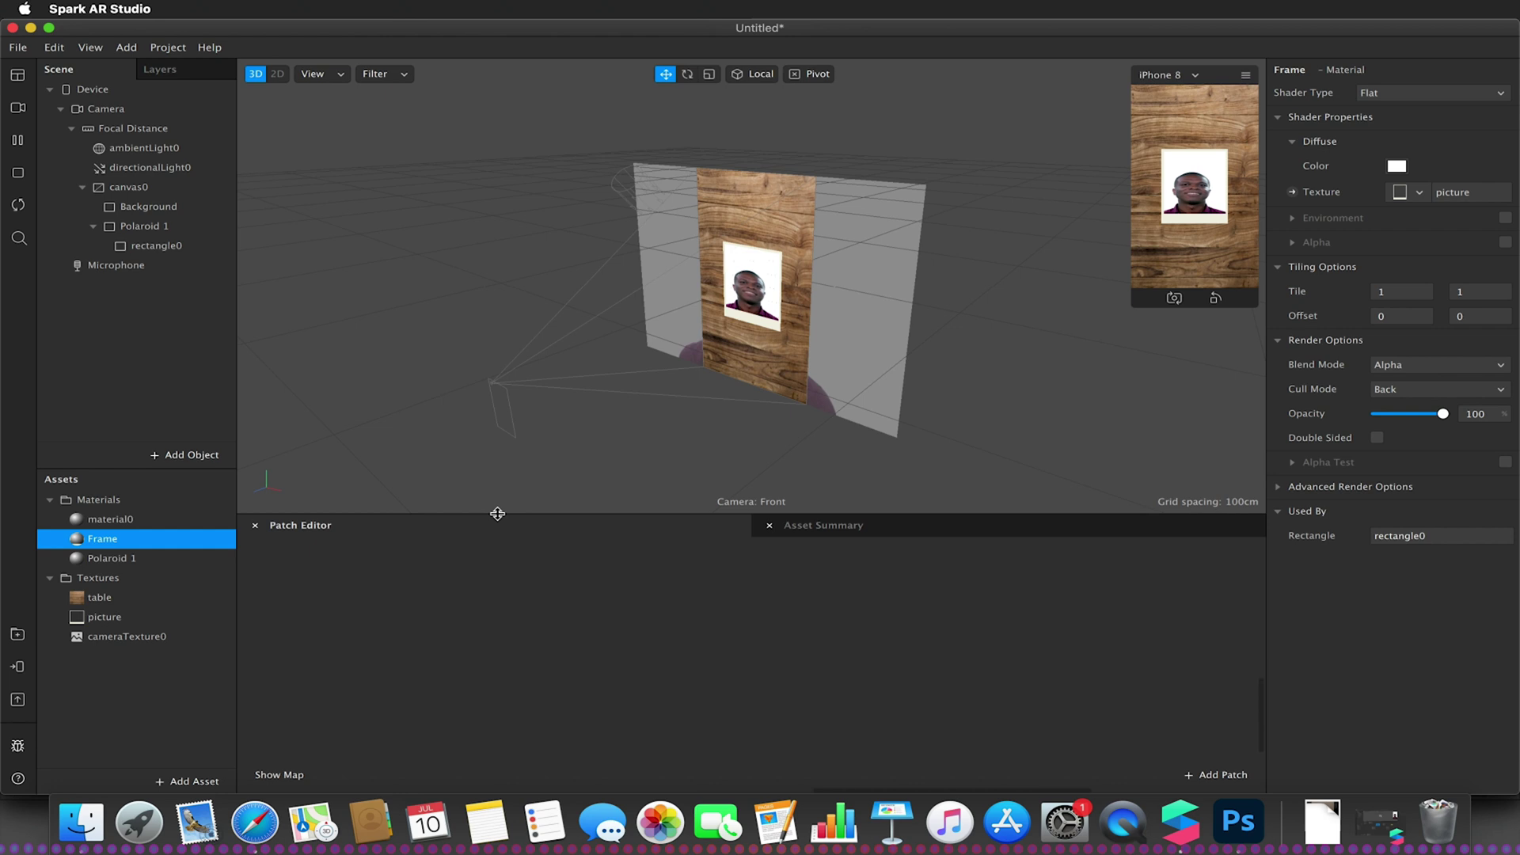
Step: Add a Device patch and a cameraTexture0 patch to the Patch Editor, with cameraTexture0 below Device
{"action": "left_click", "coordinate": [116, 91]}
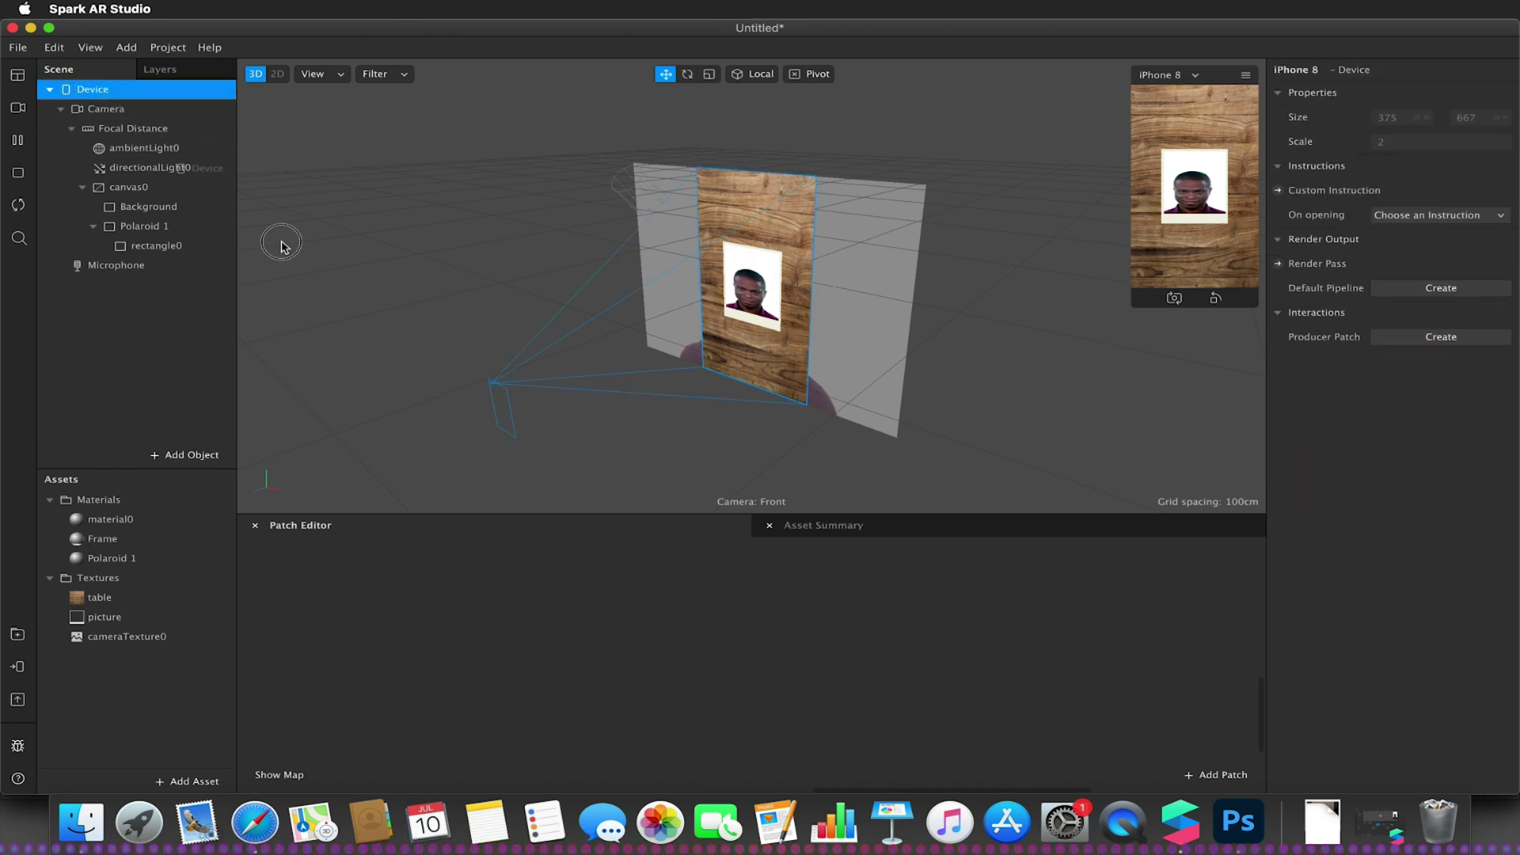
{"action": "left_click_drag", "start_coordinate": [355, 588], "coordinate": [356, 587]}
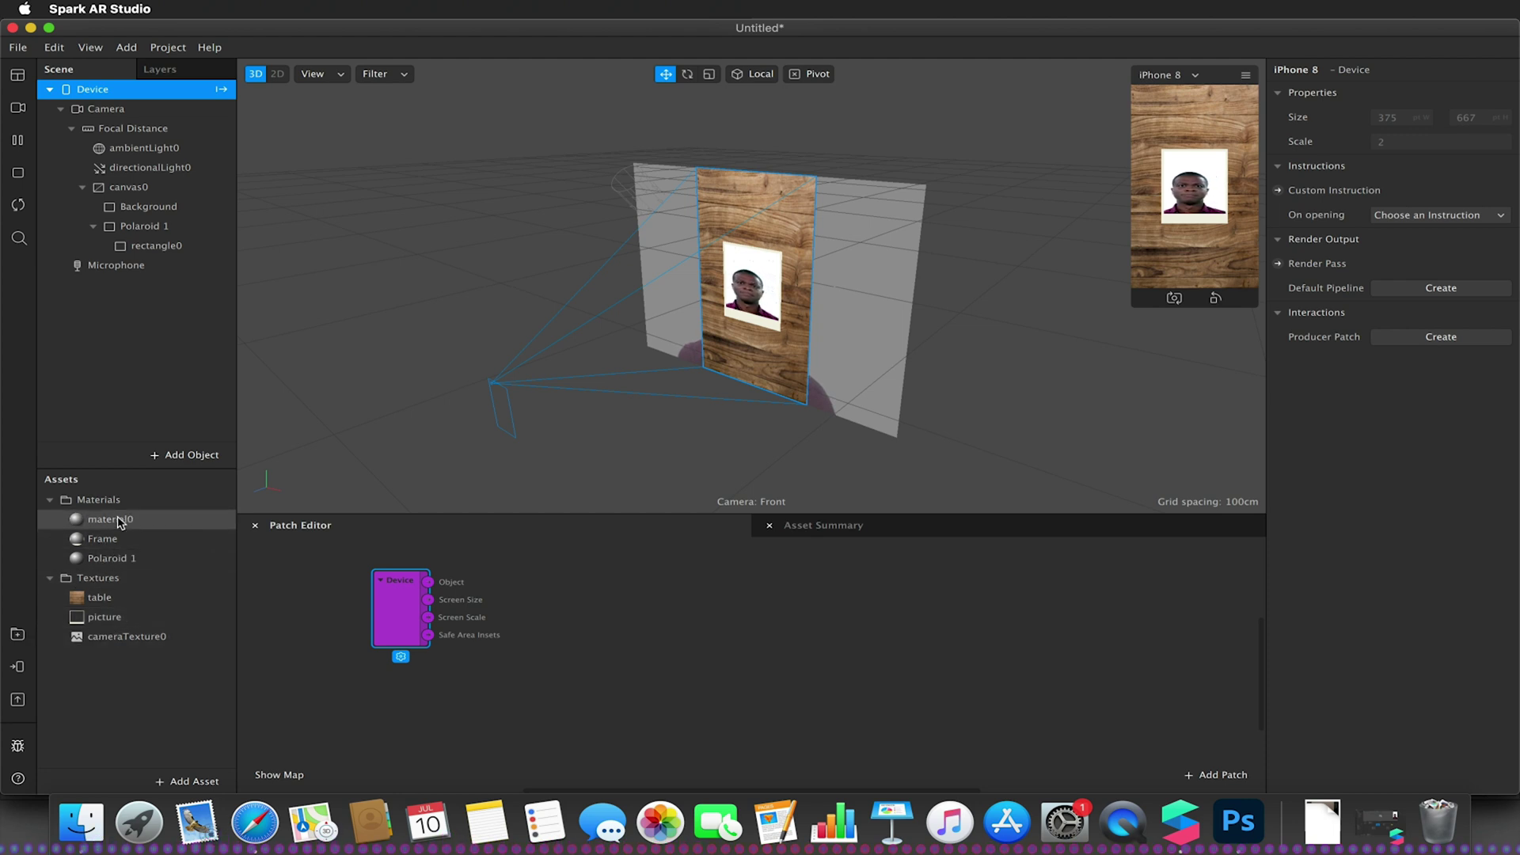
{"action": "left_click", "coordinate": [102, 637]}
{"action": "left_click_drag", "start_coordinate": [102, 636], "coordinate": [354, 691]}
{"action": "left_click", "coordinate": [525, 662]}
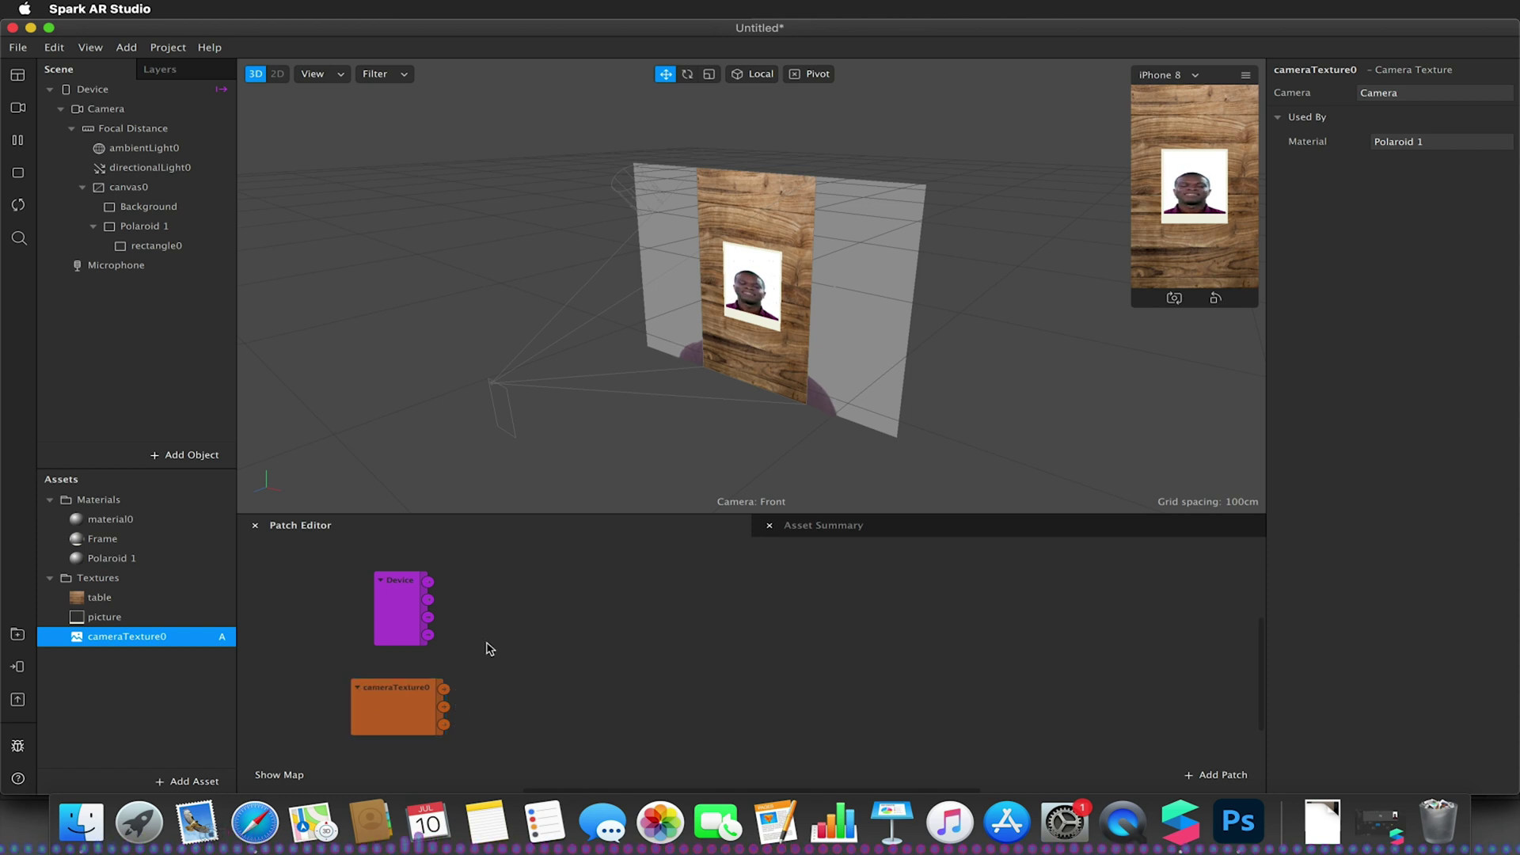
Step: Add a Scene Render Pass patch from Device's Object output, align it beside Device, and remove the connection to its Background input
{"action": "left_click", "coordinate": [408, 612]}
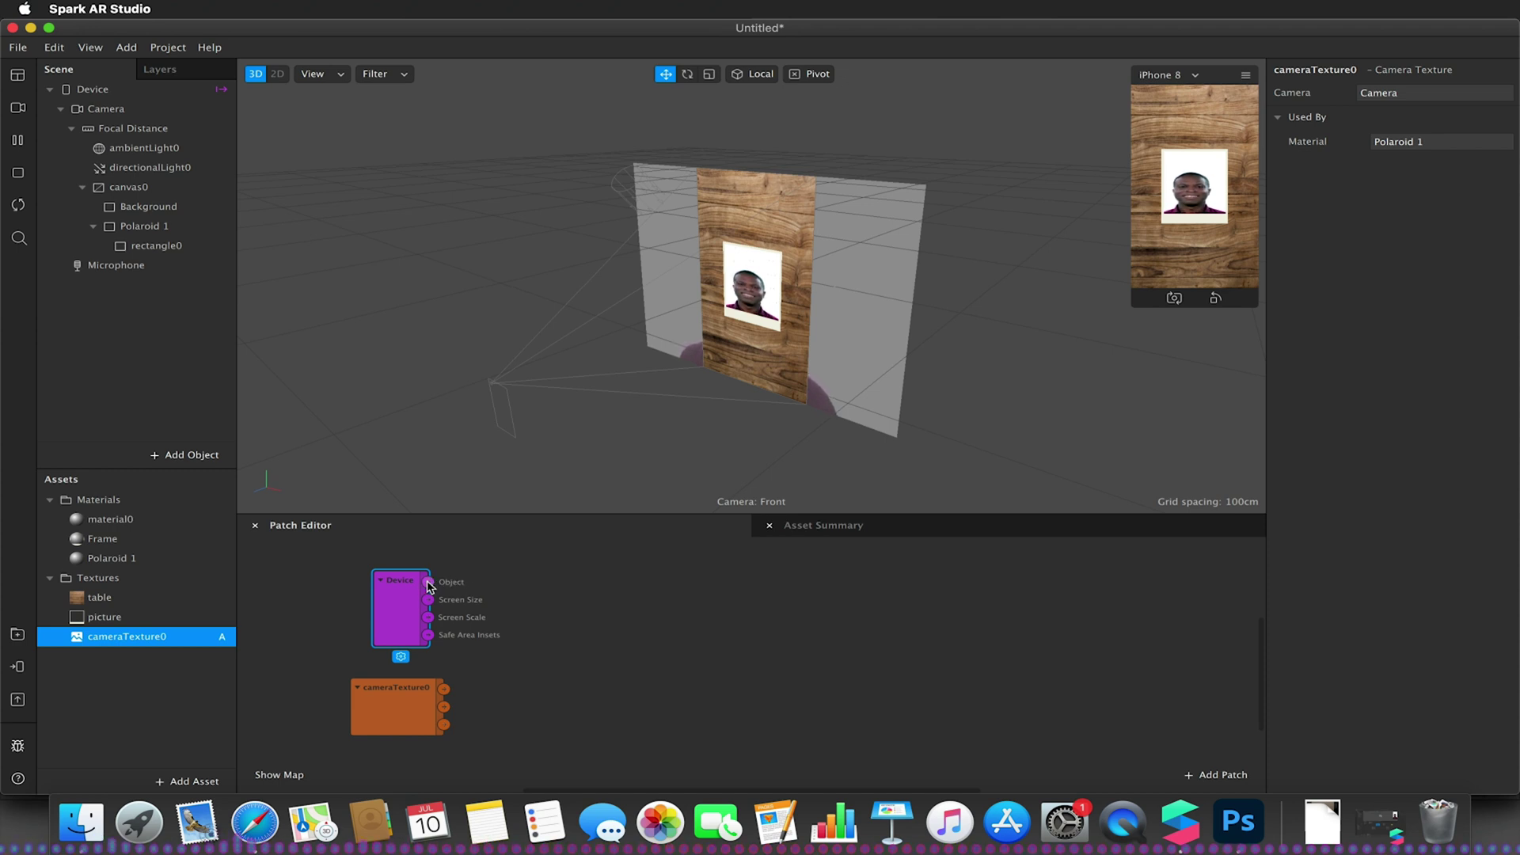
{"action": "left_click_drag", "start_coordinate": [428, 582], "coordinate": [582, 635]}
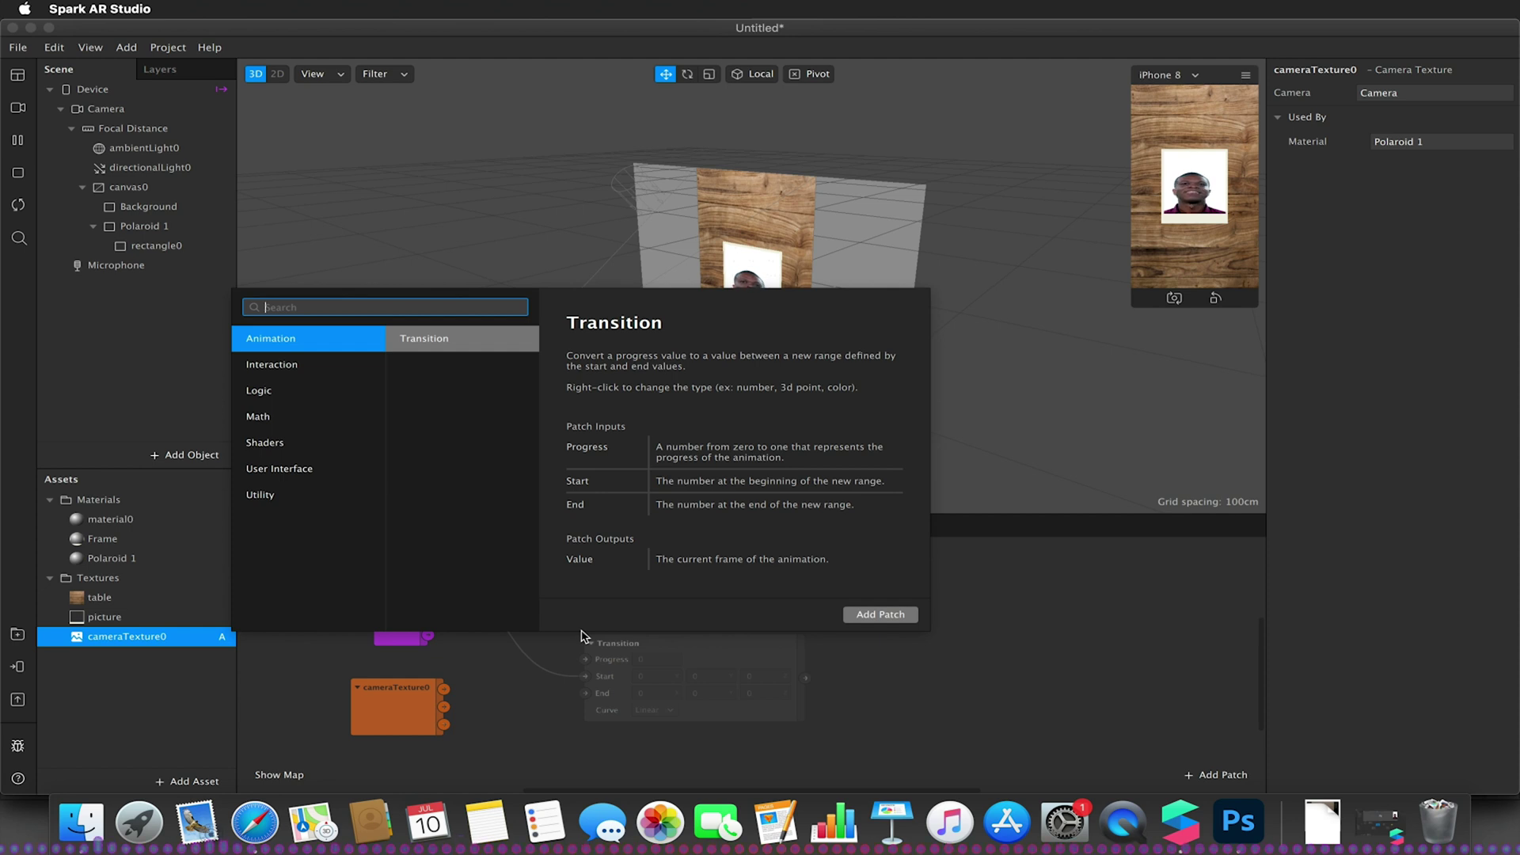
{"action": "type", "text": "scene"}
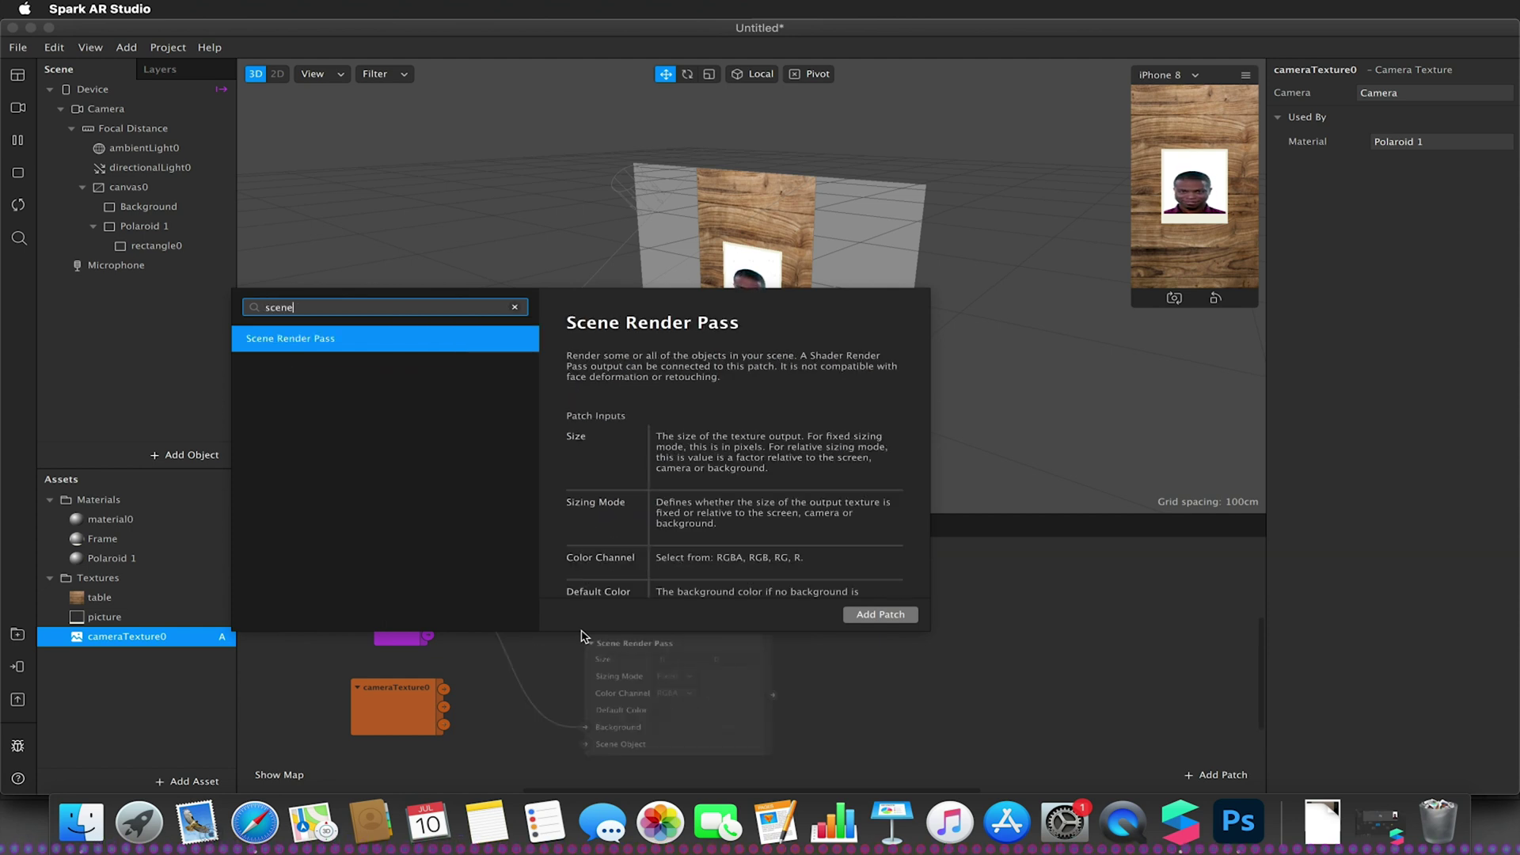
{"action": "left_click", "coordinate": [897, 620]}
{"action": "left_click_drag", "start_coordinate": [633, 654], "coordinate": [625, 585]}
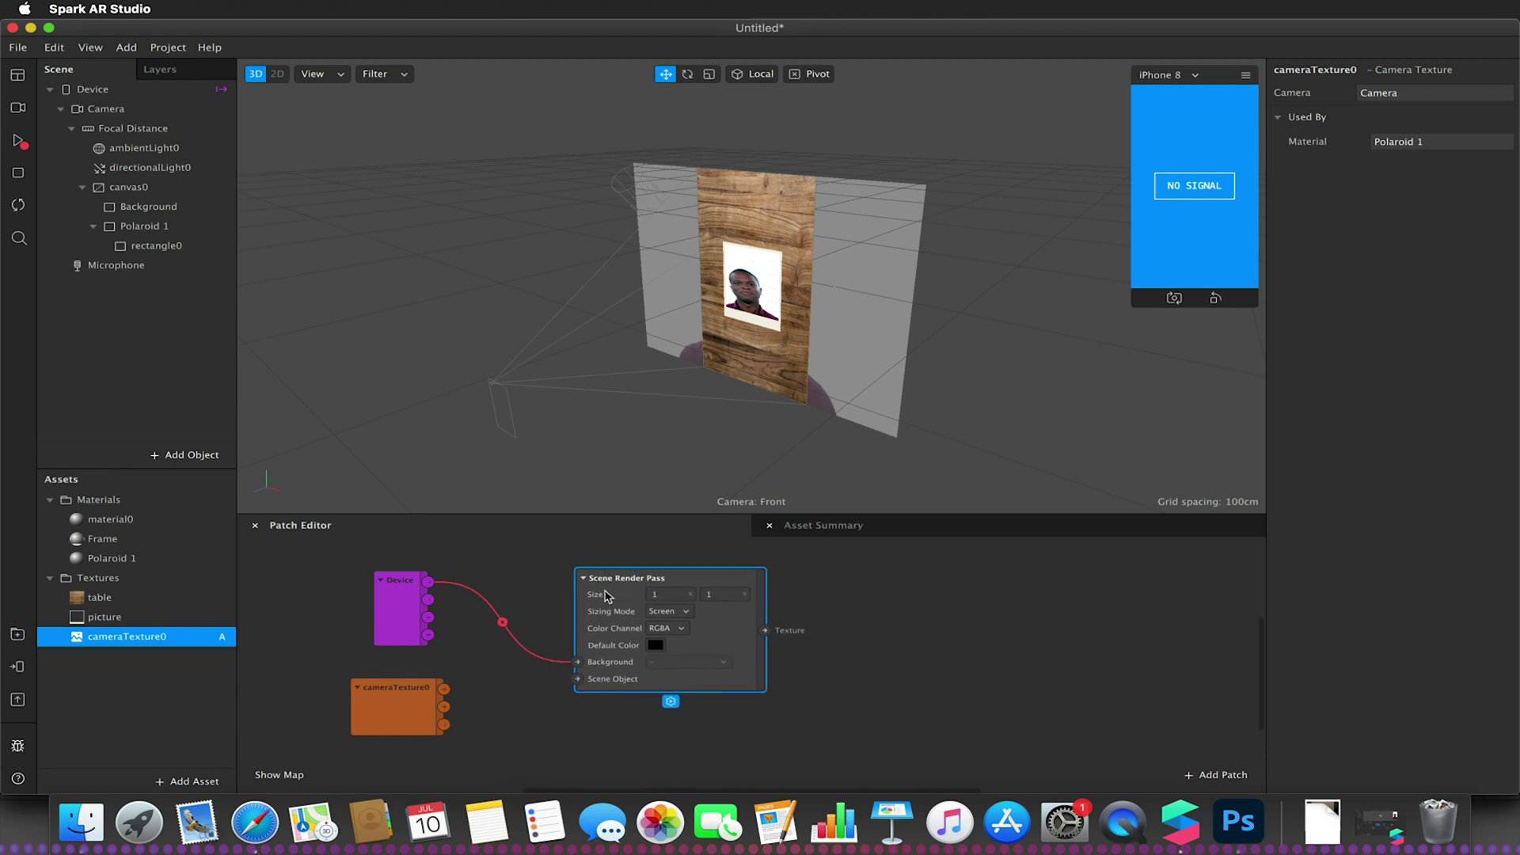
{"action": "left_click", "coordinate": [515, 638]}
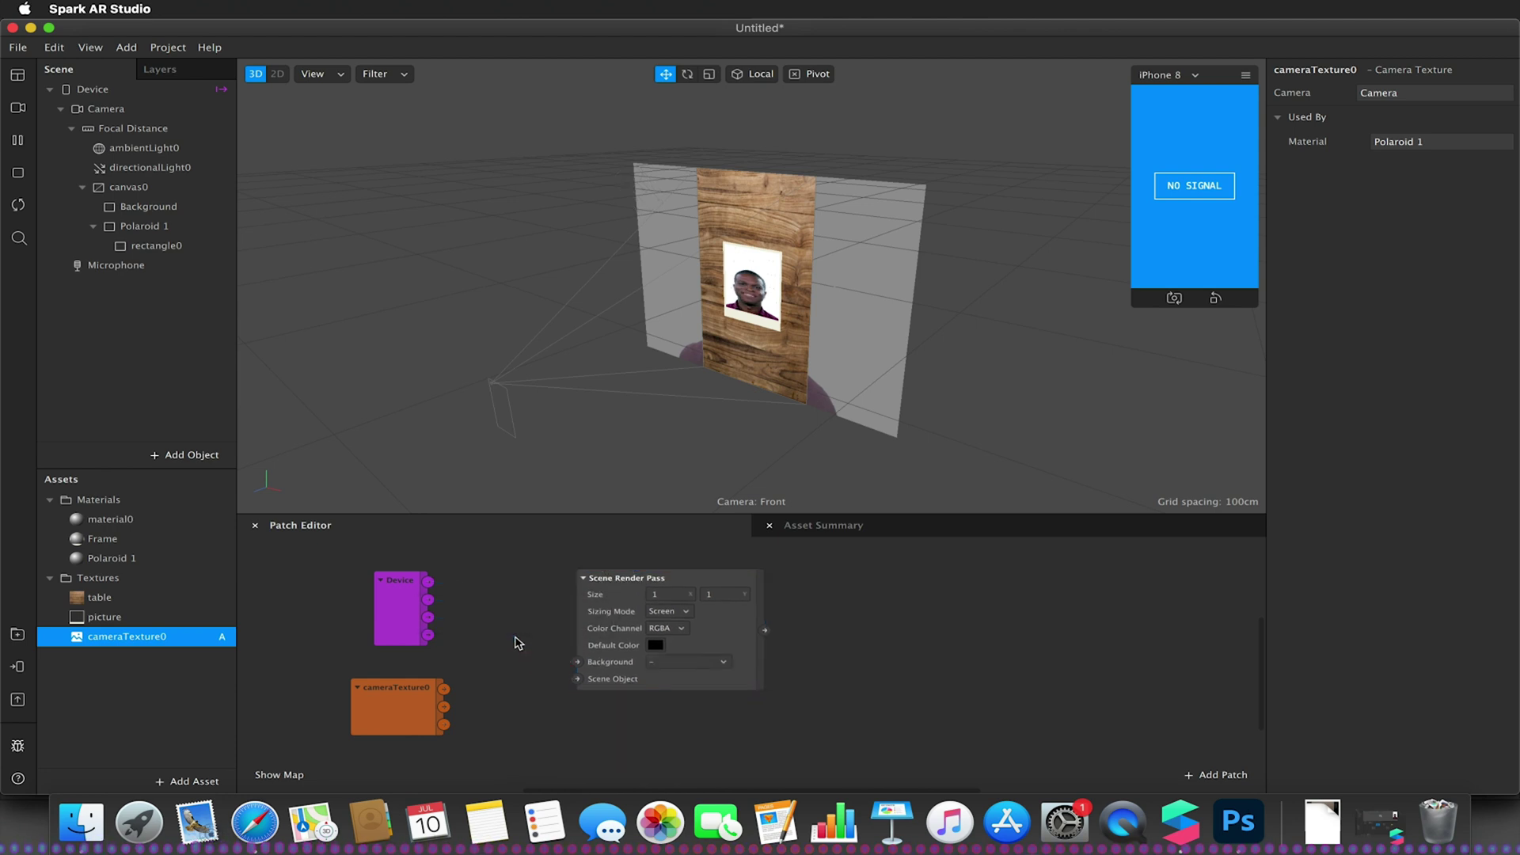
Step: Connect Device's Object output to Scene Object and cameraTexture0's first output to Background on the Scene Render Pass patch
{"action": "left_click_drag", "start_coordinate": [427, 582], "coordinate": [577, 680]}
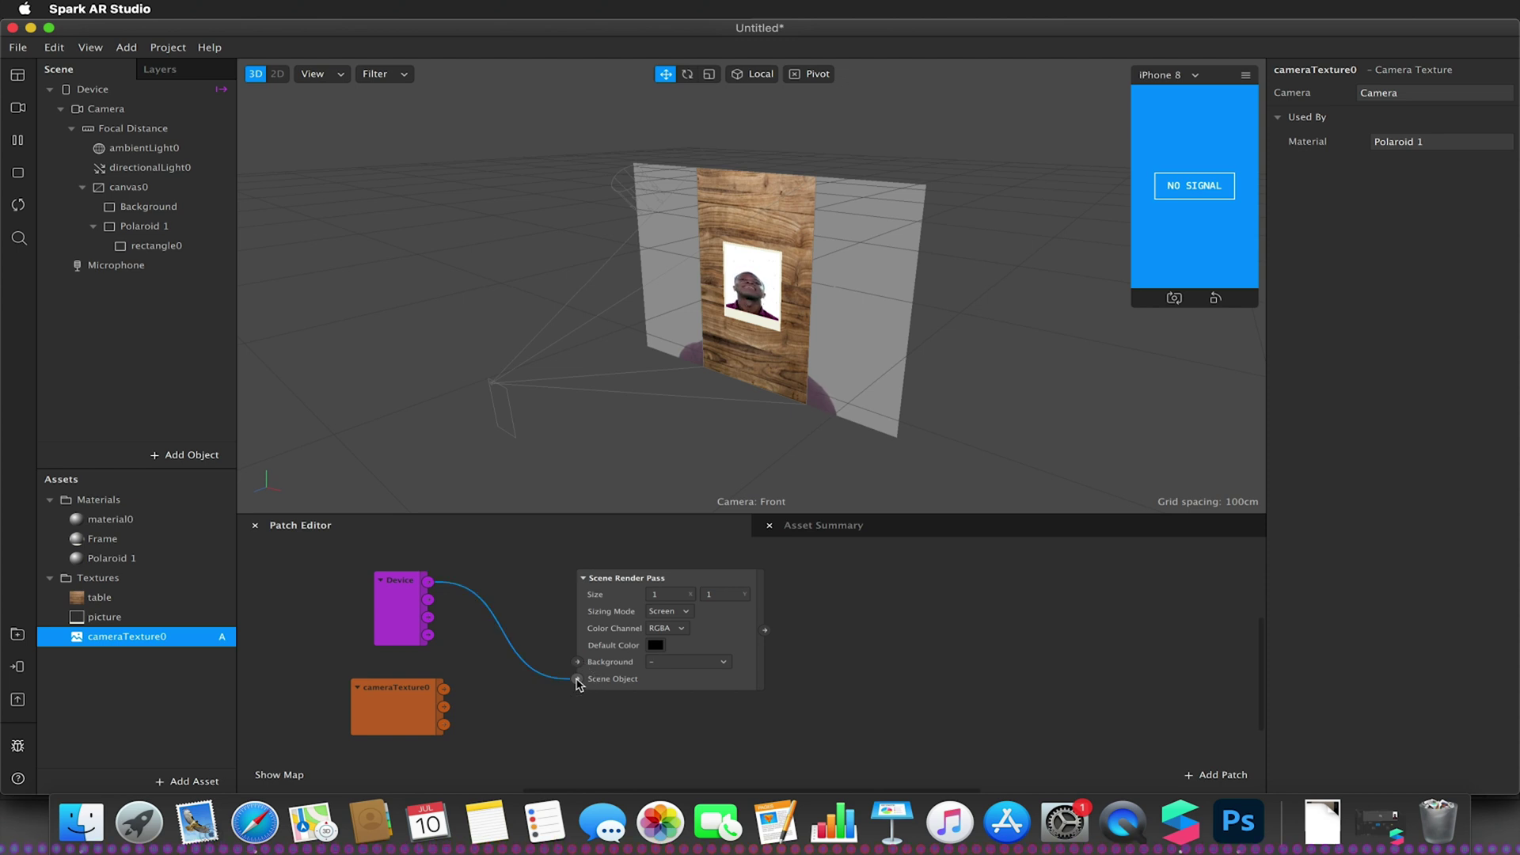
{"action": "left_click", "coordinate": [377, 708]}
{"action": "left_click_drag", "start_coordinate": [446, 695], "coordinate": [579, 663]}
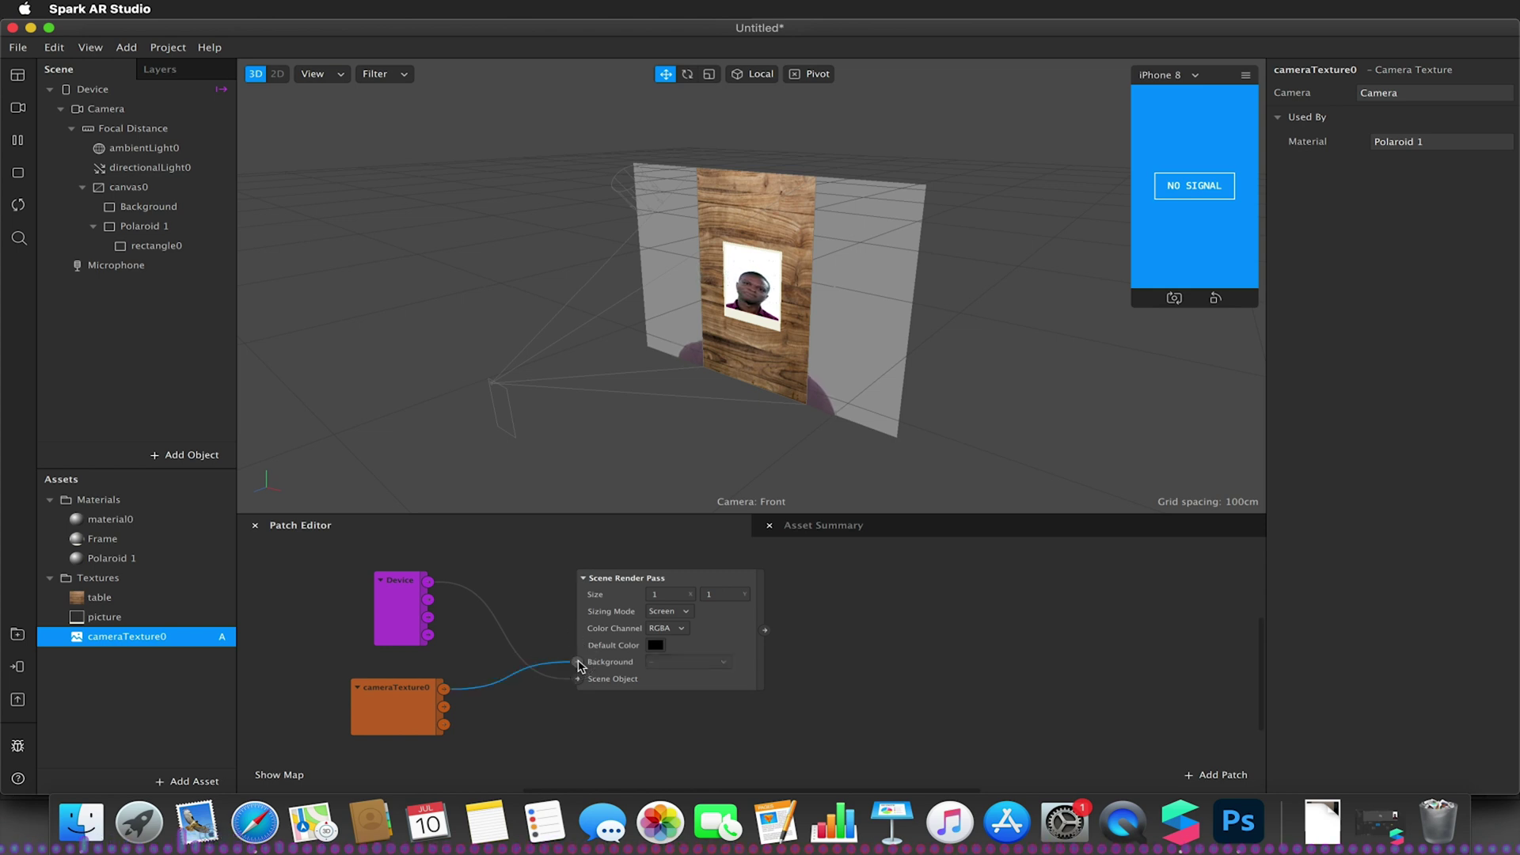
{"action": "left_click", "coordinate": [621, 591]}
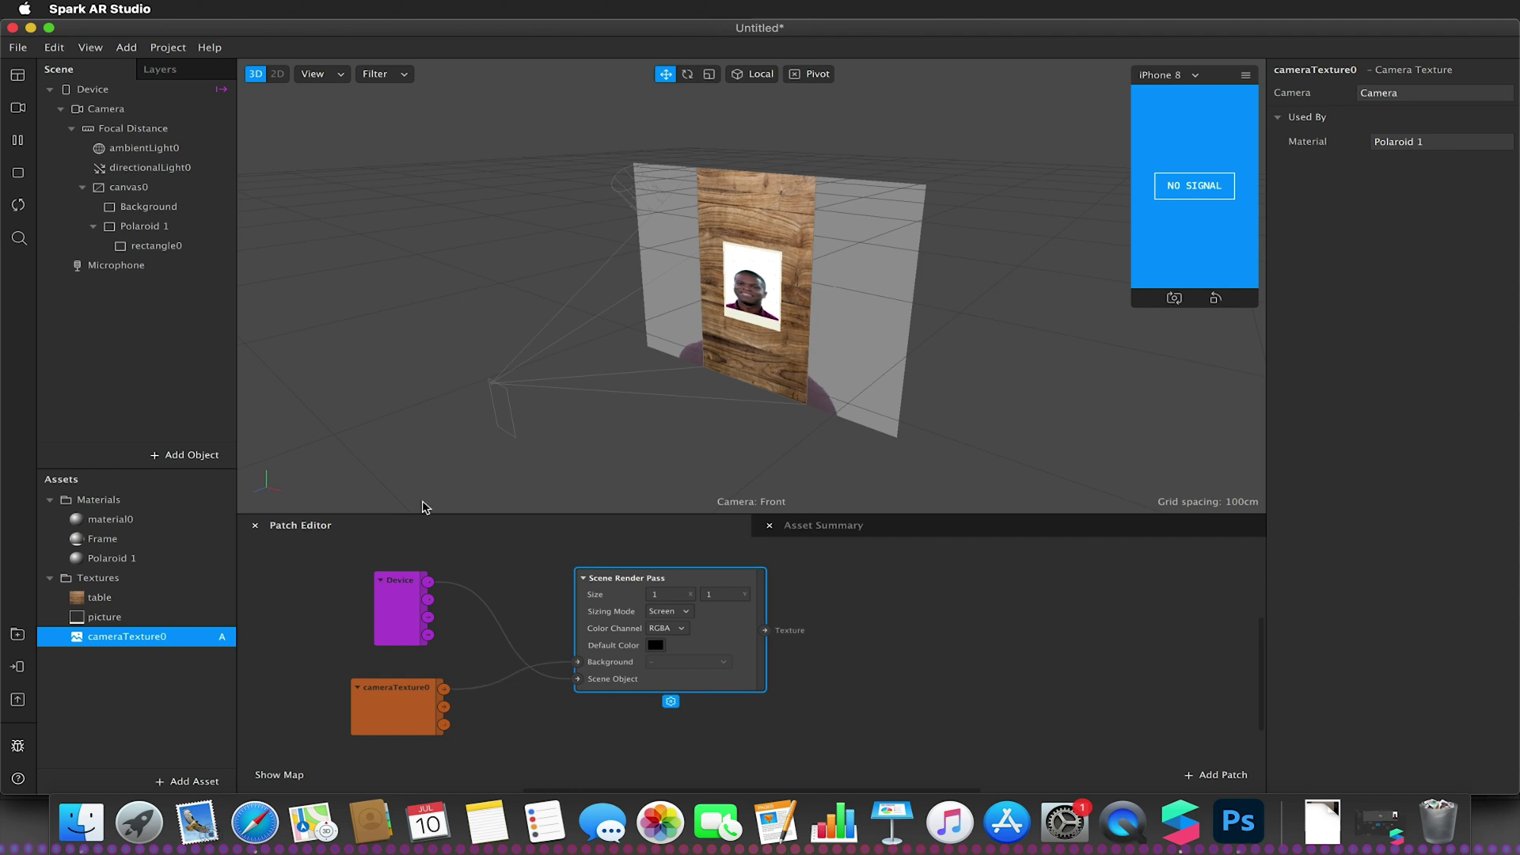
Step: Create a Screen Output patch from the Device's Render Pass property and connect the Scene Render Pass Texture output to it
{"action": "left_click", "coordinate": [94, 88]}
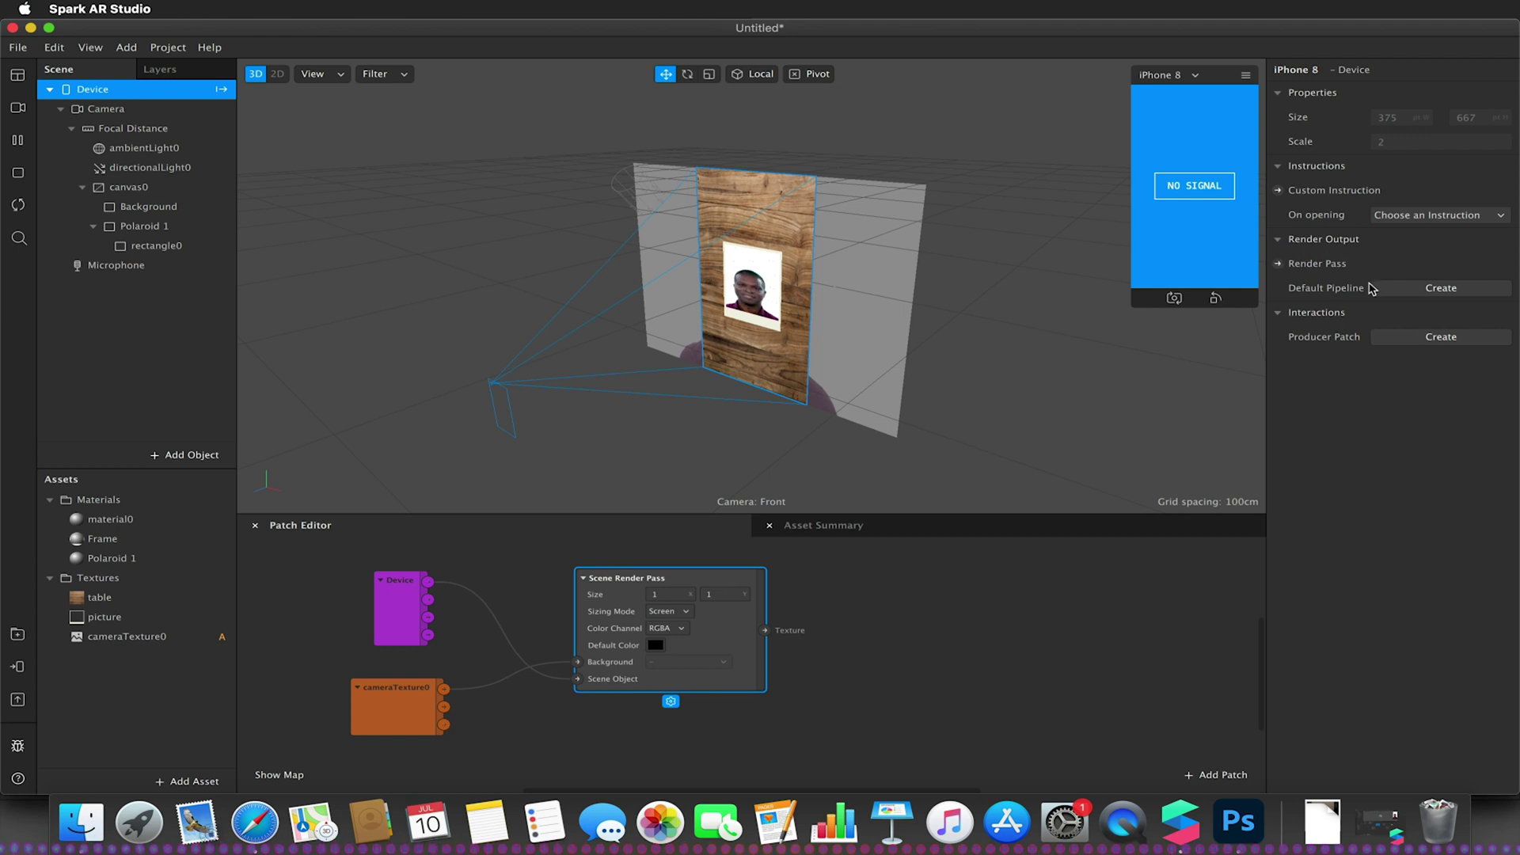
{"action": "left_click", "coordinate": [1279, 265]}
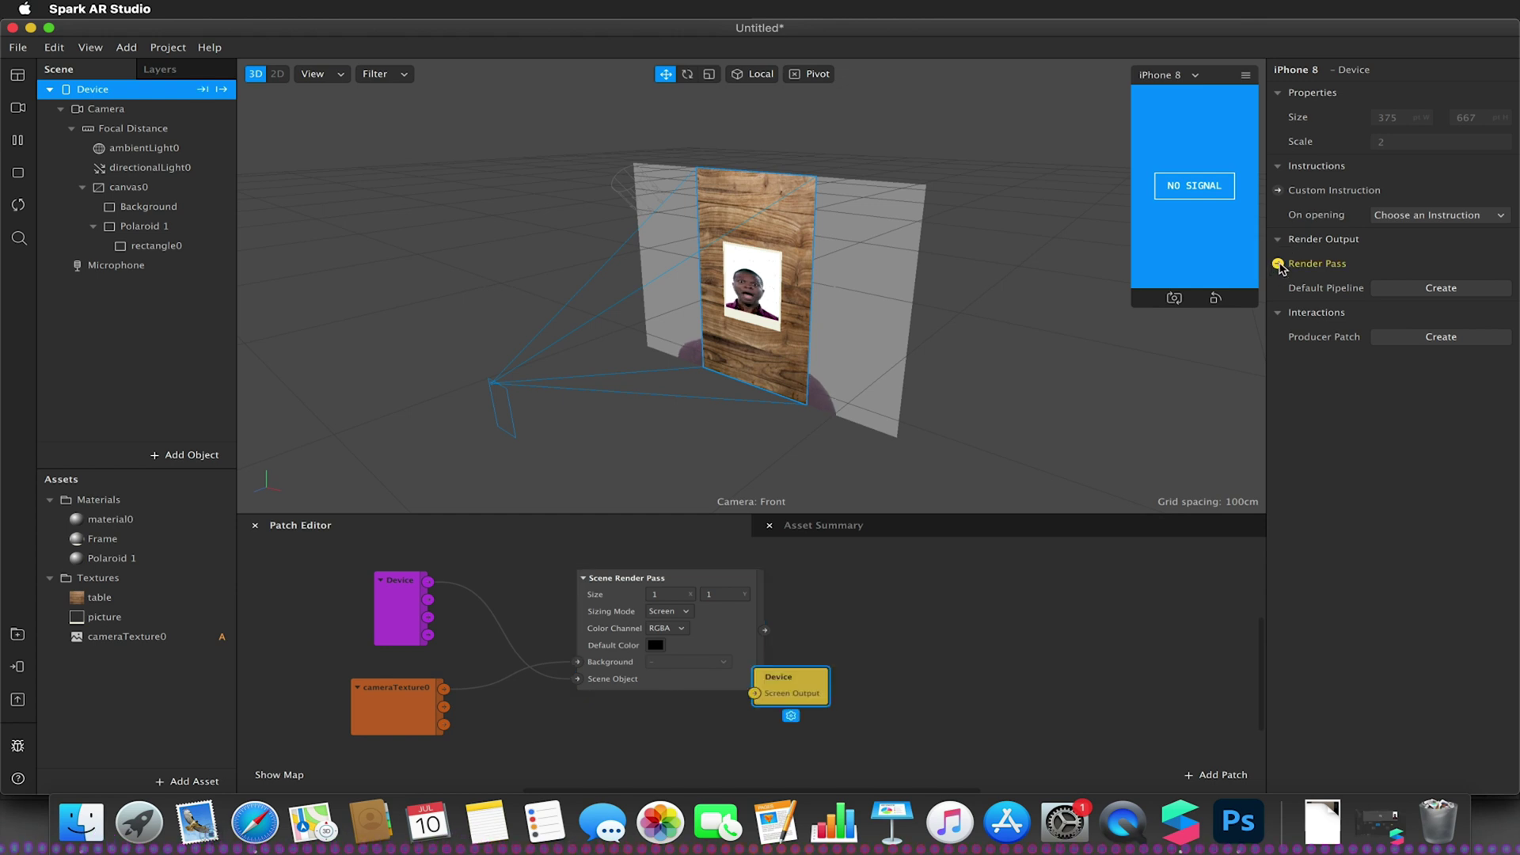
{"action": "left_click_drag", "start_coordinate": [765, 701], "coordinate": [847, 633]}
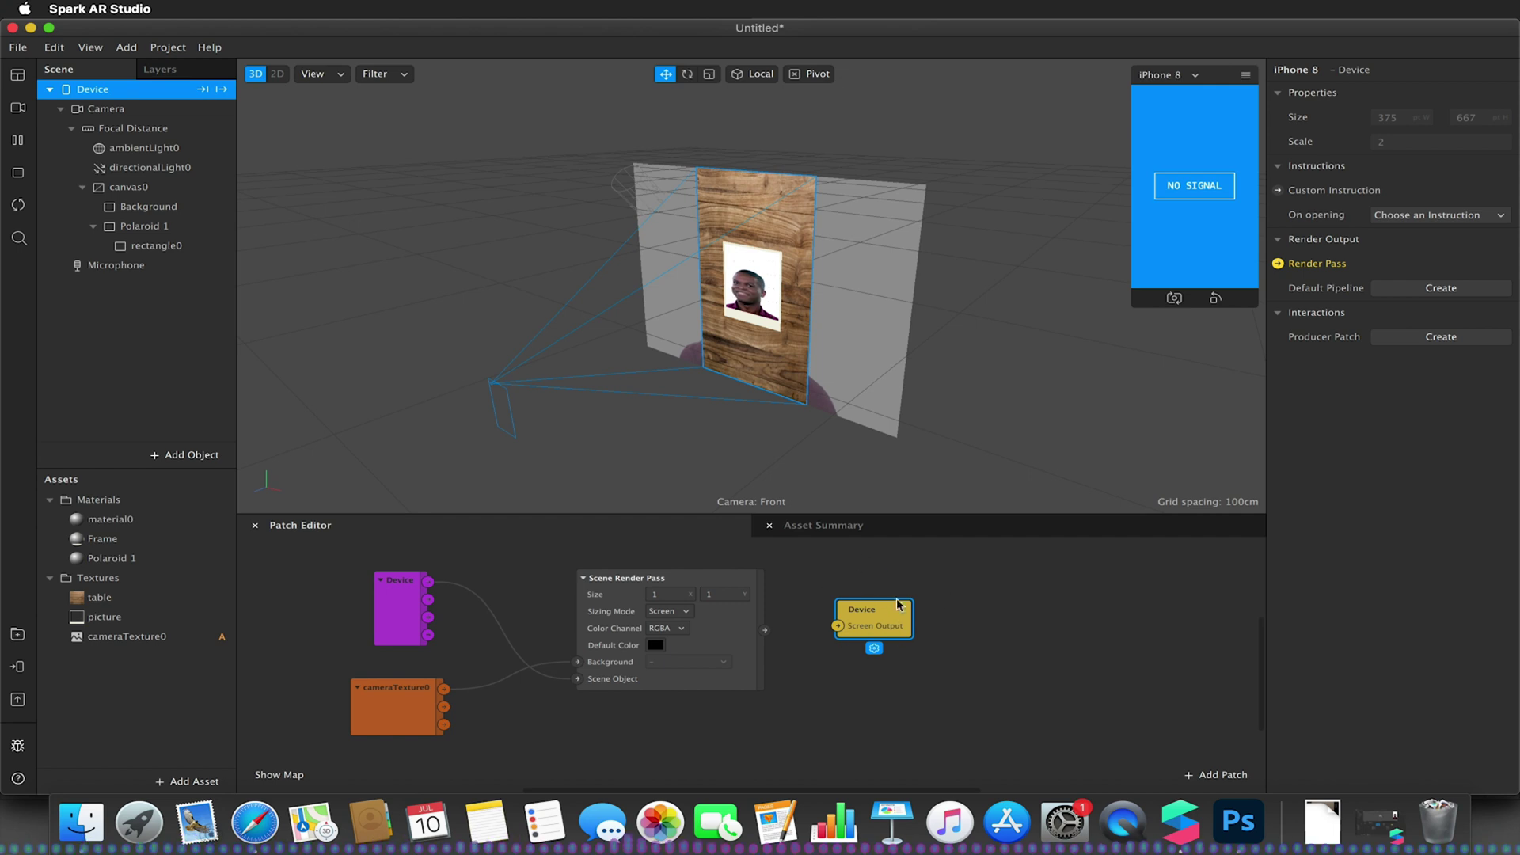
{"action": "left_click_drag", "start_coordinate": [765, 631], "coordinate": [838, 627]}
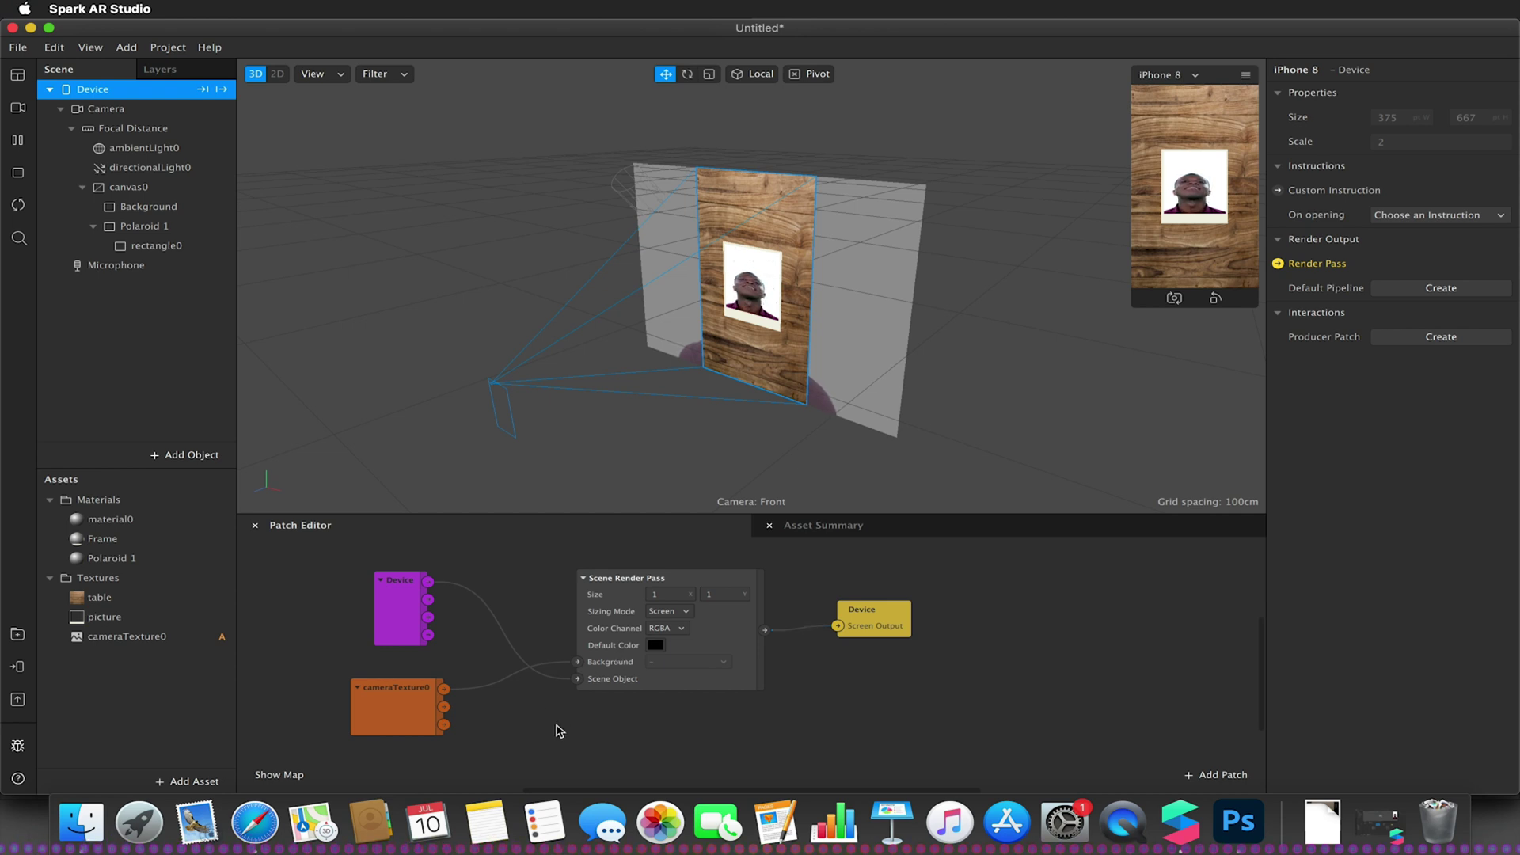
Step: Add a Sender patch connected to cameraTexture0's first output and set its data type to Texture
{"action": "scroll", "coordinate": [560, 731], "scroll_direction": "down", "scroll_amount": 3}
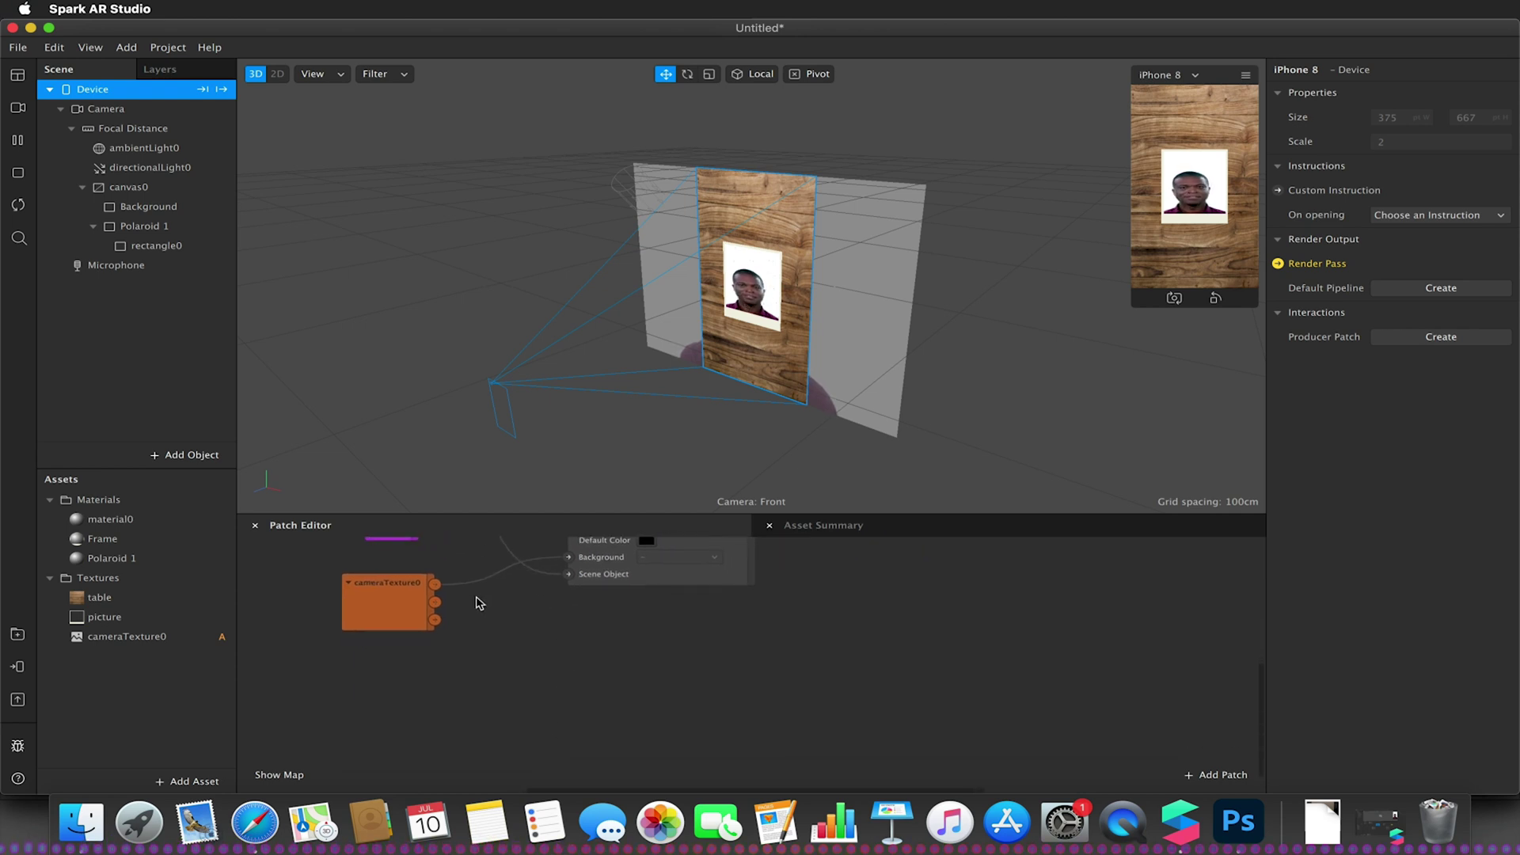
{"action": "left_click_drag", "start_coordinate": [434, 583], "coordinate": [795, 636]}
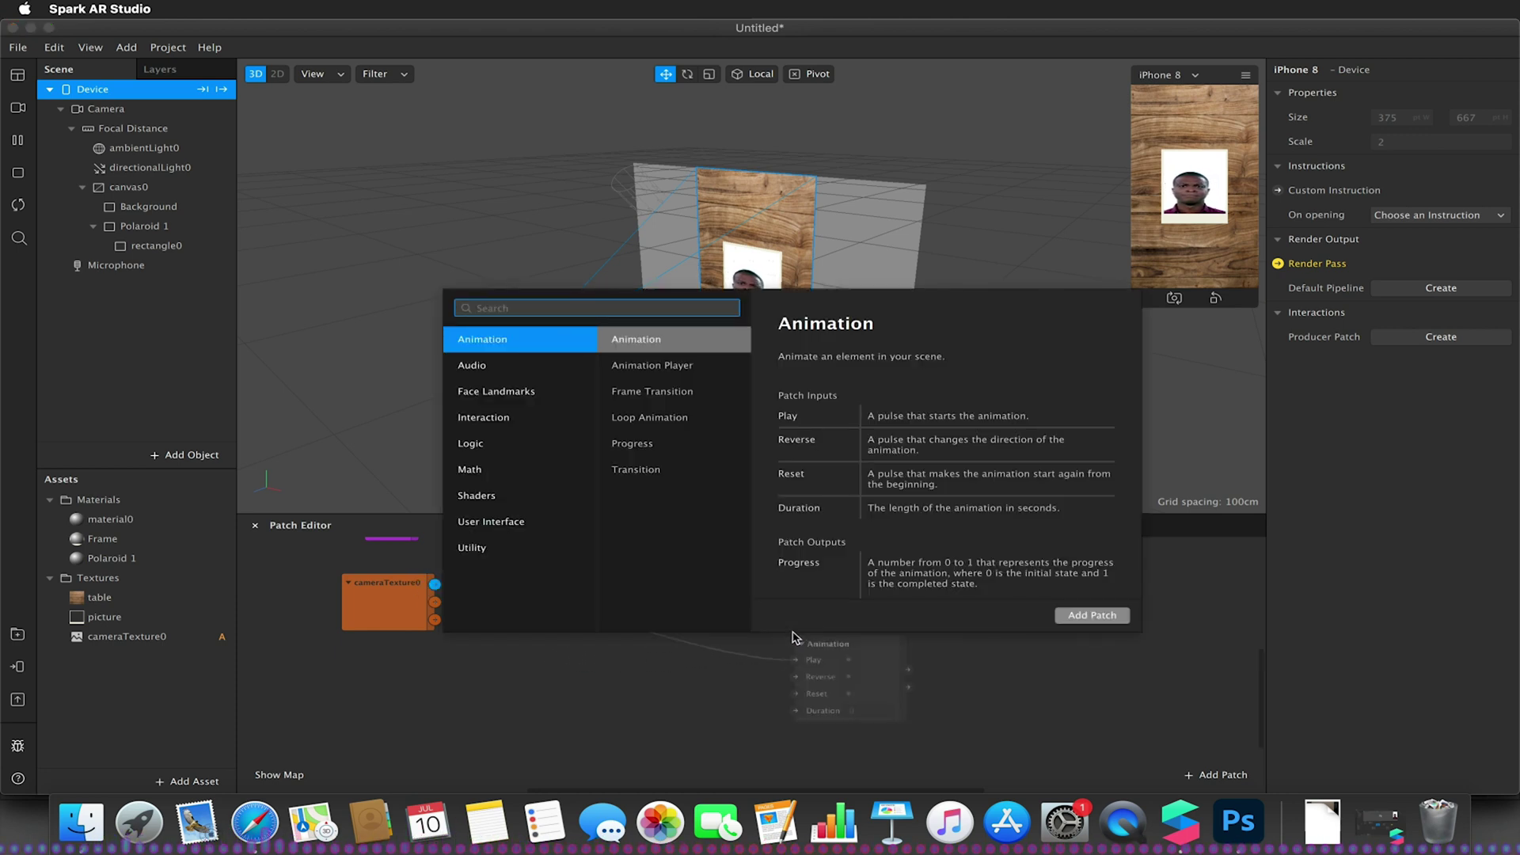
{"action": "type", "text": "sender"}
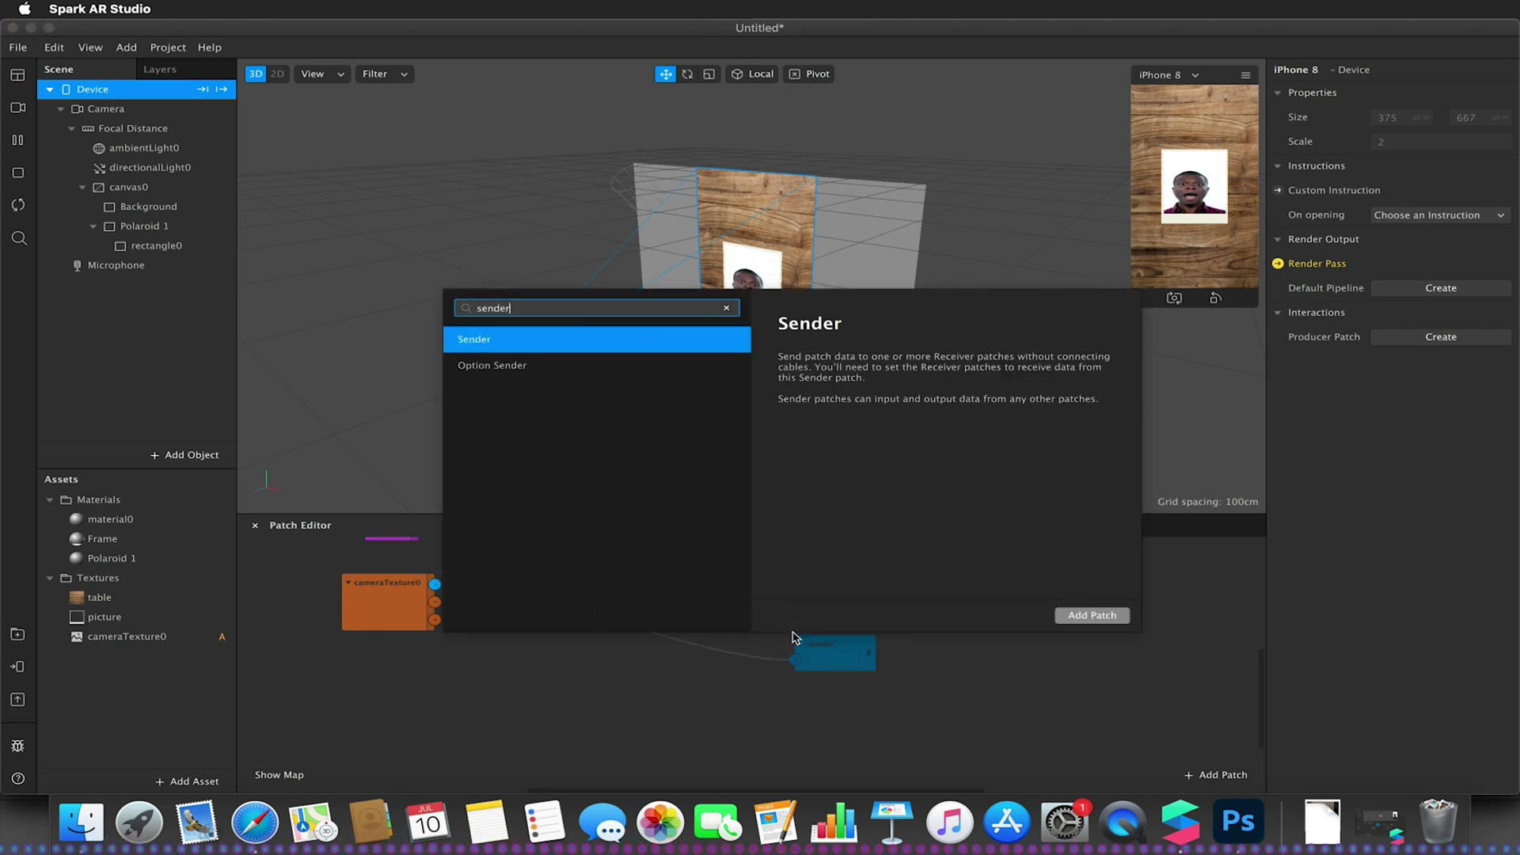
{"action": "left_click", "coordinate": [1104, 616]}
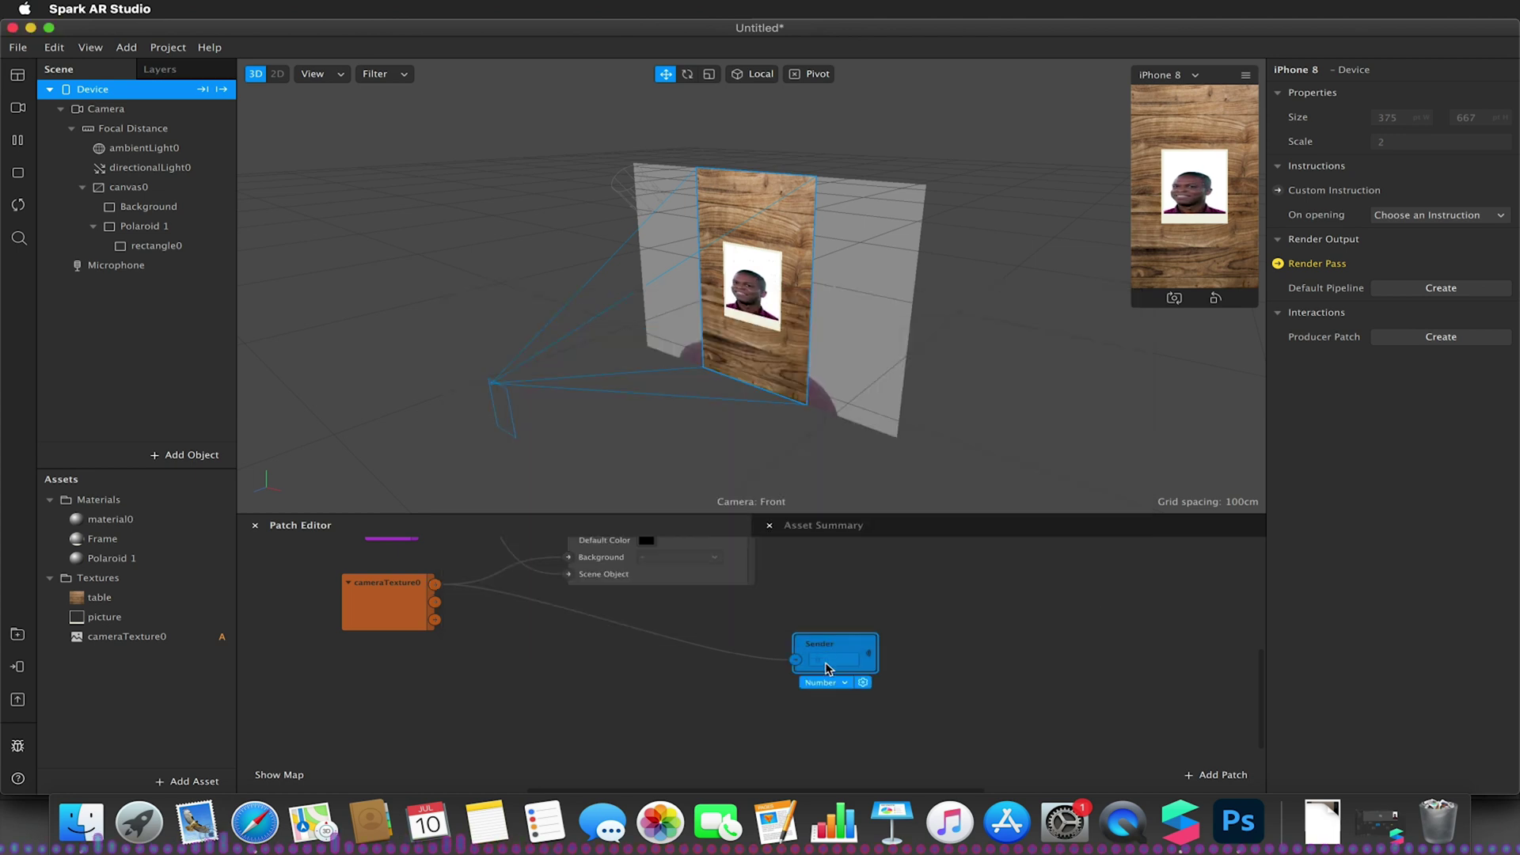
{"action": "left_click", "coordinate": [826, 667]}
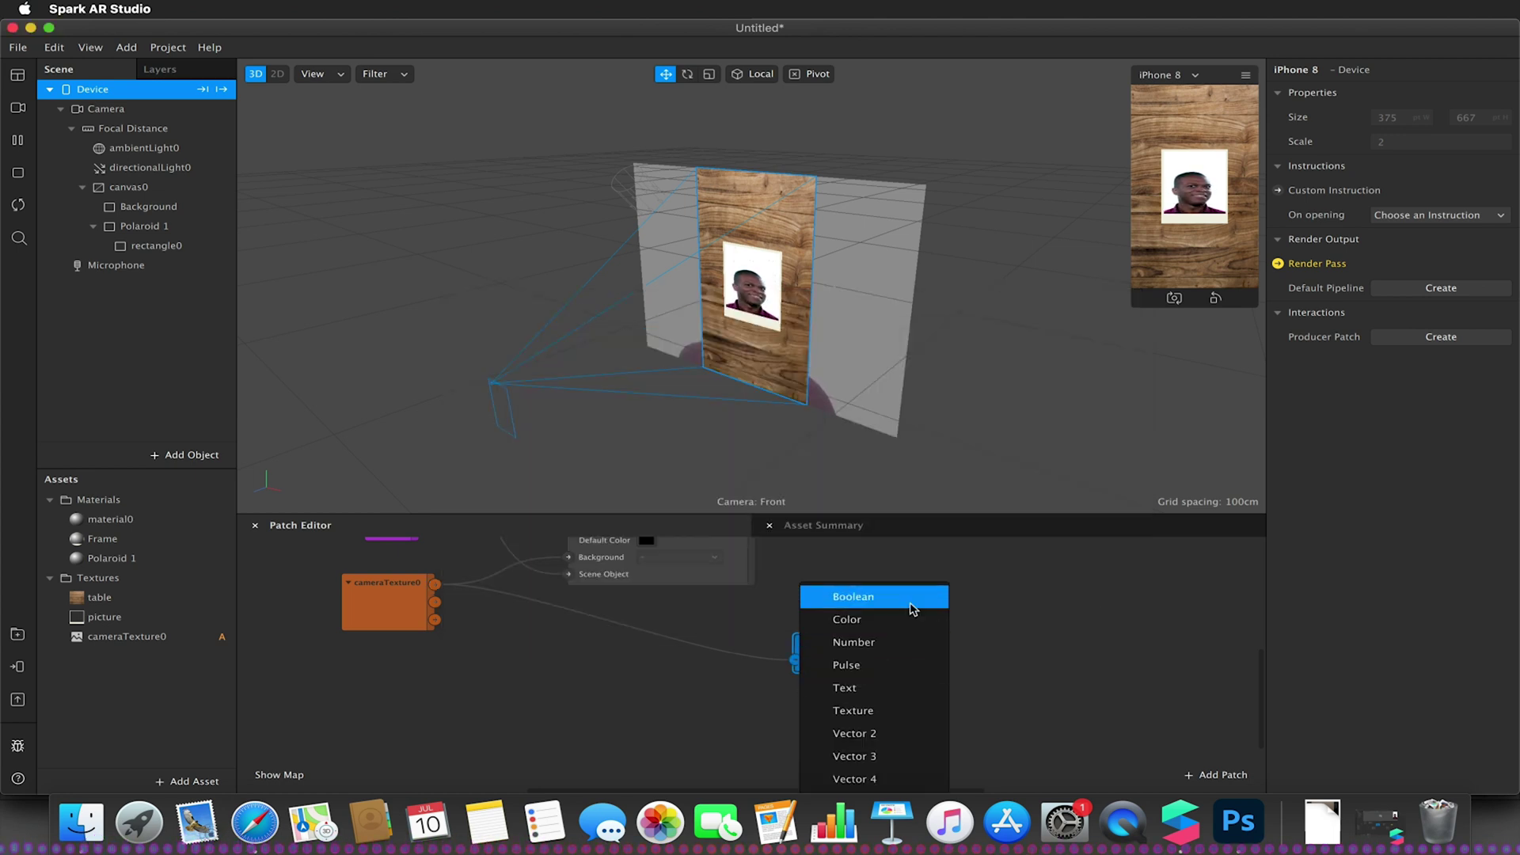
{"action": "left_click", "coordinate": [877, 719]}
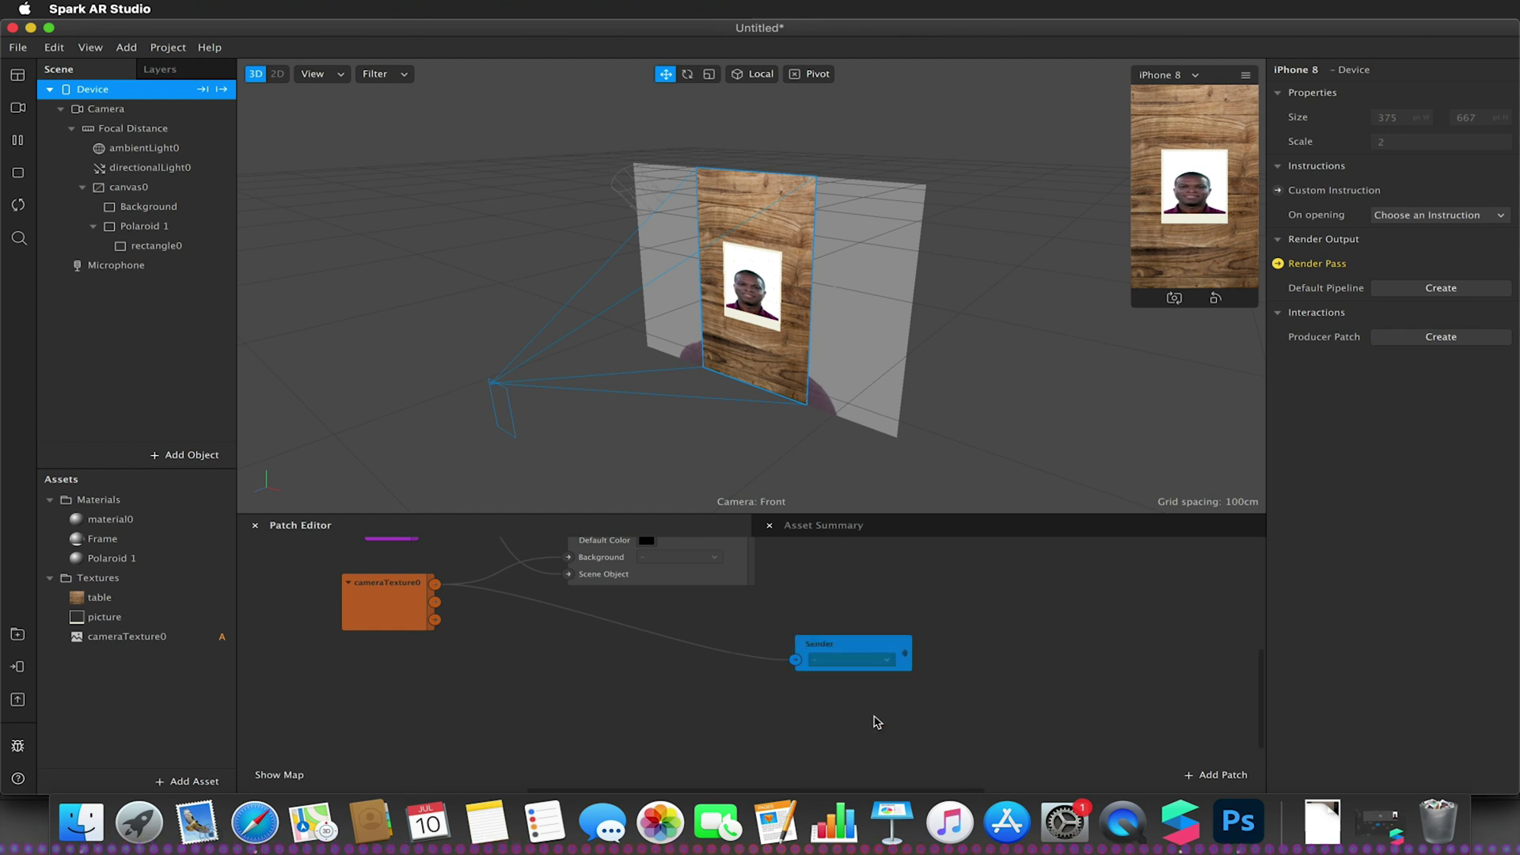
Step: Rename the Sender patch as Sender 1 and move it level with the cameraTexture0 patch
{"action": "double_click", "coordinate": [845, 643]}
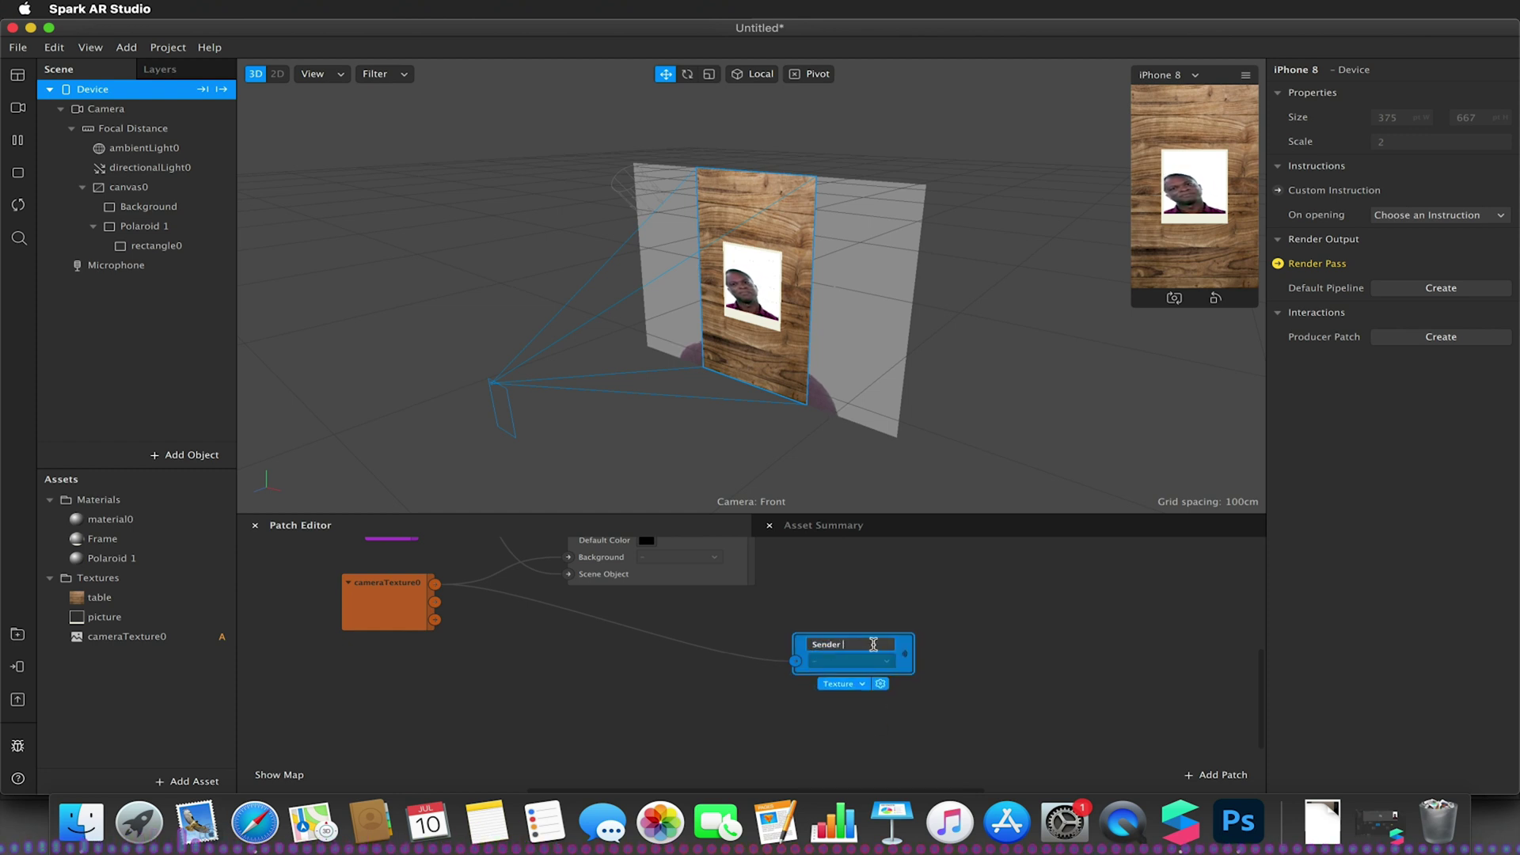
{"action": "type", "text": "1"}
{"action": "key", "text": "Return"}
{"action": "left_click_drag", "start_coordinate": [888, 643], "coordinate": [1008, 574]}
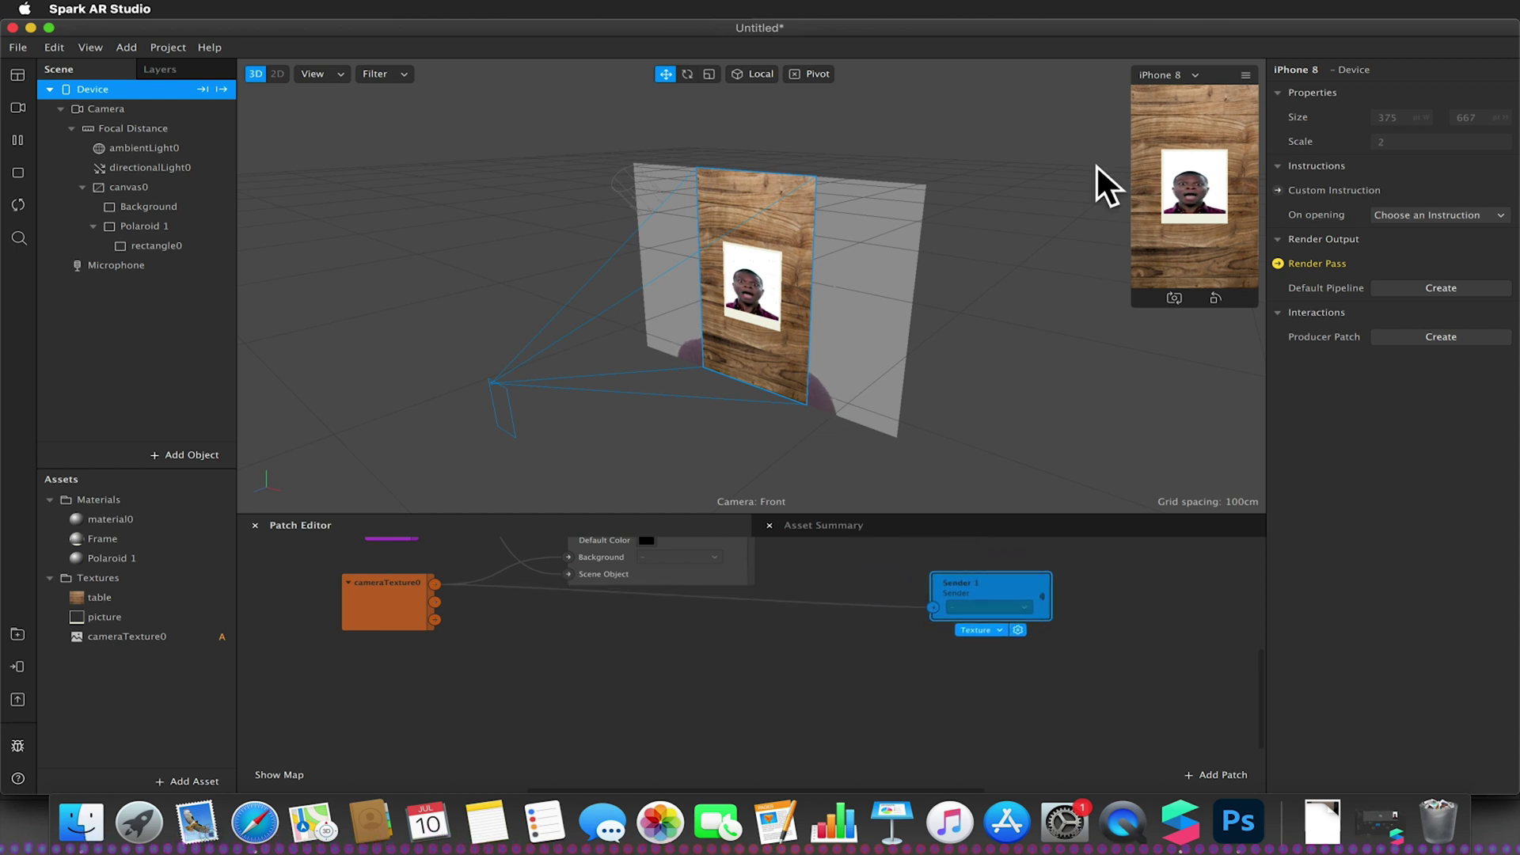
{"action": "left_click", "coordinate": [838, 626]}
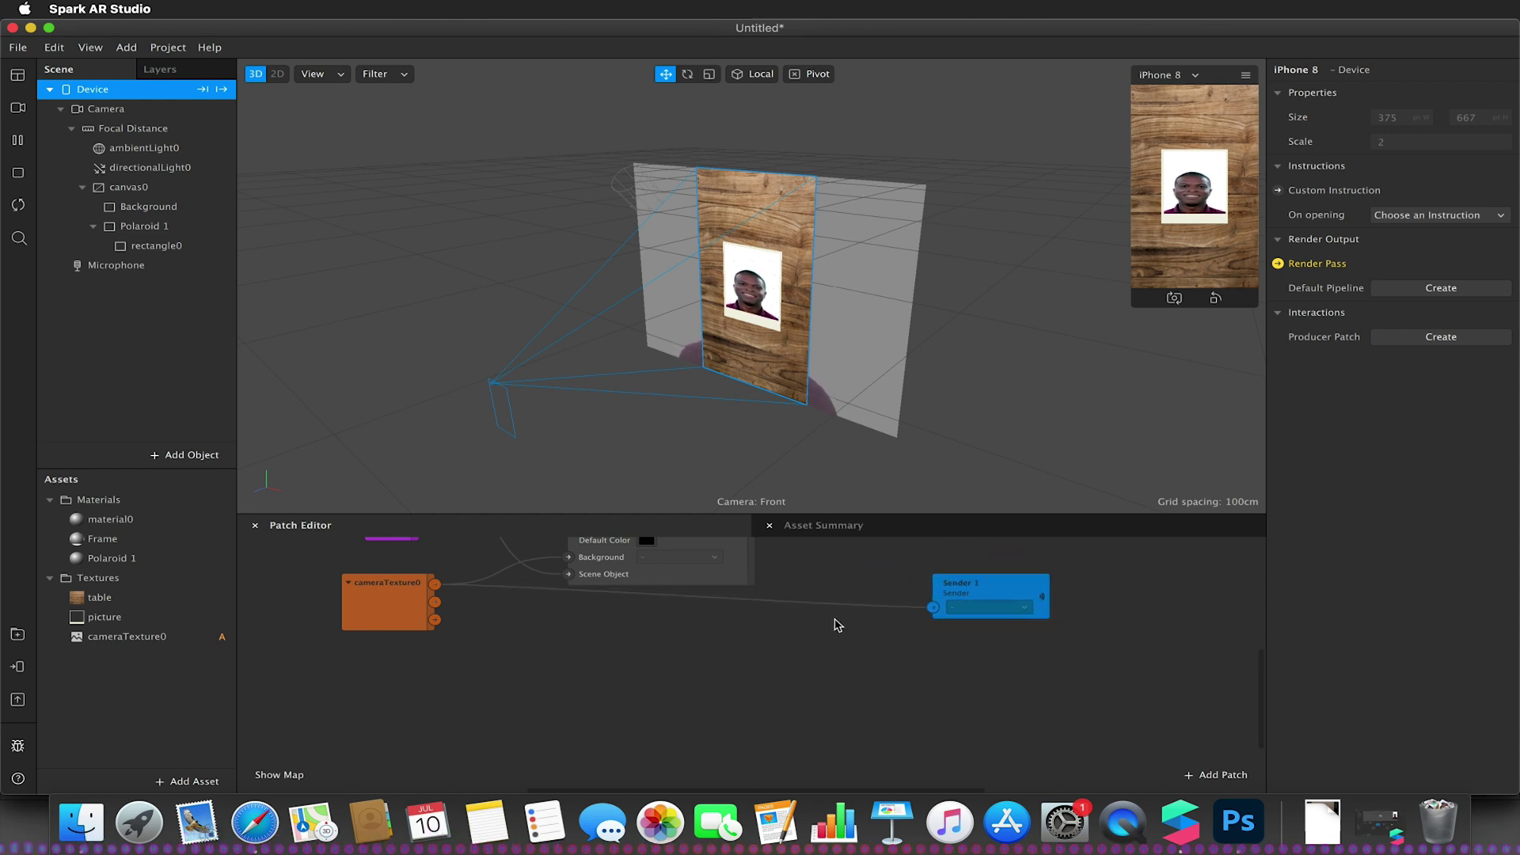
Step: Create an Object Tap interaction patch for the Polaroid 1 rectangle and place it below the cameraTexture0 patch
{"action": "left_click", "coordinate": [140, 226]}
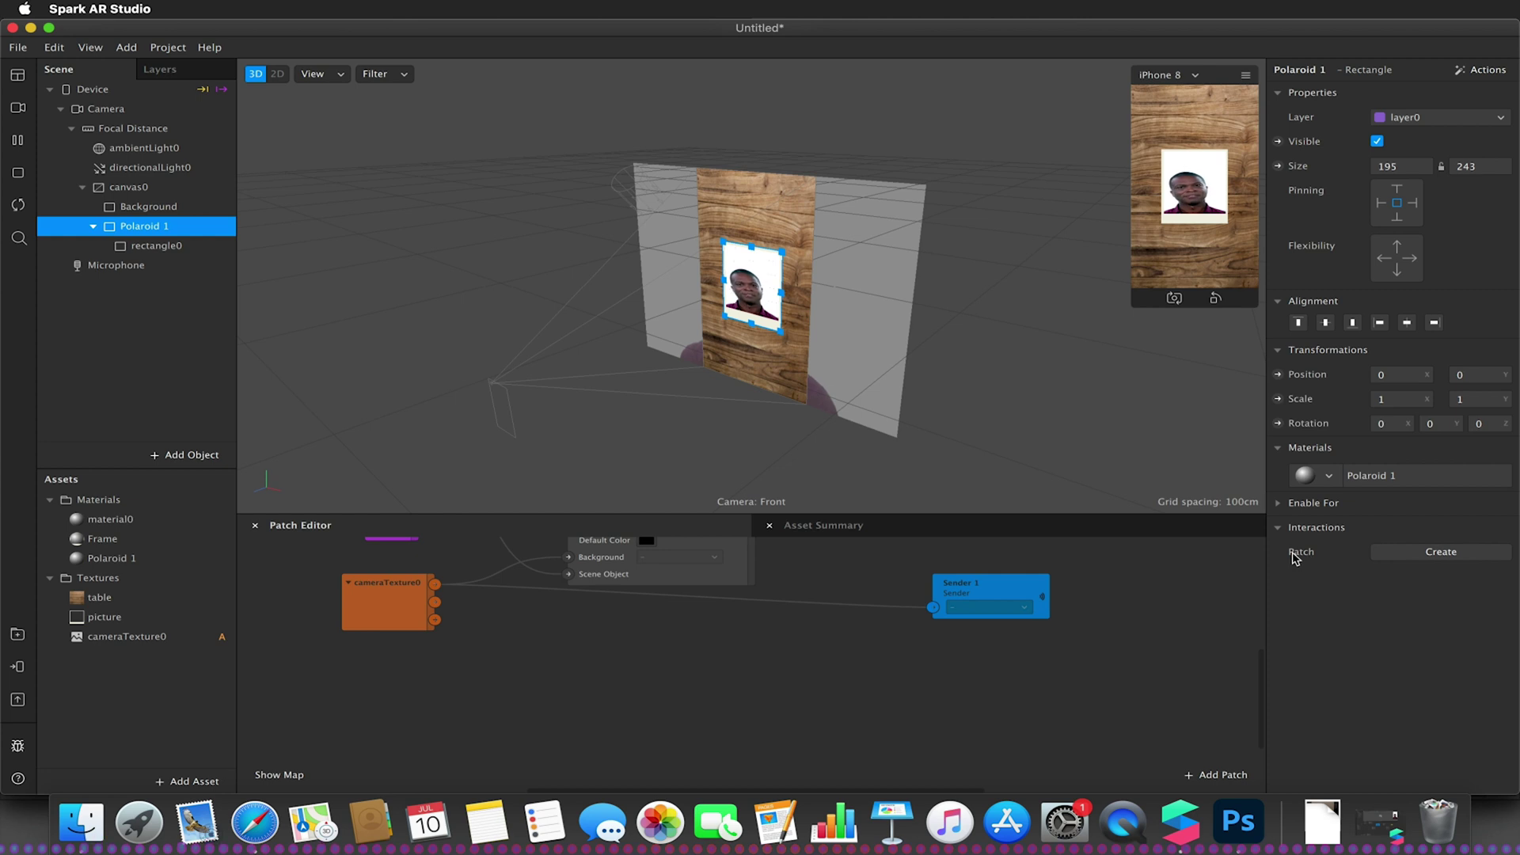
{"action": "left_click", "coordinate": [1461, 552]}
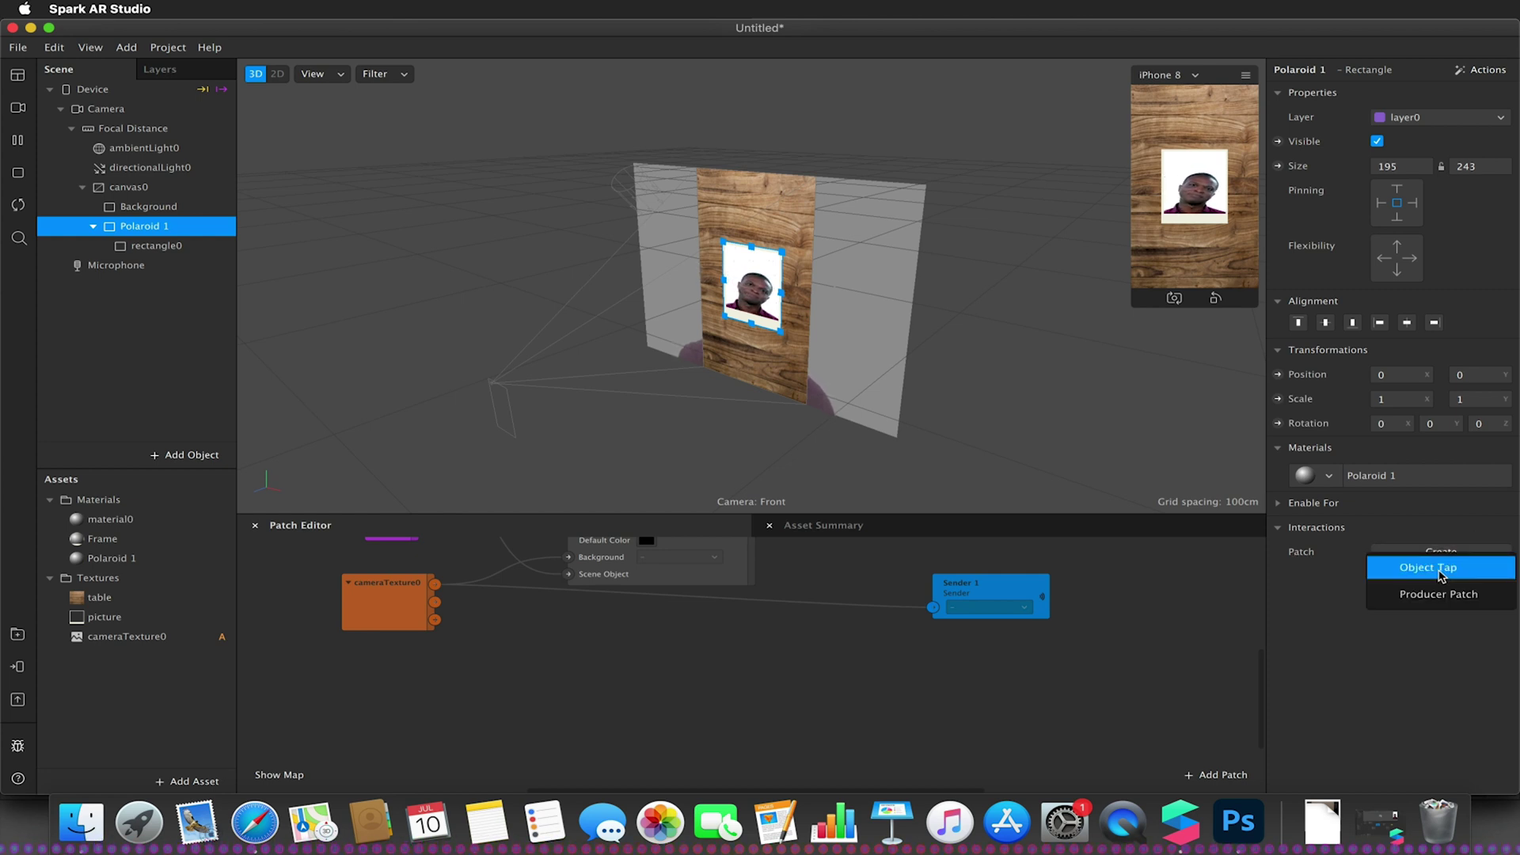
{"action": "left_click", "coordinate": [1429, 568]}
{"action": "left_click_drag", "start_coordinate": [764, 647], "coordinate": [368, 654]}
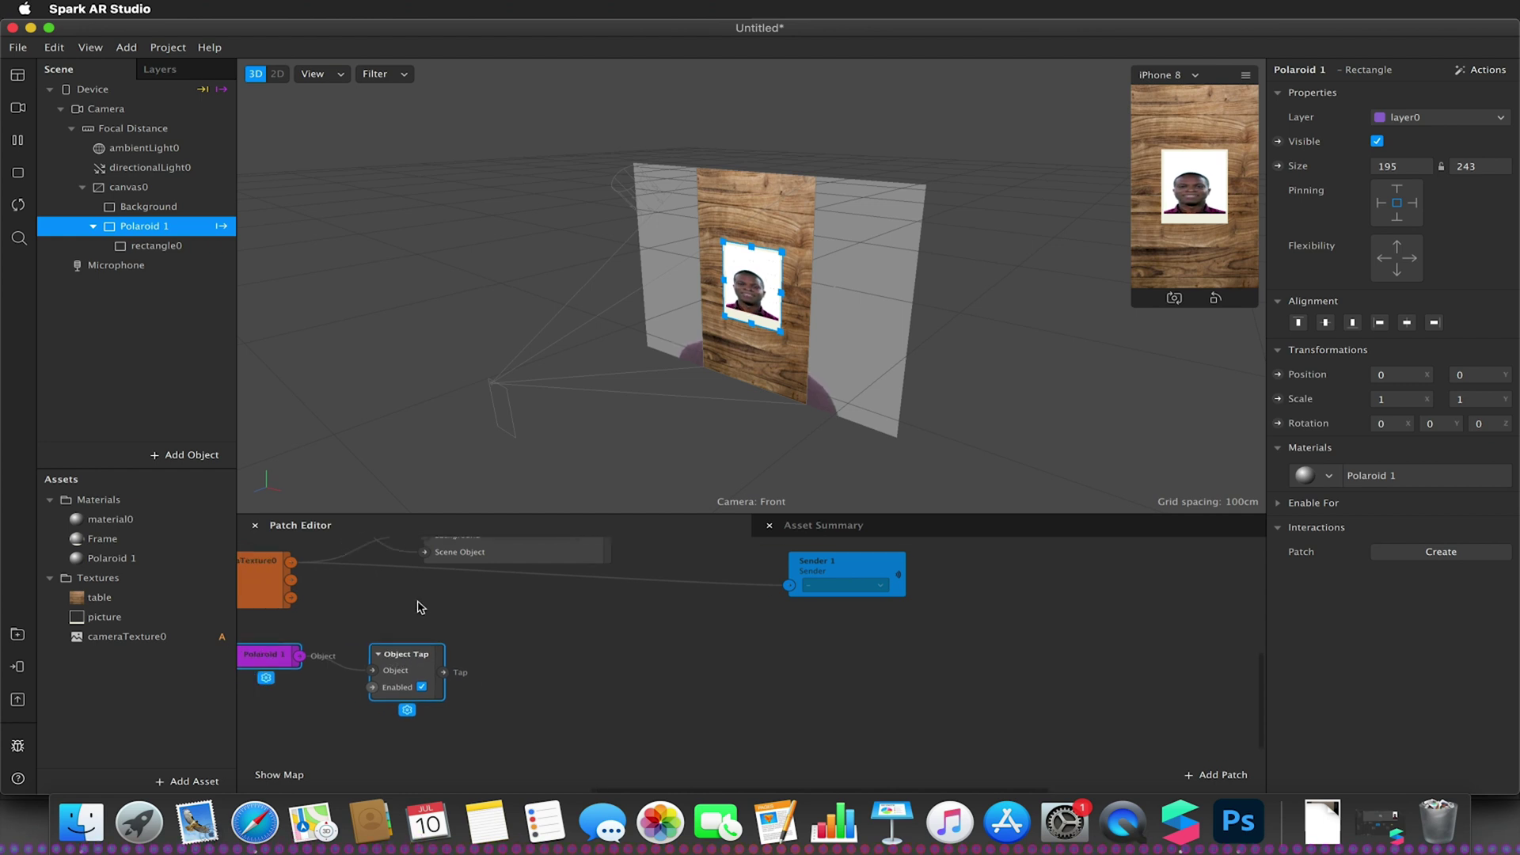
{"action": "scroll", "coordinate": [417, 607], "scroll_direction": "left", "scroll_amount": 4}
{"action": "scroll", "coordinate": [417, 607], "scroll_direction": "up", "scroll_amount": 2}
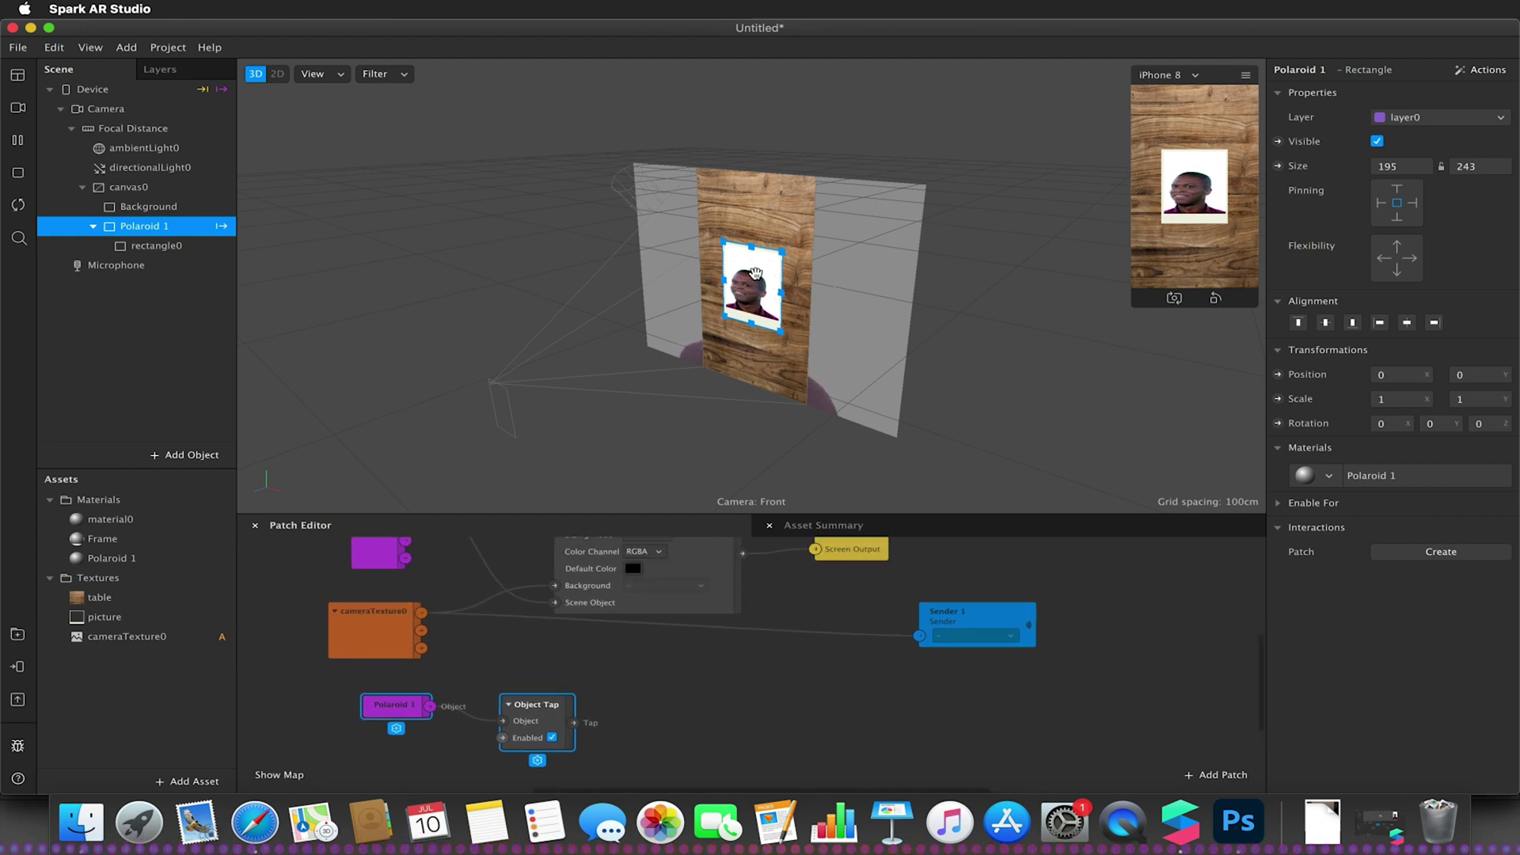
Step: Add a Switch patch with its Flip input connected to Object Tap's Tap output
{"action": "left_click_drag", "start_coordinate": [573, 723], "coordinate": [661, 738]}
{"action": "type", "text": "switc"}
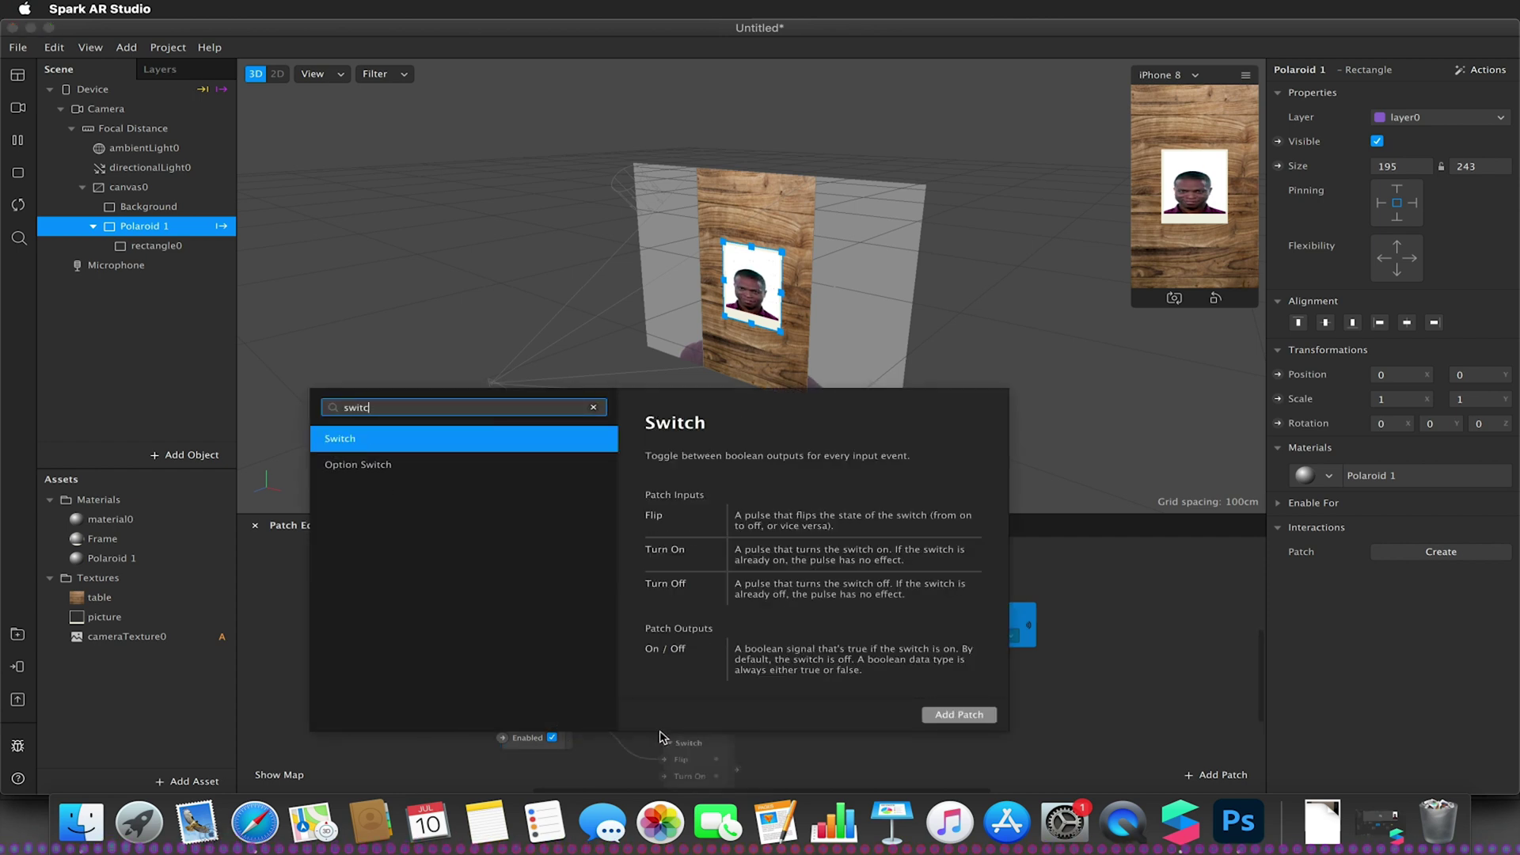
{"action": "type", "text": "h"}
{"action": "key", "text": "Return"}
Step: Add a Mix patch beside the Switch patch and connect the Switch output to Mix's Alpha input
{"action": "left_click_drag", "start_coordinate": [662, 737], "coordinate": [801, 730]}
{"action": "type", "text": "mix"}
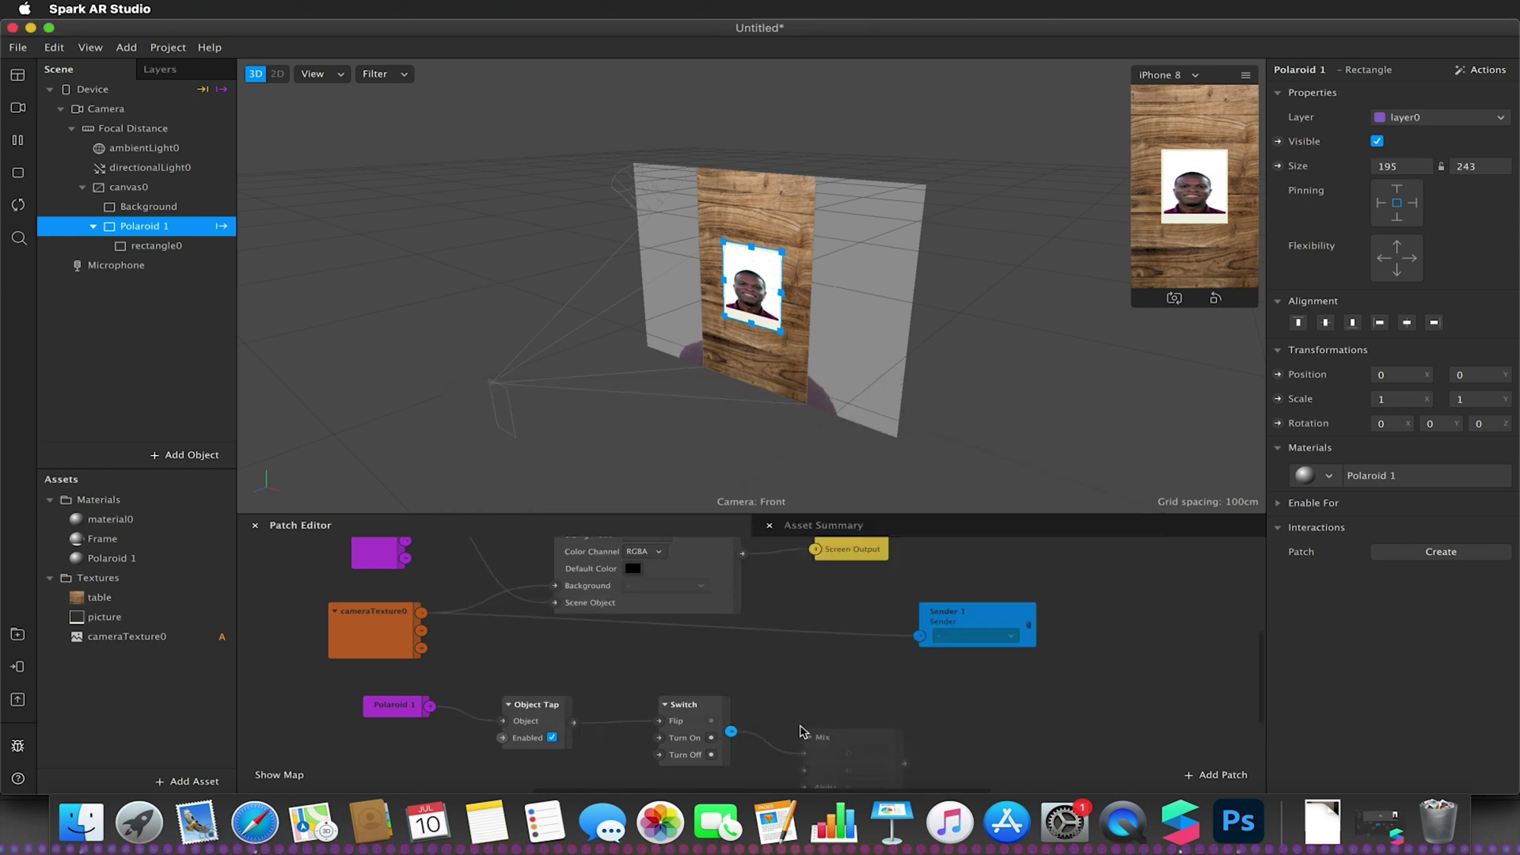
{"action": "key", "text": "Return"}
{"action": "key", "text": "Delete"}
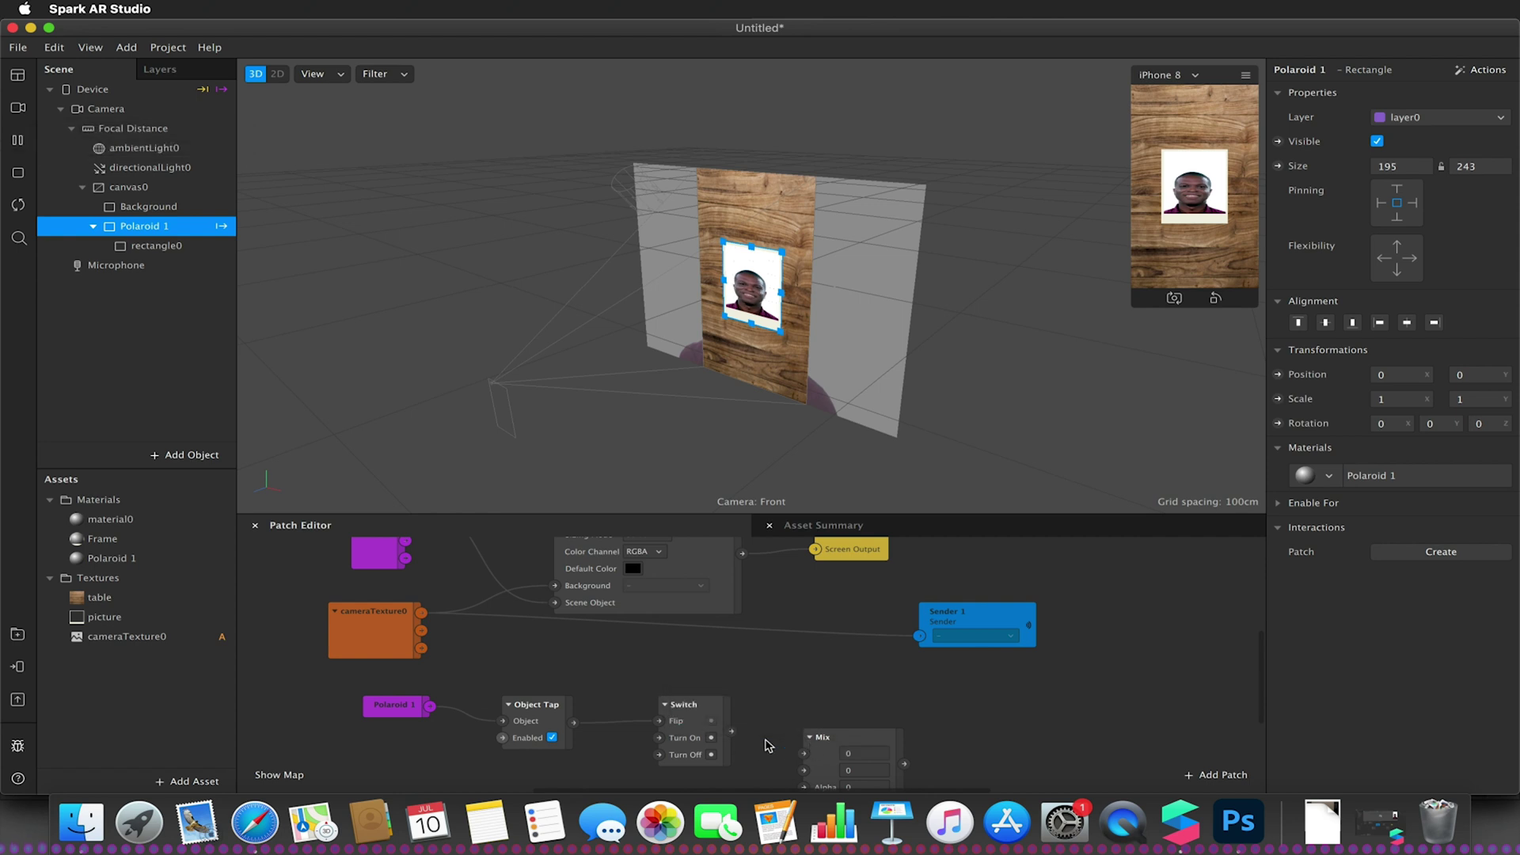
{"action": "left_click_drag", "start_coordinate": [817, 751], "coordinate": [811, 702]}
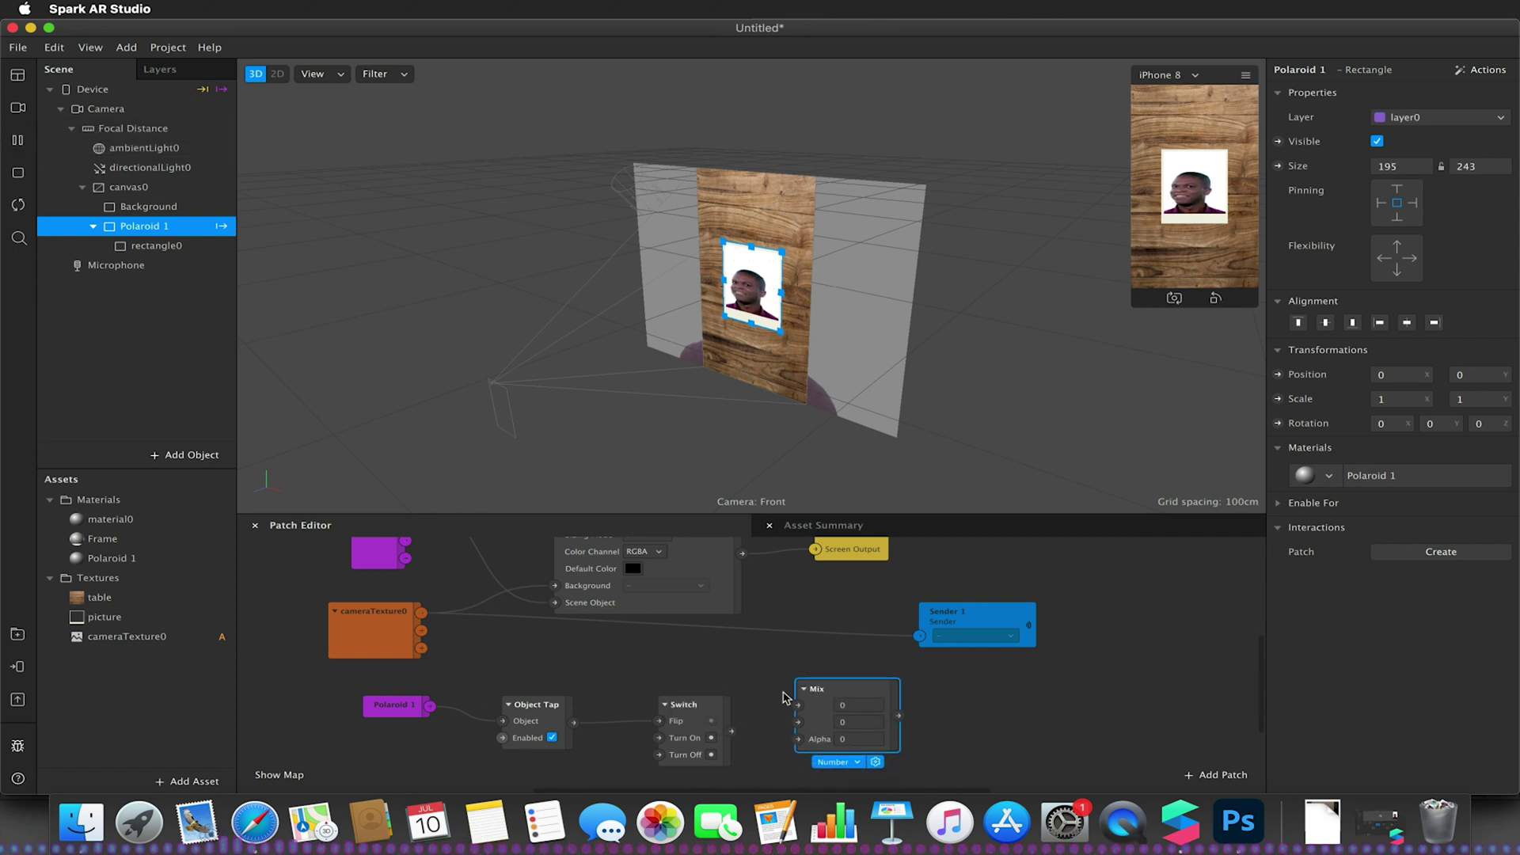
{"action": "left_click", "coordinate": [686, 707]}
{"action": "left_click_drag", "start_coordinate": [733, 730], "coordinate": [818, 735]}
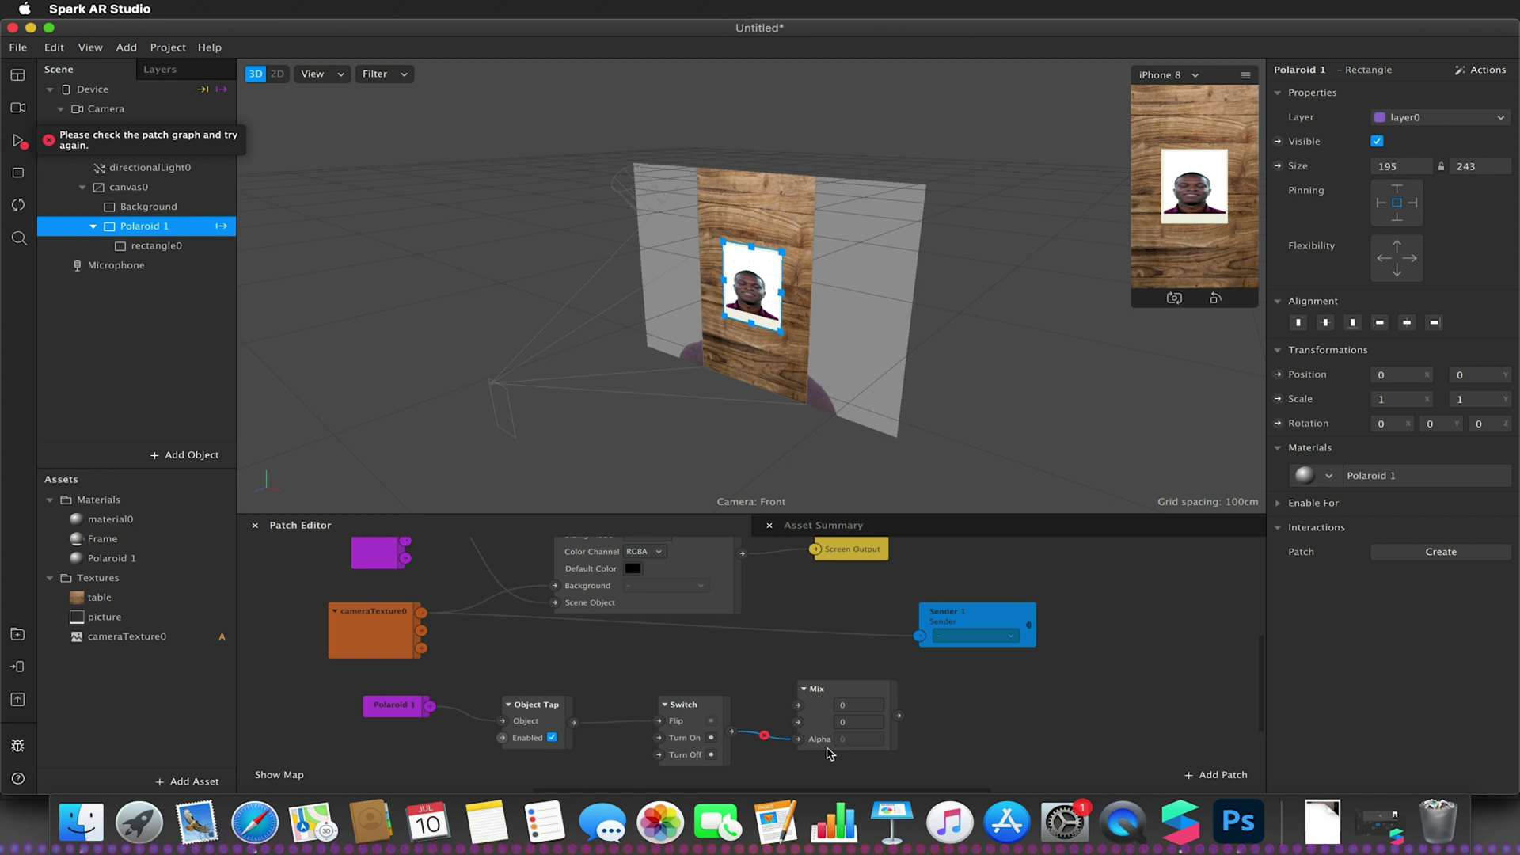
Step: Add a Shader Render Pass patch with its Shader input fed by Mix's output, and align it beside the Mix patch
{"action": "left_click_drag", "start_coordinate": [898, 716], "coordinate": [973, 737]}
{"action": "type", "text": "shader"}
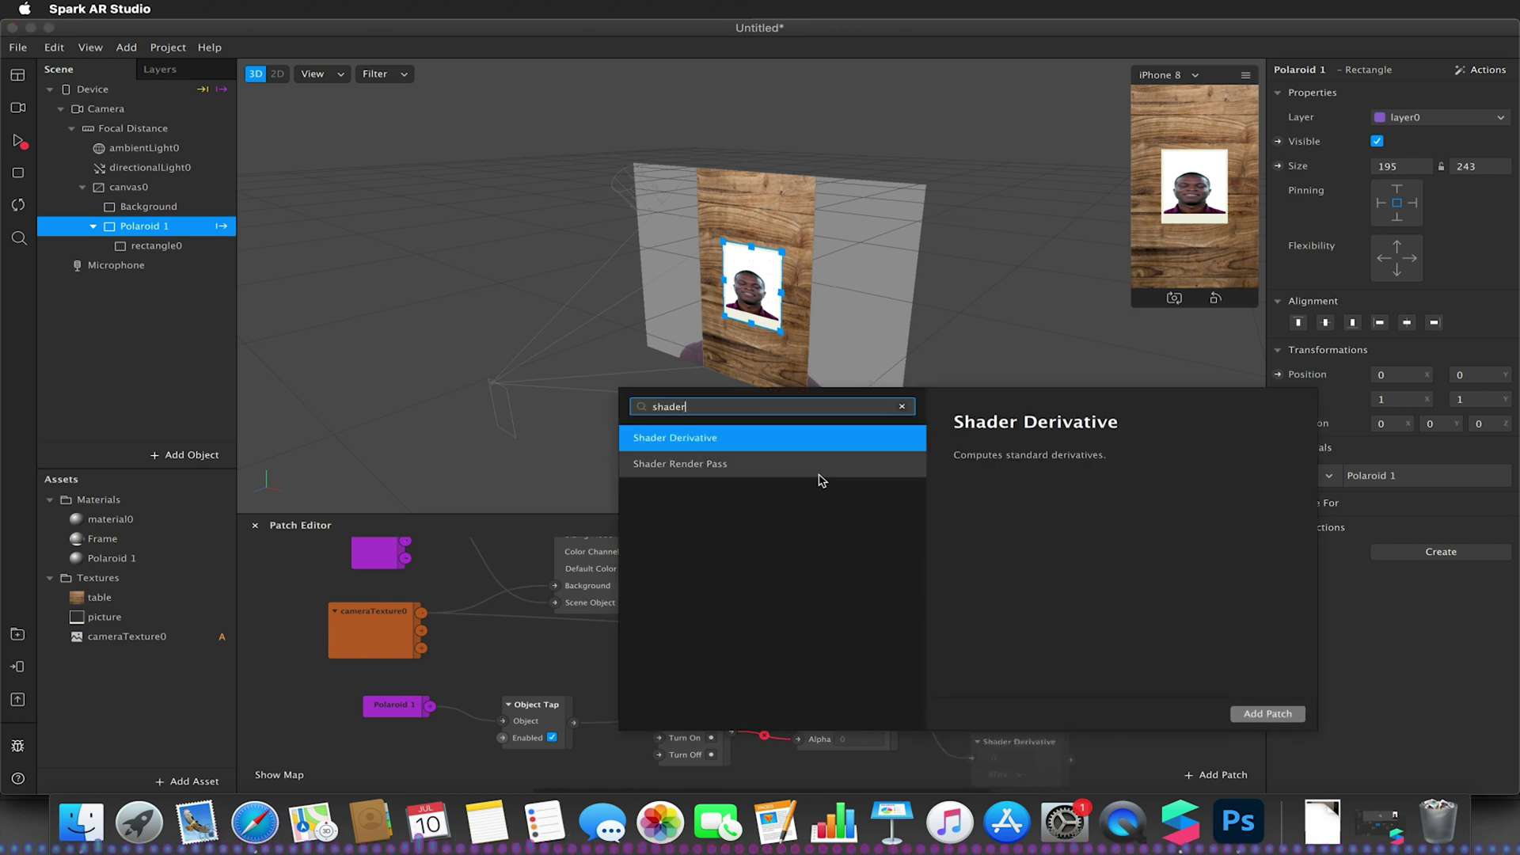
{"action": "left_click", "coordinate": [820, 466]}
{"action": "left_click", "coordinate": [1268, 713]}
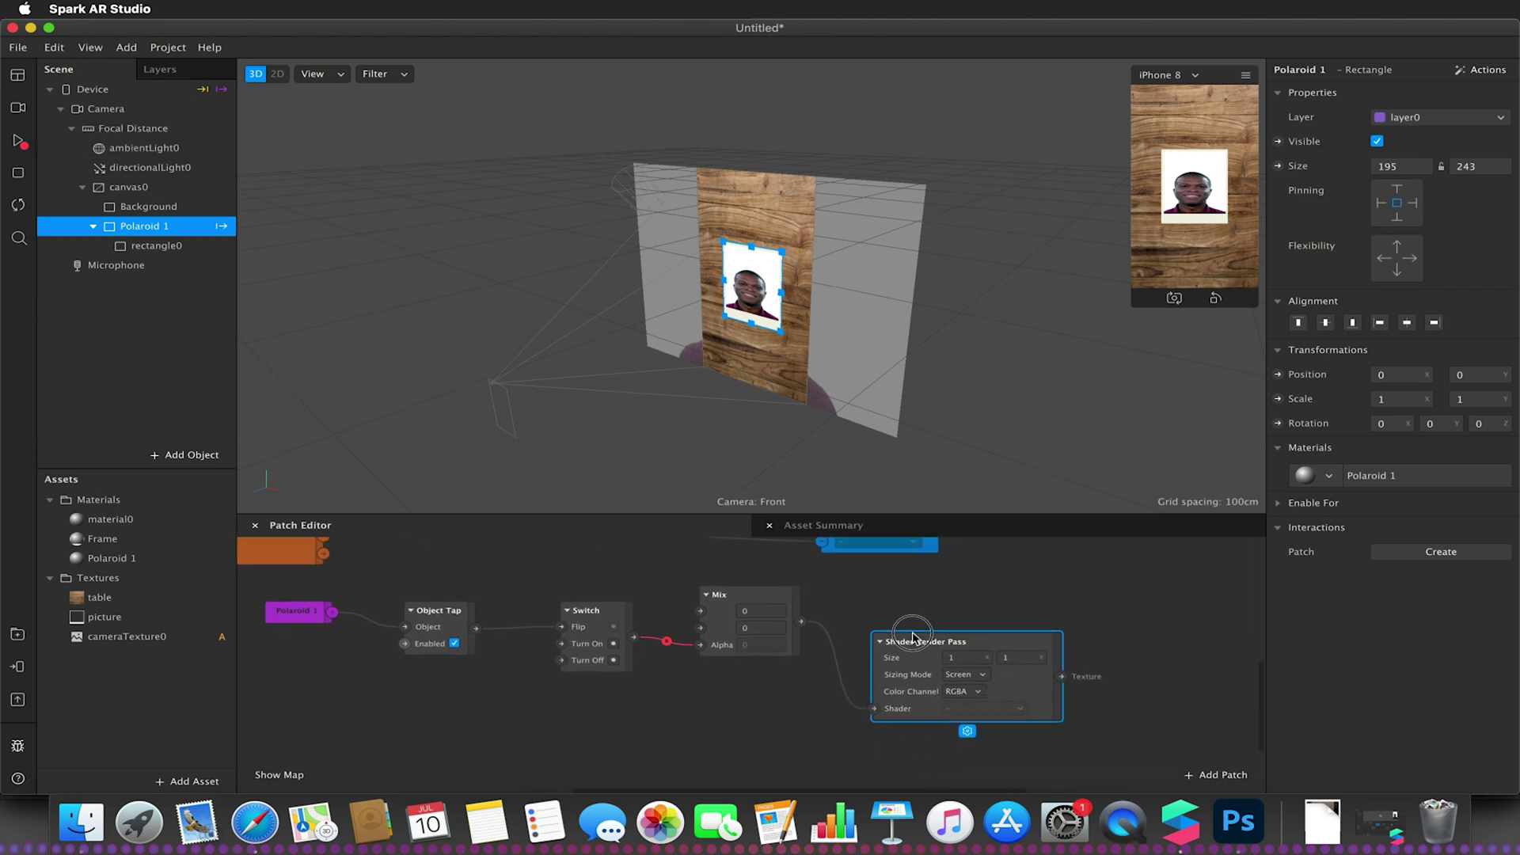
{"action": "left_click_drag", "start_coordinate": [919, 648], "coordinate": [917, 611]}
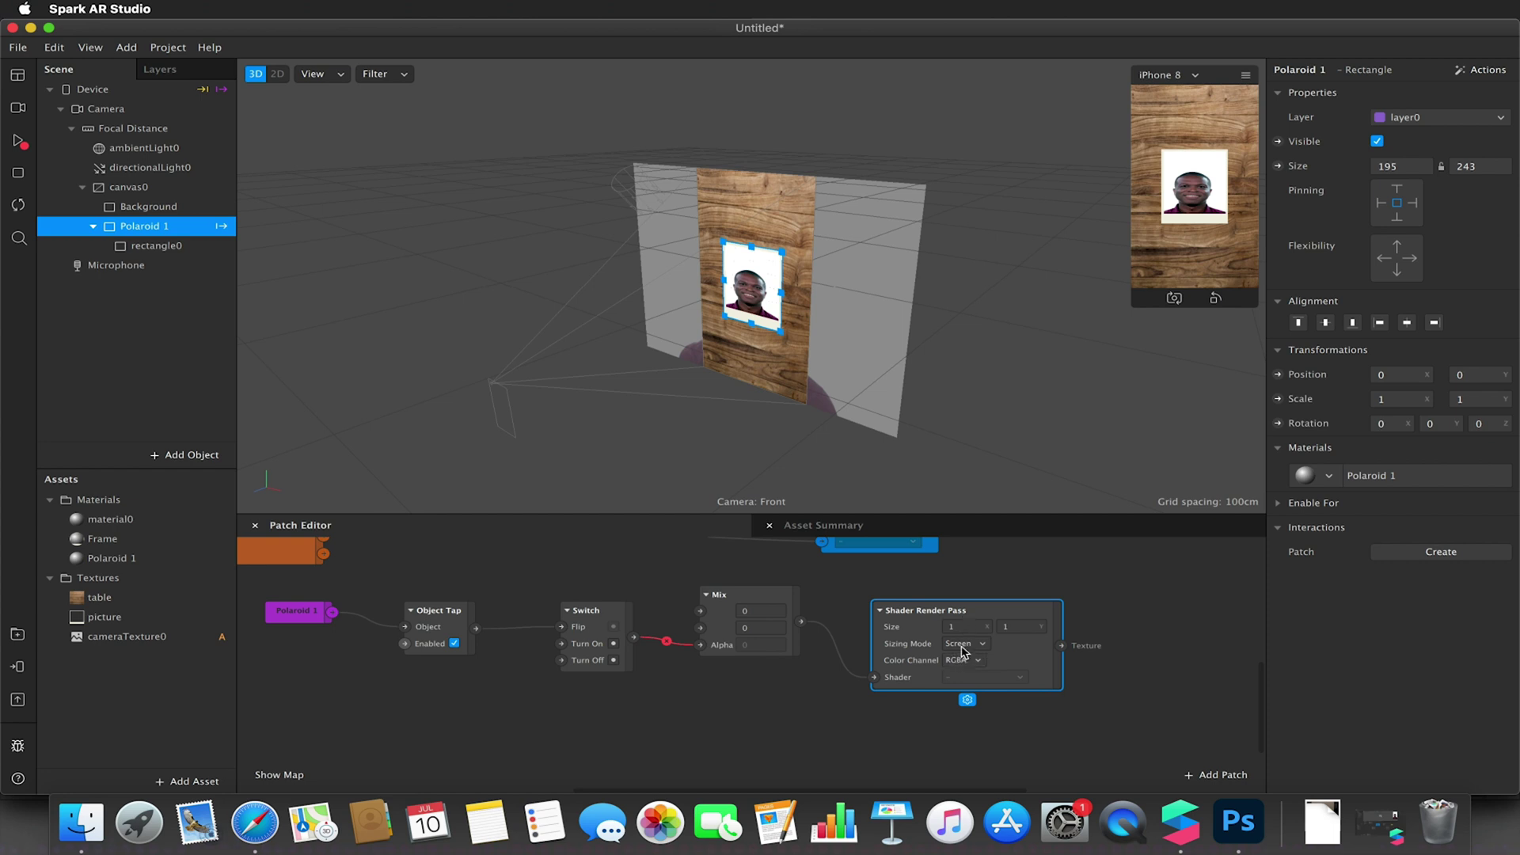
{"action": "left_click", "coordinate": [964, 644]}
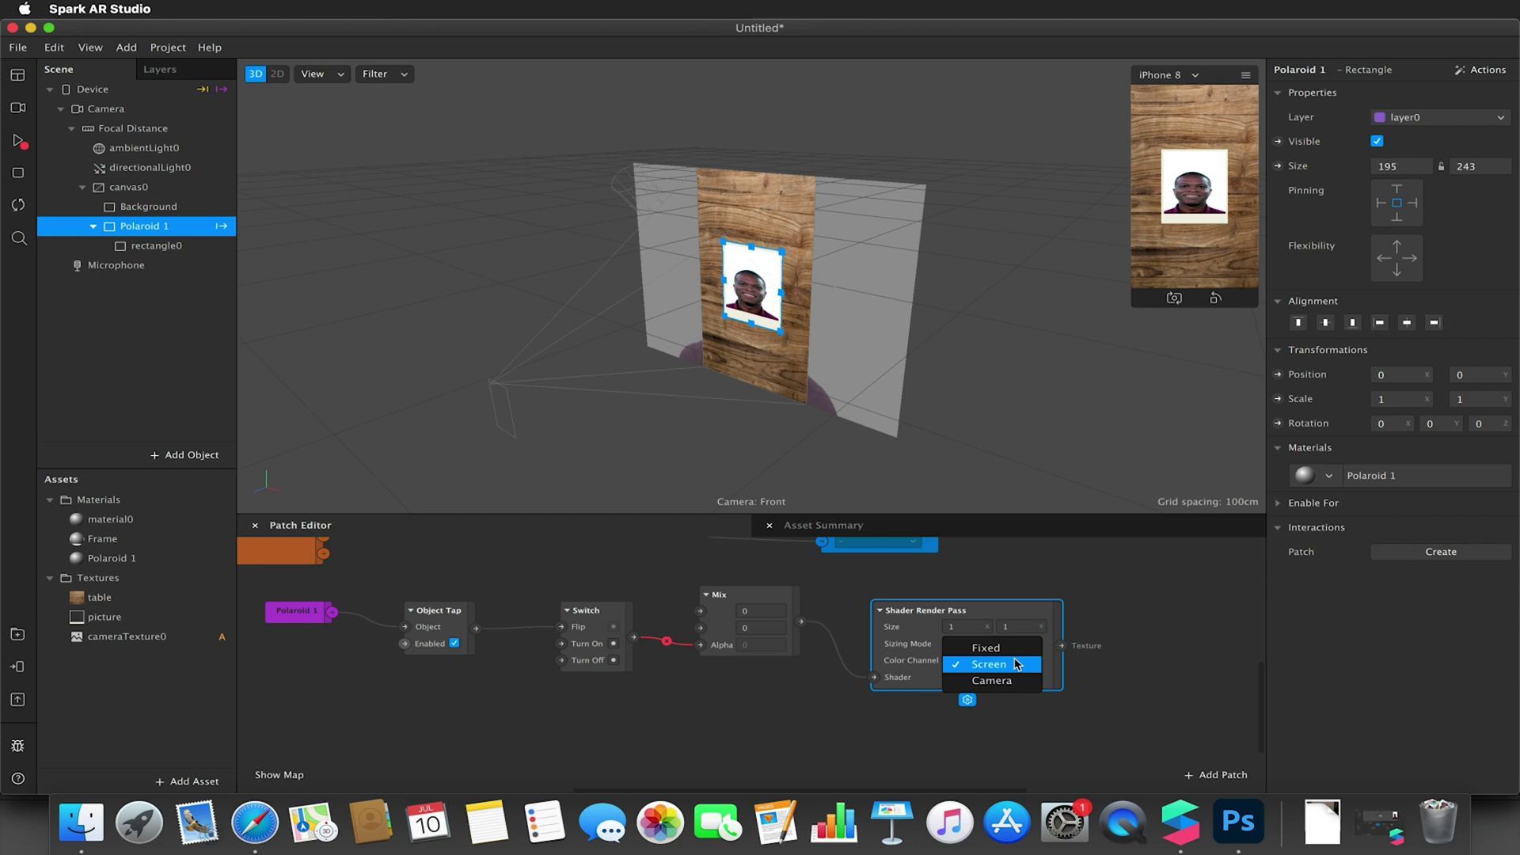
{"action": "left_click", "coordinate": [1030, 608]}
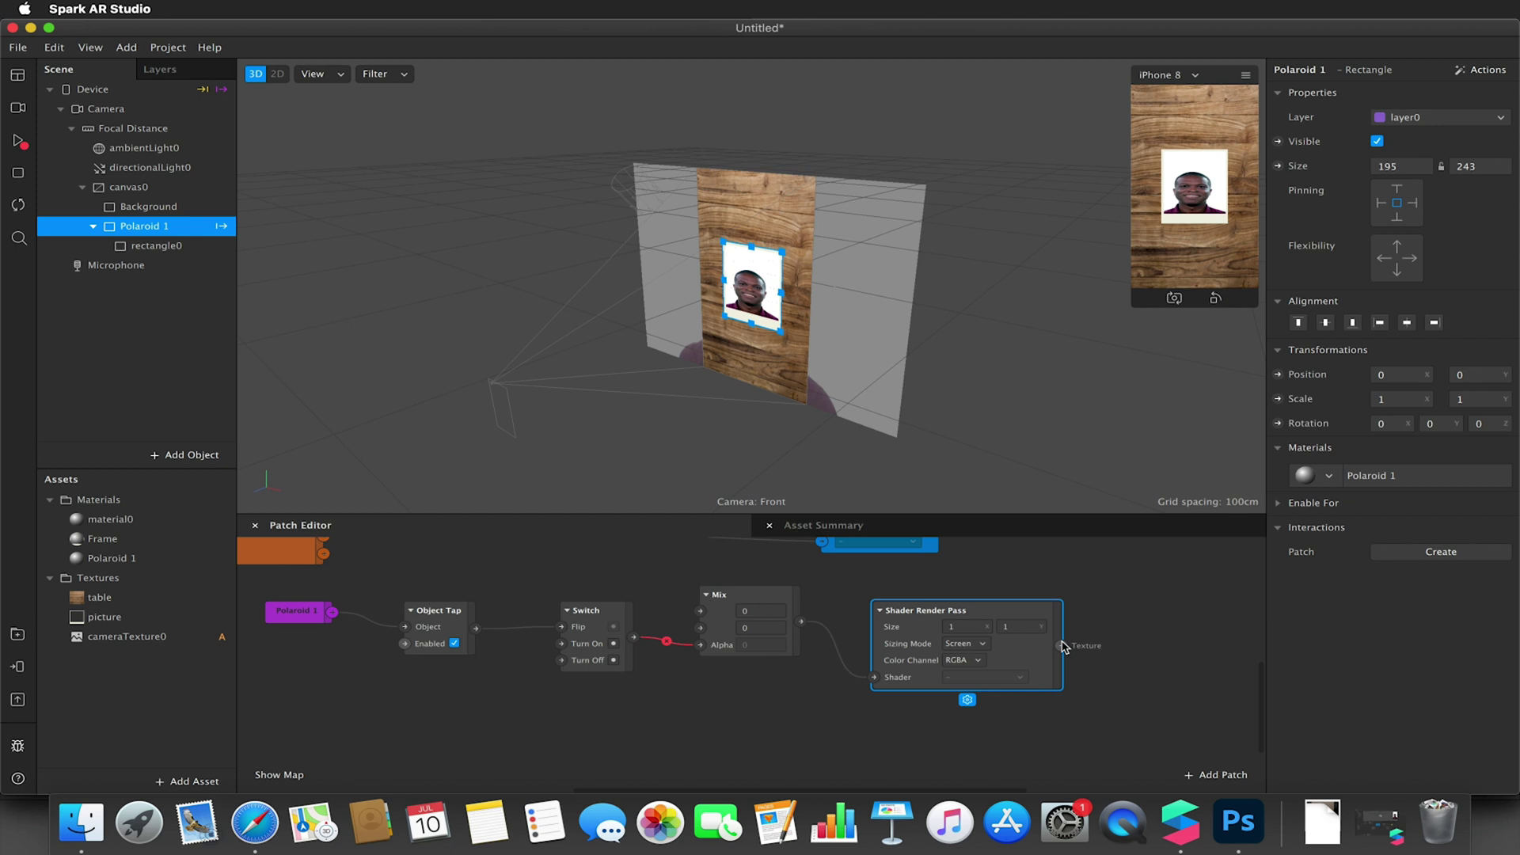
Step: Add a Delay Frame patch with its Render Pass input fed by Shader Render Pass's Texture output, and place it beside that patch
{"action": "left_click_drag", "start_coordinate": [1064, 649], "coordinate": [1156, 592]}
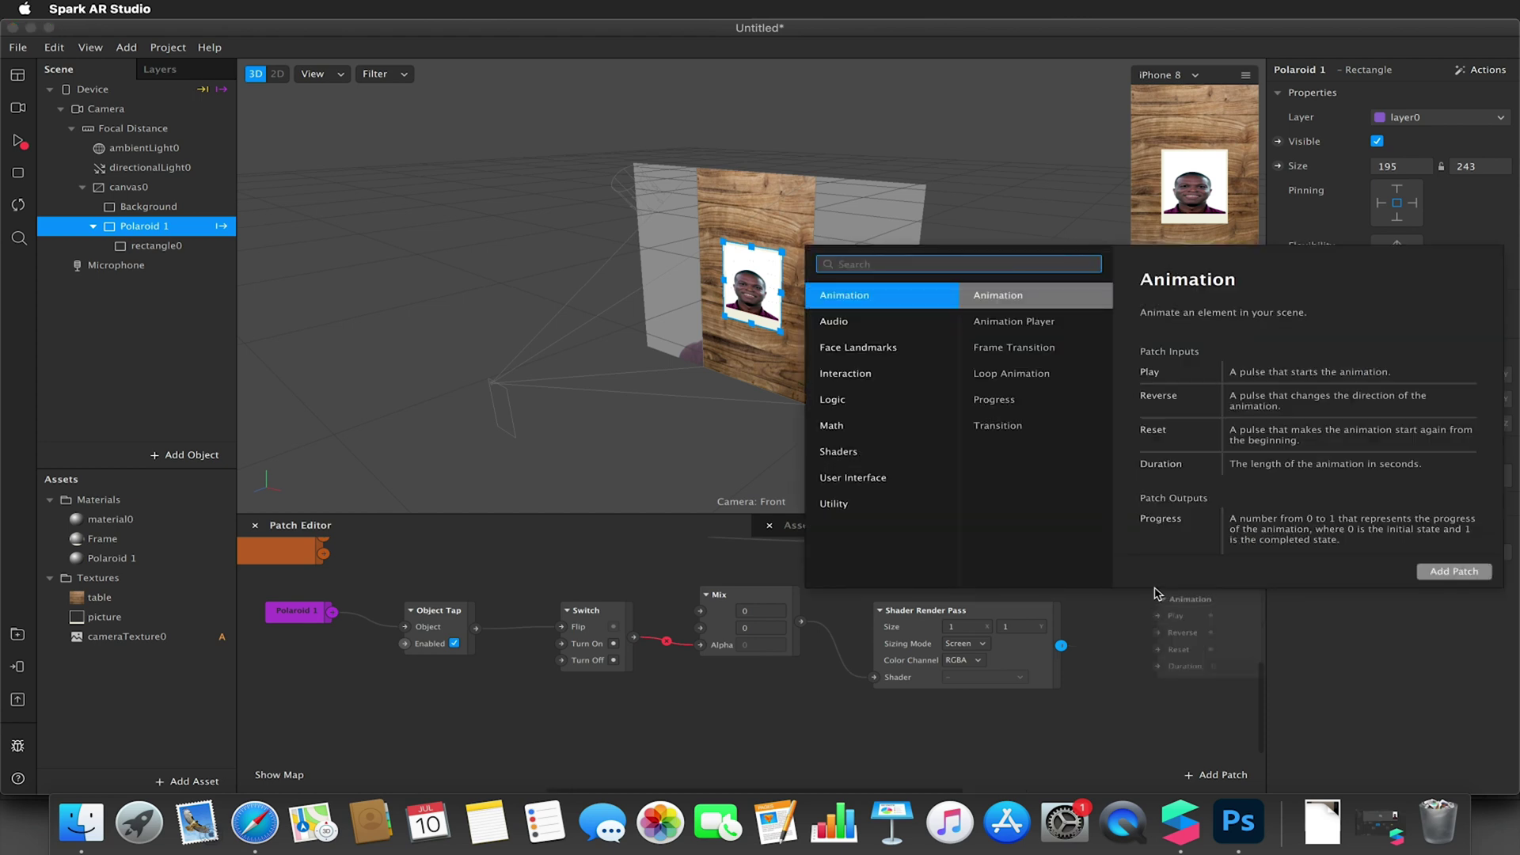
{"action": "type", "text": "delay"}
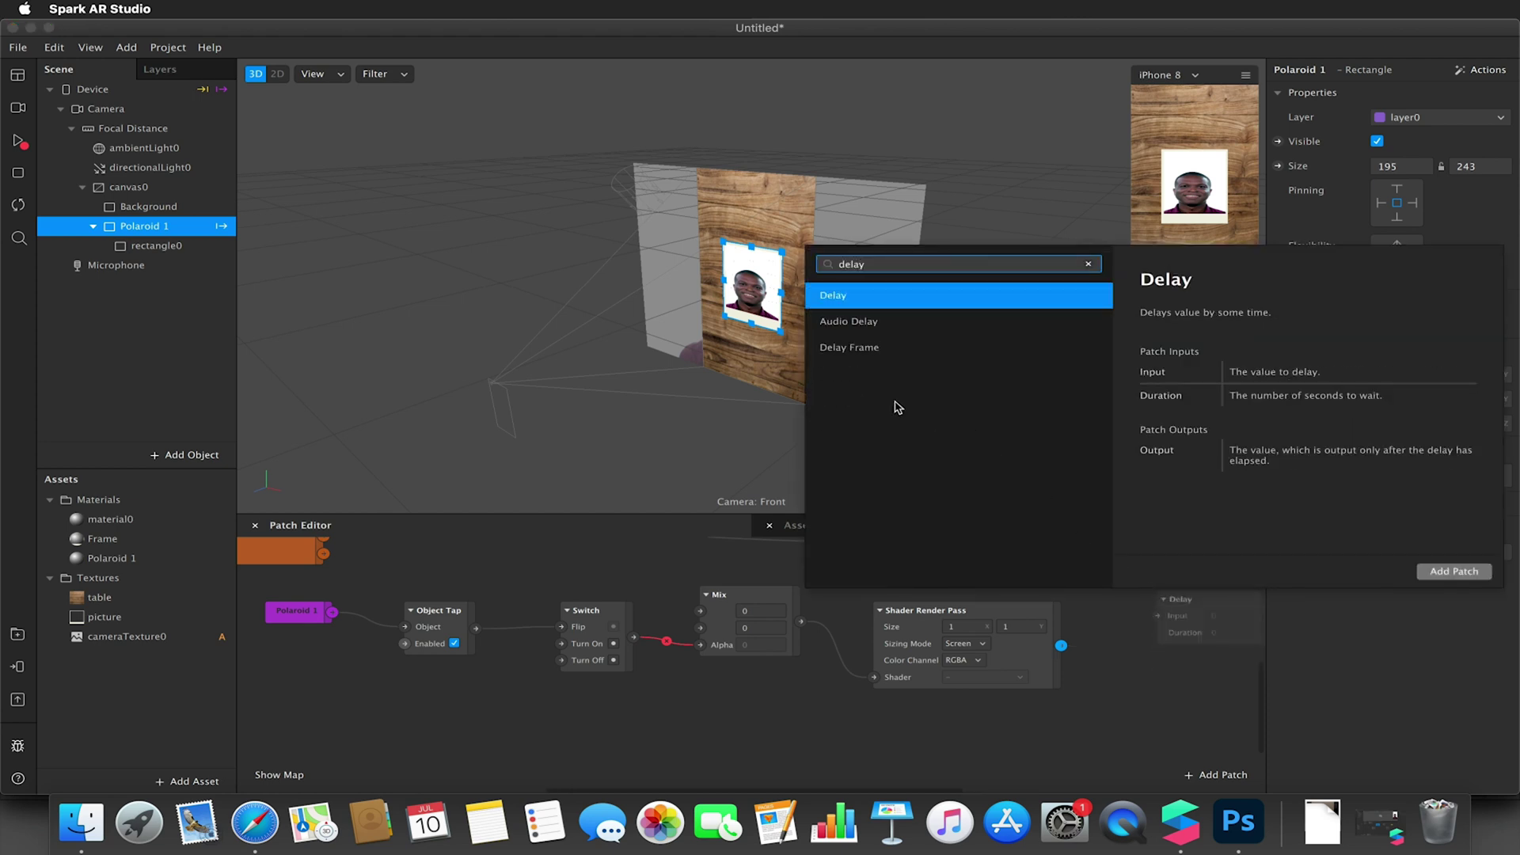
{"action": "left_click", "coordinate": [871, 346]}
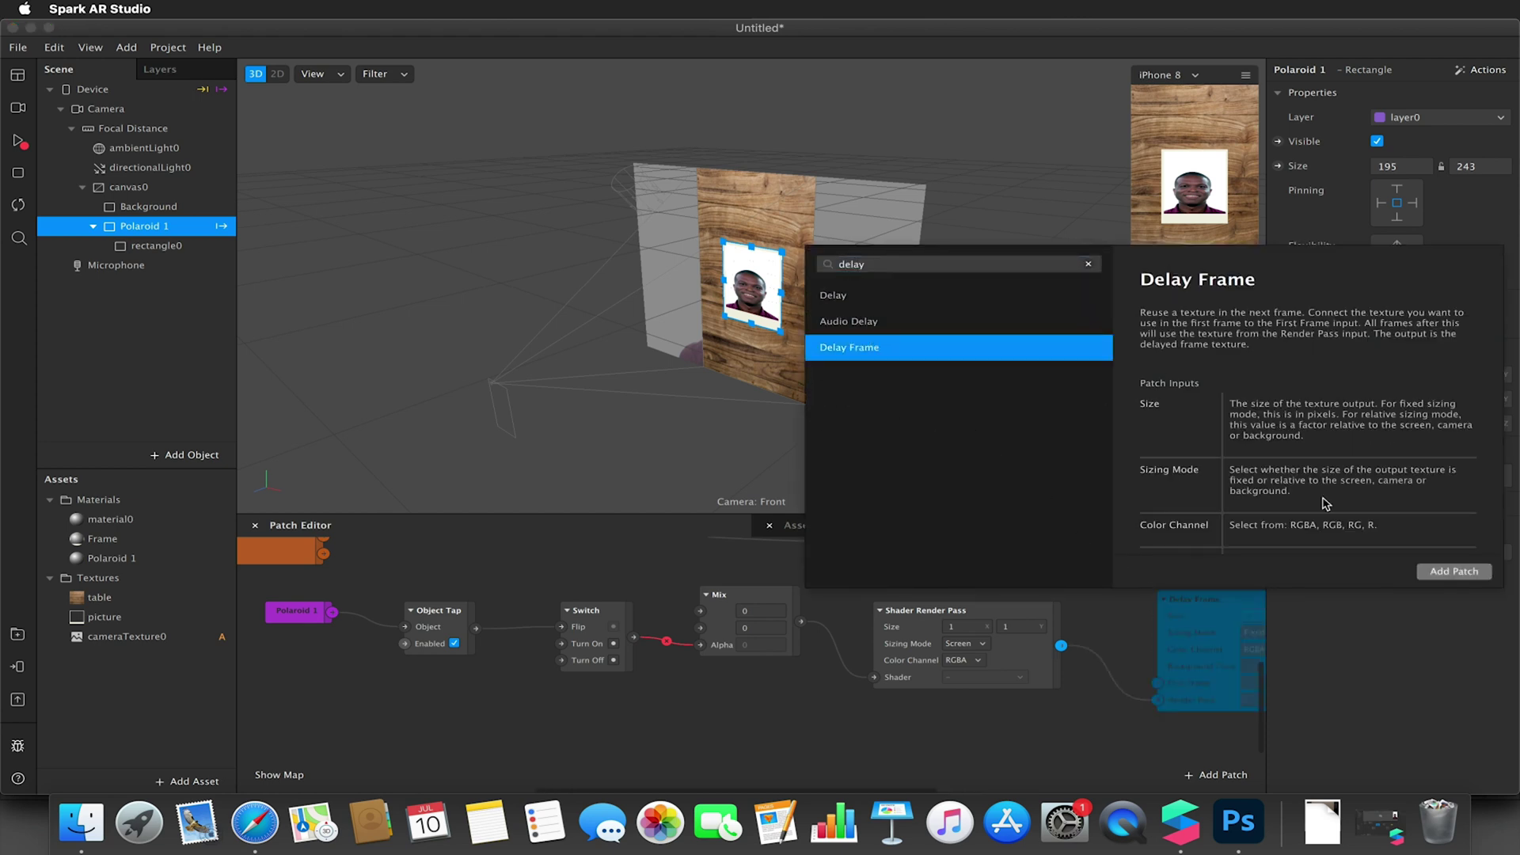
{"action": "left_click", "coordinate": [1454, 571]}
{"action": "scroll", "coordinate": [1136, 627], "scroll_direction": "right", "scroll_amount": 3}
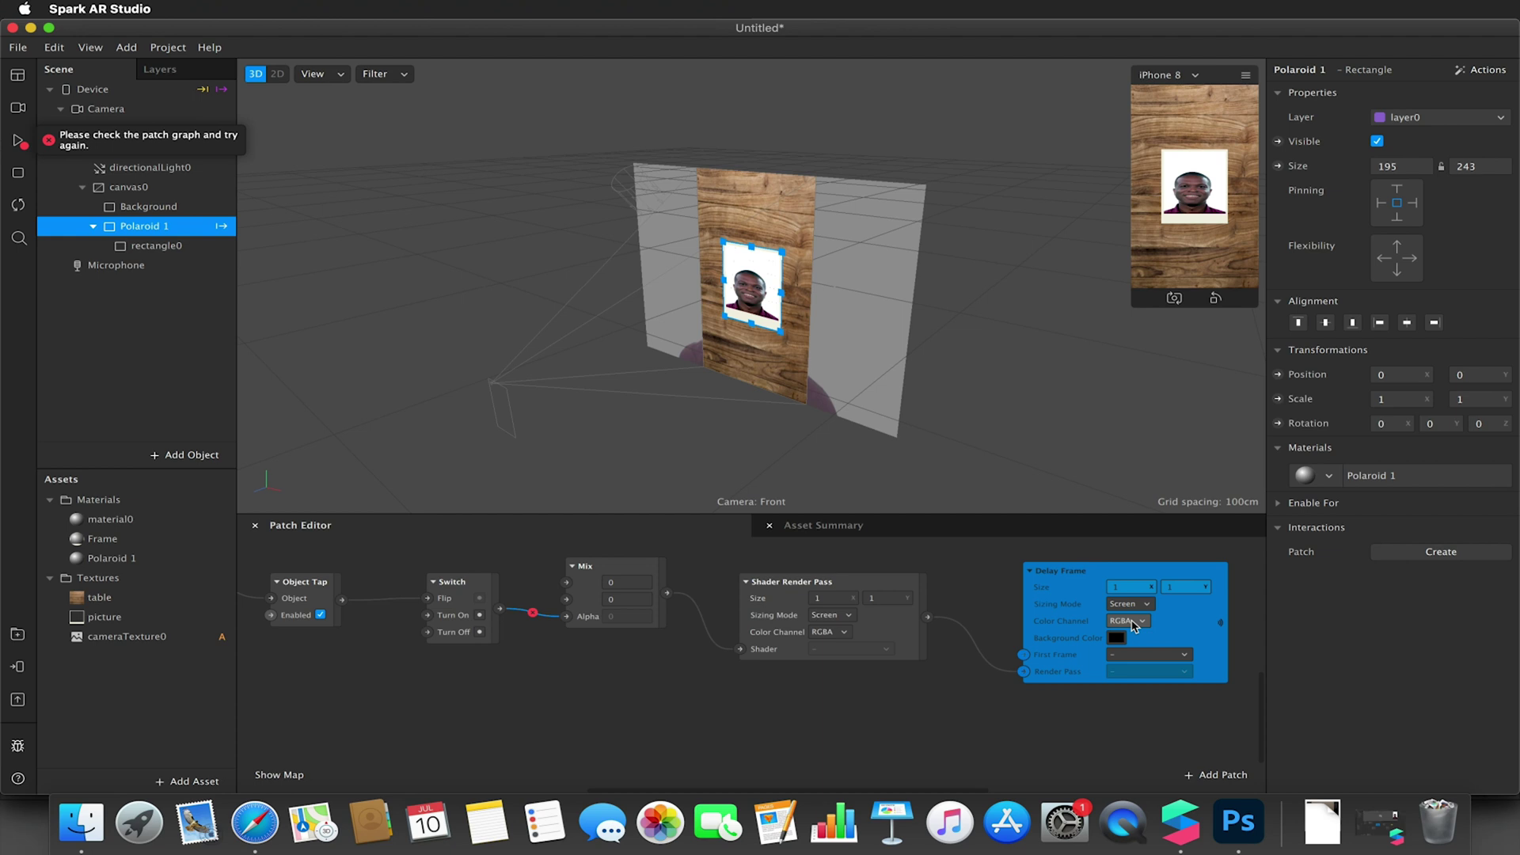
{"action": "scroll", "coordinate": [1134, 625], "scroll_direction": "left", "scroll_amount": 2}
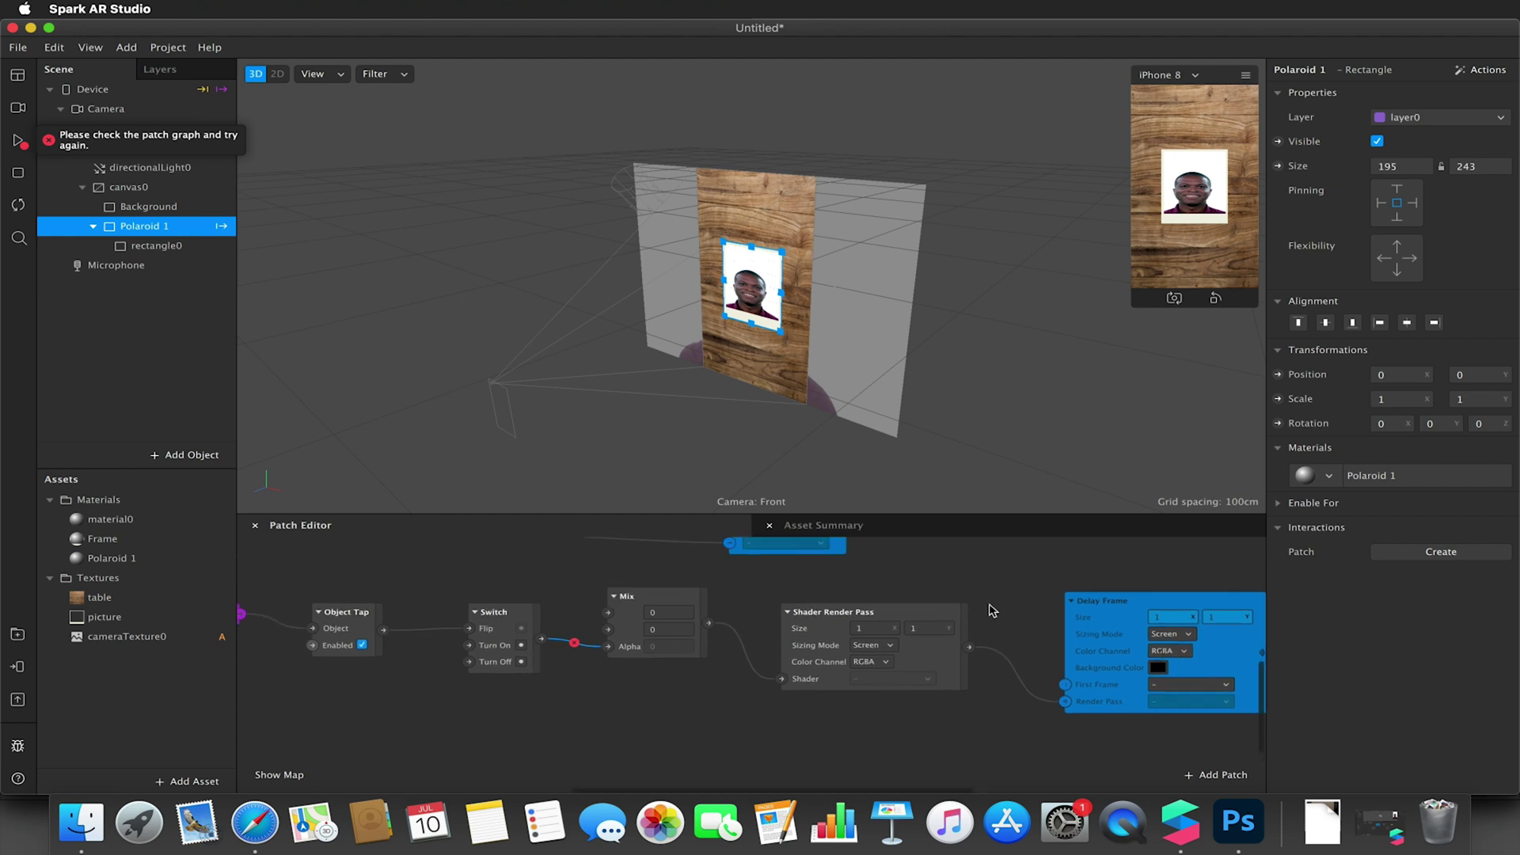
{"action": "left_click_drag", "start_coordinate": [1125, 620], "coordinate": [1118, 584]}
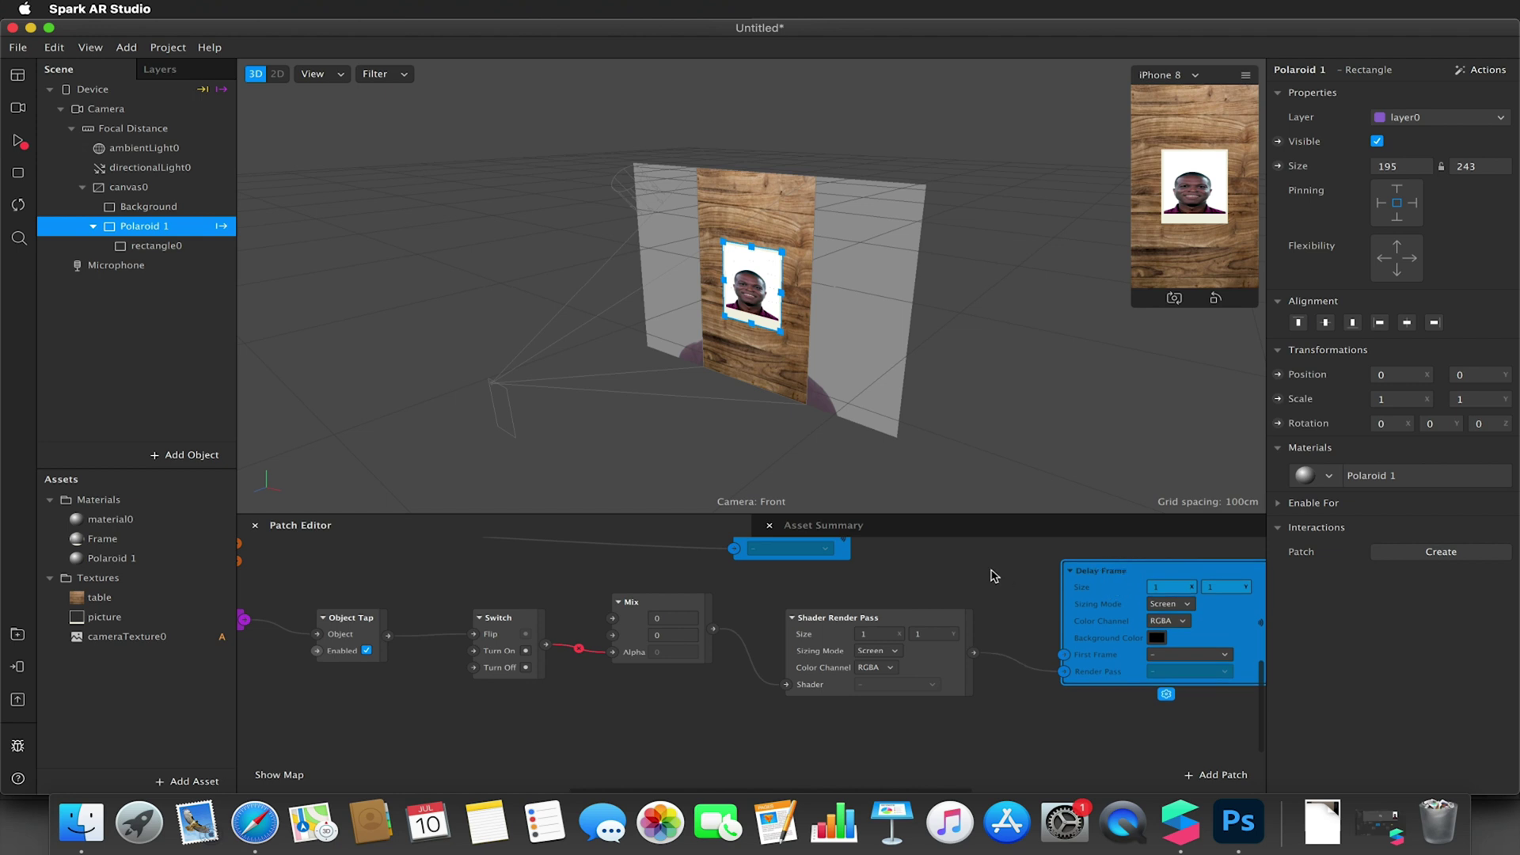
Step: Connect cameraTexture0's RGBA output to the First Frame input of the Delay Frame patch
{"action": "scroll", "coordinate": [994, 575], "scroll_direction": "up", "scroll_amount": 3}
{"action": "scroll", "coordinate": [994, 576], "scroll_direction": "down", "scroll_amount": 5}
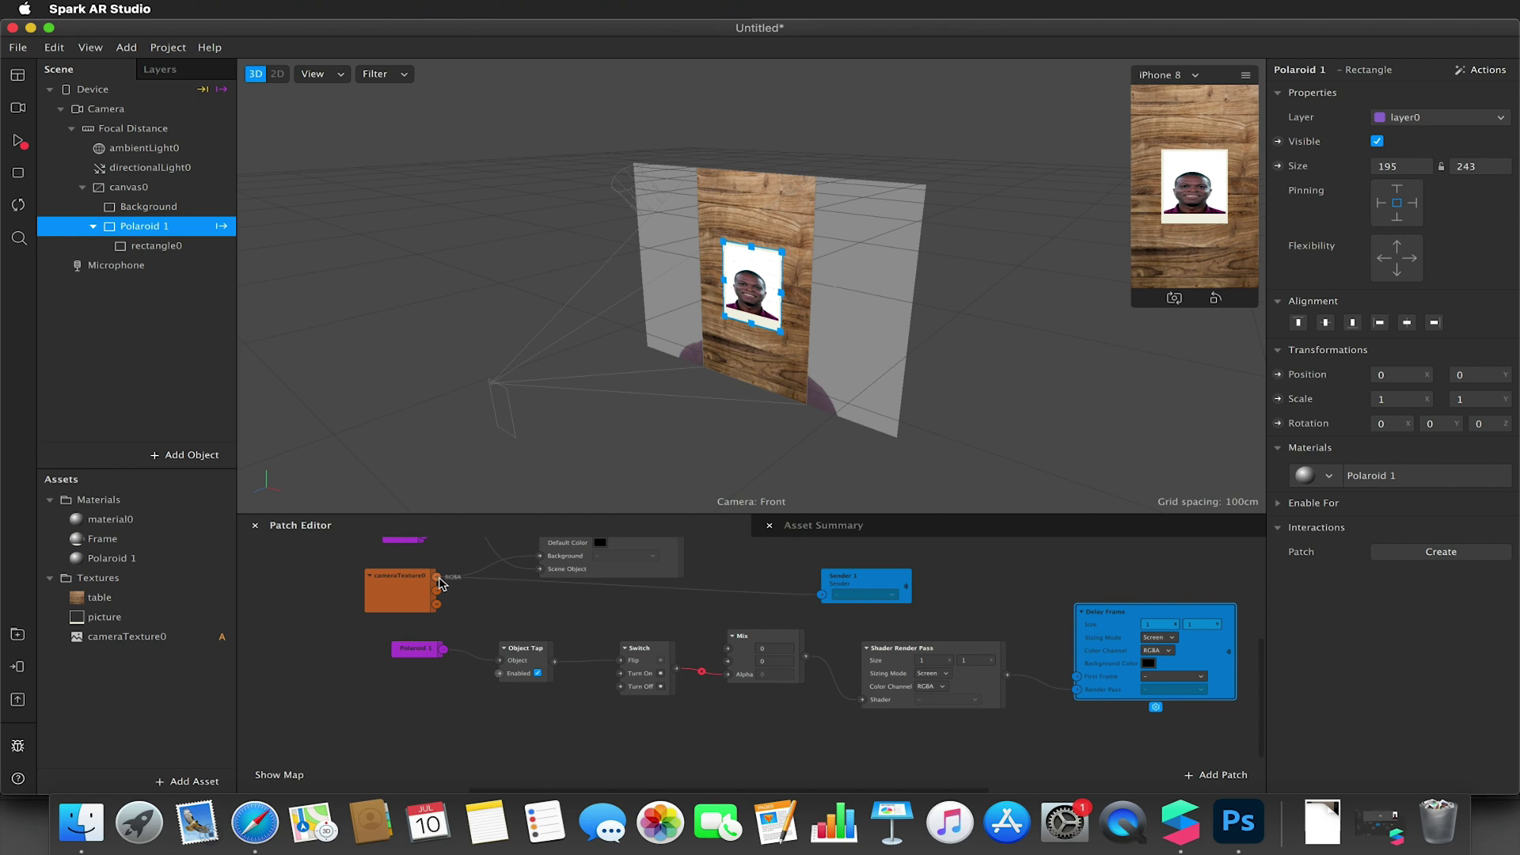
{"action": "left_click_drag", "start_coordinate": [436, 576], "coordinate": [1078, 679]}
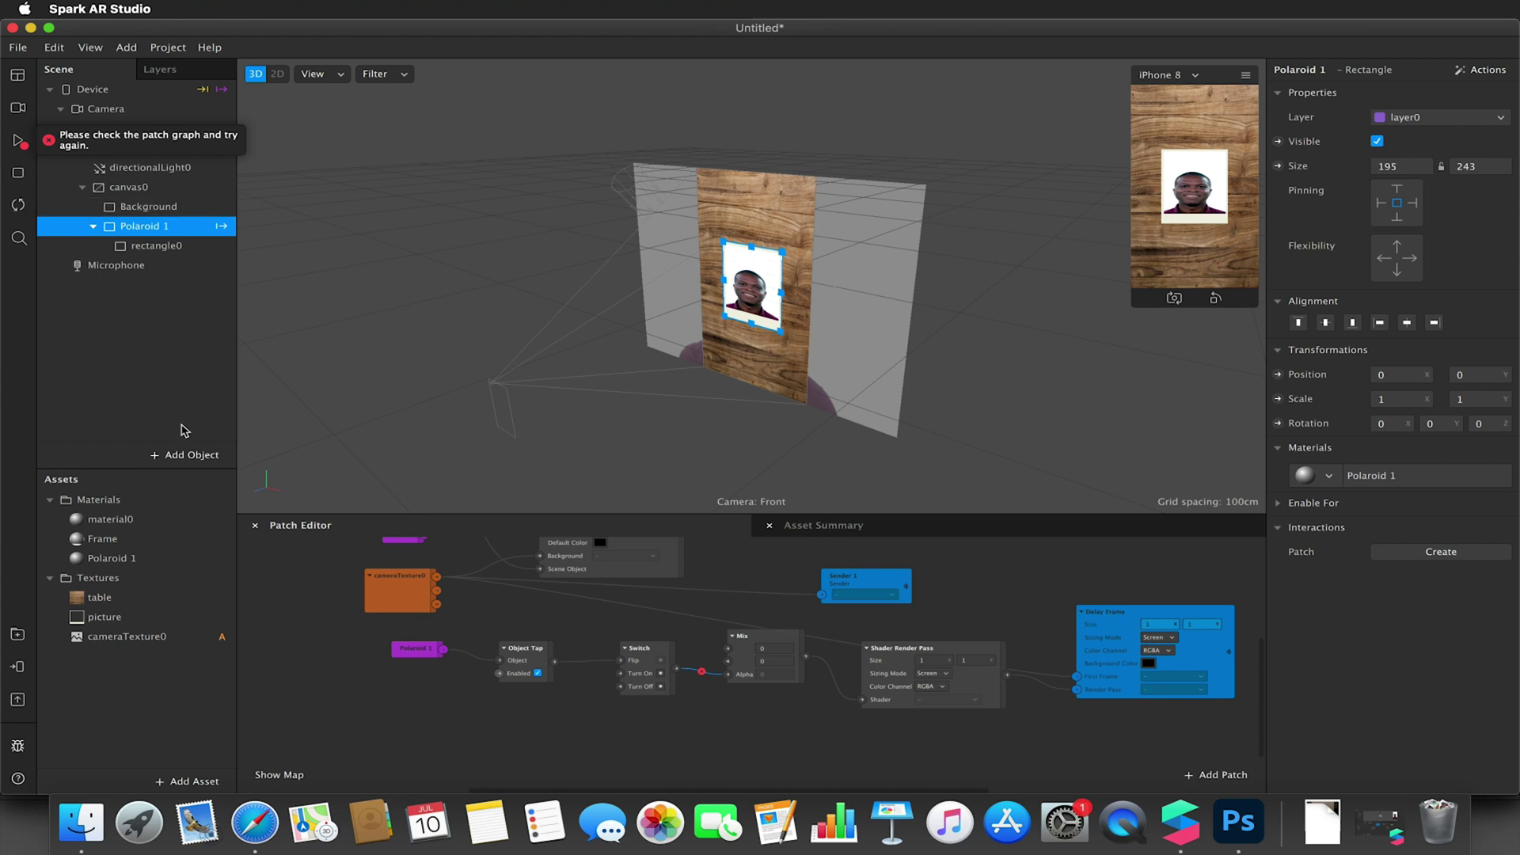
Step: Create a Diffuse Texture patch for the Polaroid 1 material below Delay Frame and feed it from Shader Render Pass's output
{"action": "double_click", "coordinate": [108, 560]}
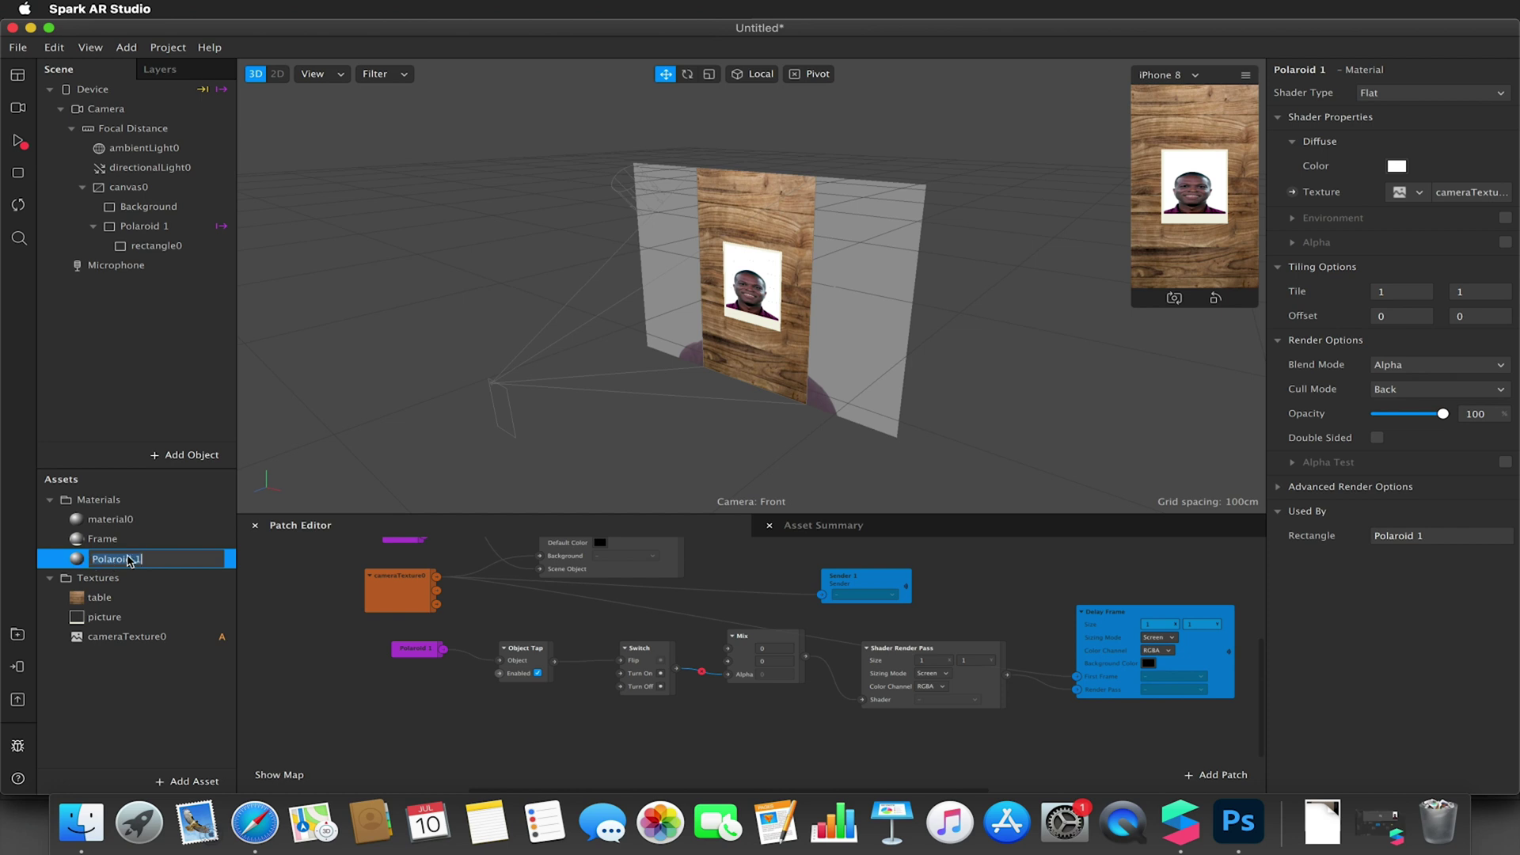
{"action": "left_click", "coordinate": [1293, 192]}
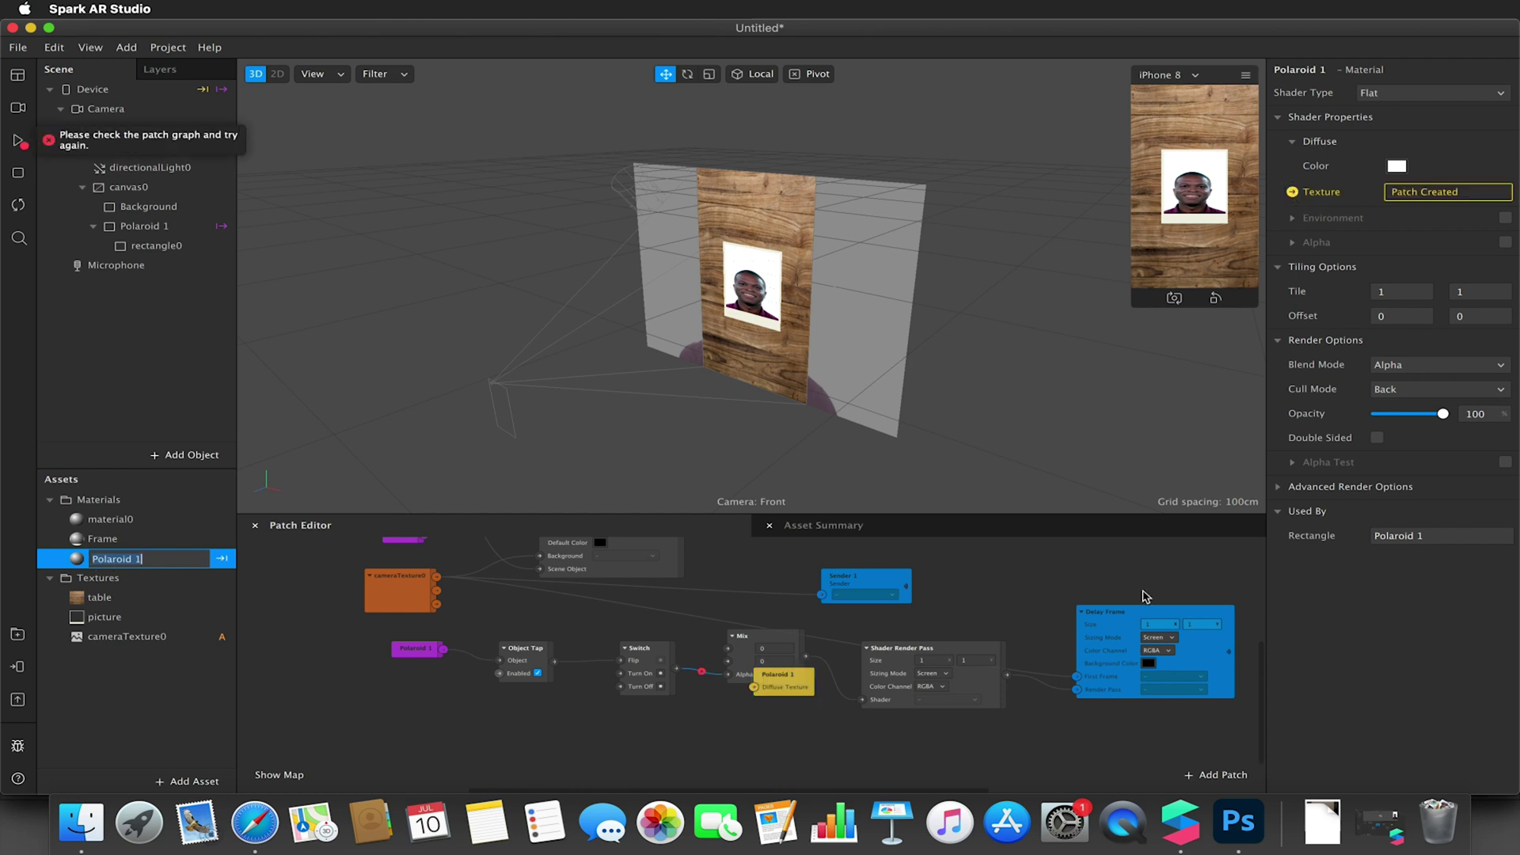
{"action": "left_click_drag", "start_coordinate": [794, 686], "coordinate": [1103, 732]}
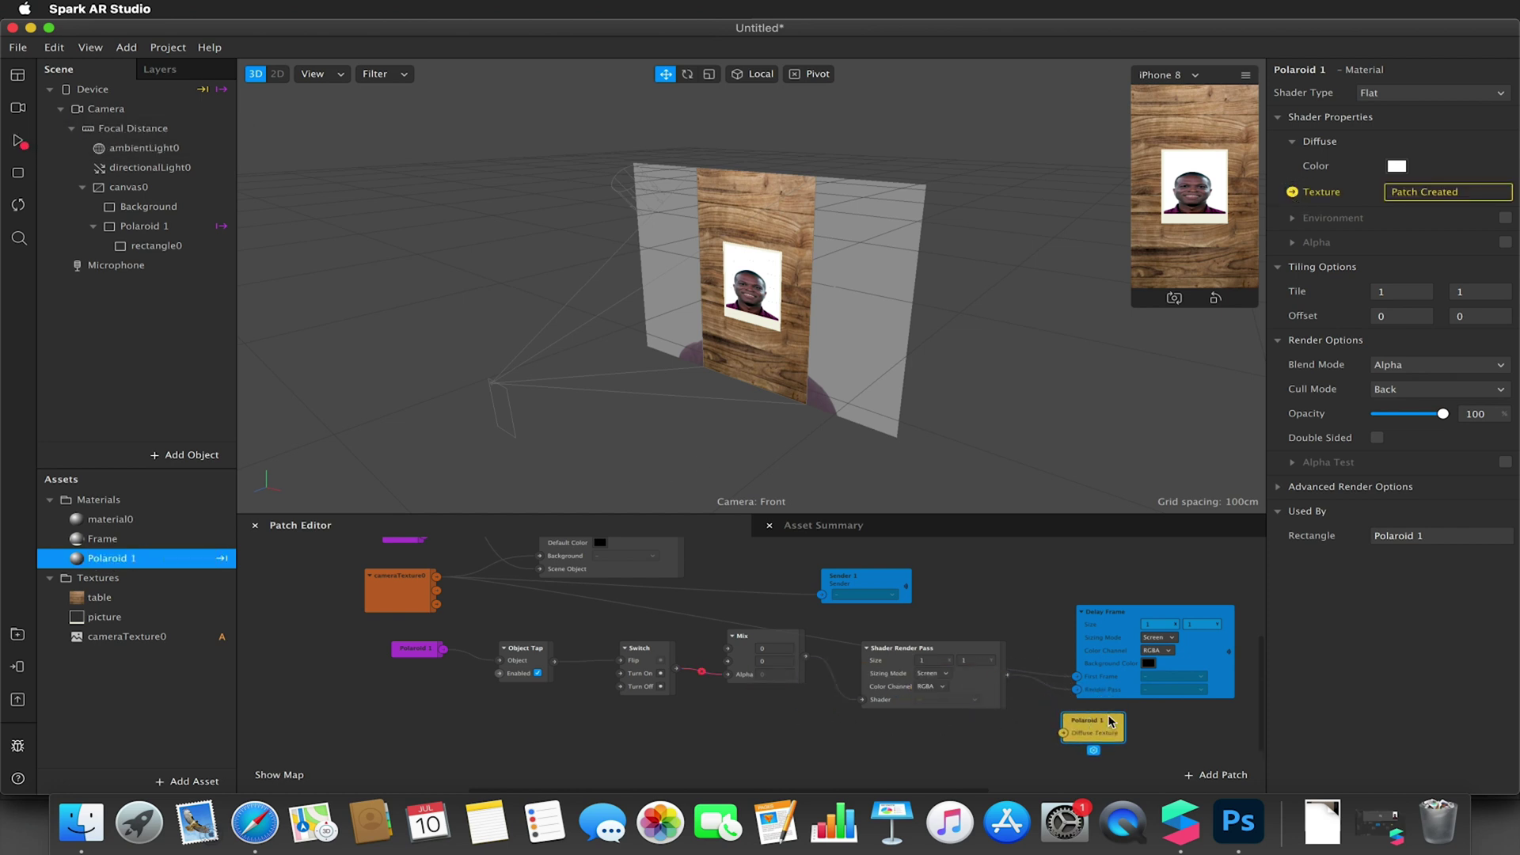
{"action": "left_click_drag", "start_coordinate": [1009, 675], "coordinate": [1065, 734]}
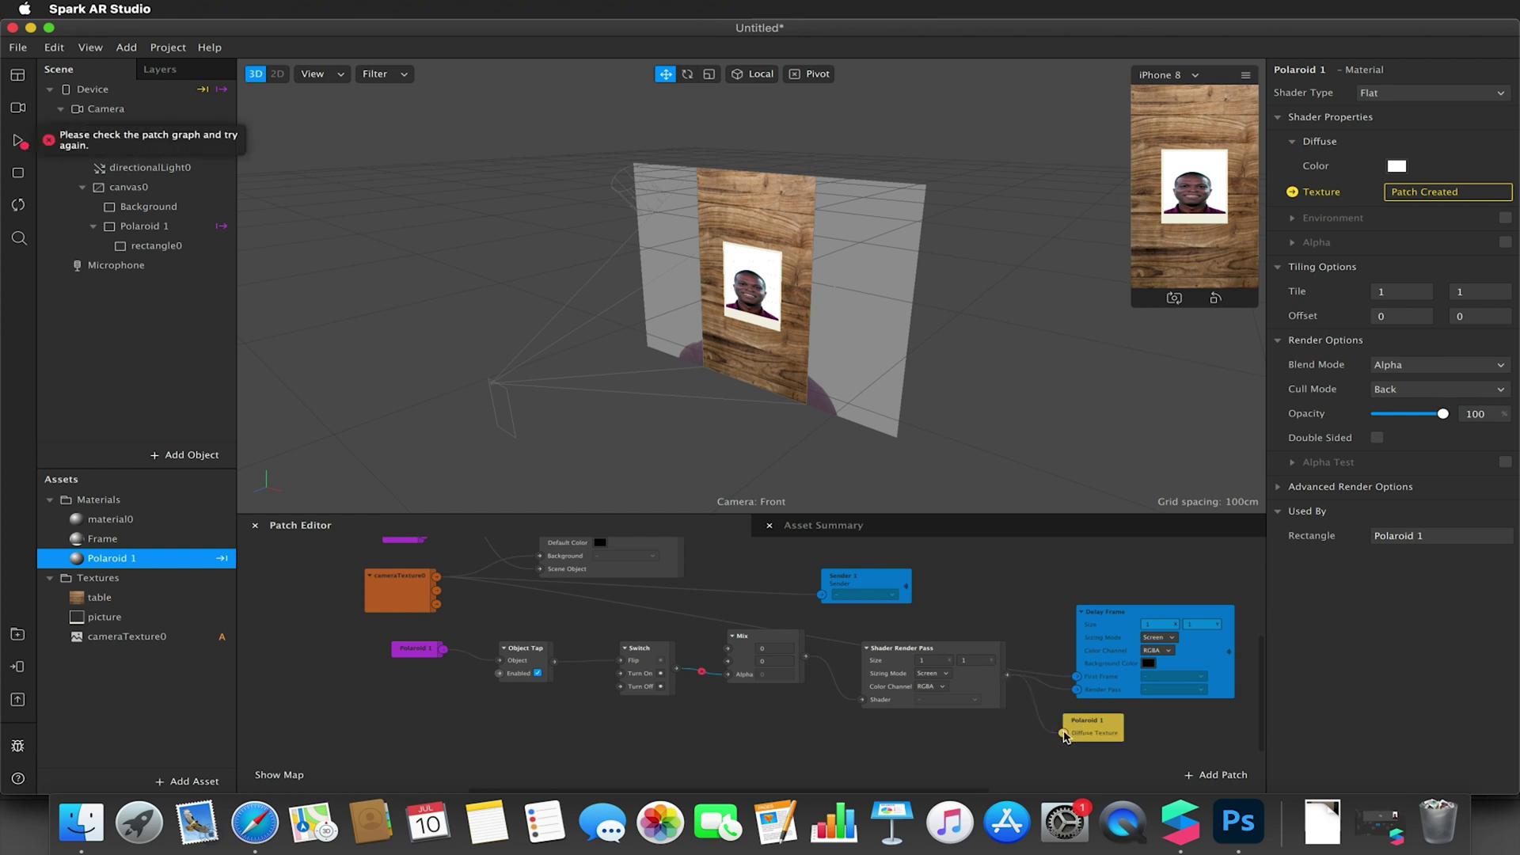
Step: Move the Mix patch lower and the Switch patch closer to Object Tap to make room around Mix's inputs
{"action": "left_click_drag", "start_coordinate": [789, 643], "coordinate": [775, 681]}
{"action": "left_click_drag", "start_coordinate": [668, 654], "coordinate": [627, 667]}
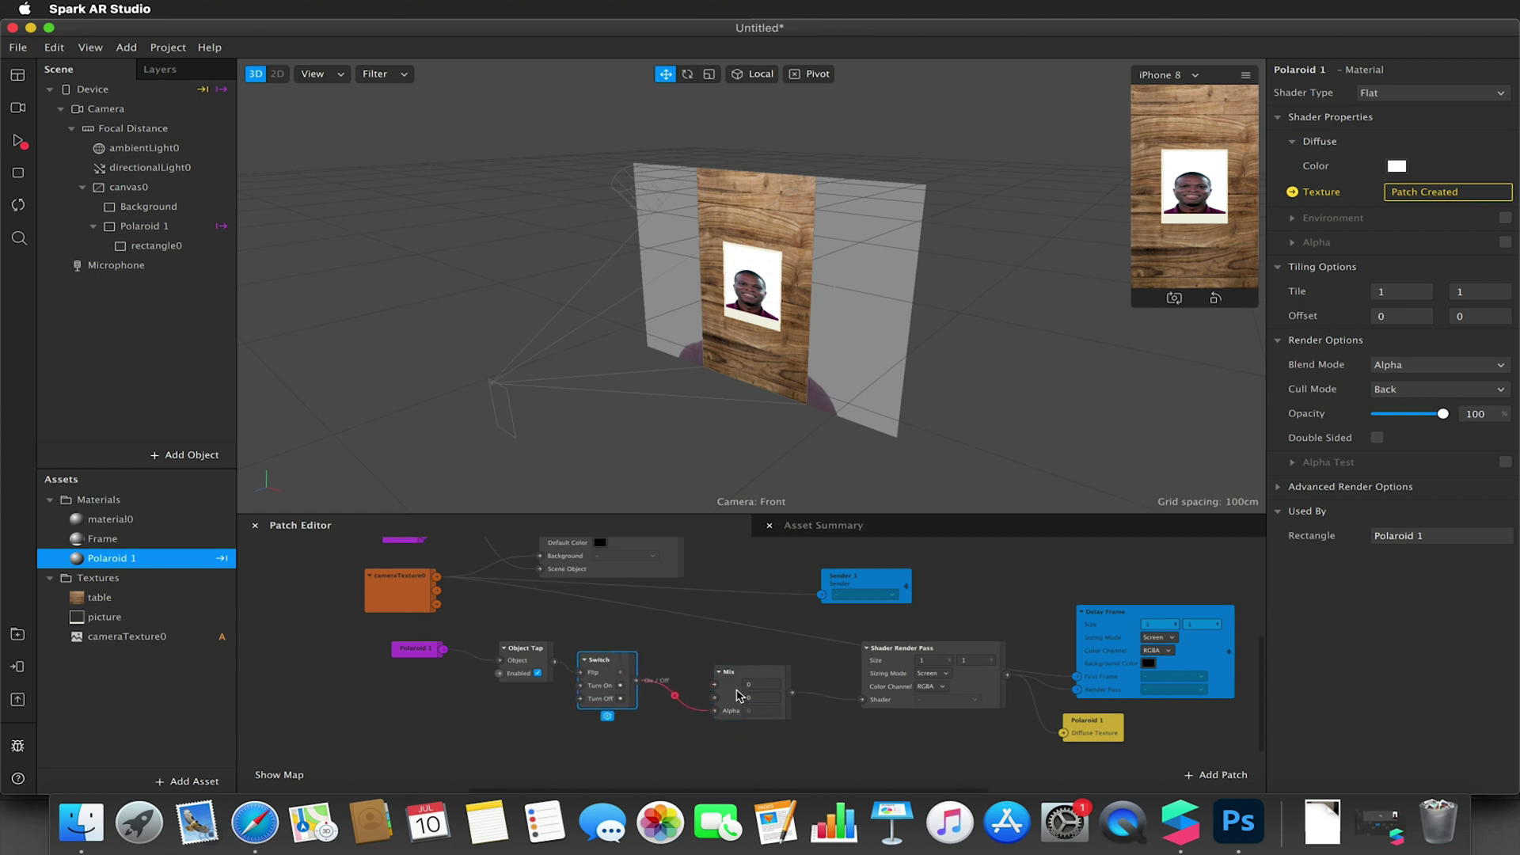
{"action": "left_click", "coordinate": [739, 696]}
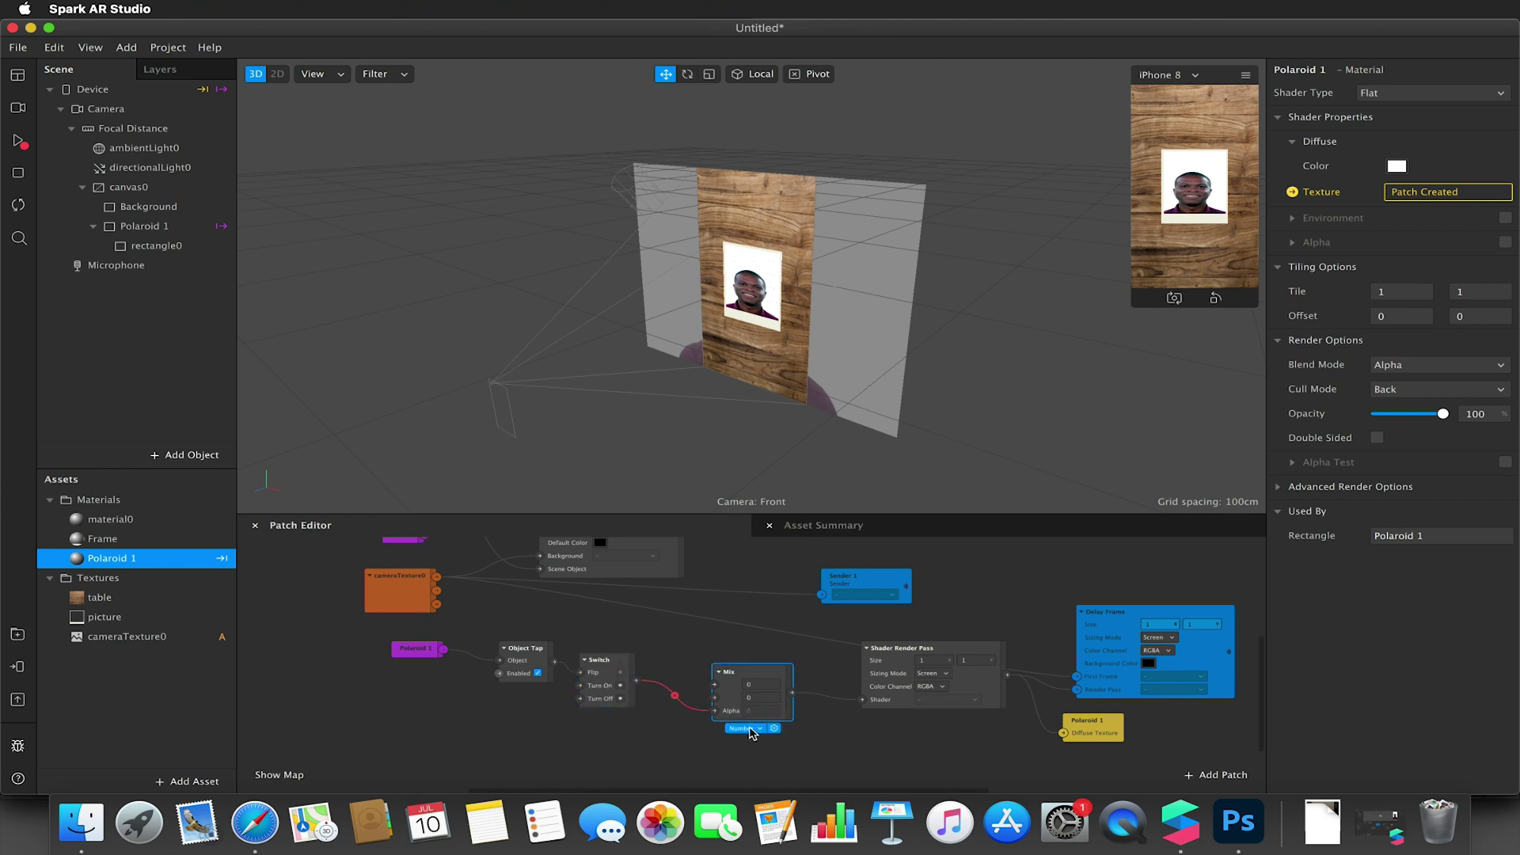
{"action": "left_click", "coordinate": [677, 670]}
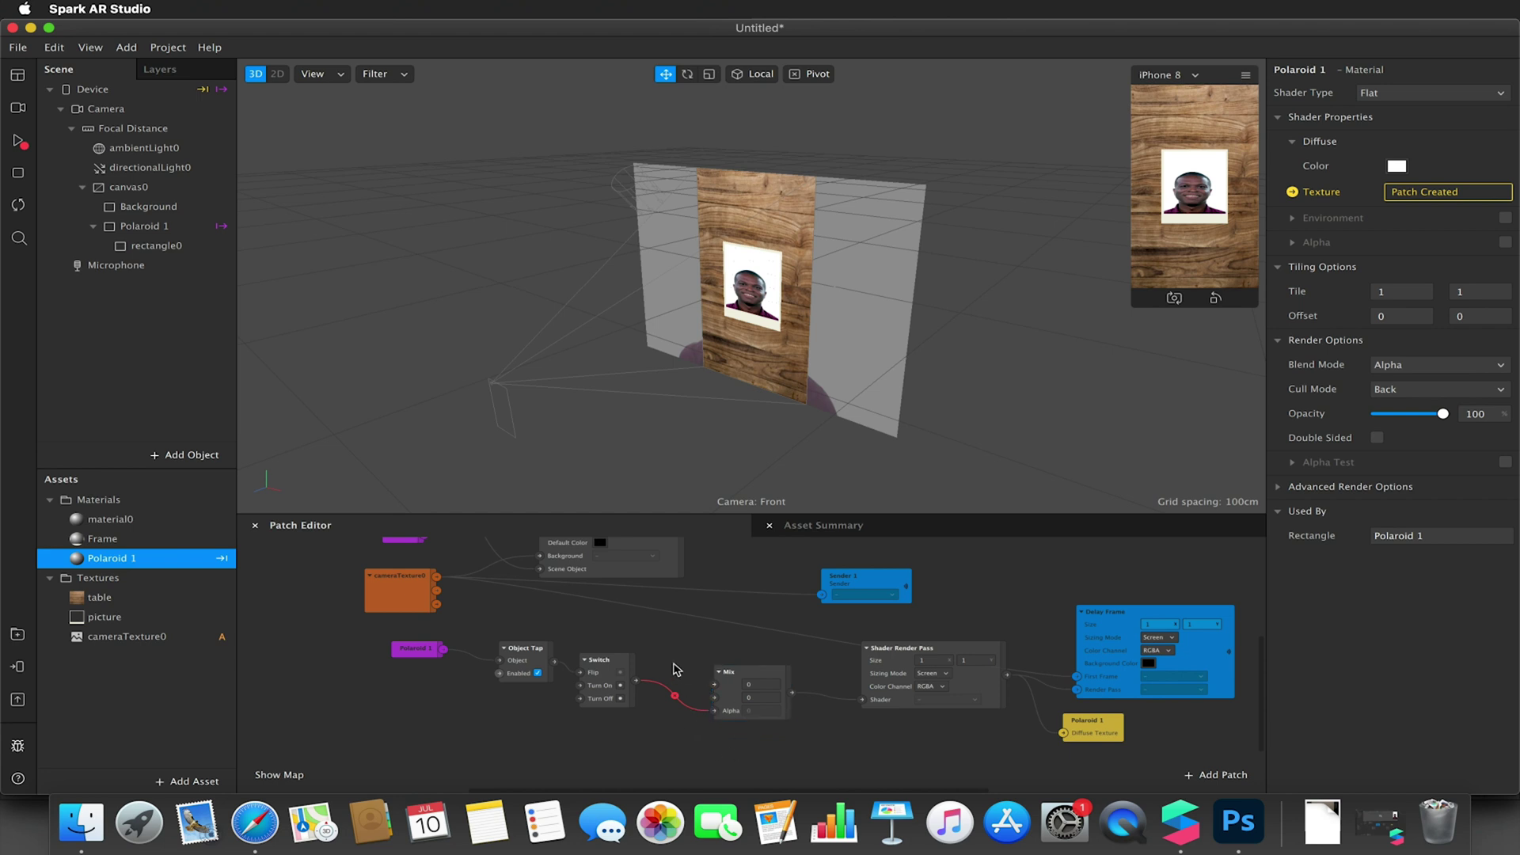
Step: Add a Receiver patch listening to Sender 1 and connect its output to Mix's first input
{"action": "double_click", "coordinate": [656, 643]}
{"action": "type", "text": "rec"}
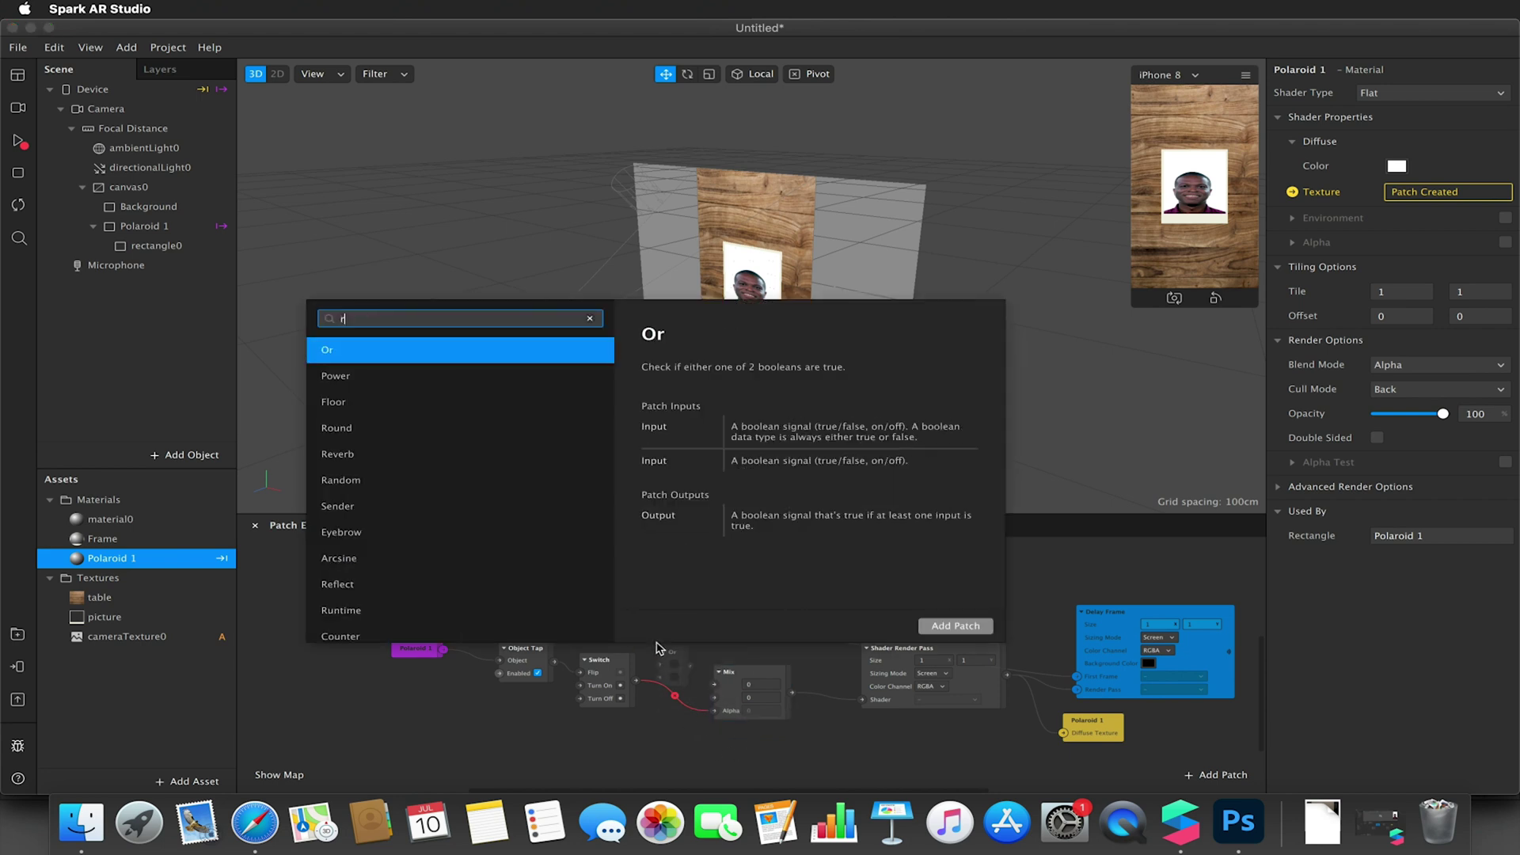
{"action": "left_click", "coordinate": [935, 627]}
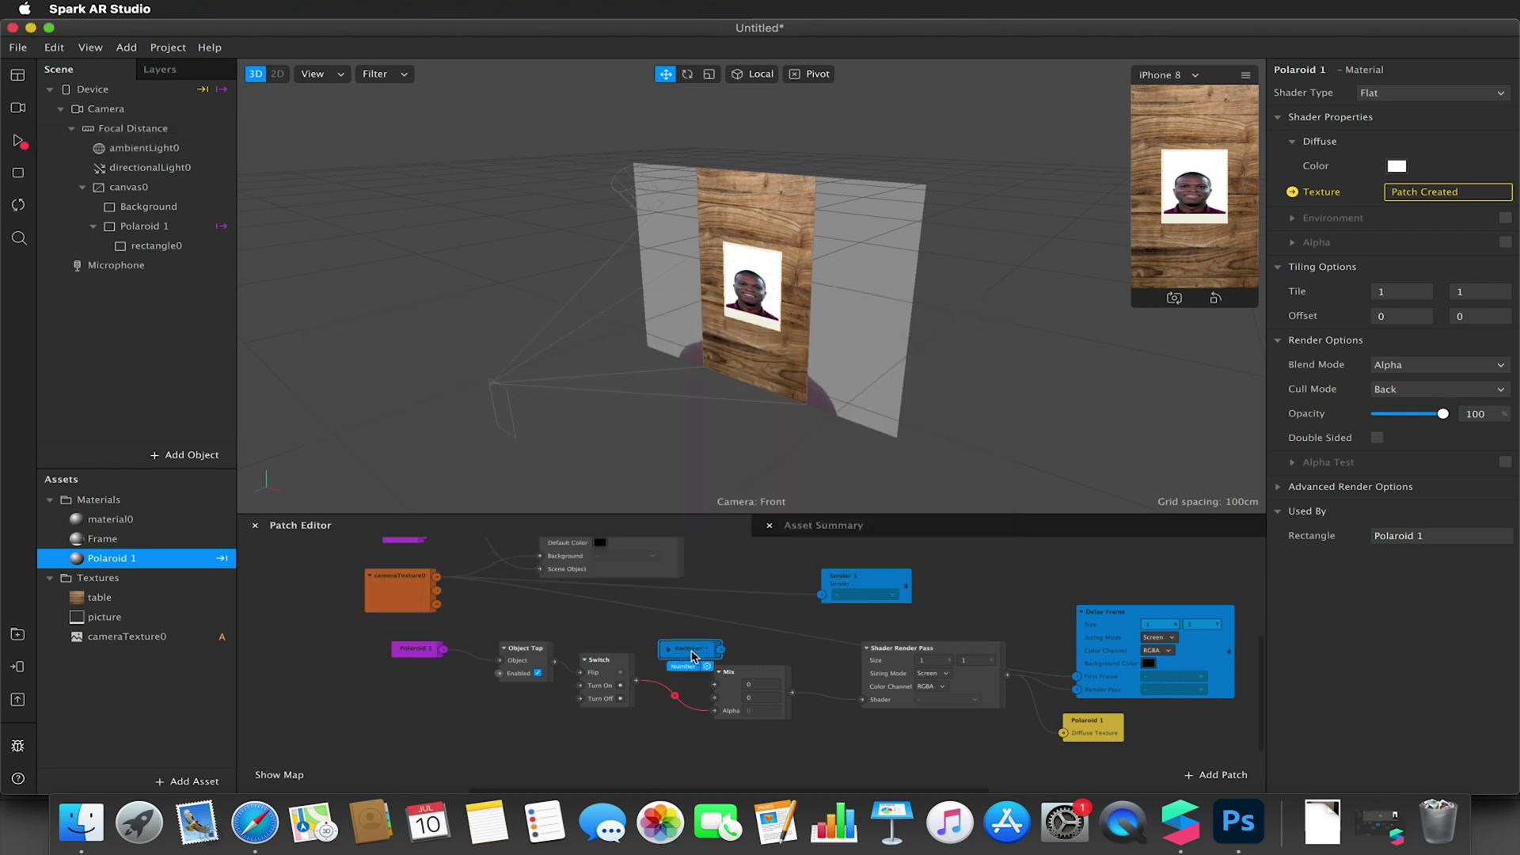
{"action": "scroll", "coordinate": [708, 654], "scroll_direction": "up", "scroll_amount": 5}
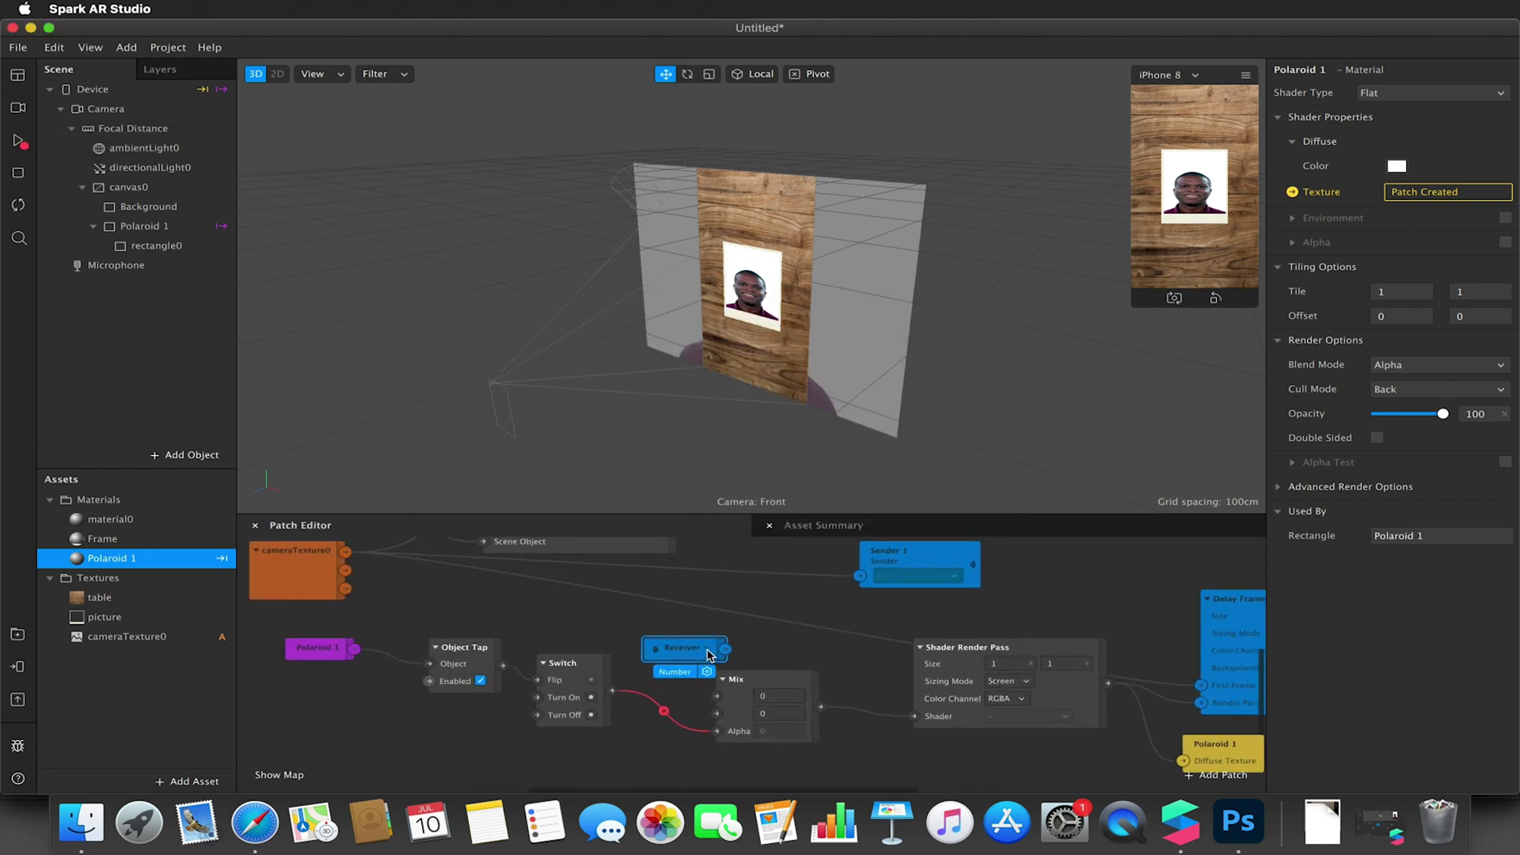
{"action": "left_click", "coordinate": [707, 649]}
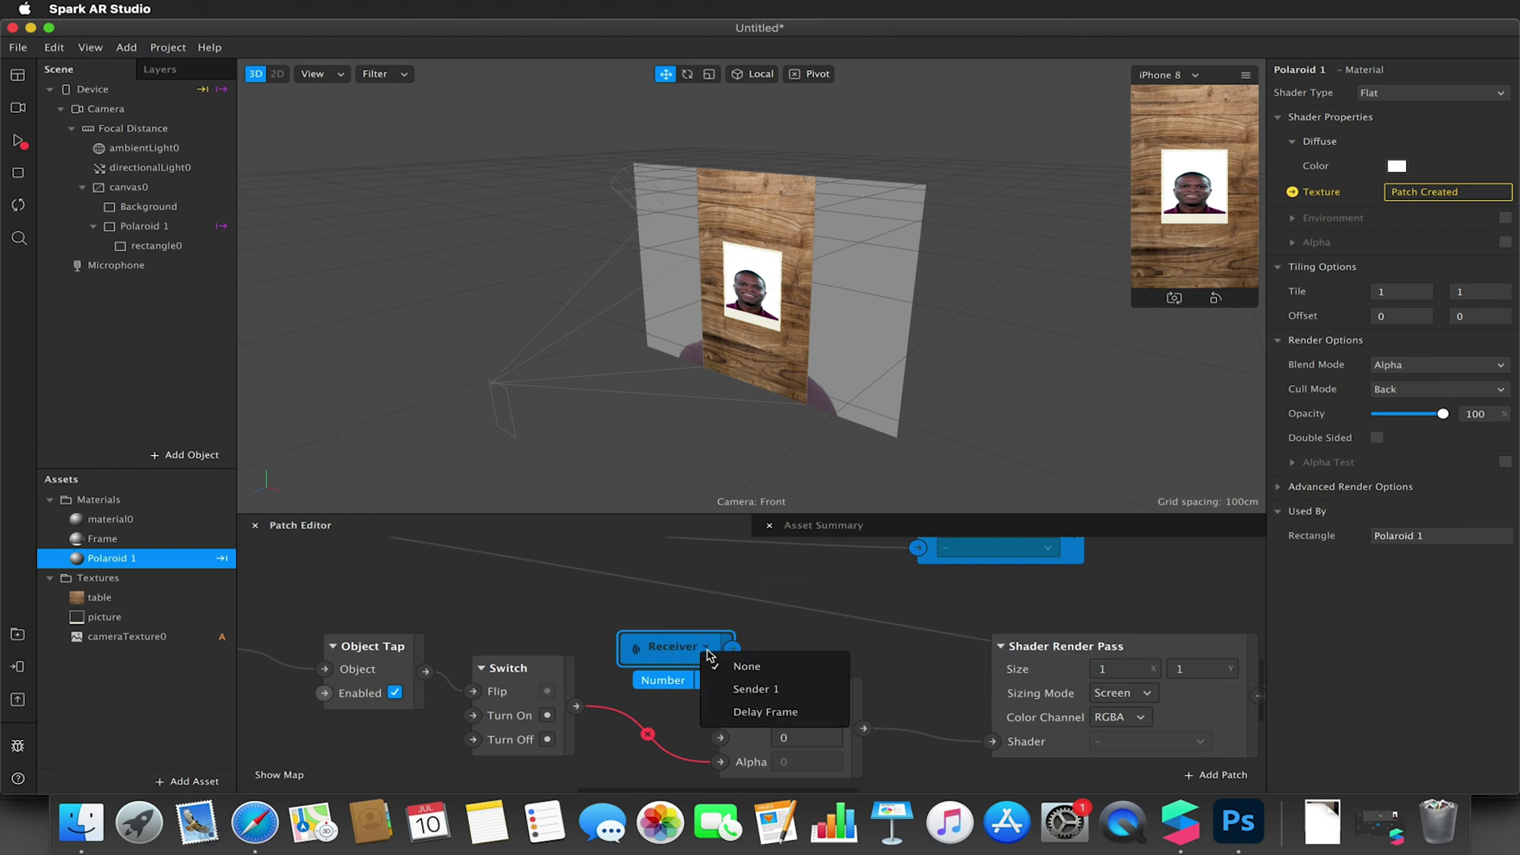
{"action": "left_click", "coordinate": [805, 689]}
{"action": "left_click_drag", "start_coordinate": [736, 647], "coordinate": [720, 713]}
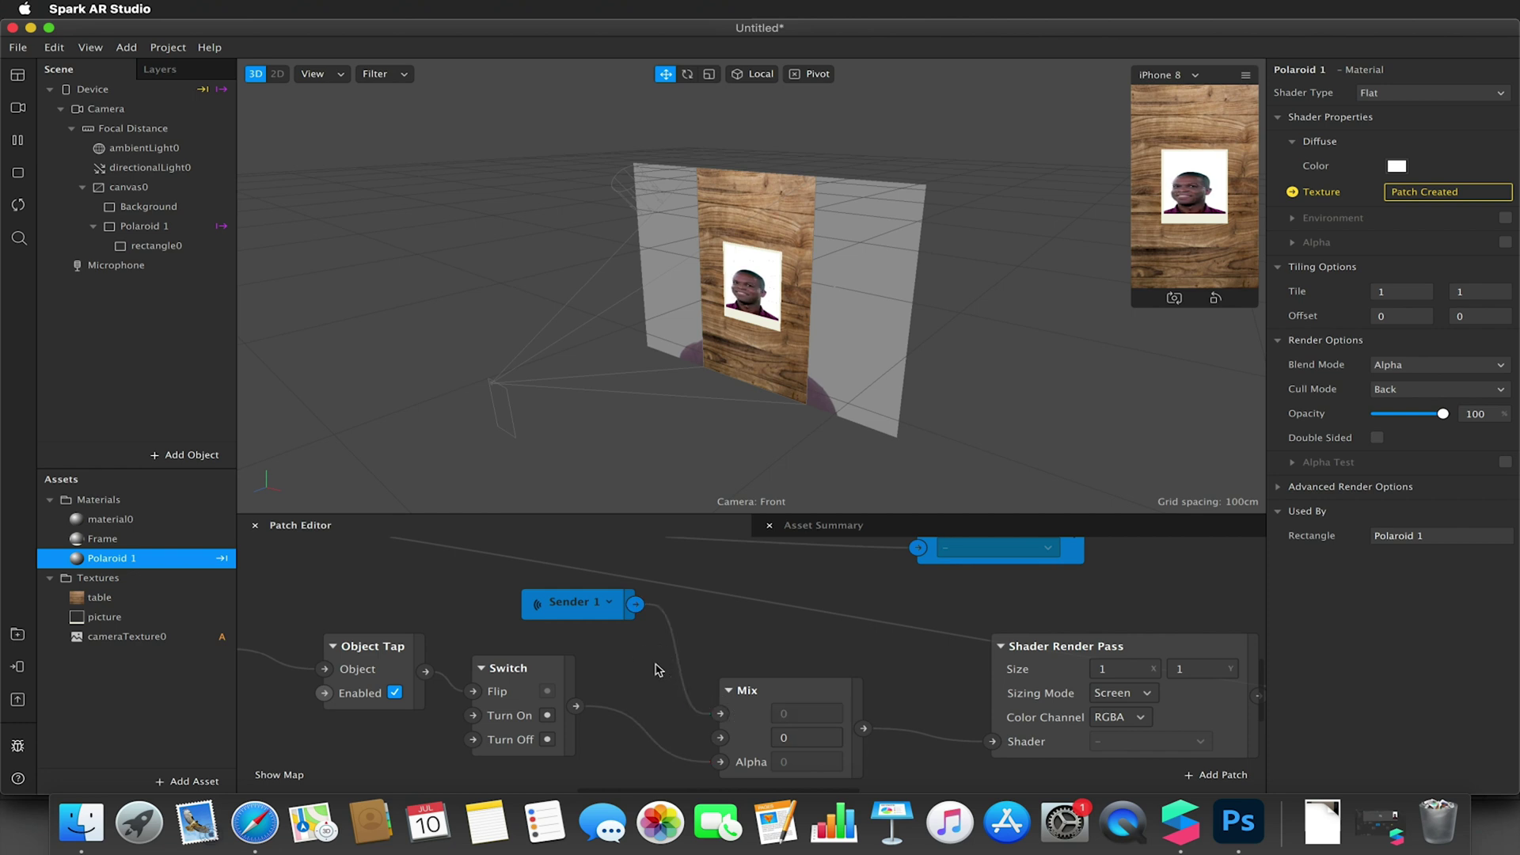
Step: Add a second Receiver patch listening to Delay Frame and connect its output to Mix's second input
{"action": "double_click", "coordinate": [656, 670]}
{"action": "type", "text": "recei"}
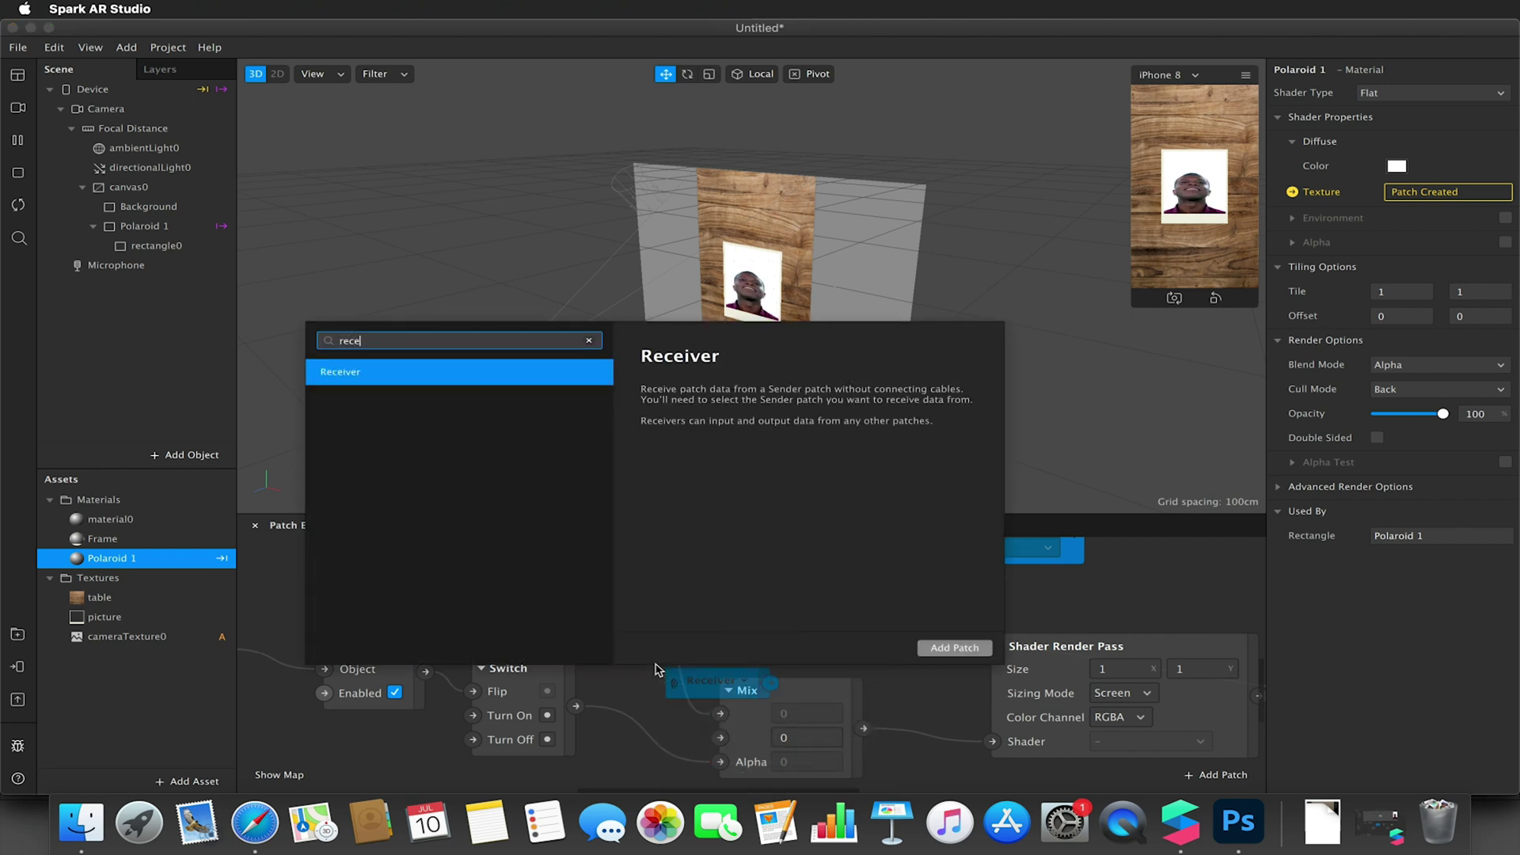
{"action": "left_click", "coordinate": [954, 648]}
{"action": "left_click", "coordinate": [744, 680]}
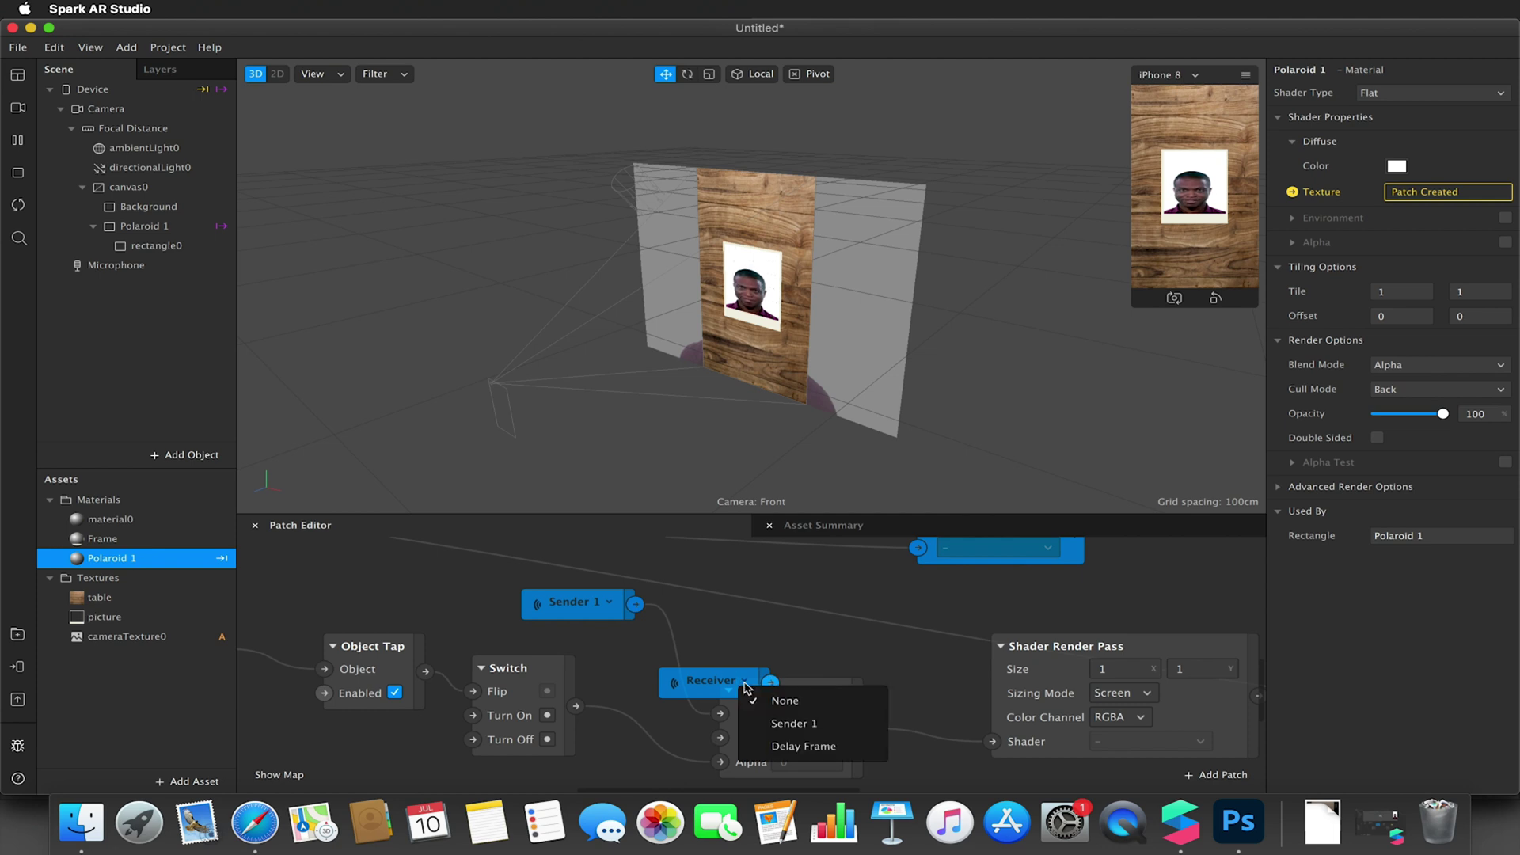
{"action": "left_click", "coordinate": [792, 745]}
{"action": "left_click_drag", "start_coordinate": [758, 682], "coordinate": [721, 737]}
Step: Arrange the Delay Frame and Sender 1 receivers side by side above the Switch and Mix patches
{"action": "left_click_drag", "start_coordinate": [602, 607], "coordinate": [626, 608]}
{"action": "left_click", "coordinate": [550, 651]}
{"action": "left_click_drag", "start_coordinate": [552, 655], "coordinate": [403, 589]}
{"action": "left_click", "coordinate": [608, 610]}
{"action": "left_click_drag", "start_coordinate": [608, 611], "coordinate": [659, 590]}
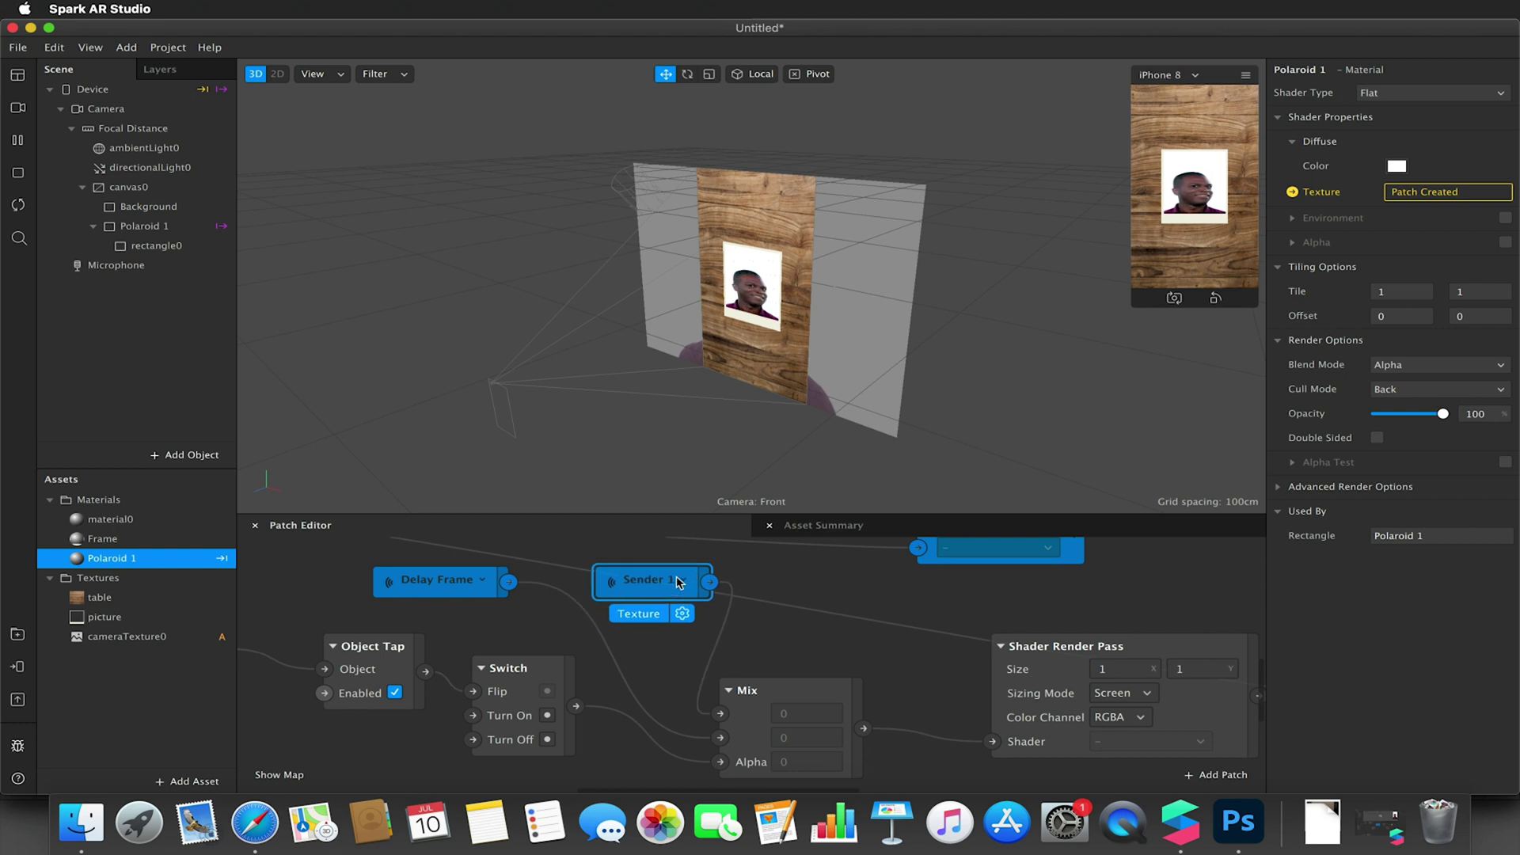
{"action": "left_click", "coordinate": [610, 669]}
Step: Enlarge the device preview and set it to Simulate Touch
{"action": "scroll", "coordinate": [610, 669], "scroll_direction": "down", "scroll_amount": 6}
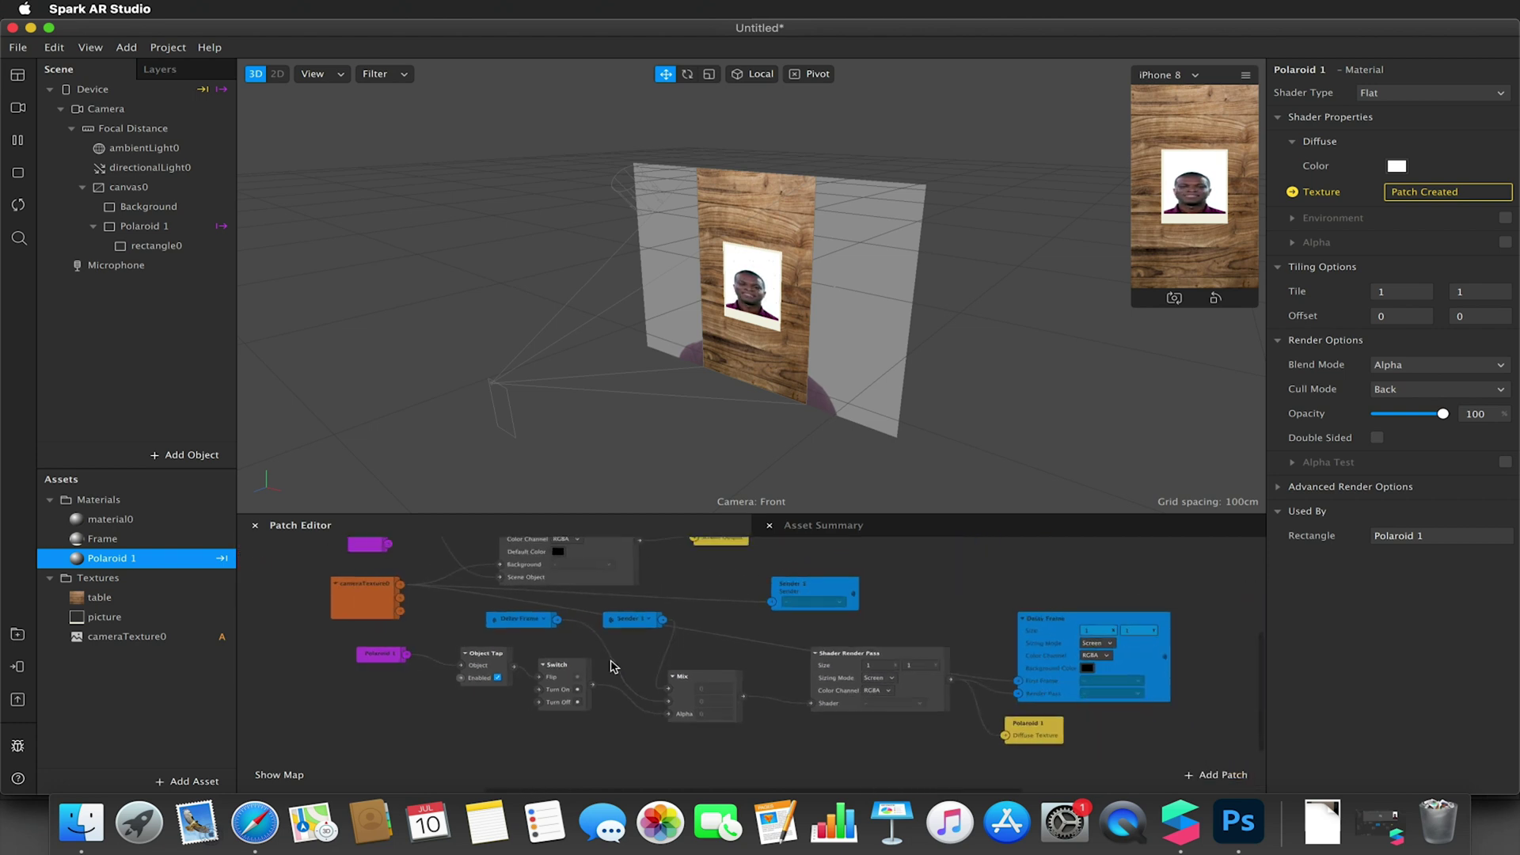
{"action": "scroll", "coordinate": [614, 666], "scroll_direction": "up", "scroll_amount": 1}
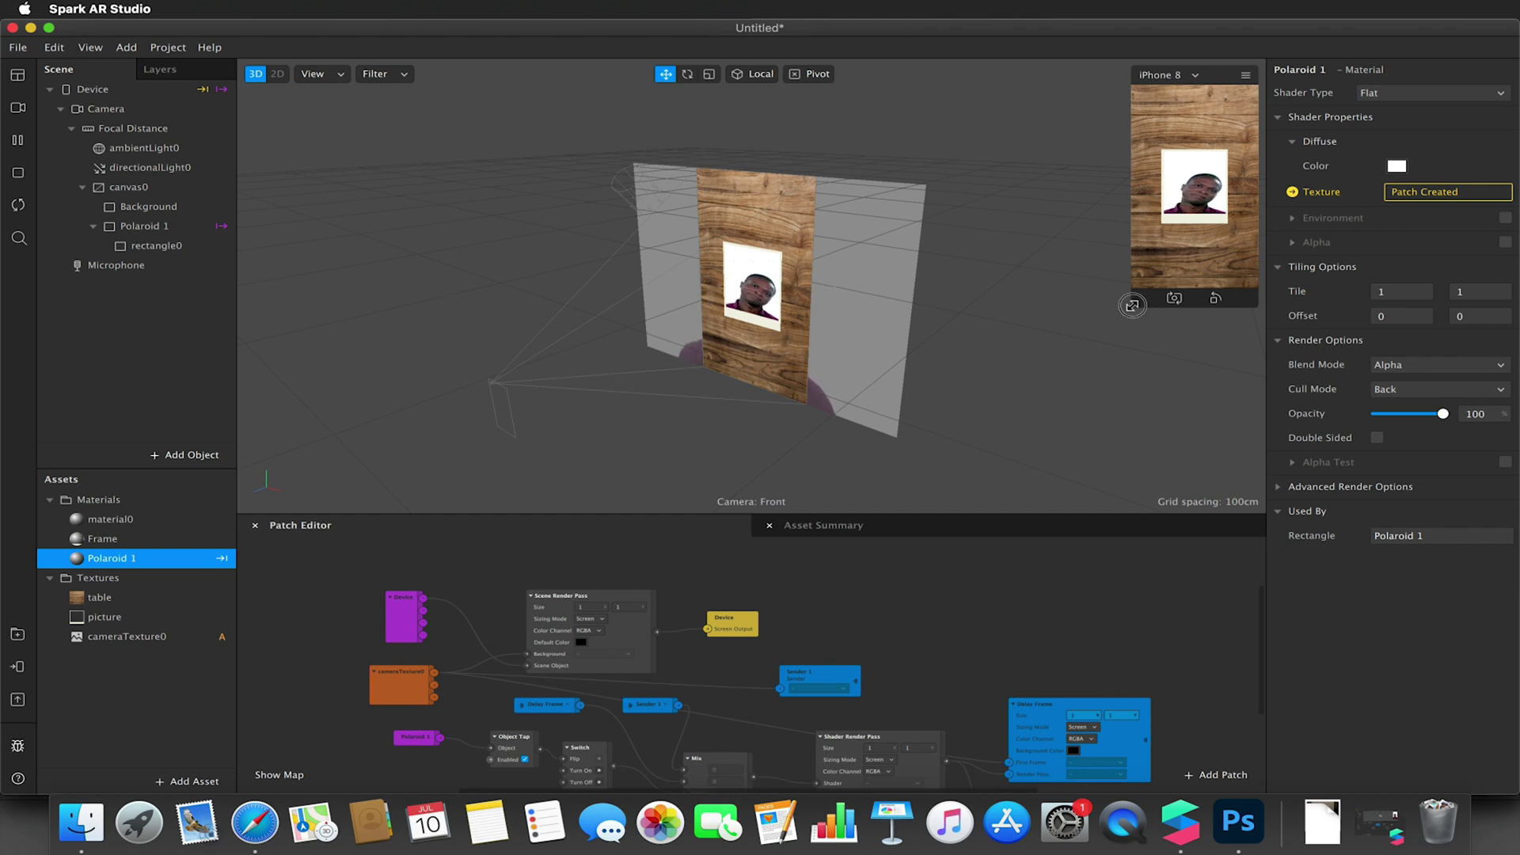
{"action": "left_click_drag", "start_coordinate": [1133, 305], "coordinate": [1031, 482]}
{"action": "left_click", "coordinate": [1246, 75]}
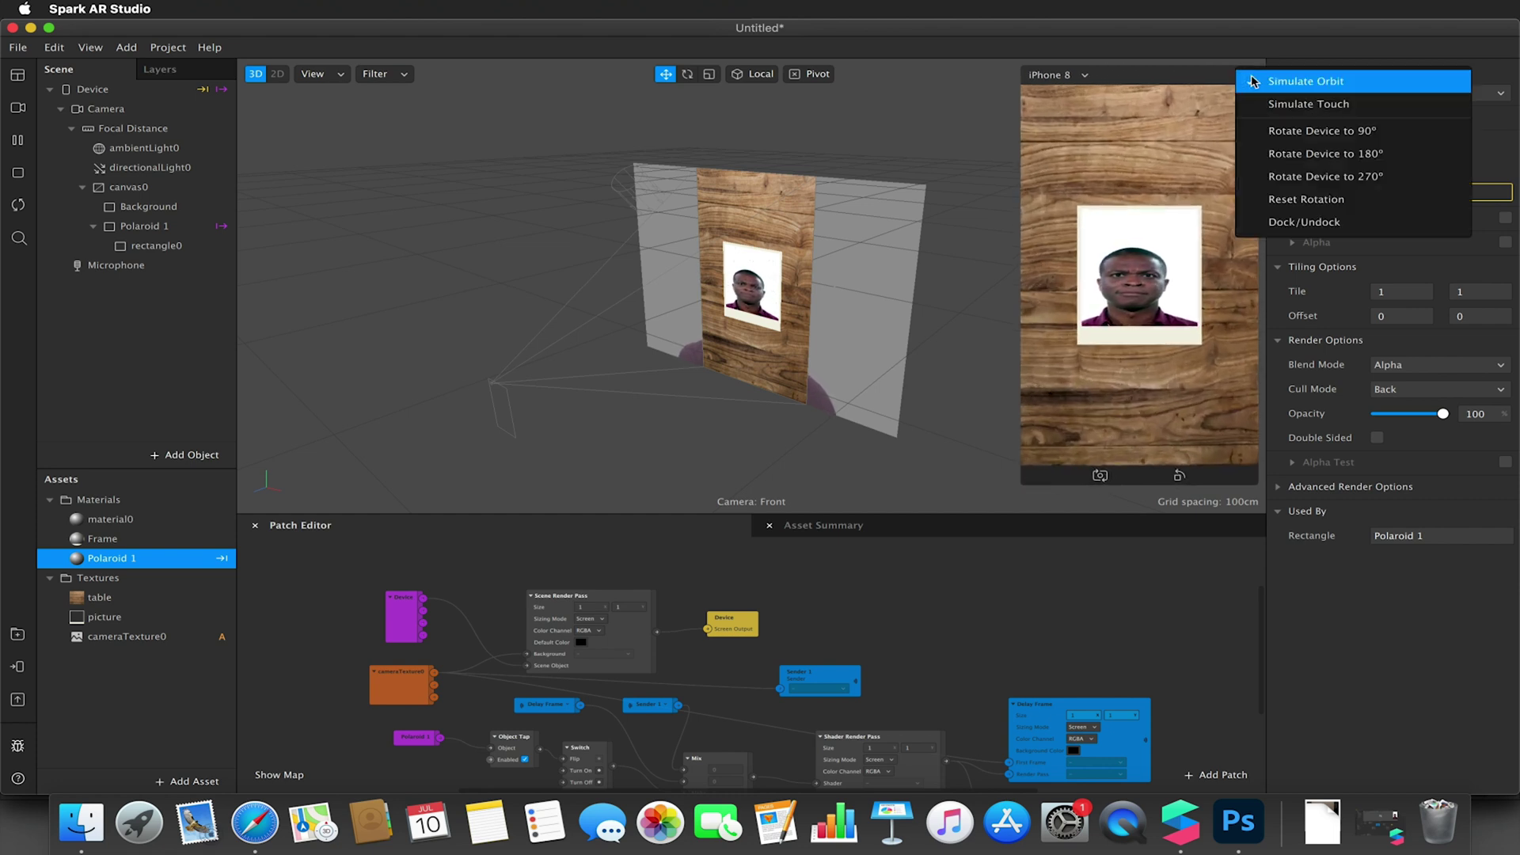
{"action": "left_click", "coordinate": [1283, 107]}
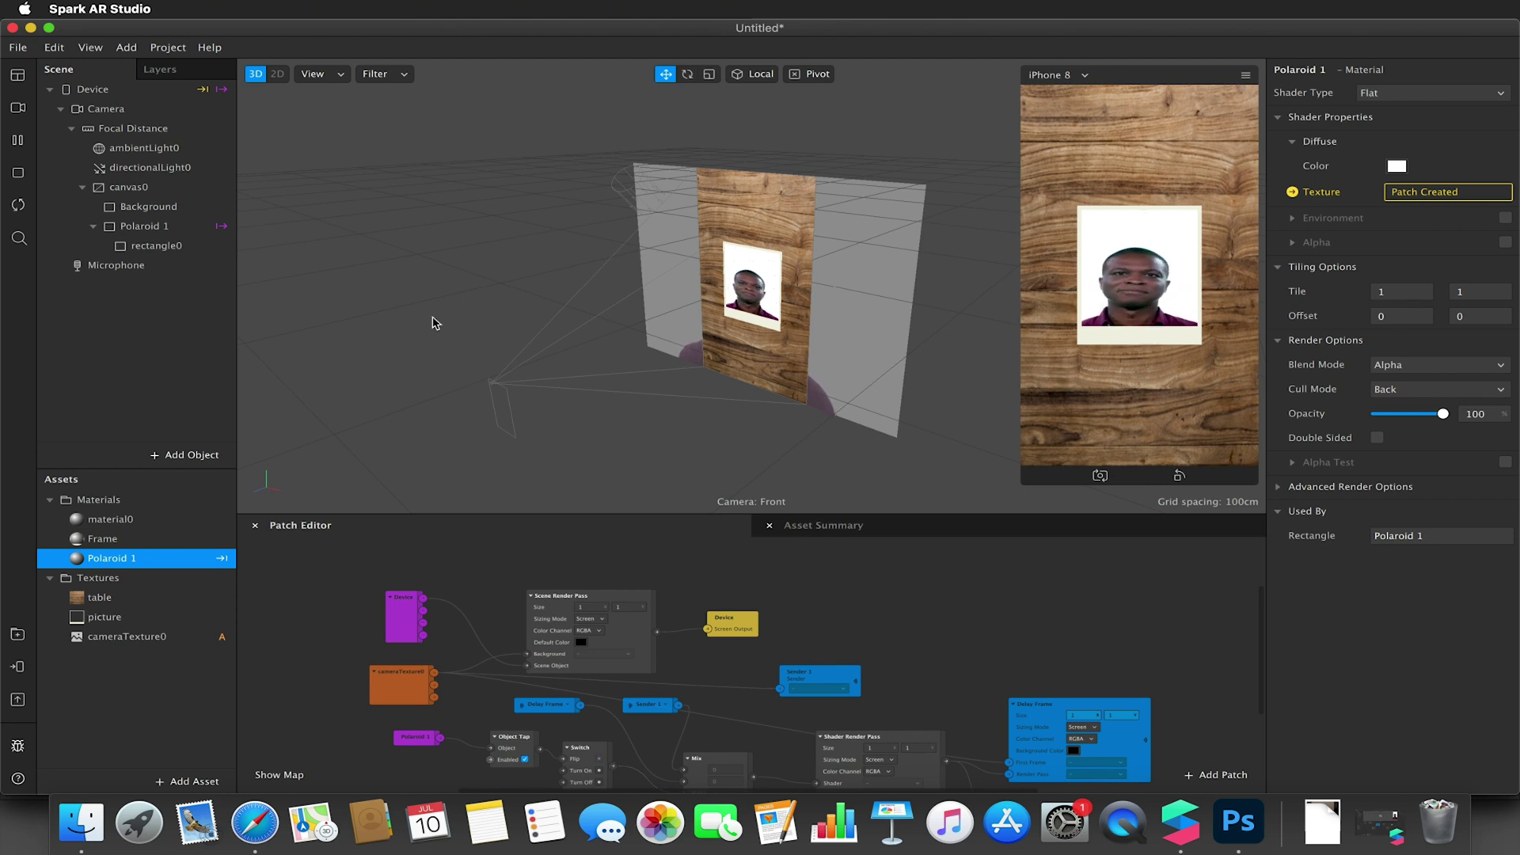
Step: Hide the Background rectangle that carries the wooden table texture
{"action": "left_click", "coordinate": [167, 207]}
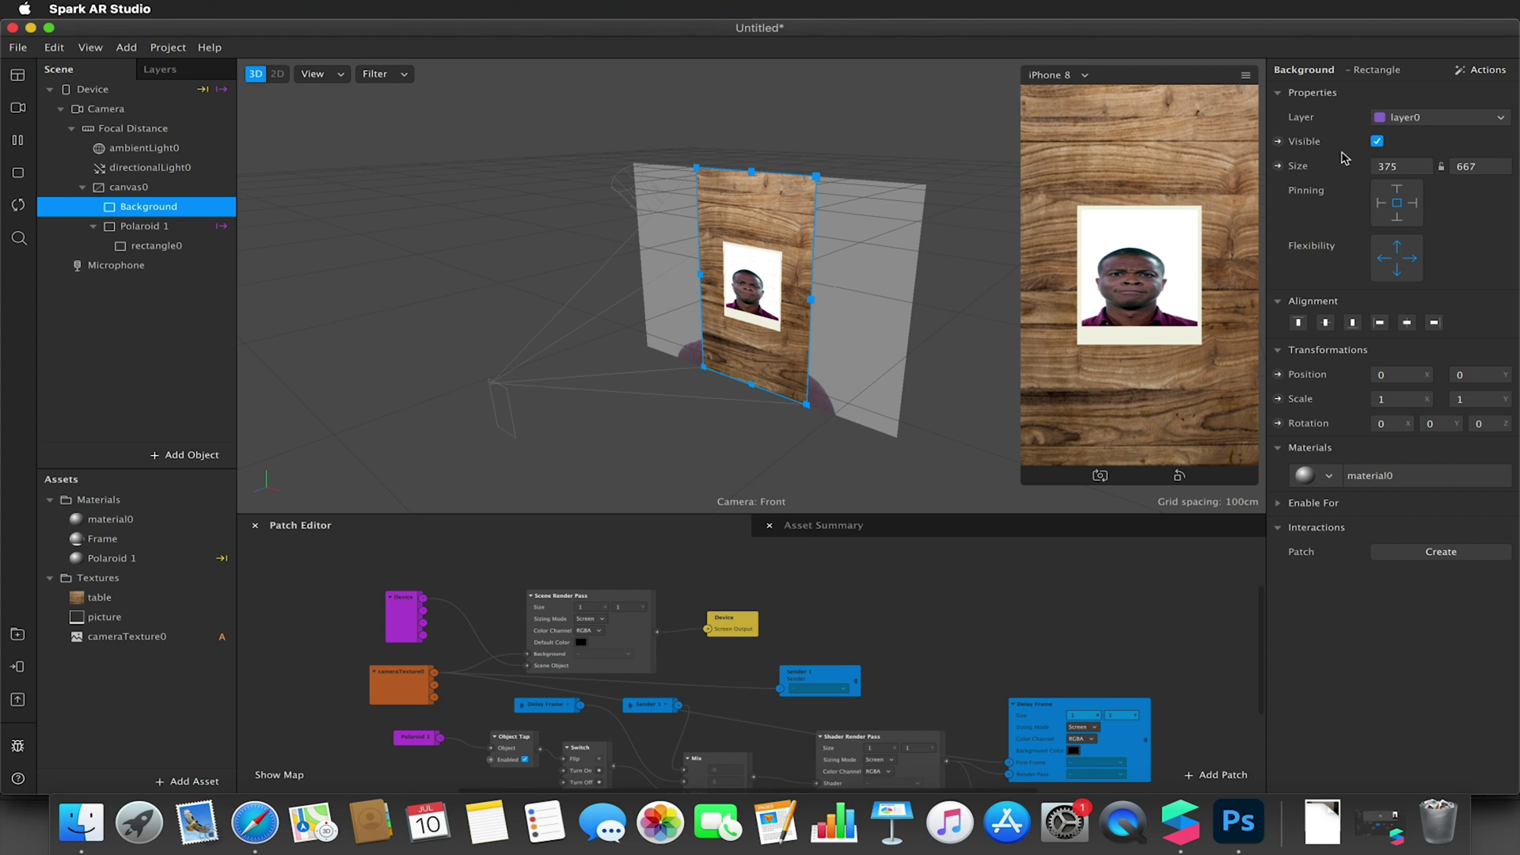
{"action": "left_click", "coordinate": [1377, 141]}
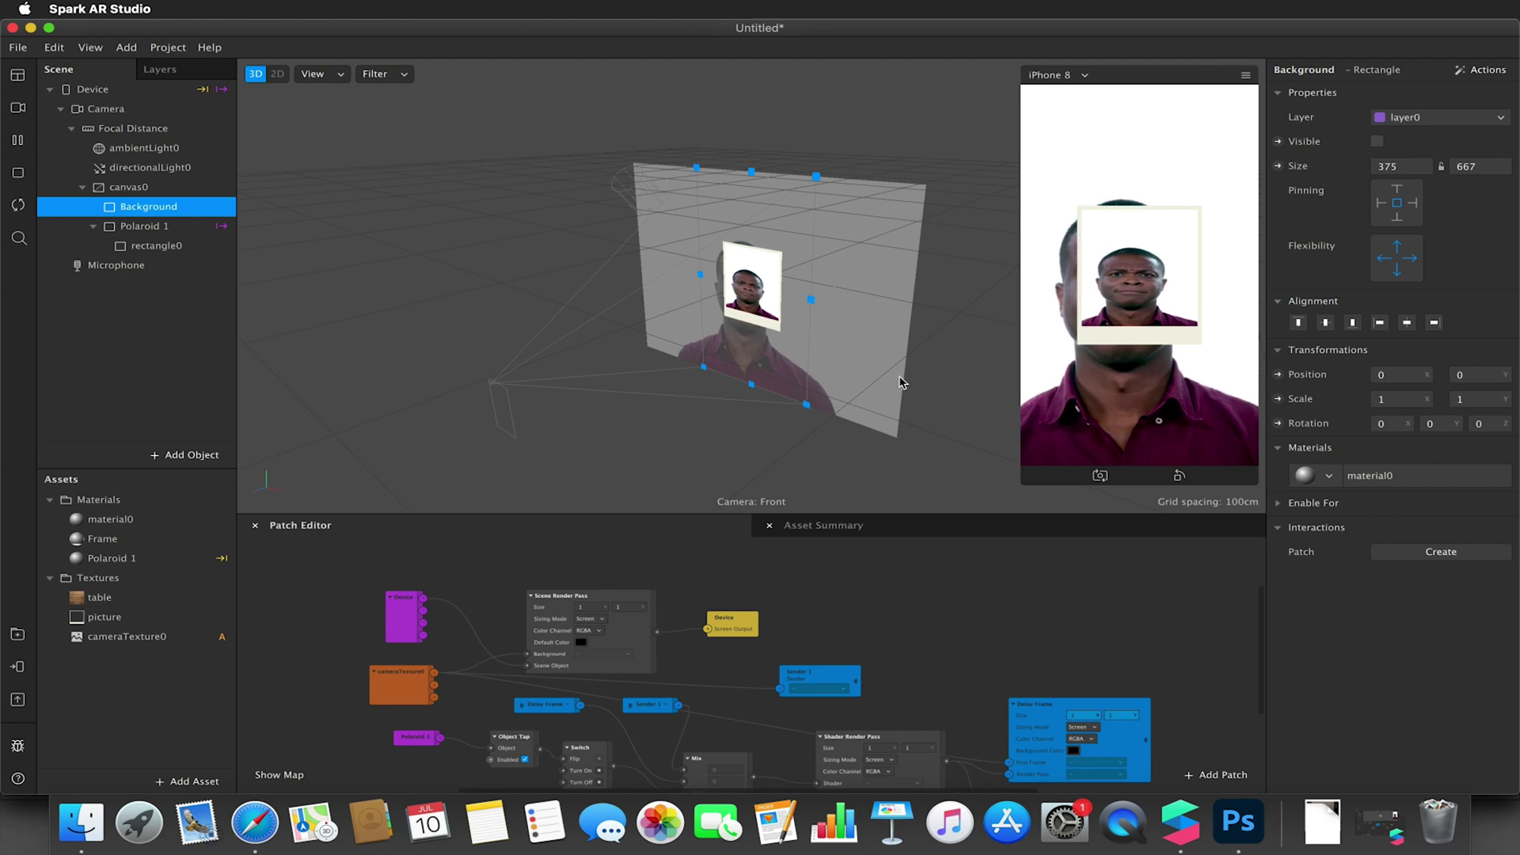
Step: Examine the patch graph around the Device, Scene Render Pass and camera texture patches with the Polaroid 1 rectangle selected
{"action": "left_click", "coordinate": [170, 227]}
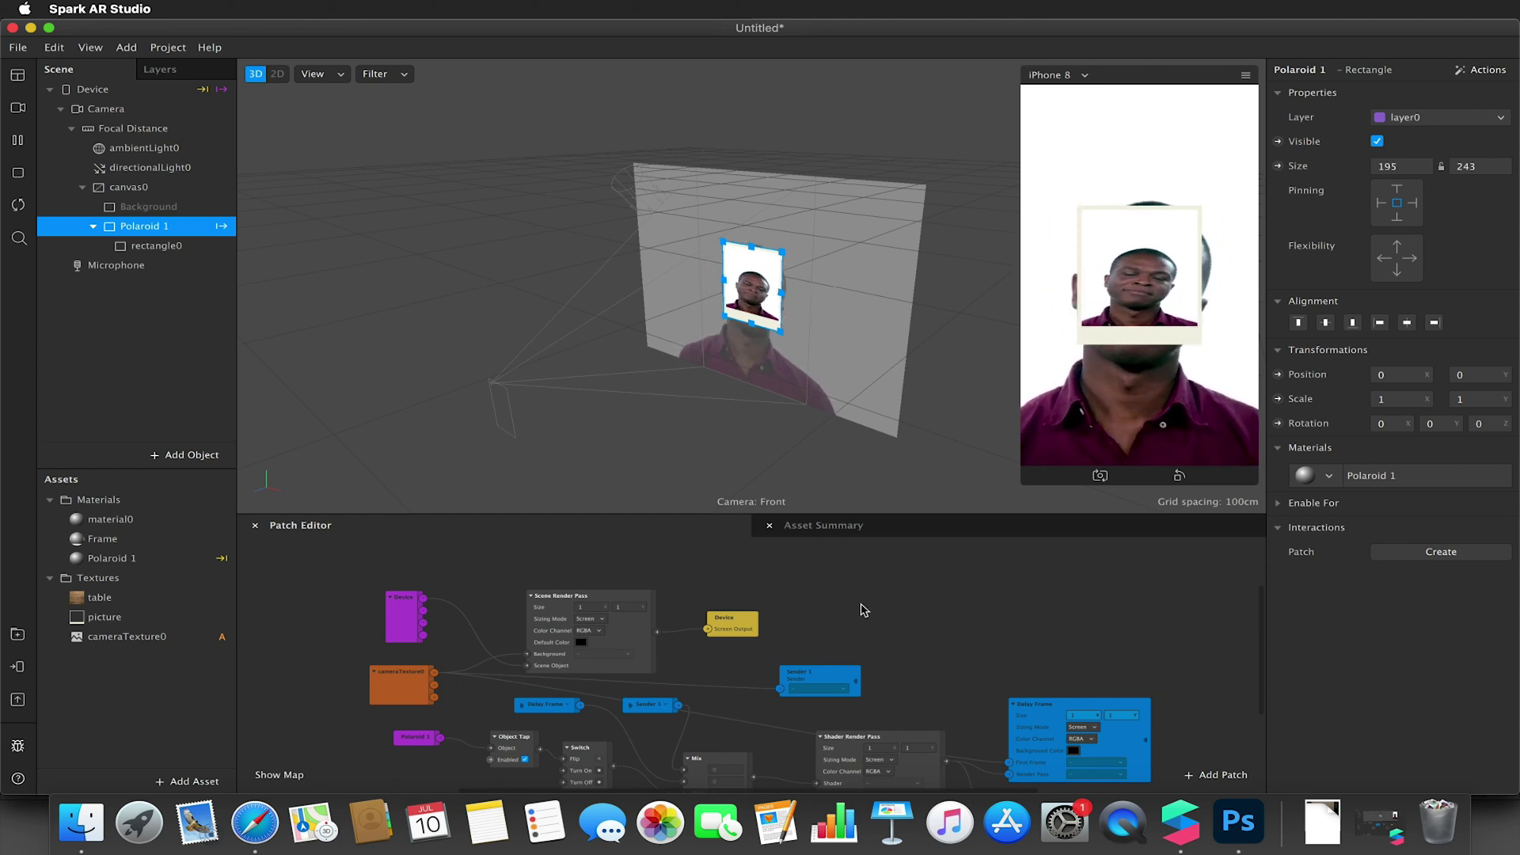
{"action": "scroll", "coordinate": [863, 609], "scroll_direction": "left", "scroll_amount": 5}
{"action": "scroll", "coordinate": [863, 610], "scroll_direction": "down", "scroll_amount": 2}
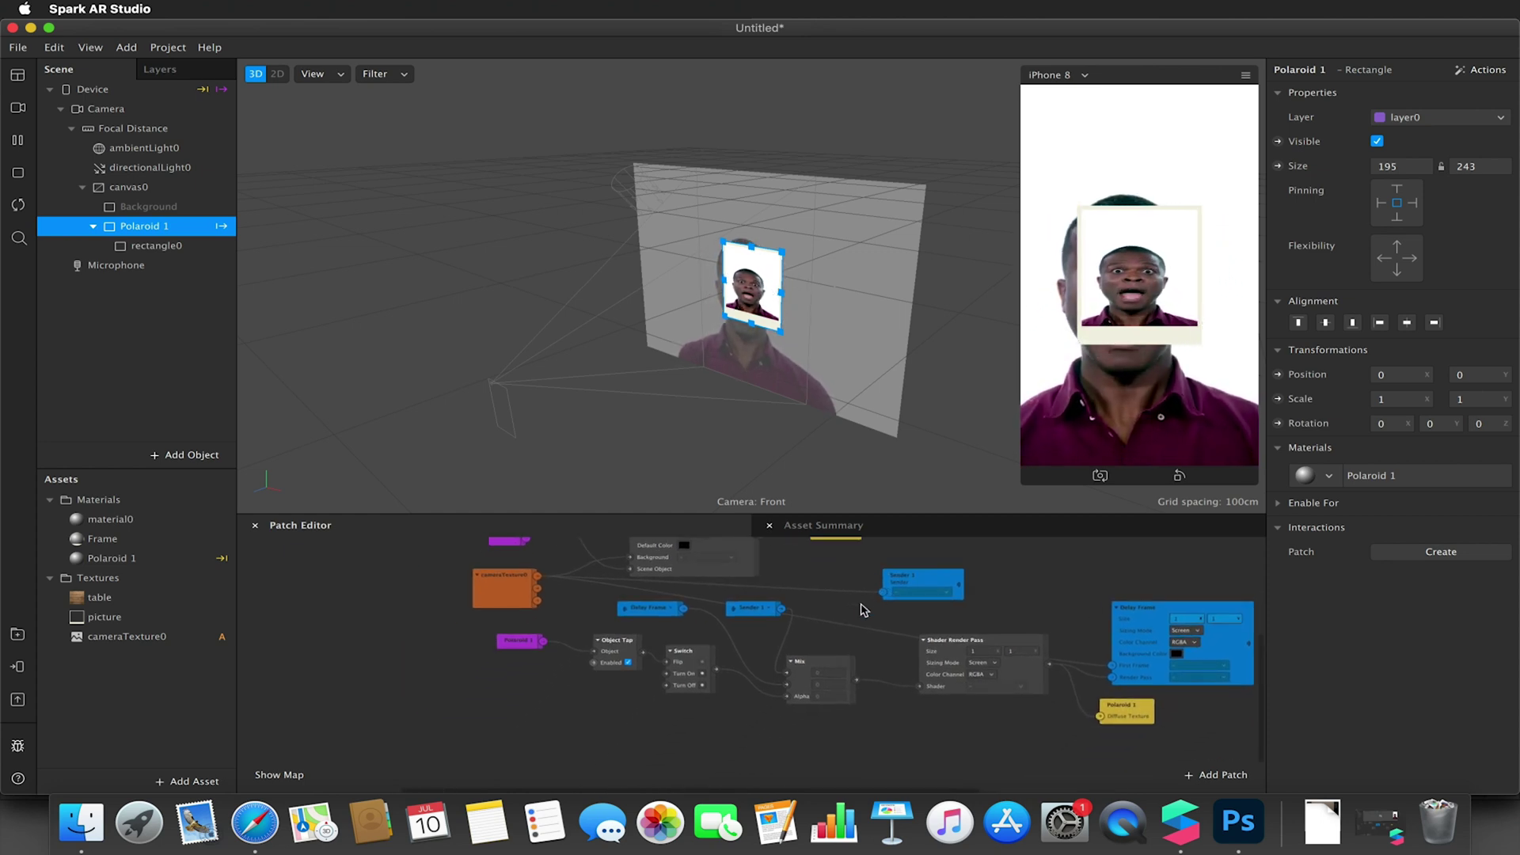
{"action": "left_click_drag", "start_coordinate": [697, 589], "coordinate": [697, 556]}
{"action": "left_click_drag", "start_coordinate": [815, 576], "coordinate": [826, 553]}
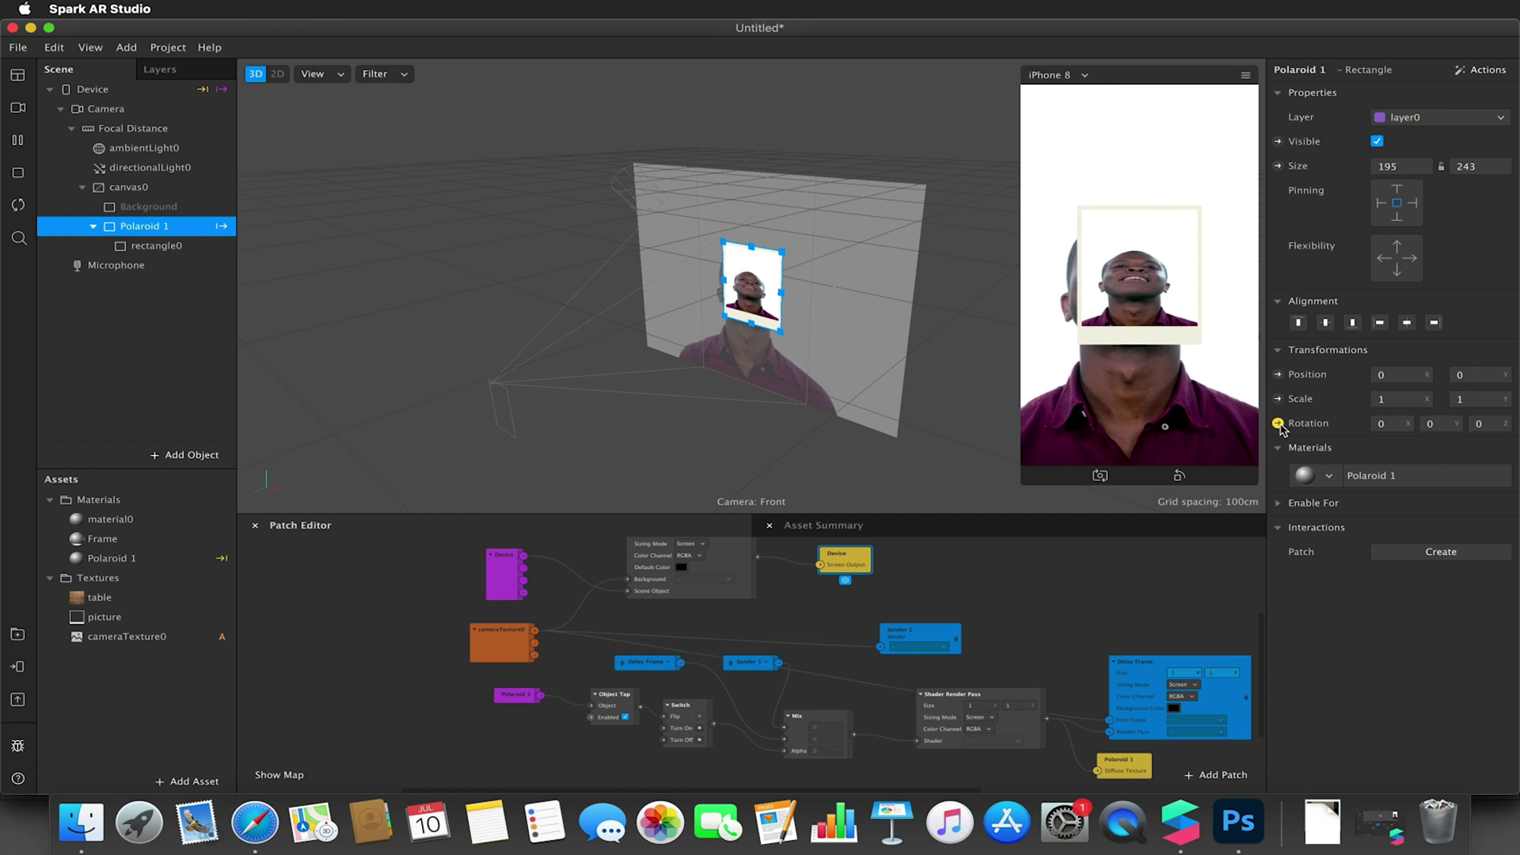
{"action": "left_click", "coordinate": [1045, 554]}
{"action": "scroll", "coordinate": [1045, 554], "scroll_direction": "up", "scroll_amount": 2}
{"action": "scroll", "coordinate": [1046, 554], "scroll_direction": "right", "scroll_amount": 2}
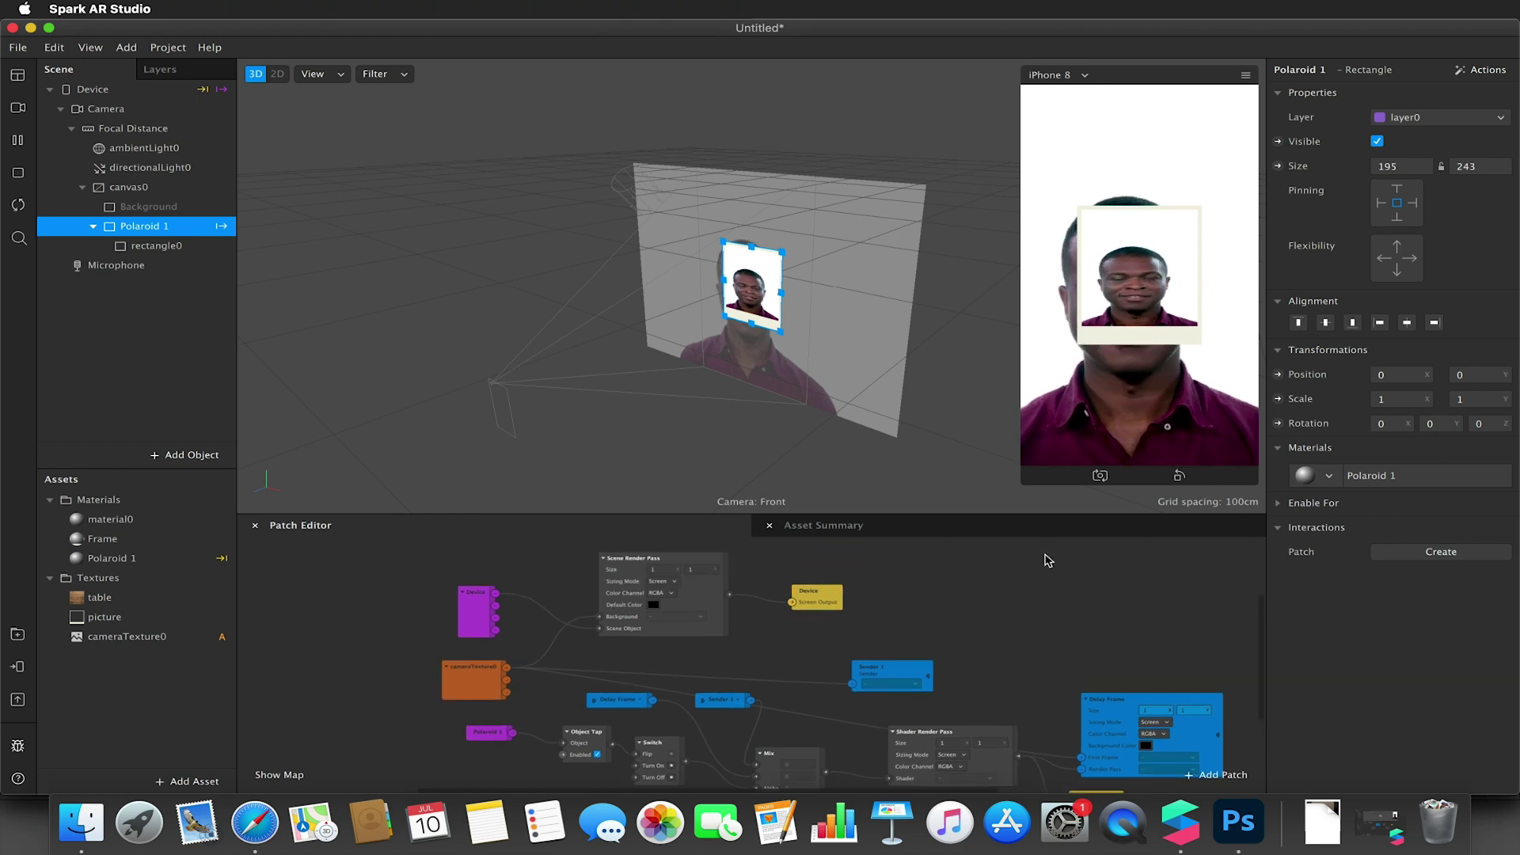
Step: Expose the Background rectangle's Visible property as a patch, delete that patch, and make Background visible again
{"action": "left_click", "coordinate": [141, 206]}
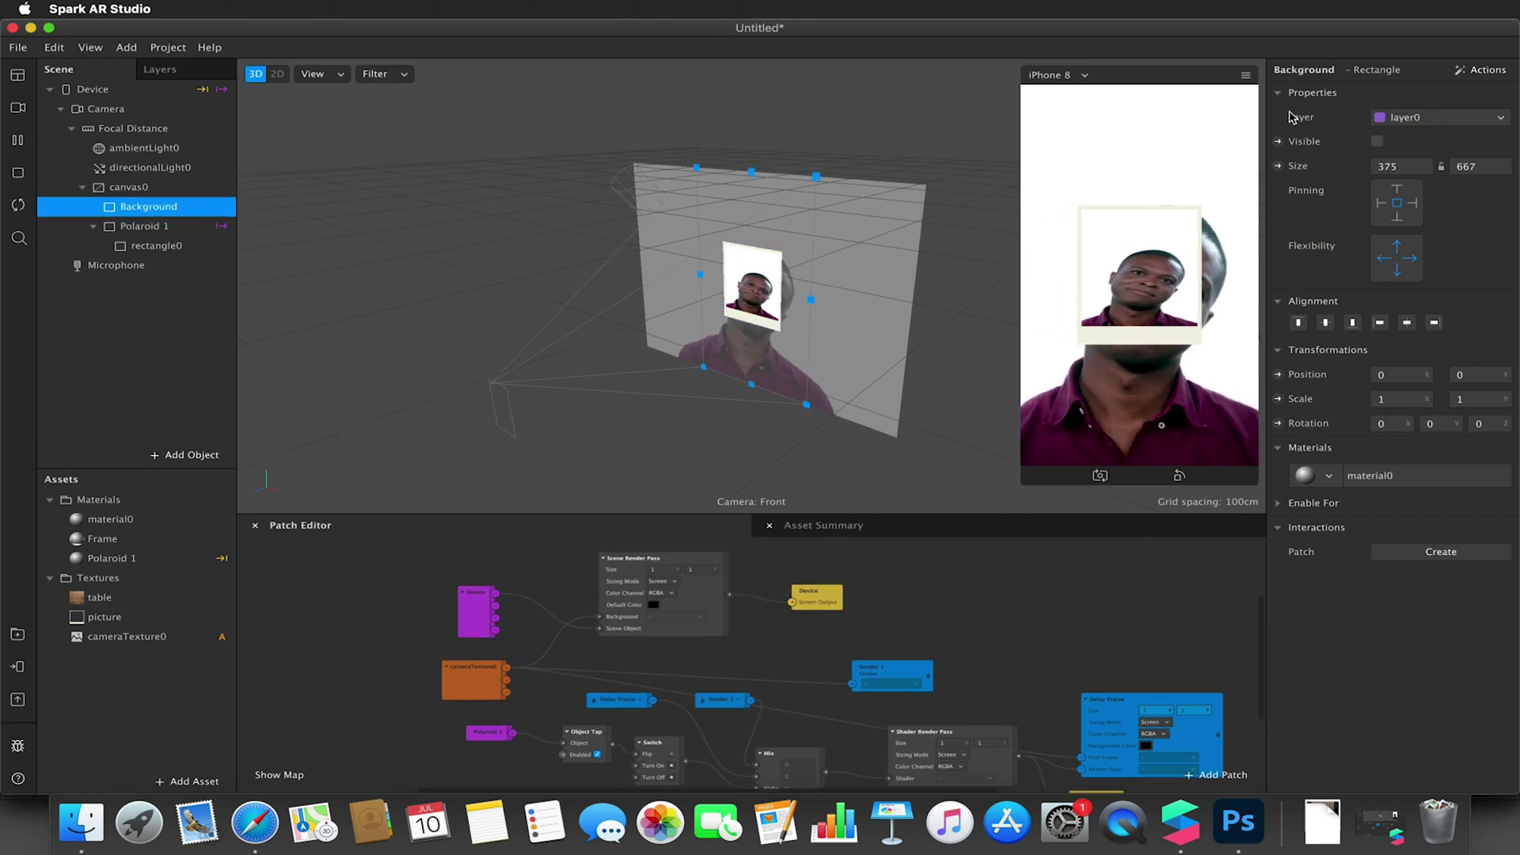
{"action": "left_click", "coordinate": [1278, 142]}
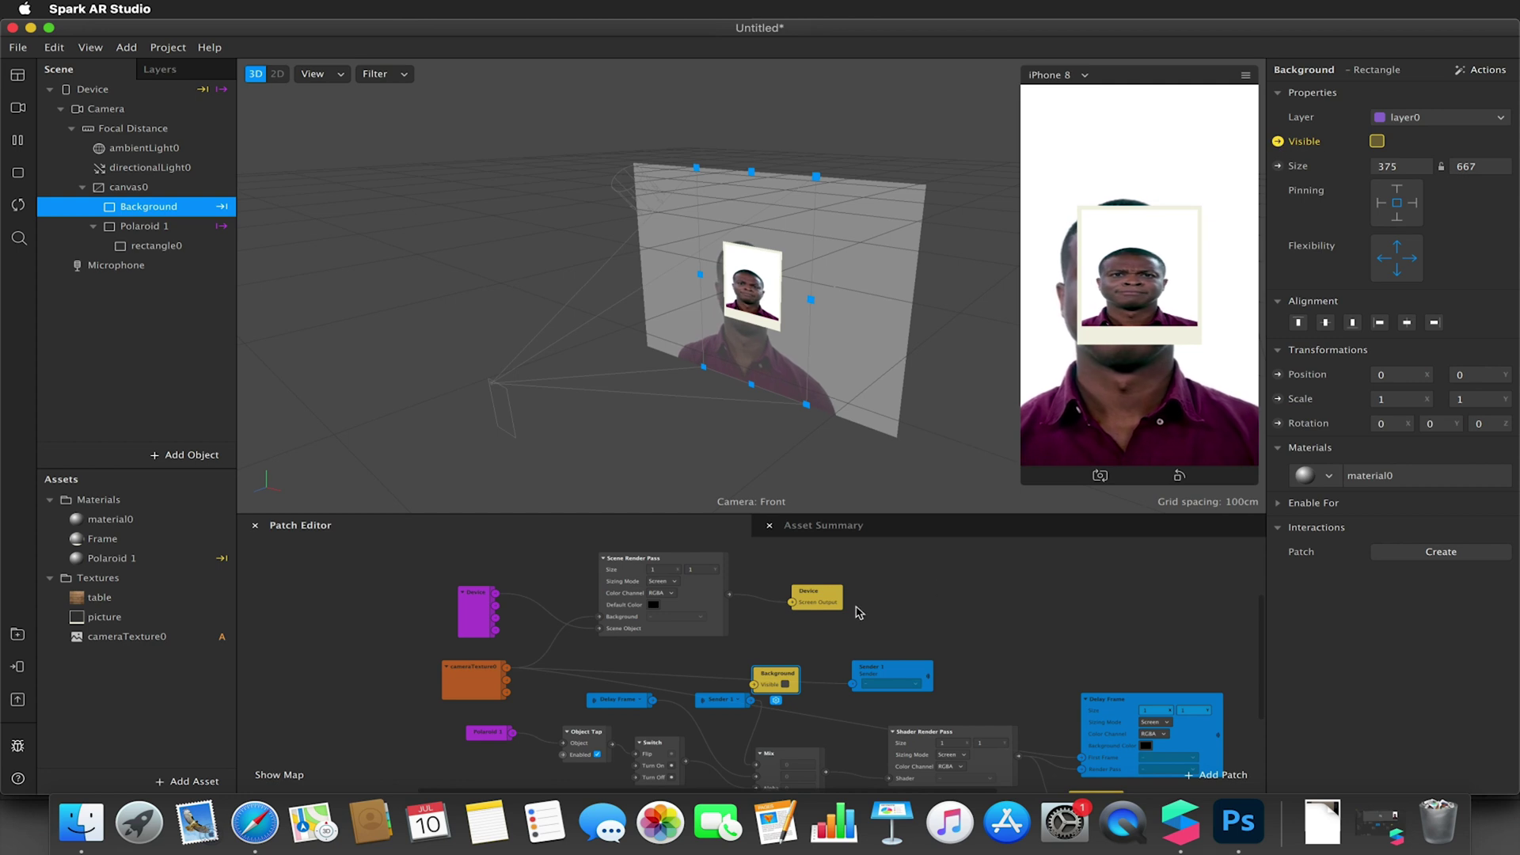
{"action": "left_click", "coordinate": [786, 685]}
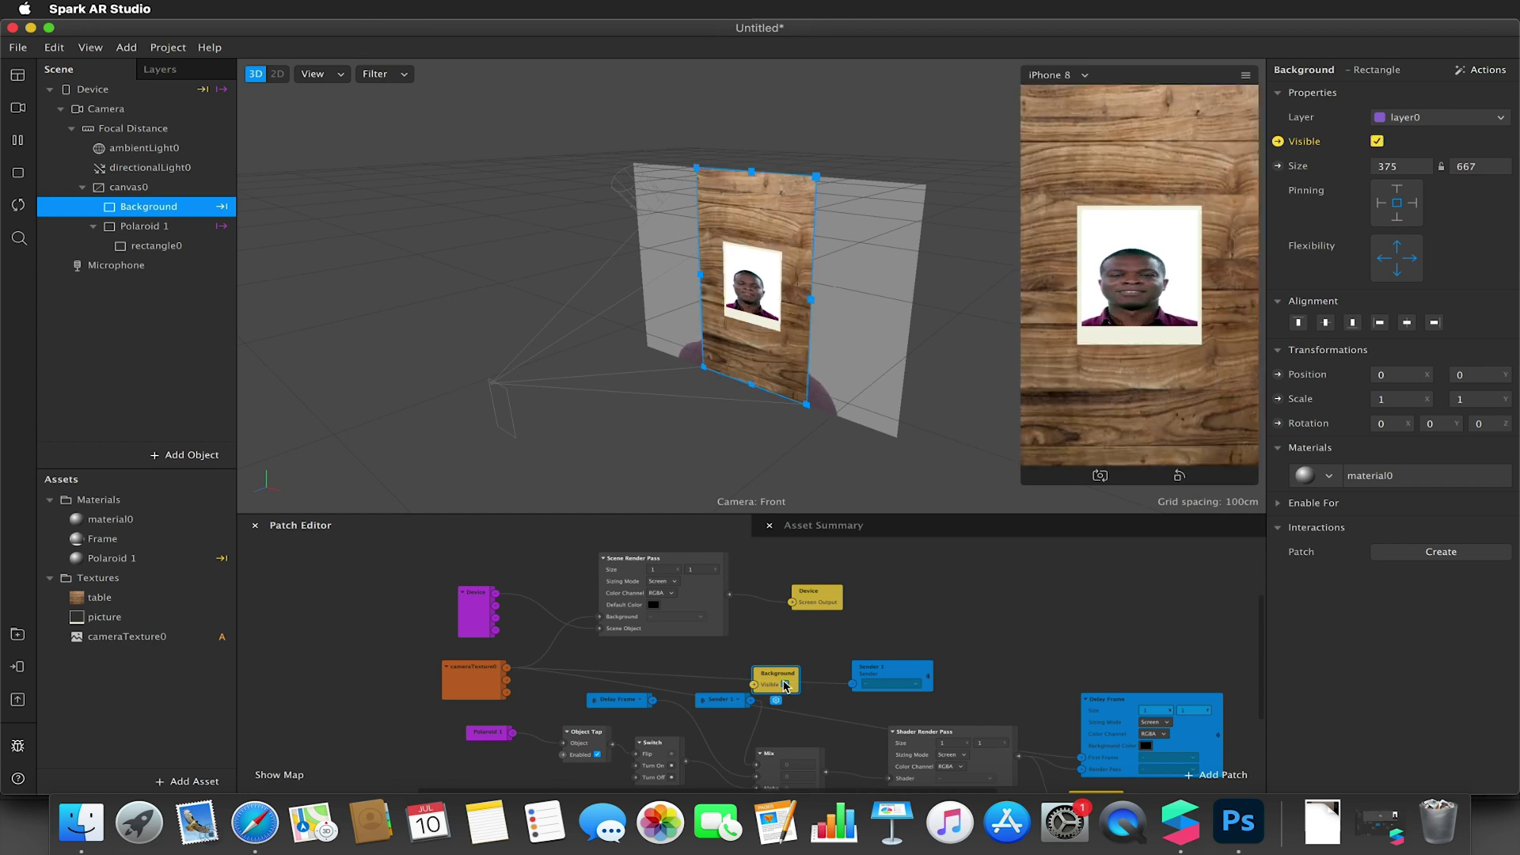
{"action": "left_click_drag", "start_coordinate": [785, 686], "coordinate": [995, 620]}
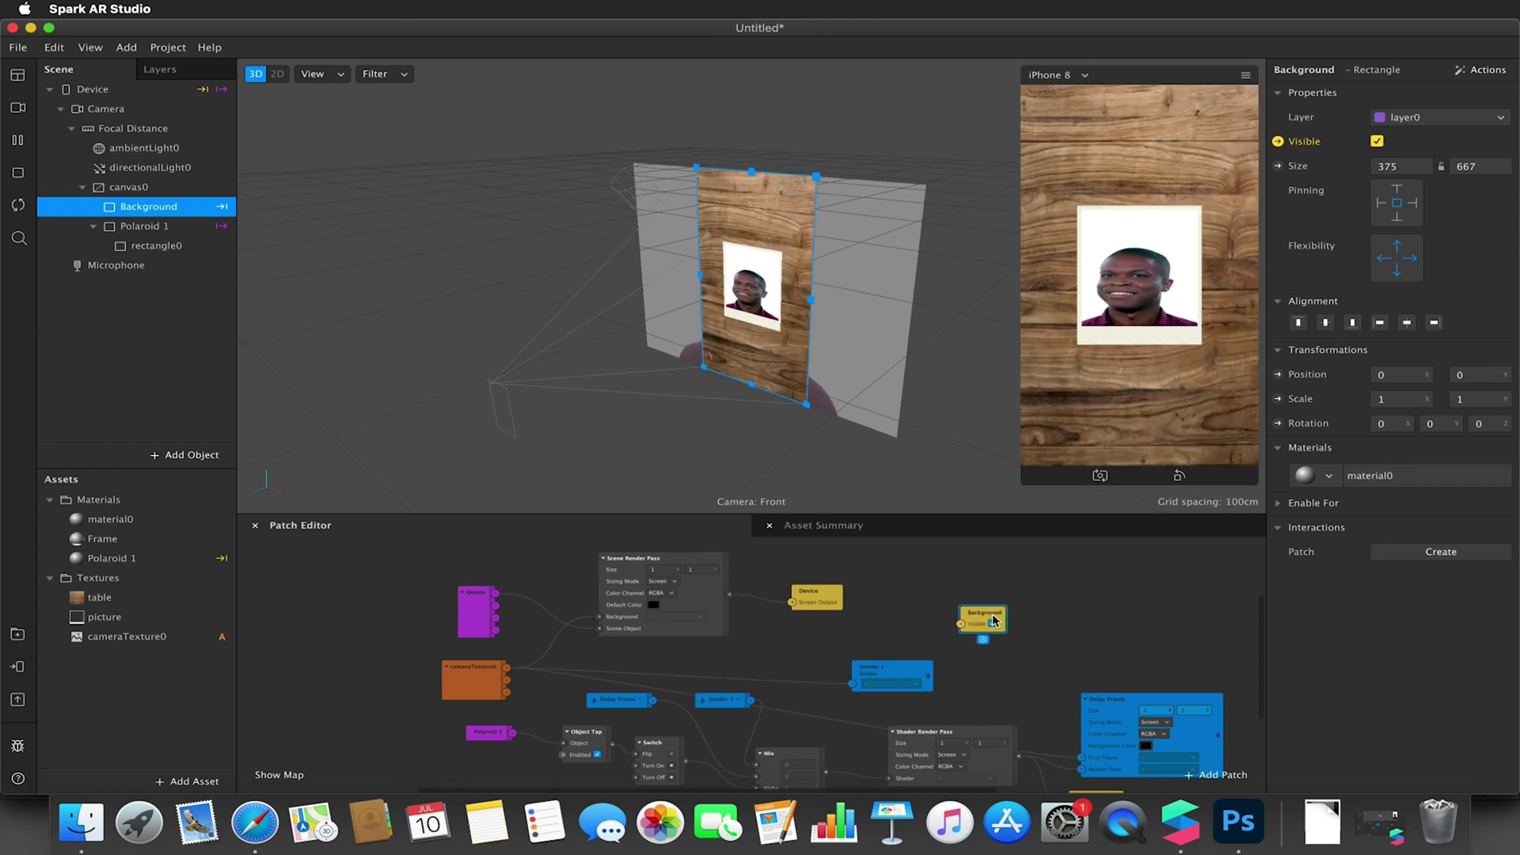
{"action": "key", "text": "BackSpace"}
{"action": "left_click", "coordinate": [1377, 141]}
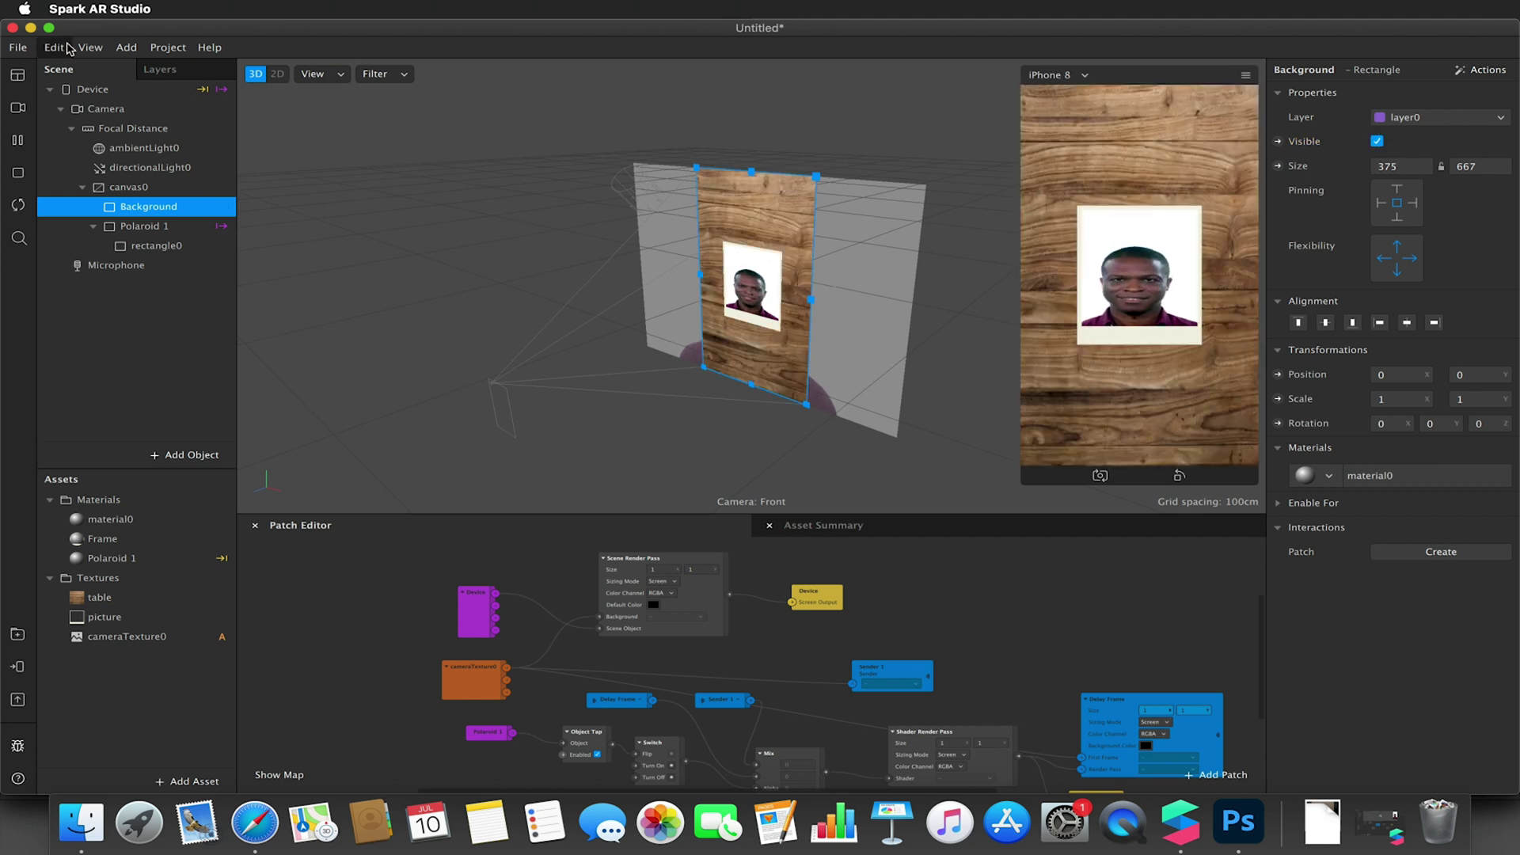
Step: Switch to the other Spark AR project with five polaroids, examine its patch graph, and return to the single-polaroid project
{"action": "left_click", "coordinate": [31, 28]}
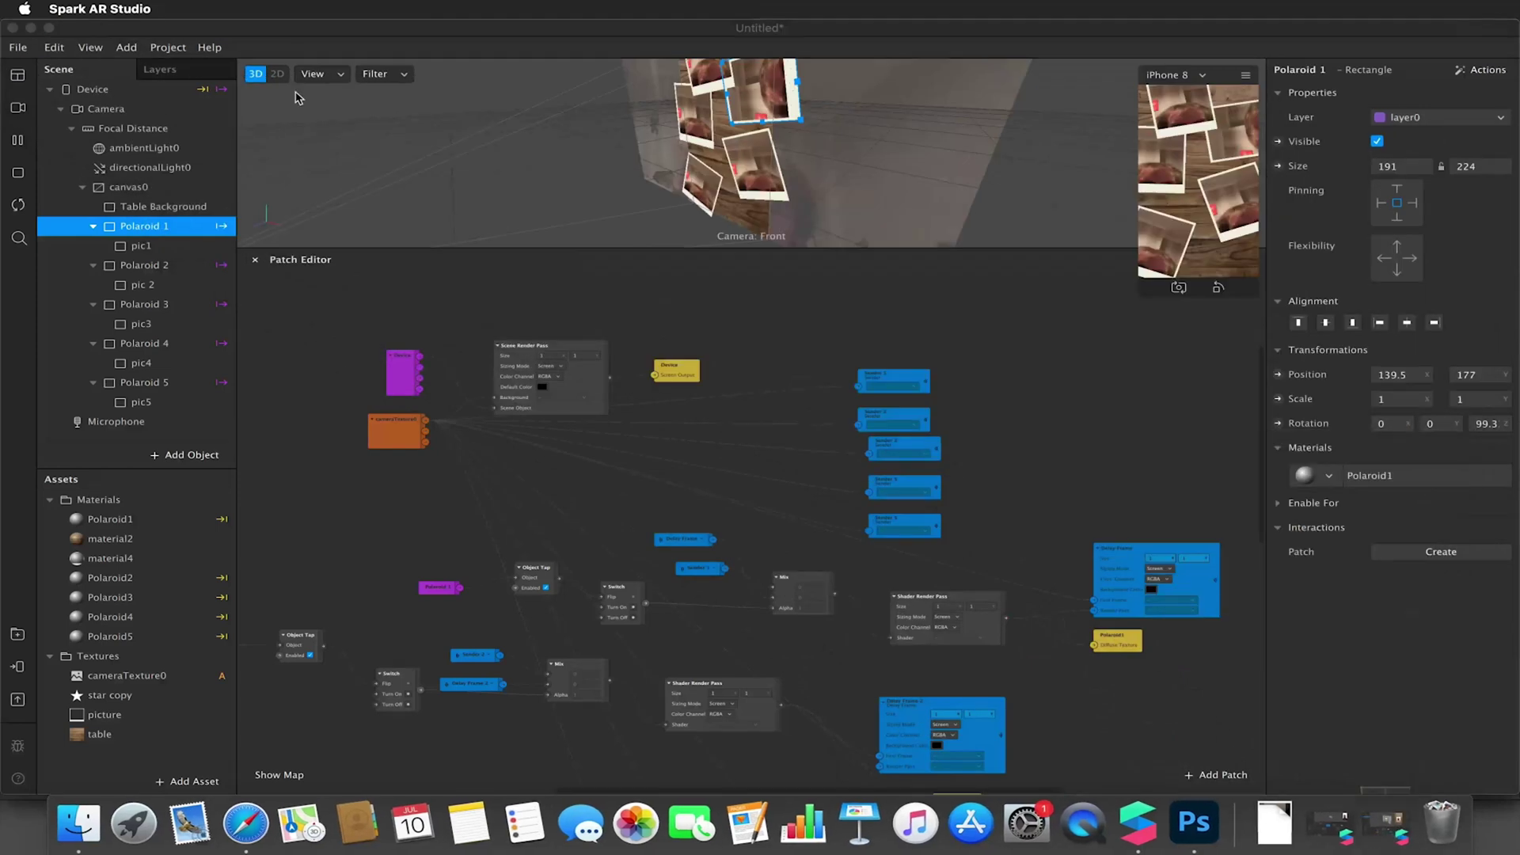
{"action": "scroll", "coordinate": [538, 502], "scroll_direction": "down", "scroll_amount": 3}
{"action": "left_click_drag", "start_coordinate": [367, 441], "coordinate": [824, 507]}
{"action": "left_click", "coordinate": [500, 494]}
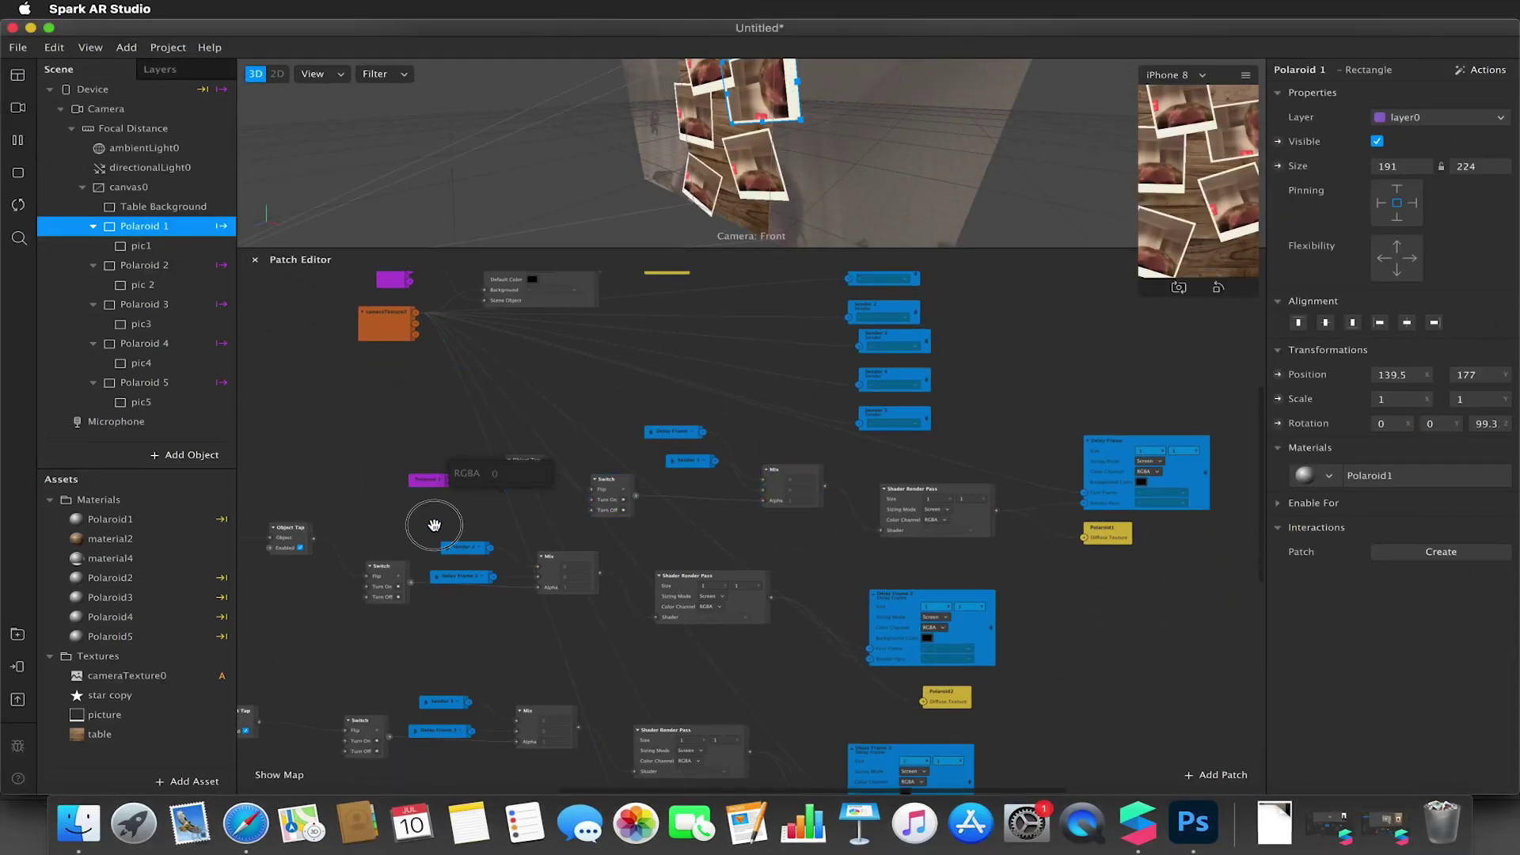
{"action": "scroll", "coordinate": [355, 544], "scroll_direction": "left", "scroll_amount": 5}
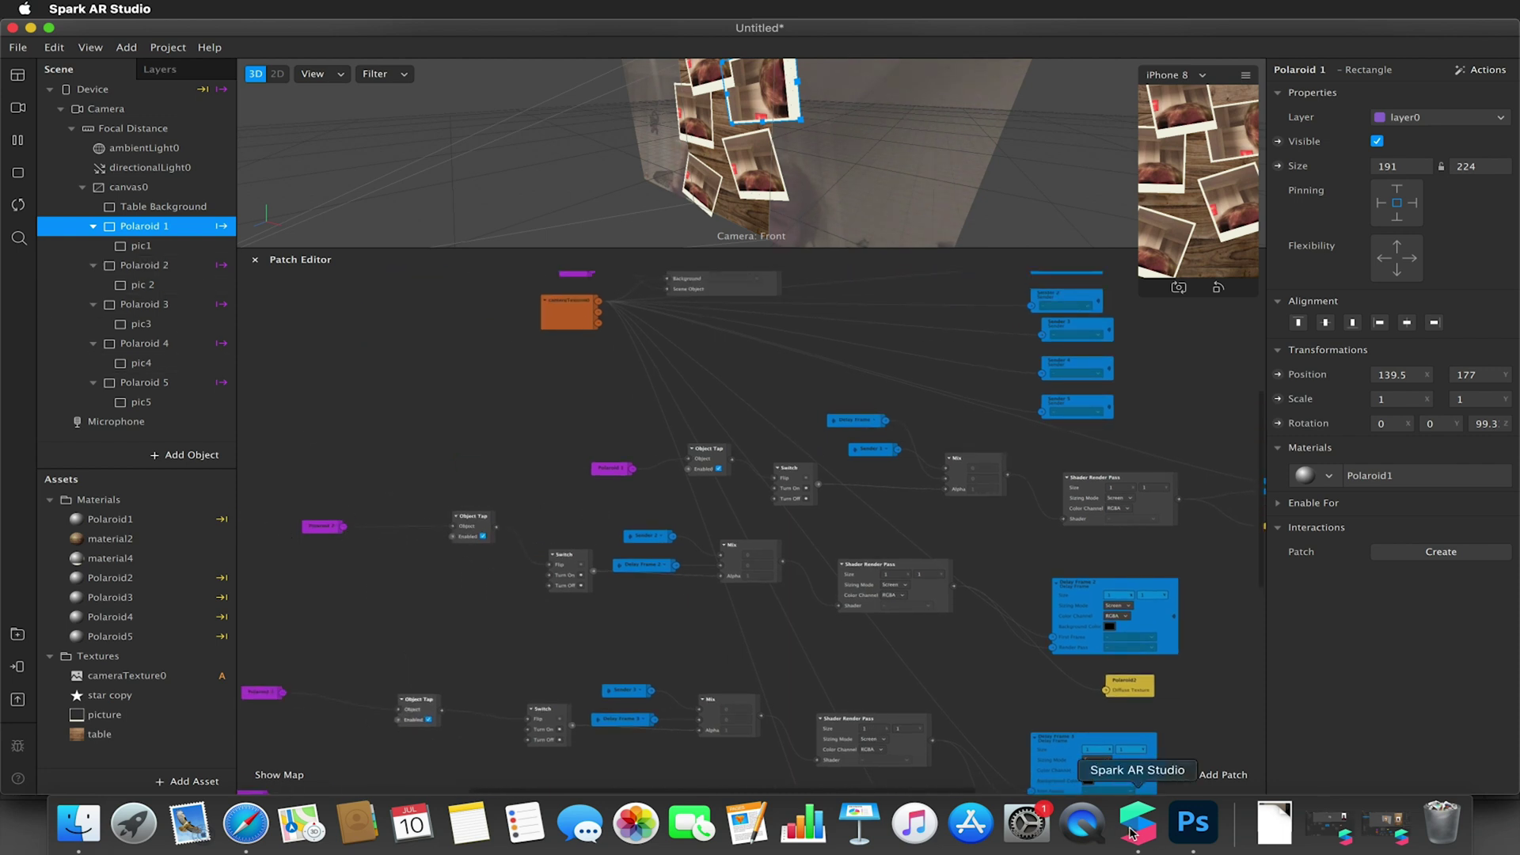
{"action": "left_click", "coordinate": [1399, 822]}
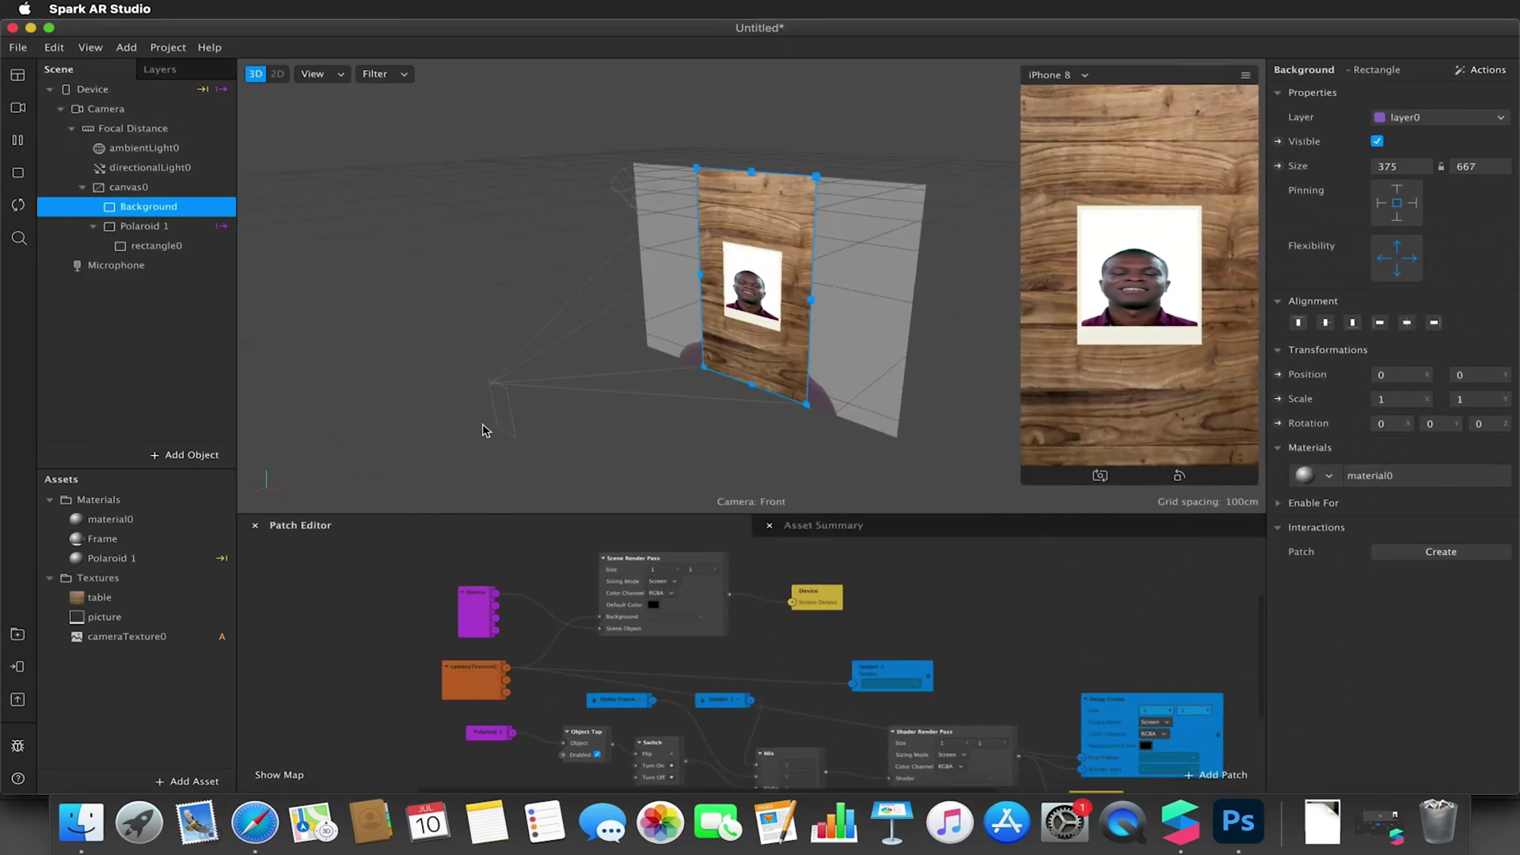
Step: Duplicate the Polaroid 1 rectangle with its frame and move the copy to about 97.5, -235.5 on the canvas
{"action": "left_click", "coordinate": [134, 227]}
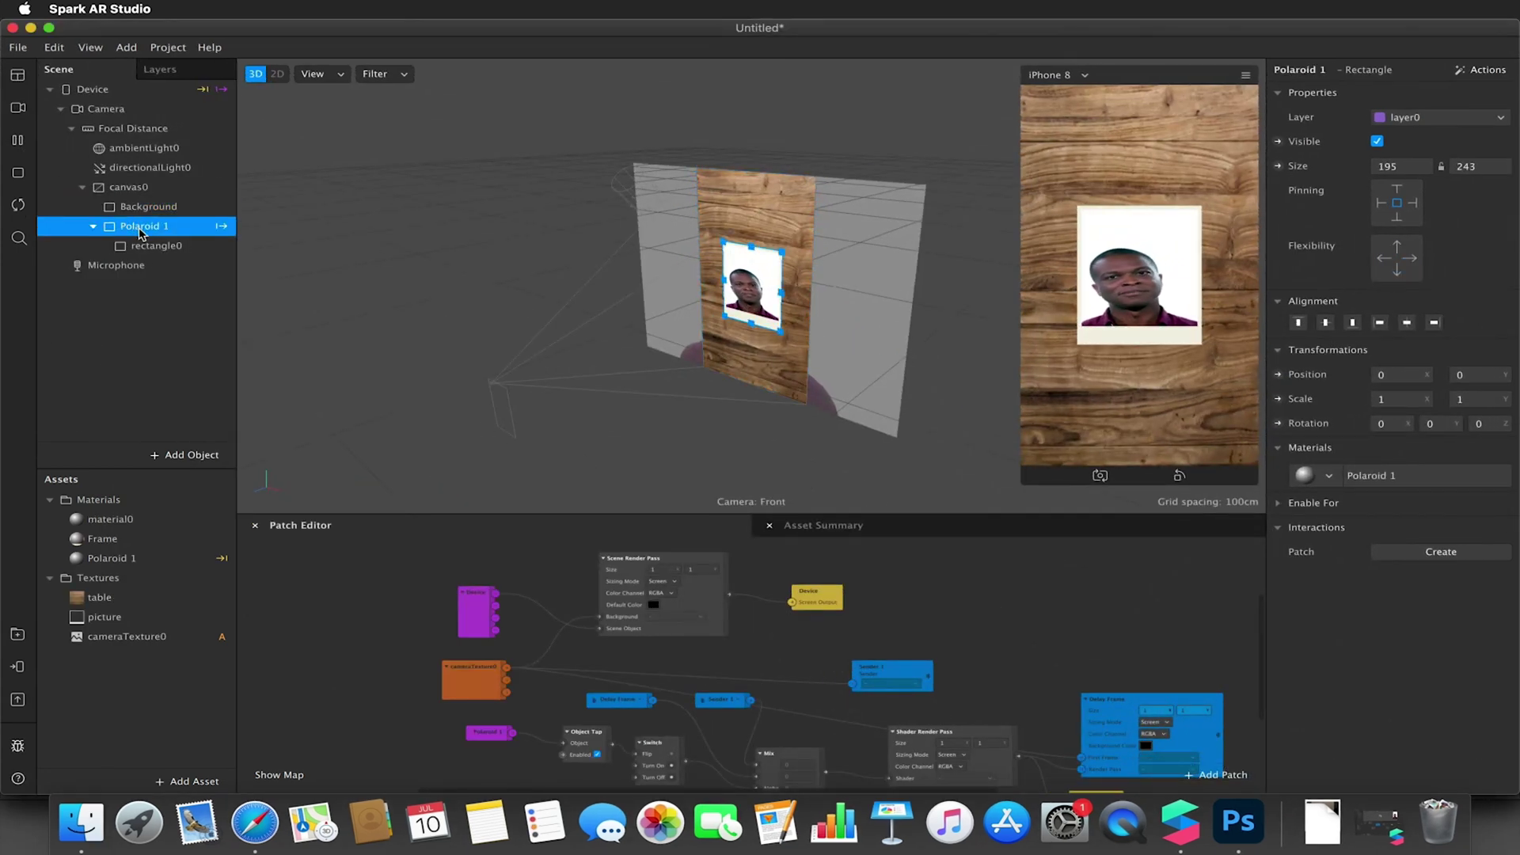
{"action": "key", "text": "super+d"}
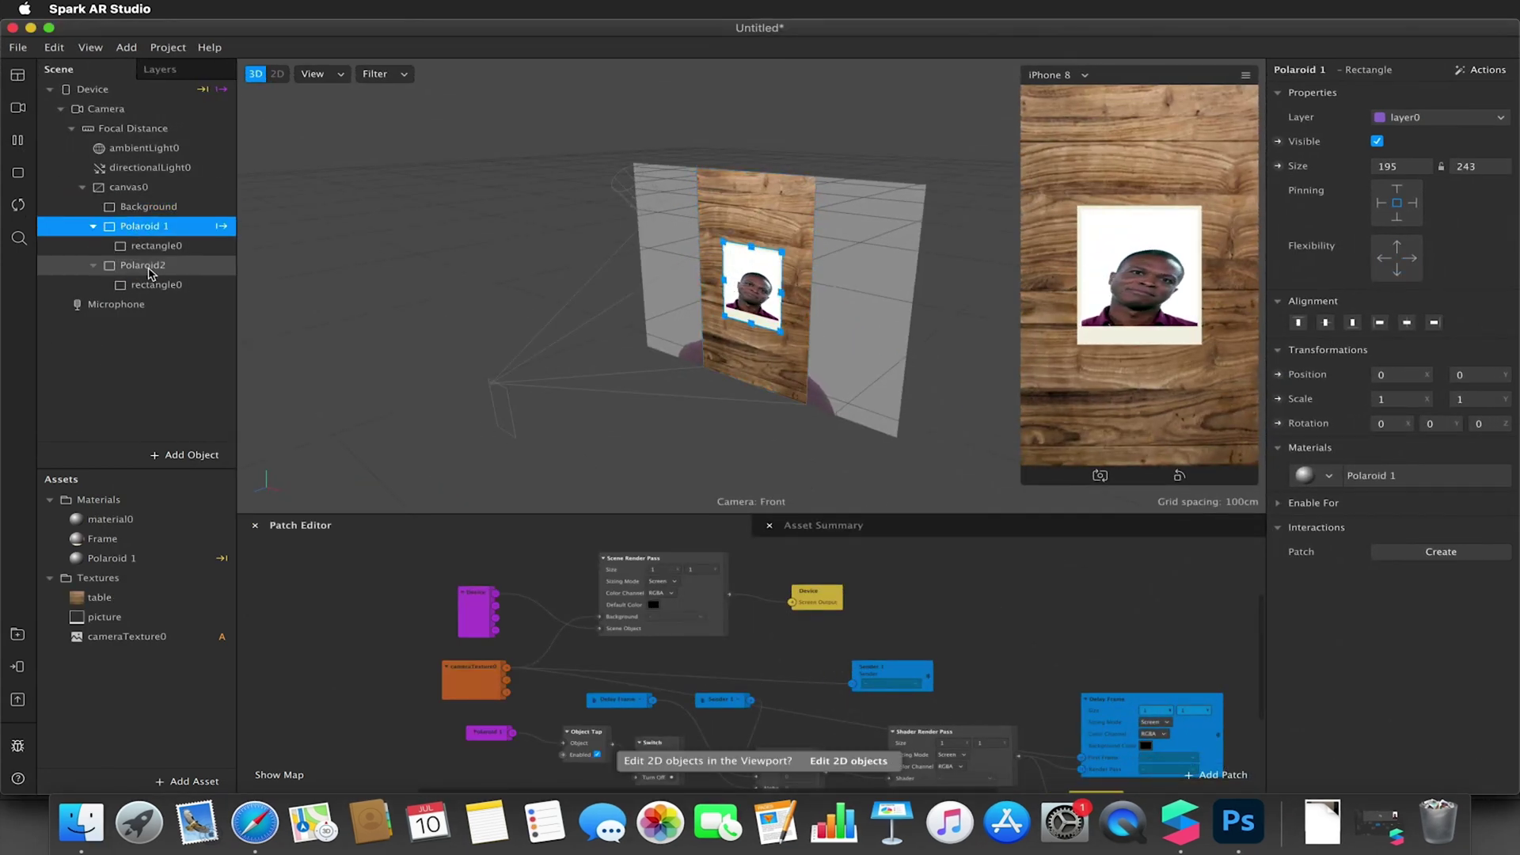
{"action": "left_click", "coordinate": [143, 265]}
{"action": "left_click_drag", "start_coordinate": [745, 269], "coordinate": [778, 350]}
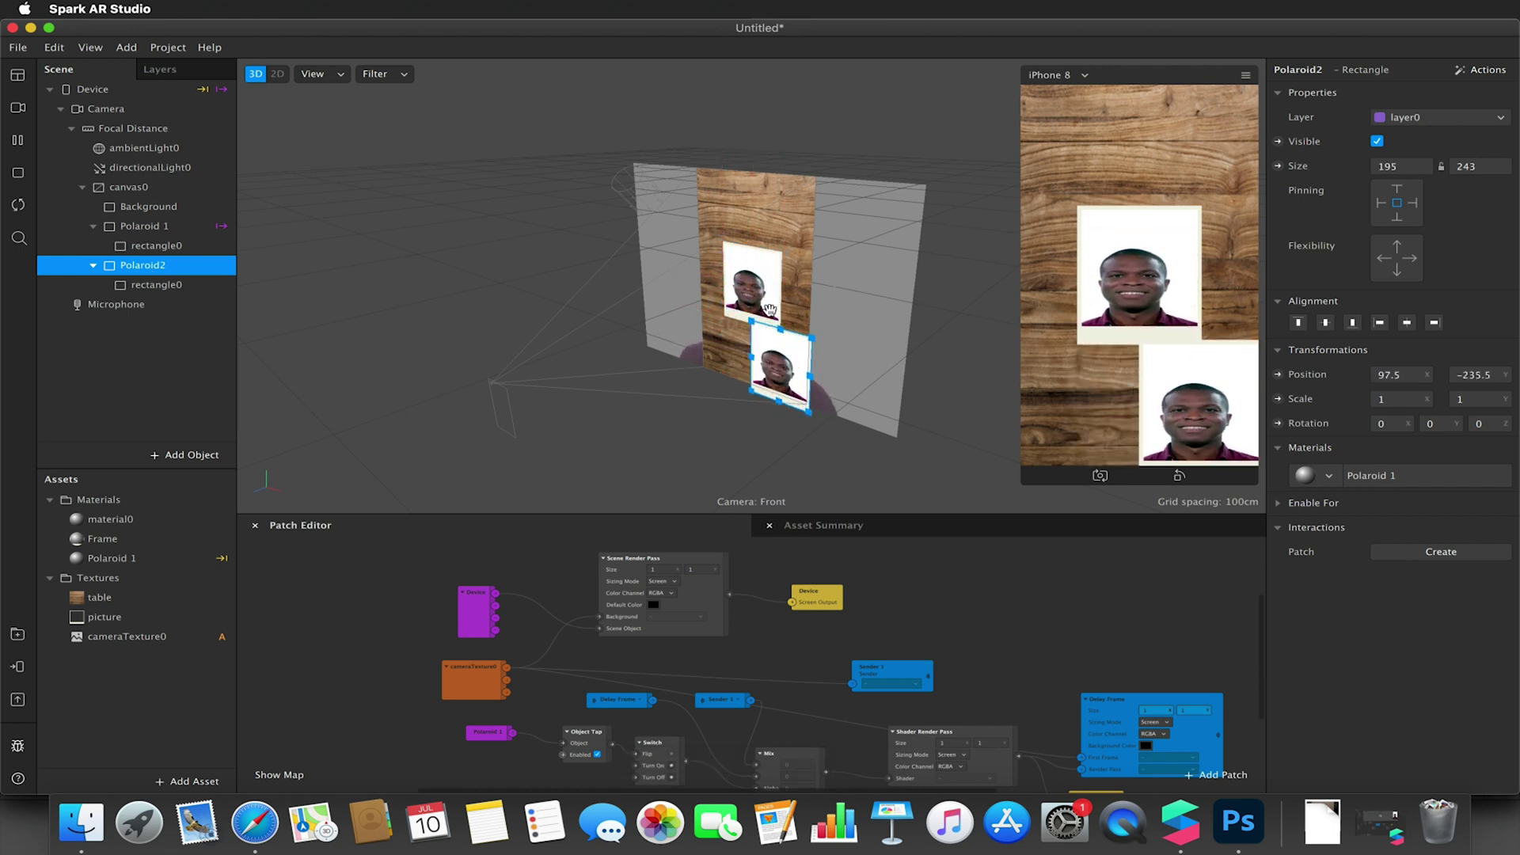
Step: Move Polaroid 1 to about -69.5, 168.5 and Polaroid2 to about 59.5, -145.5 so both fit on the table
{"action": "left_click", "coordinate": [756, 279]}
{"action": "left_click", "coordinate": [217, 227]}
{"action": "left_click_drag", "start_coordinate": [752, 275], "coordinate": [732, 217]}
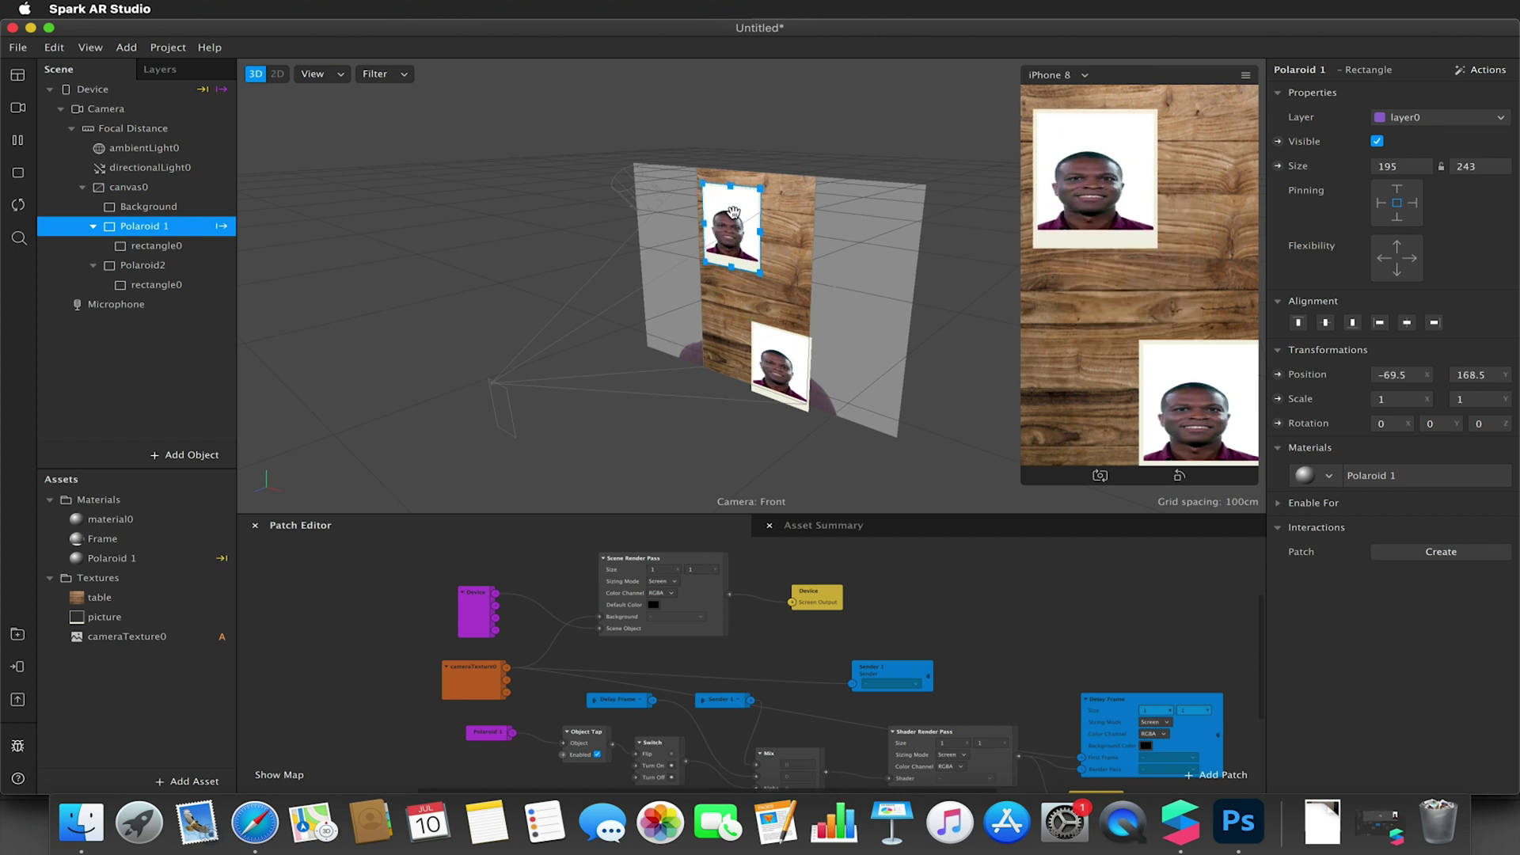
{"action": "left_click", "coordinate": [143, 266]}
{"action": "left_click_drag", "start_coordinate": [753, 349], "coordinate": [742, 317]}
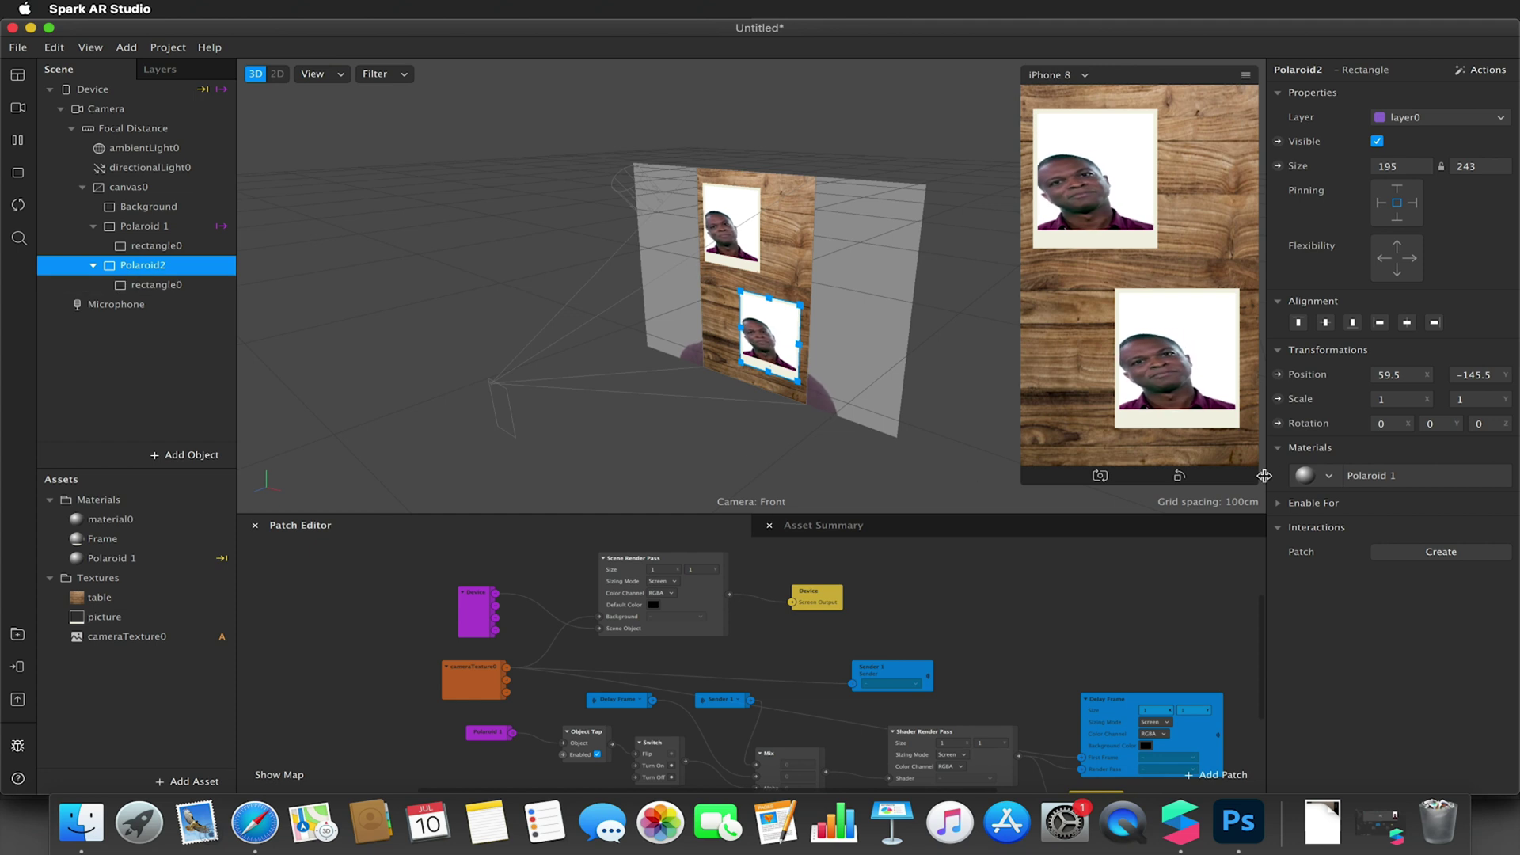
Step: Duplicate the Polaroid 1 material and assign the copy to the Polaroid2 rectangle
{"action": "double_click", "coordinate": [116, 563]}
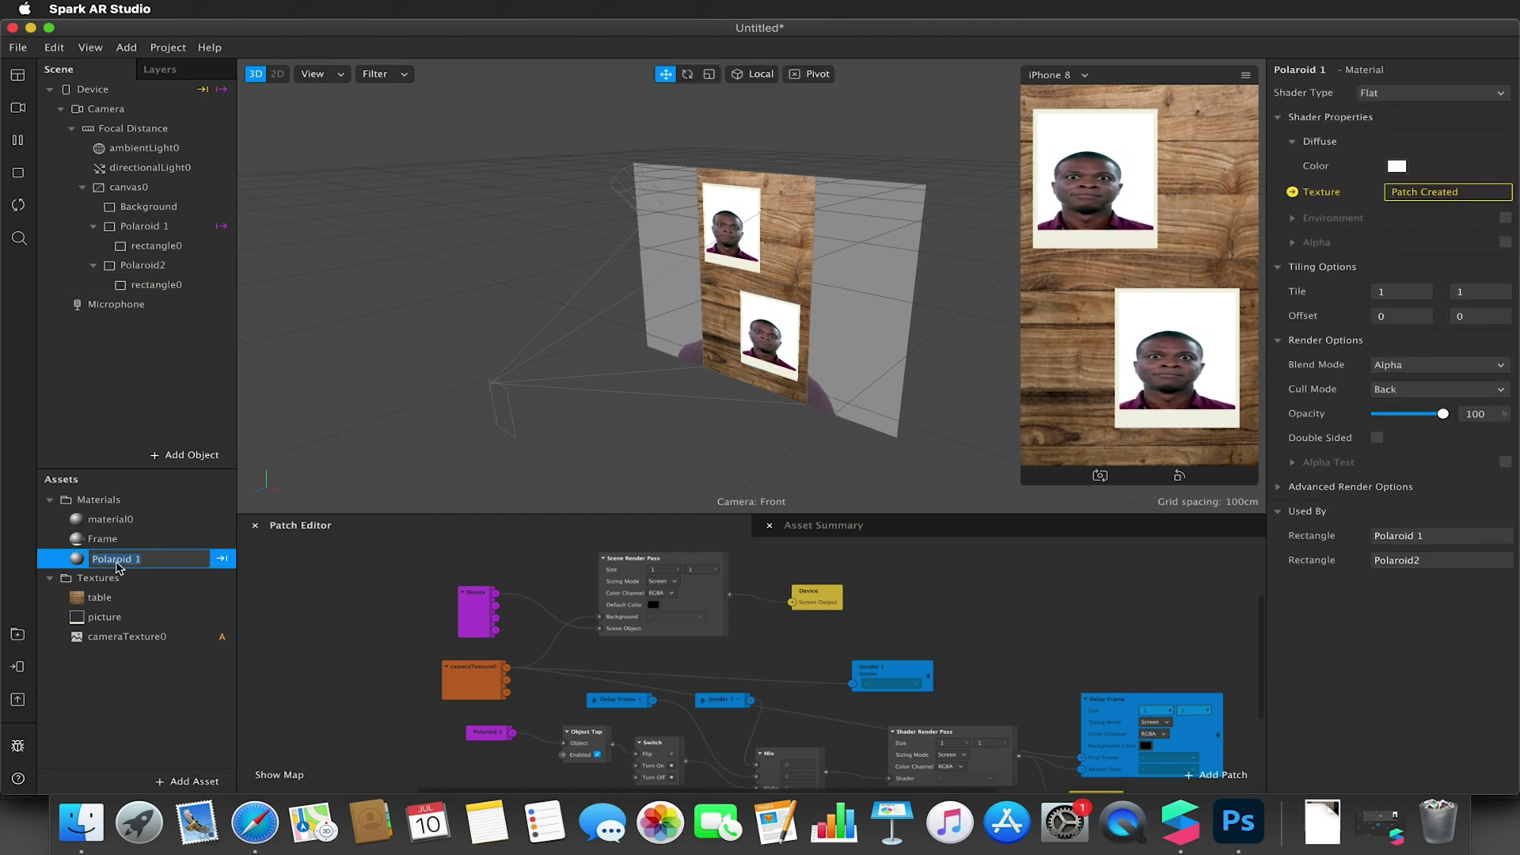
{"action": "left_click", "coordinate": [71, 540]}
{"action": "left_click", "coordinate": [91, 557]}
{"action": "key", "text": "super+d"}
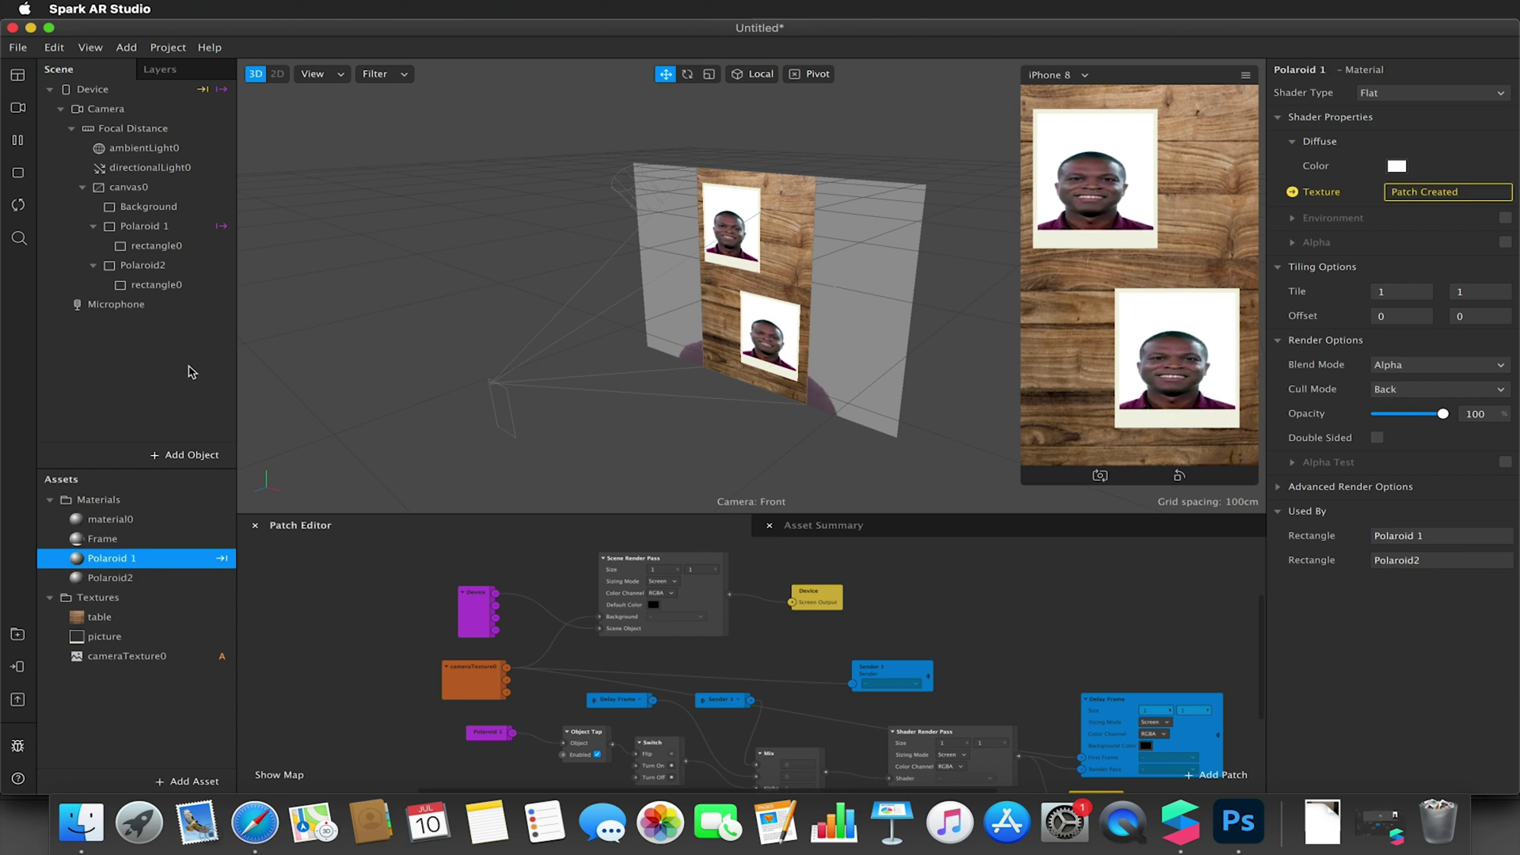
{"action": "left_click", "coordinate": [150, 265]}
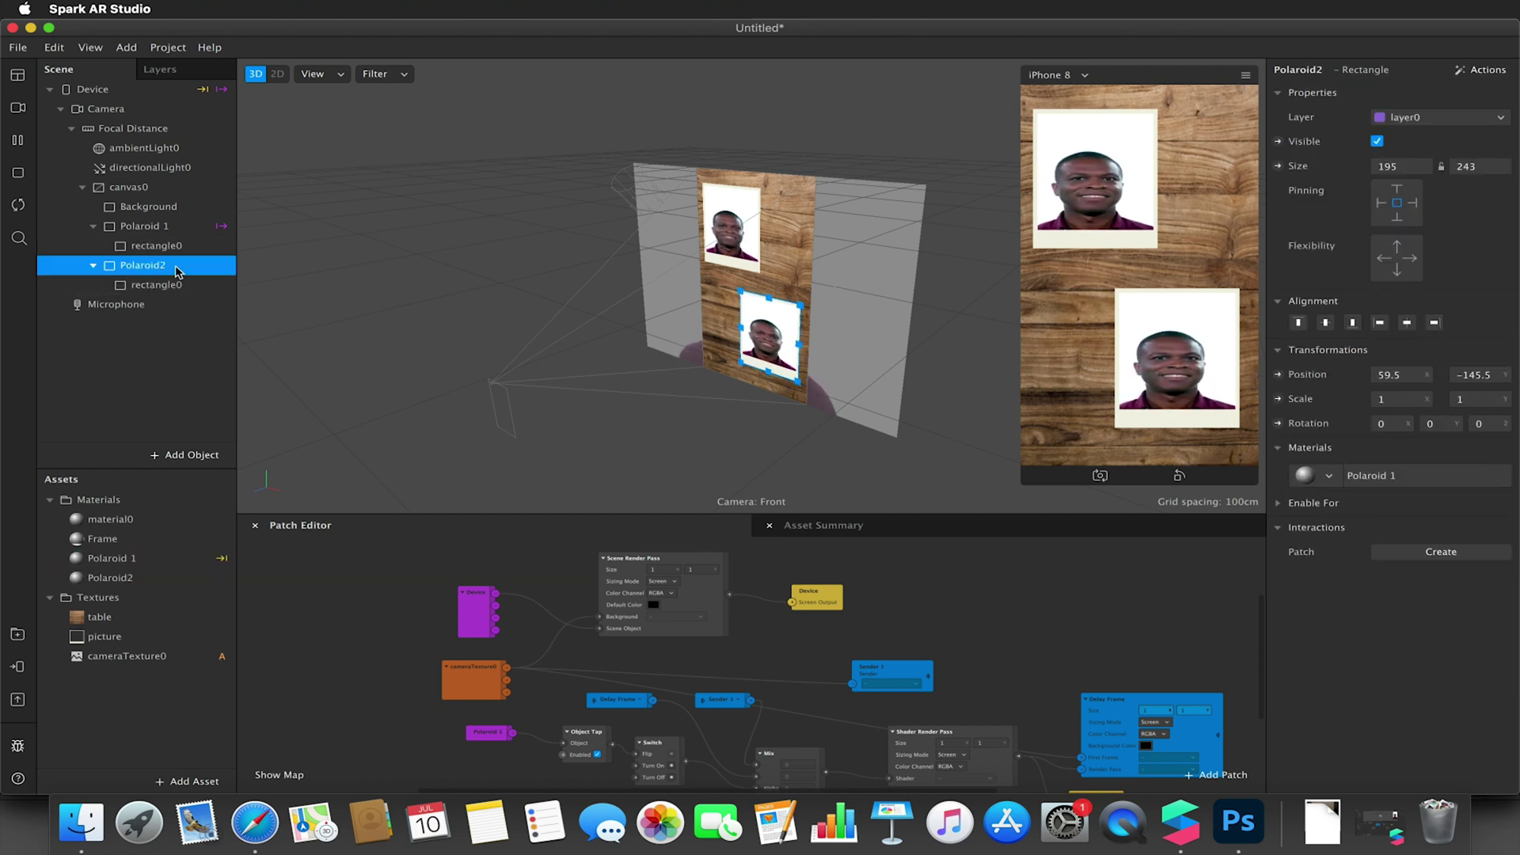
{"action": "left_click", "coordinate": [1319, 475]}
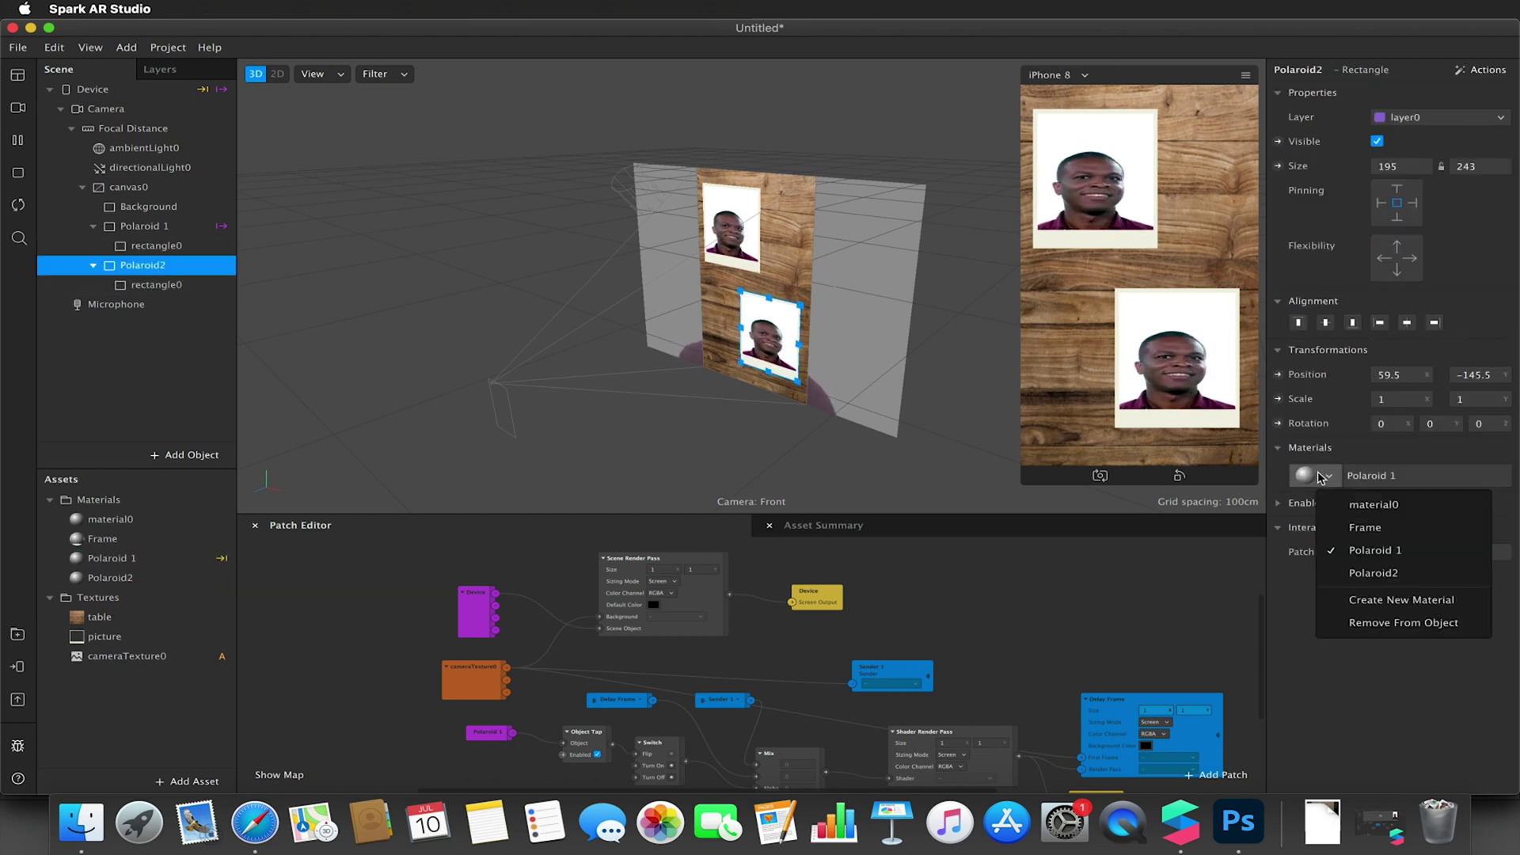
{"action": "left_click", "coordinate": [1374, 575]}
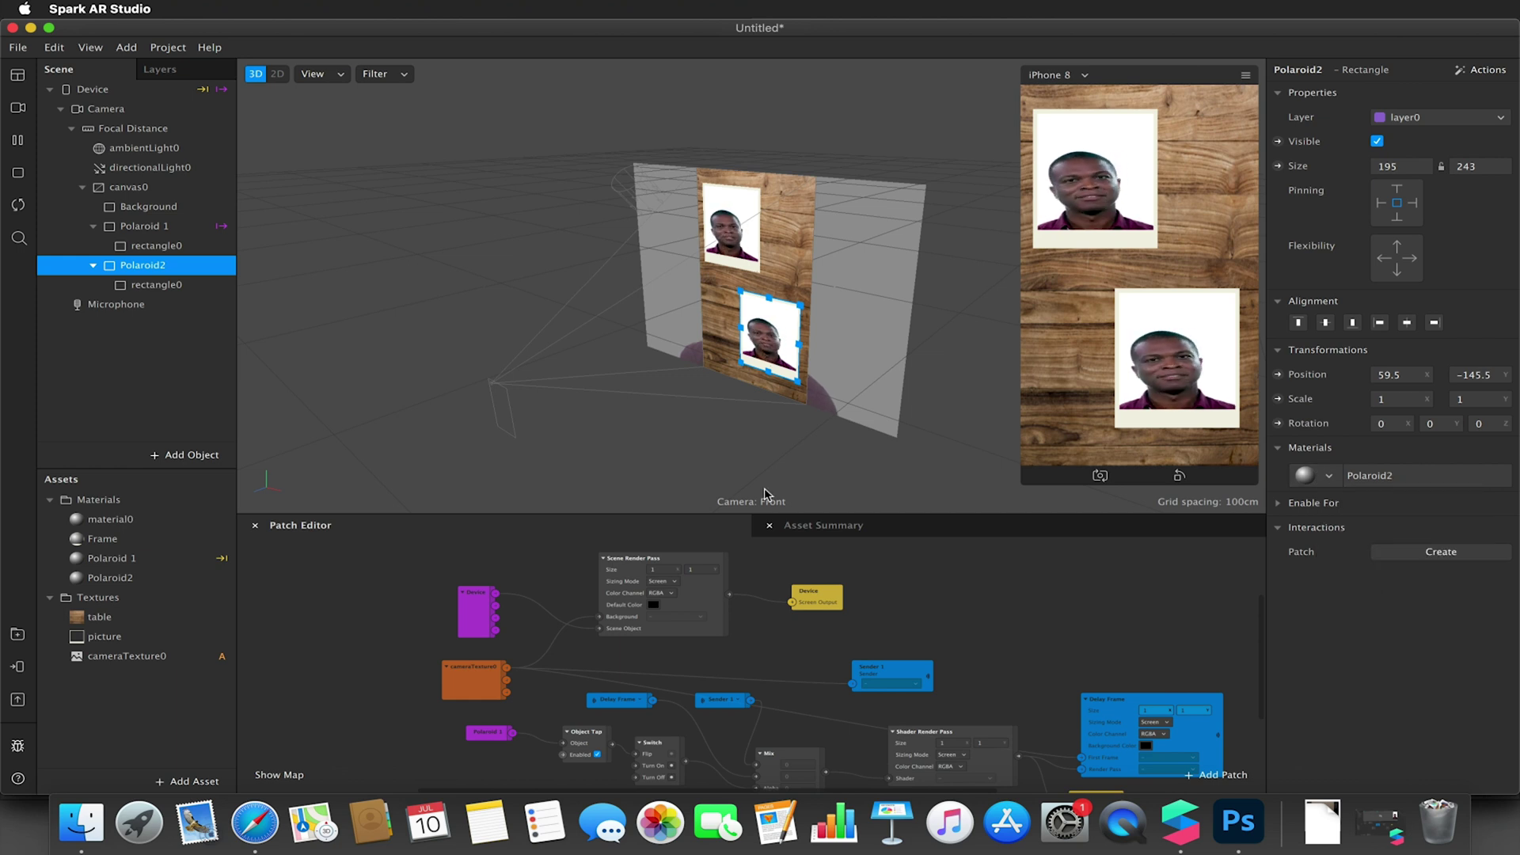
Step: Create an Object Tap patch for the Polaroid2 rectangle and place it below the first polaroid's patch chain
{"action": "left_click", "coordinate": [209, 588]}
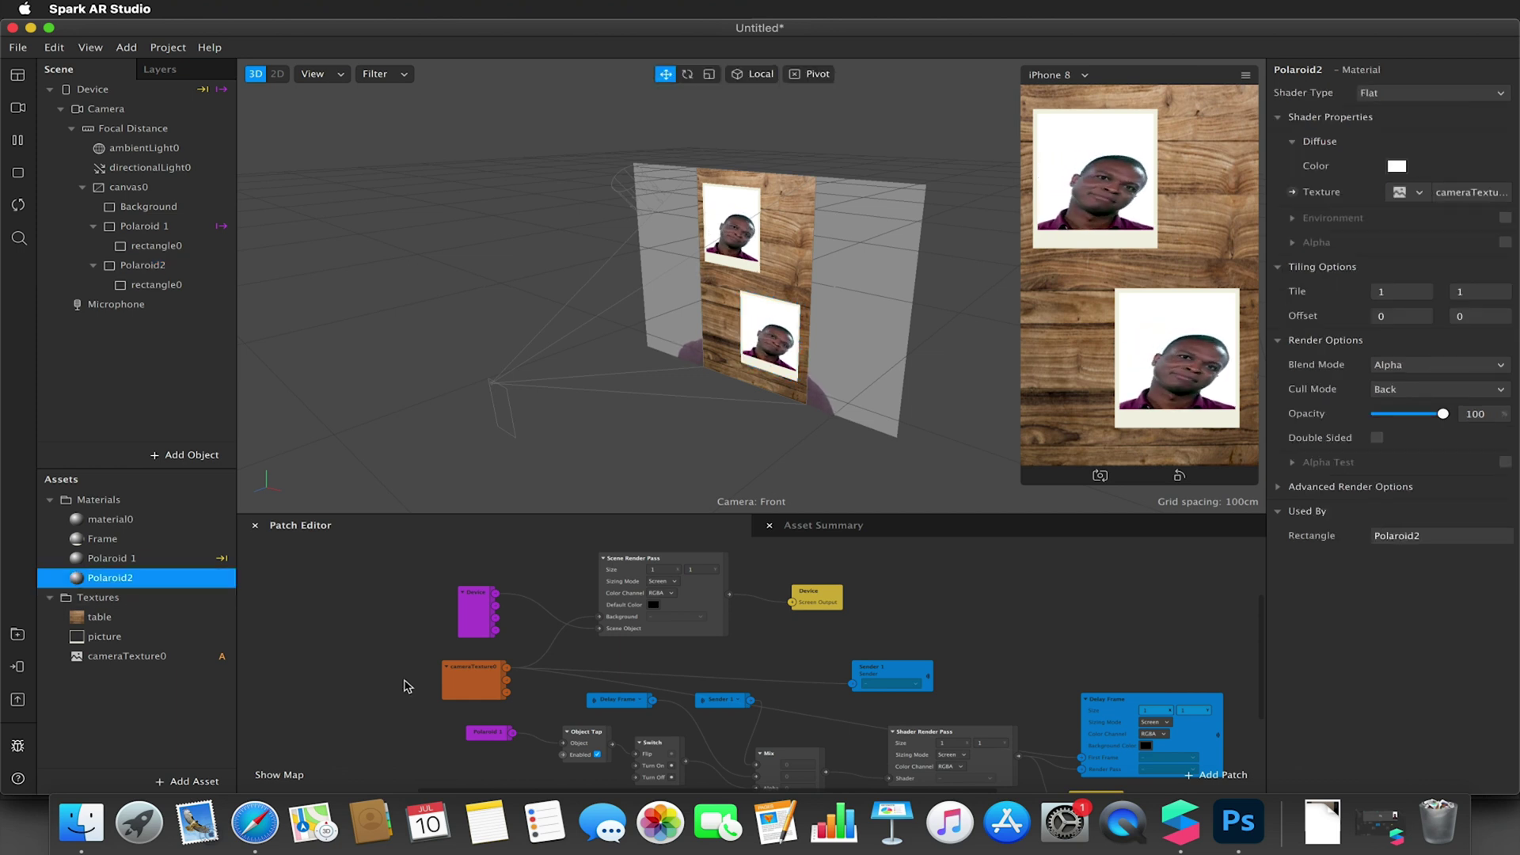
{"action": "left_click", "coordinate": [176, 265]}
{"action": "scroll", "coordinate": [325, 585], "scroll_direction": "down", "scroll_amount": 3}
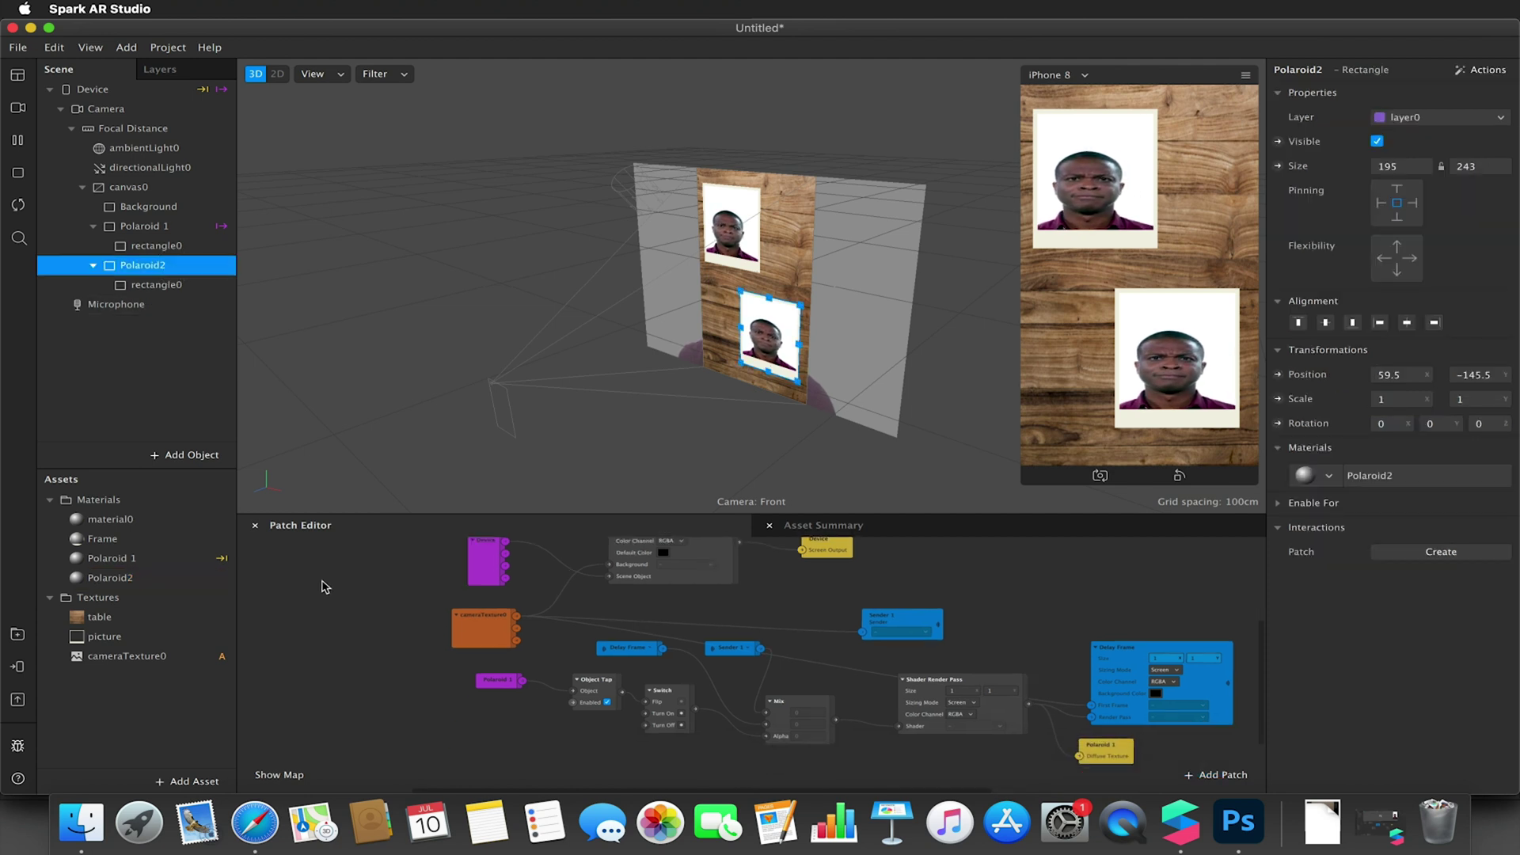
{"action": "scroll", "coordinate": [324, 586], "scroll_direction": "down", "scroll_amount": 3}
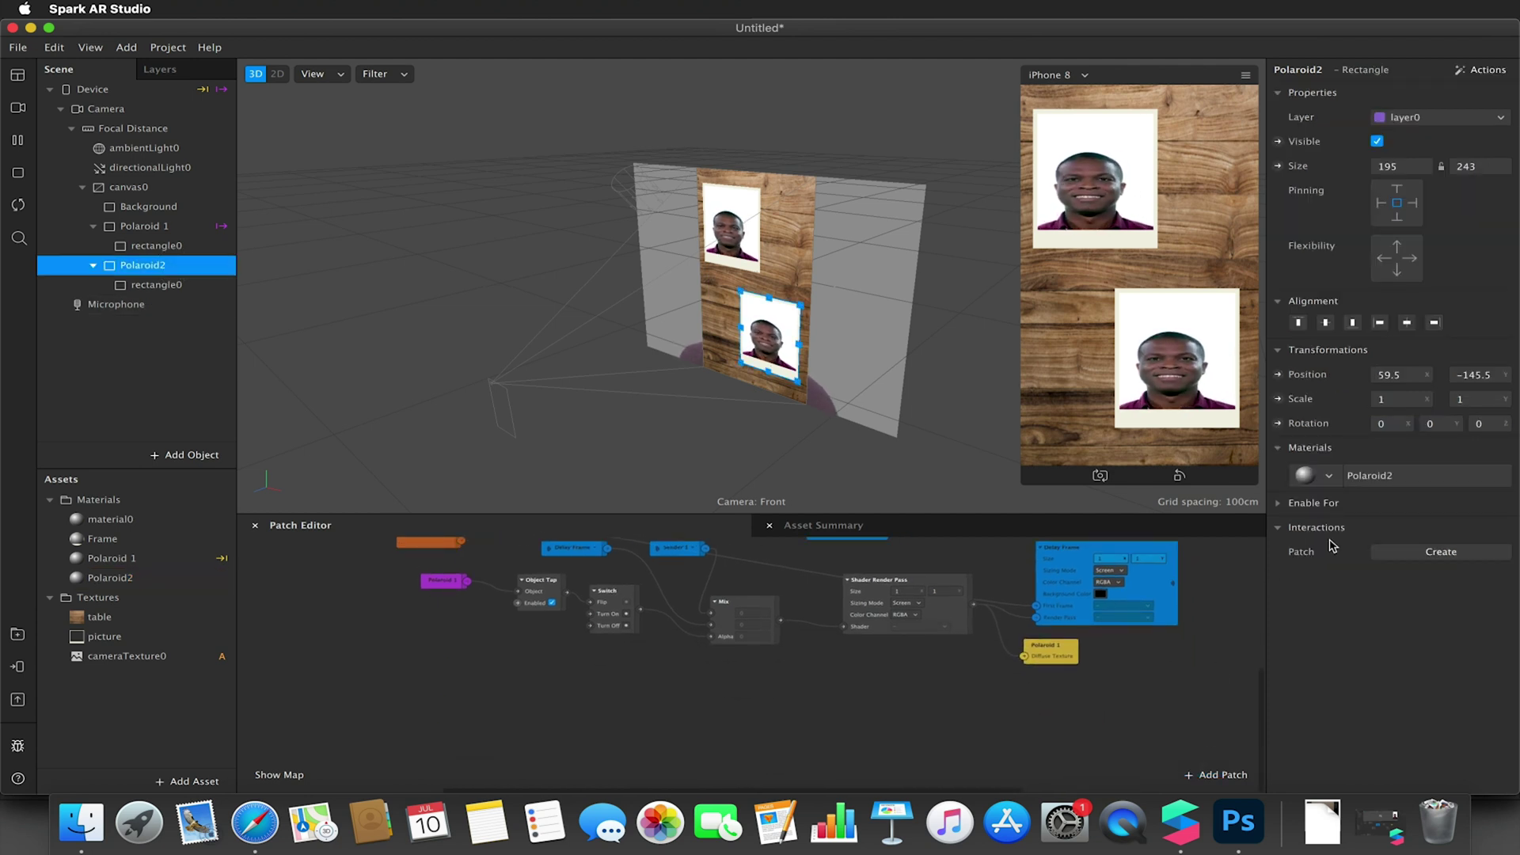
{"action": "left_click", "coordinate": [1394, 554]}
{"action": "left_click", "coordinate": [1410, 567]}
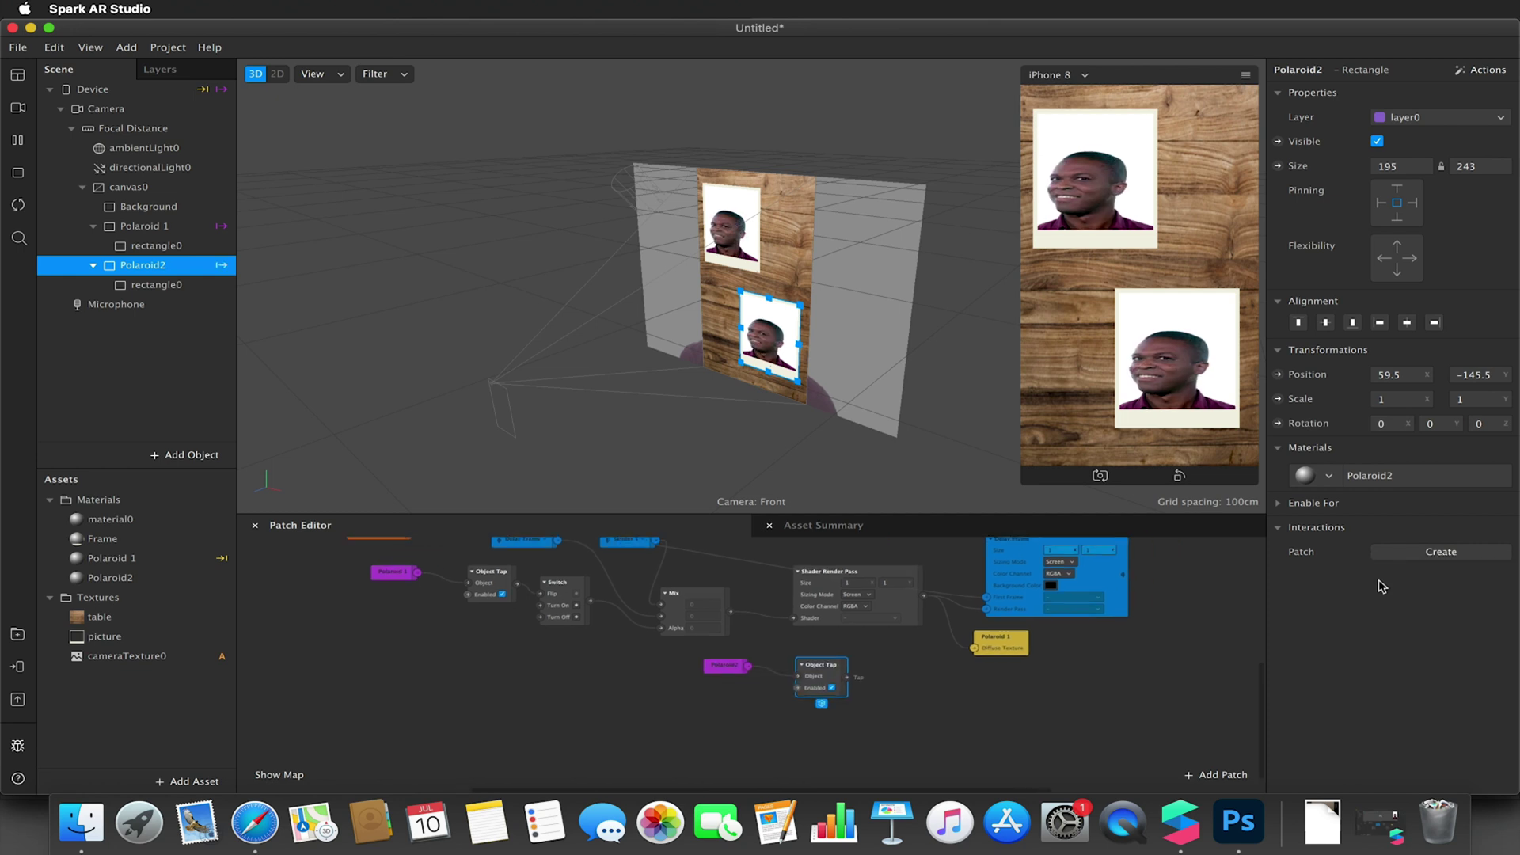
{"action": "left_click_drag", "start_coordinate": [842, 686], "coordinate": [532, 766]}
{"action": "left_click", "coordinate": [638, 723]}
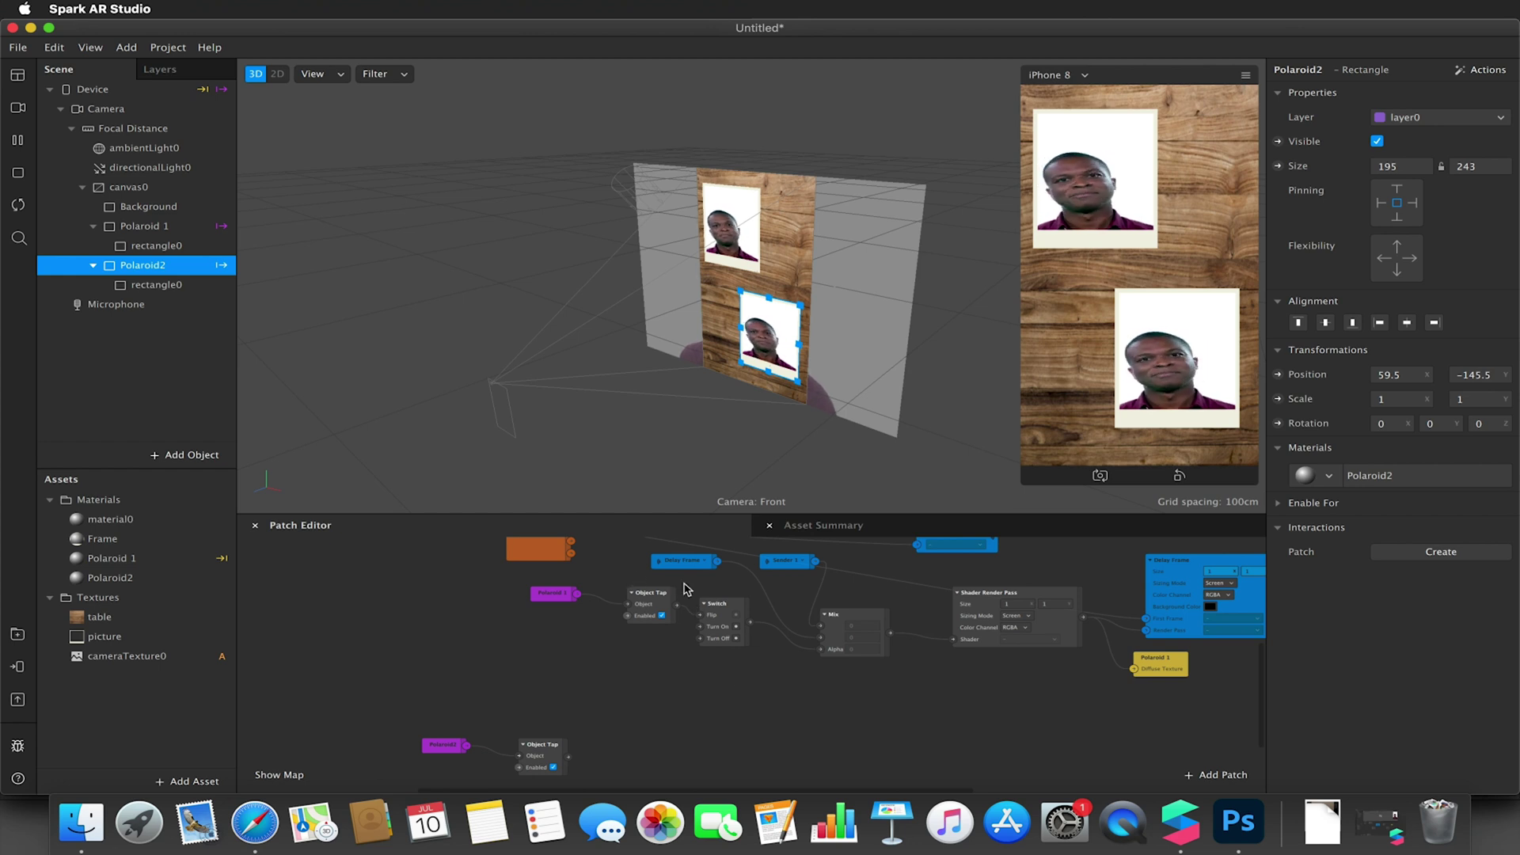
Step: Duplicate the Switch, Mix, Shader Render Pass and Delay Frame patches beside the Polaroid2 Object Tap, and connect the tap to the copied Switch's Flip input
{"action": "left_click_drag", "start_coordinate": [695, 581], "coordinate": [1186, 718]}
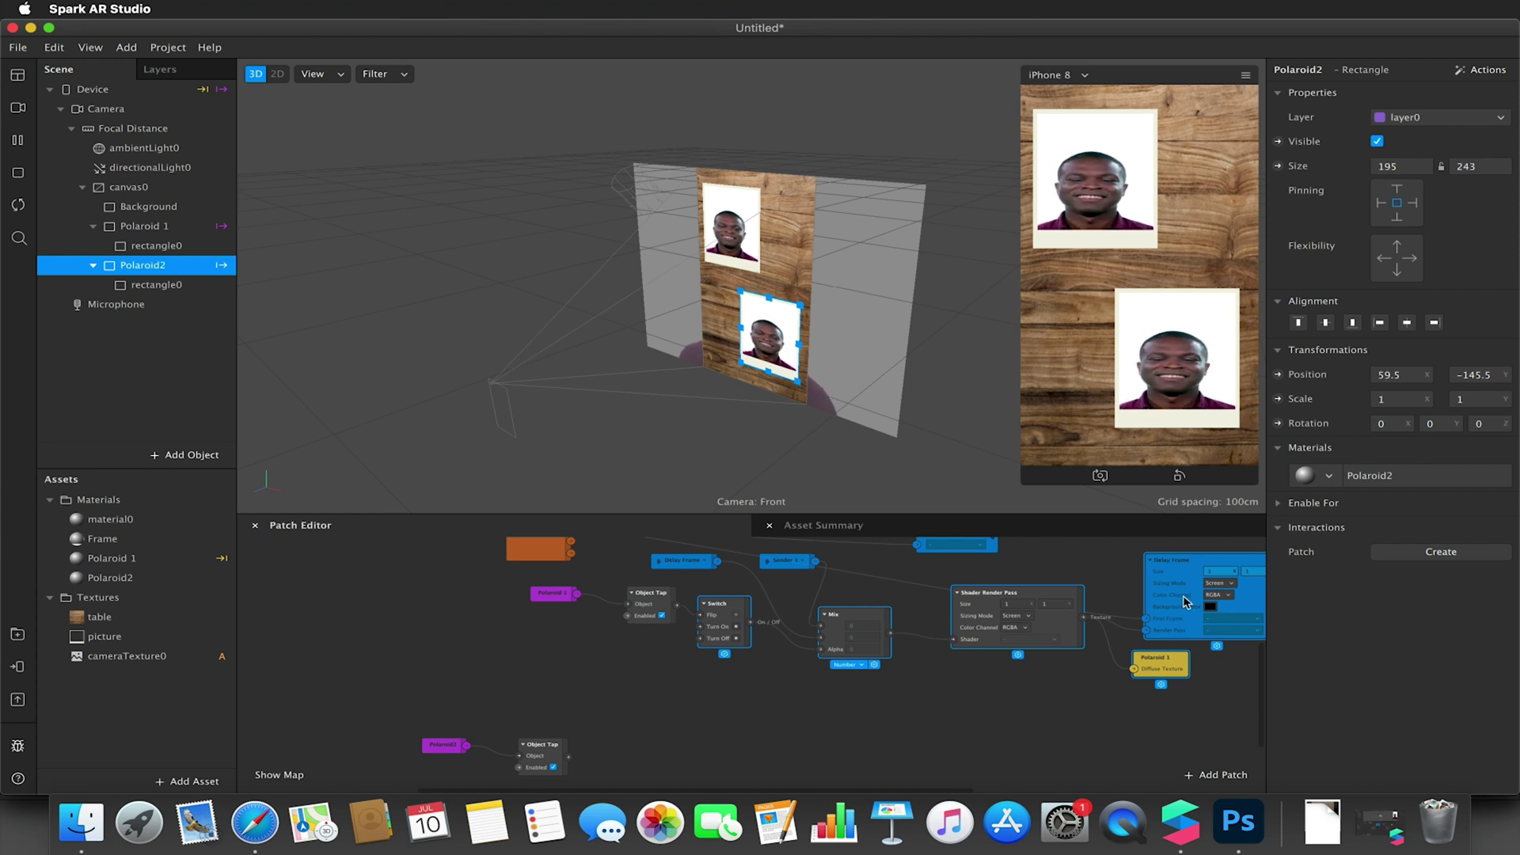
{"action": "key", "text": "super+d"}
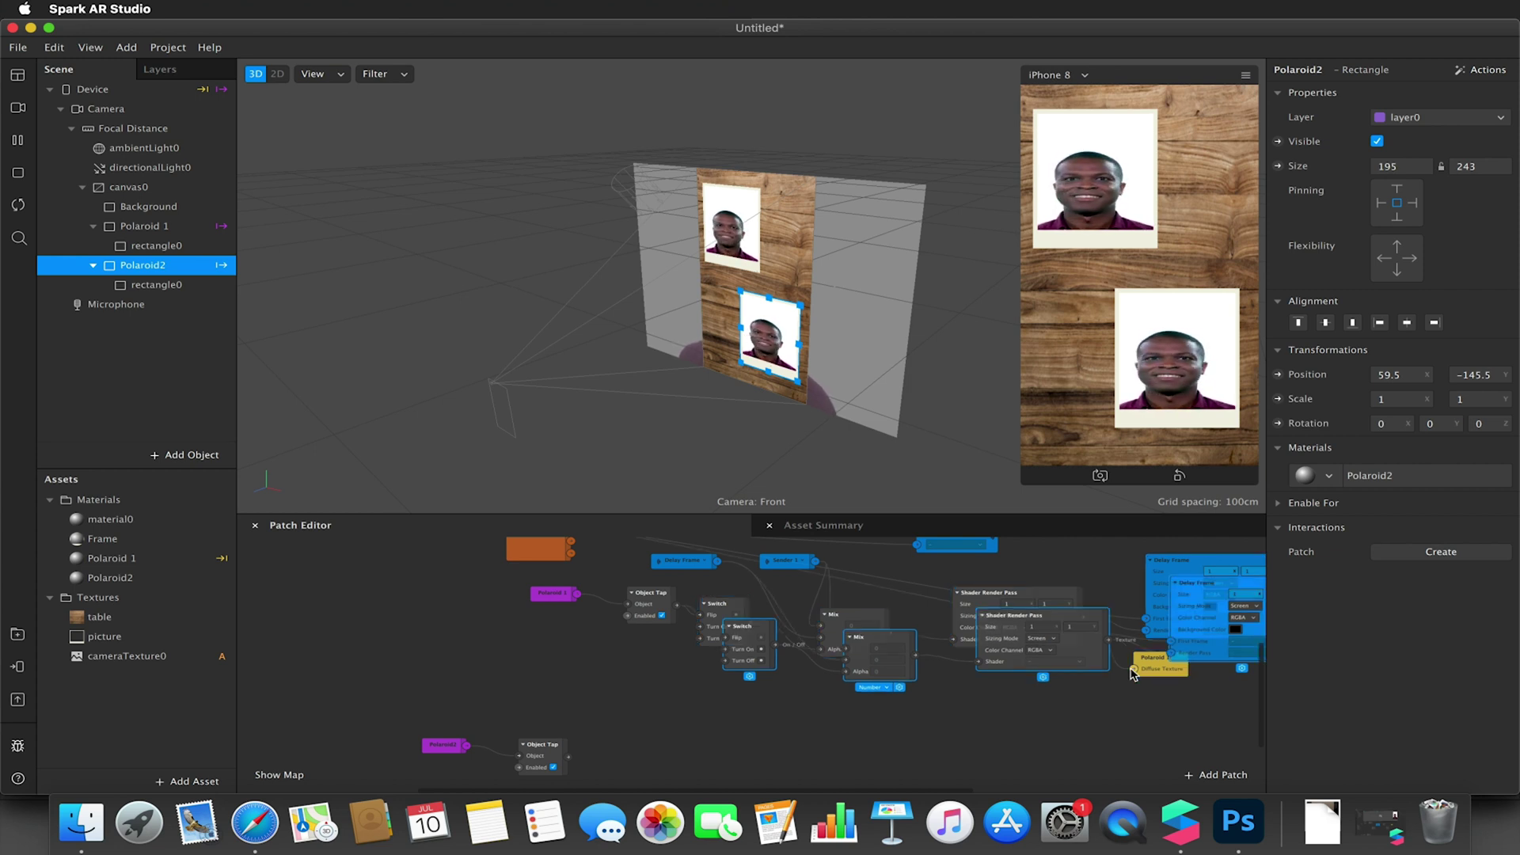
{"action": "left_click_drag", "start_coordinate": [758, 650], "coordinate": [661, 758]}
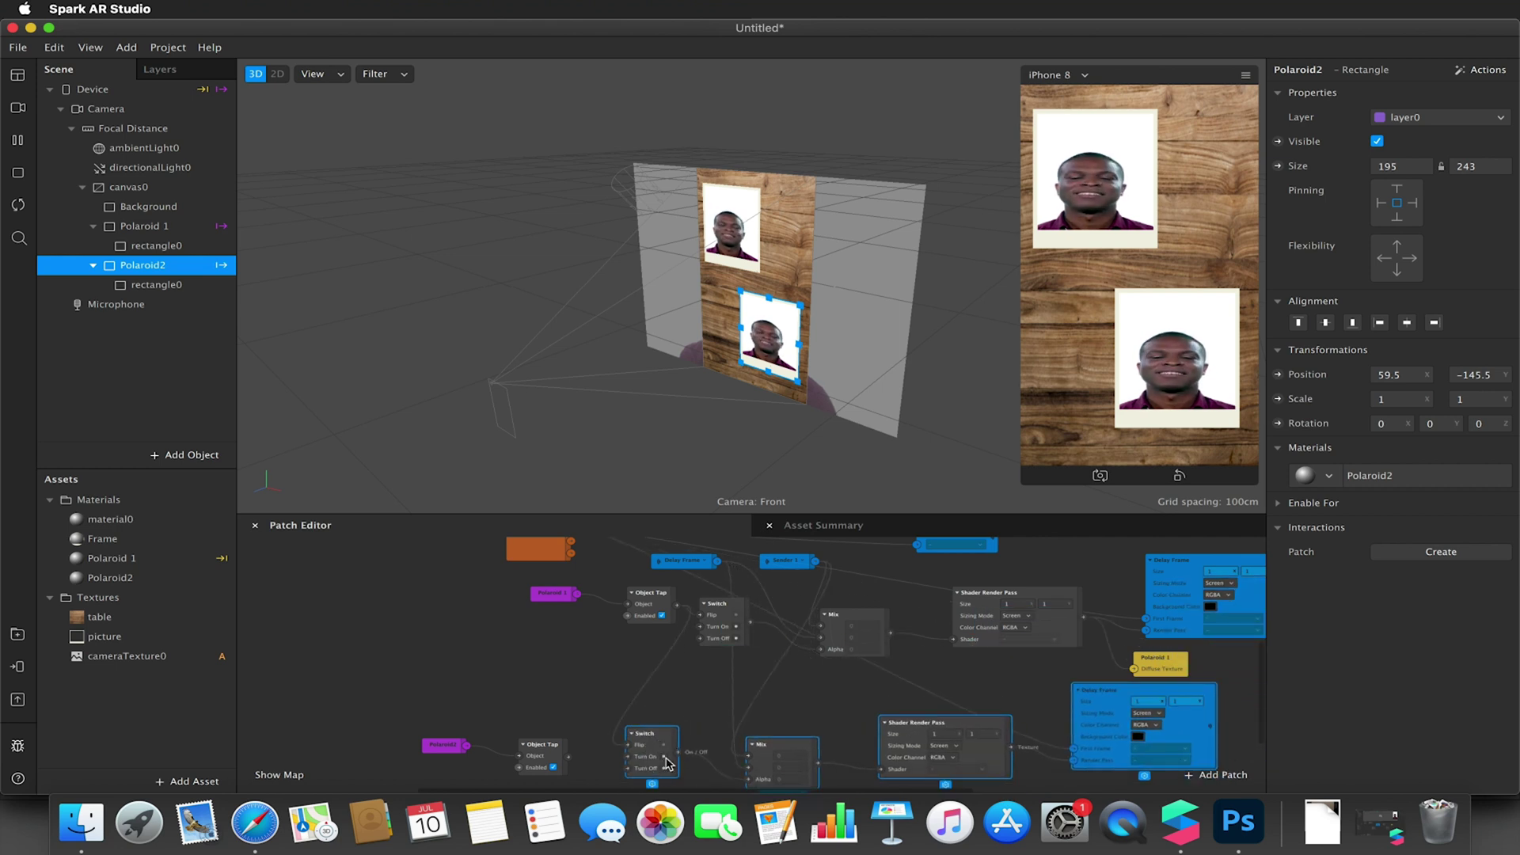
{"action": "left_click_drag", "start_coordinate": [570, 759], "coordinate": [631, 748]}
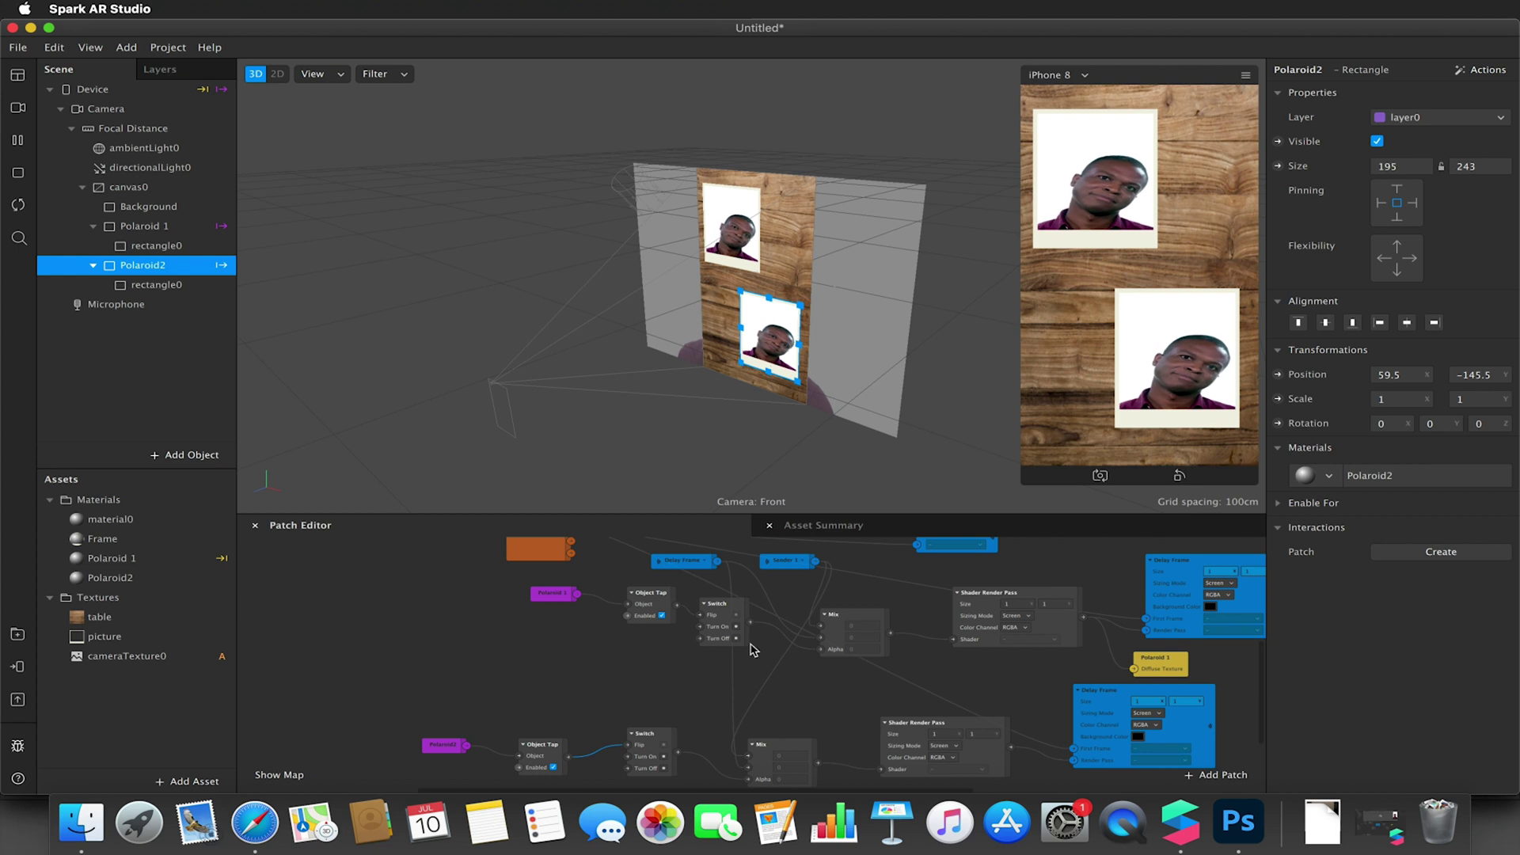
Step: Remove the copied Mix patch's two links to the first chain's receivers and add a new Receiver patch above it
{"action": "left_click", "coordinate": [744, 718]}
{"action": "left_click", "coordinate": [733, 712]}
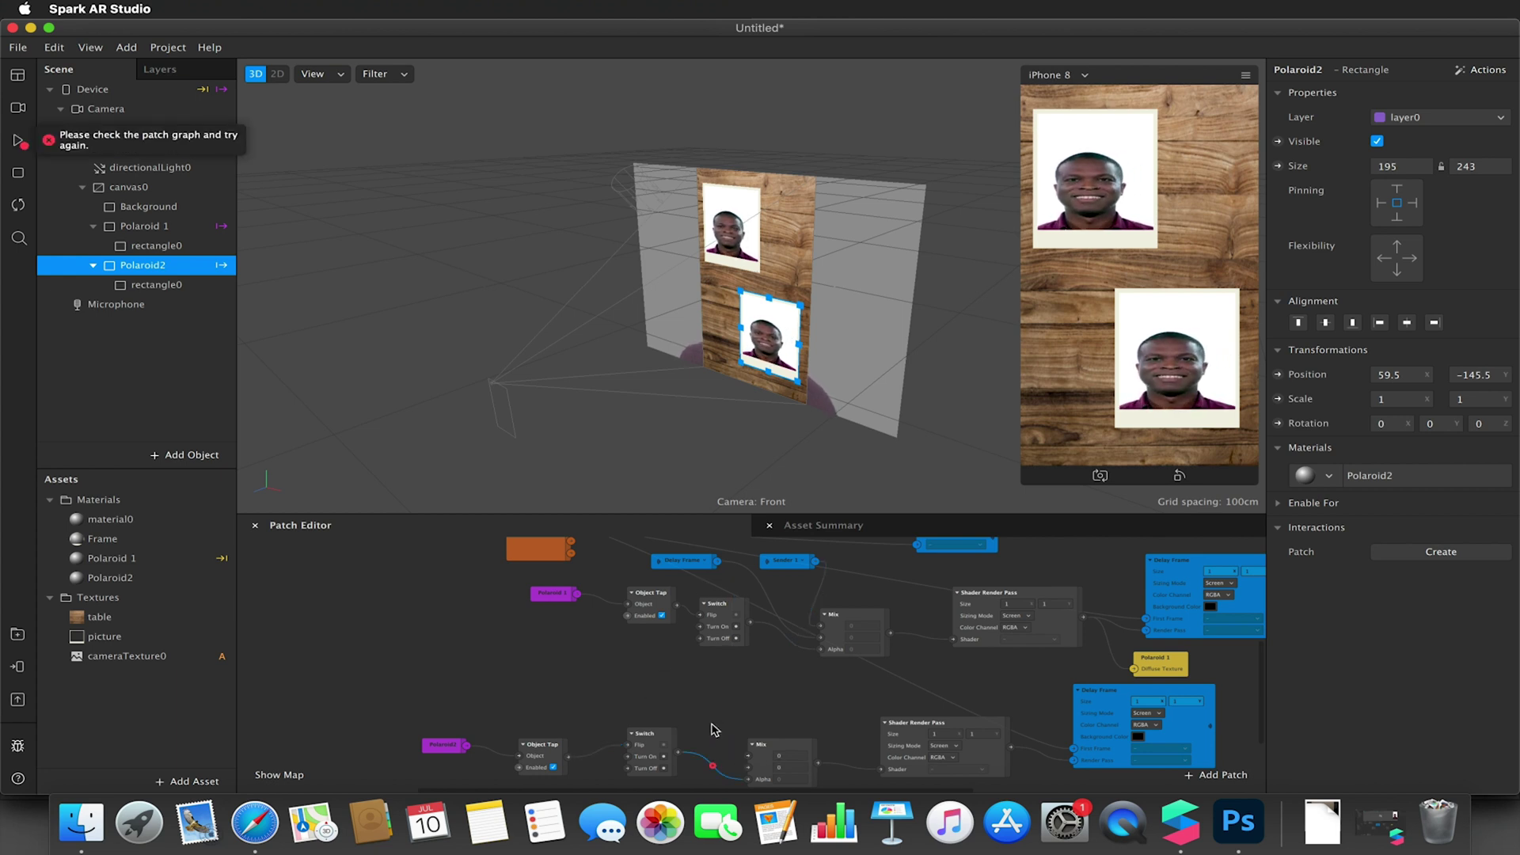
{"action": "double_click", "coordinate": [697, 714]}
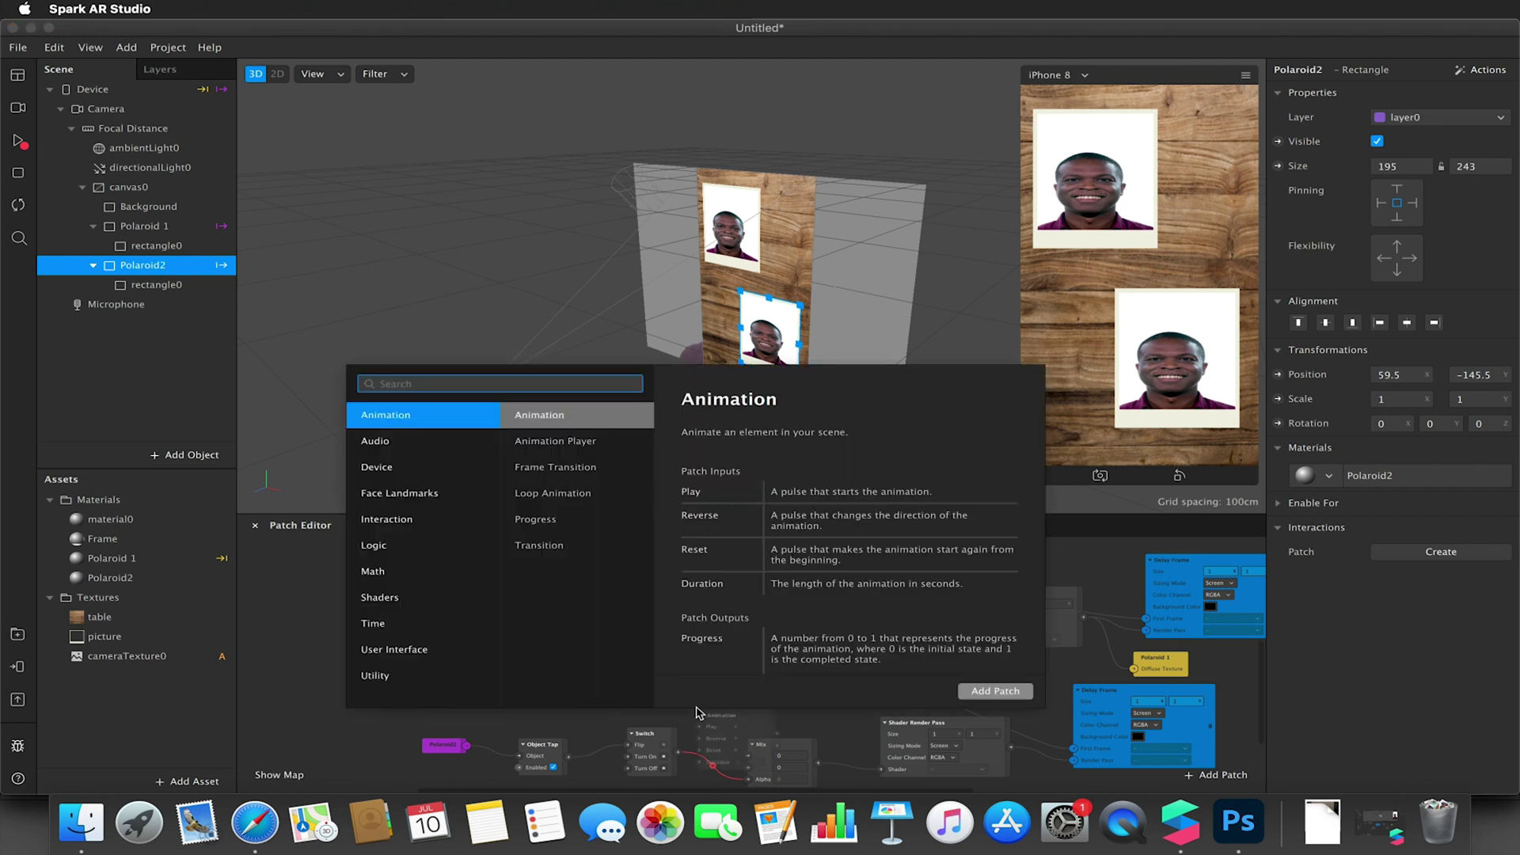
{"action": "type", "text": "recie"}
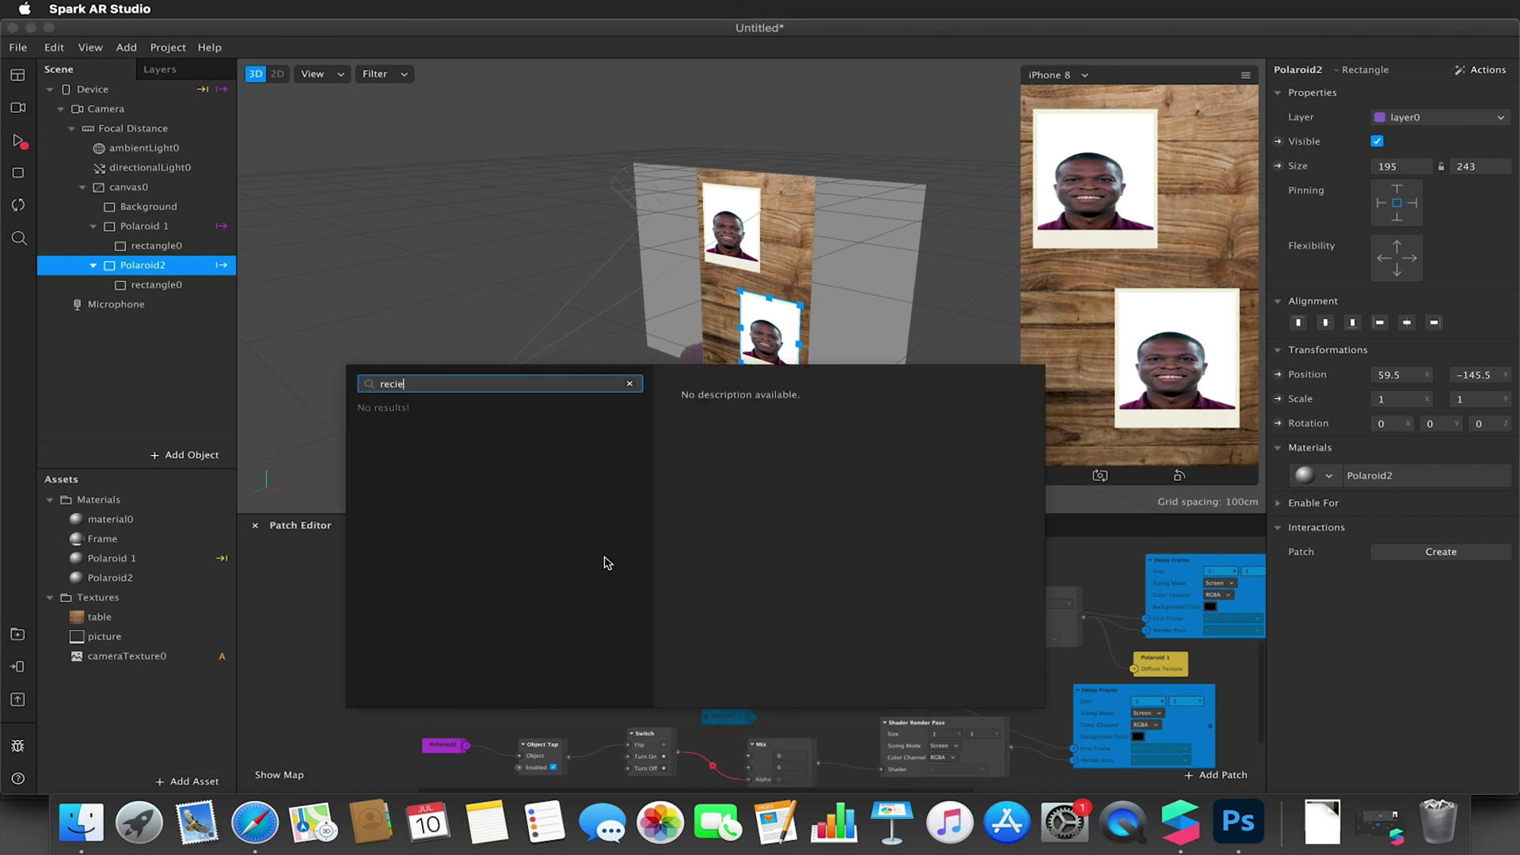
{"action": "key", "text": "BackSpace"}
{"action": "key", "text": "BackSpace"}
{"action": "type", "text": "e"}
{"action": "left_click", "coordinate": [1009, 694]}
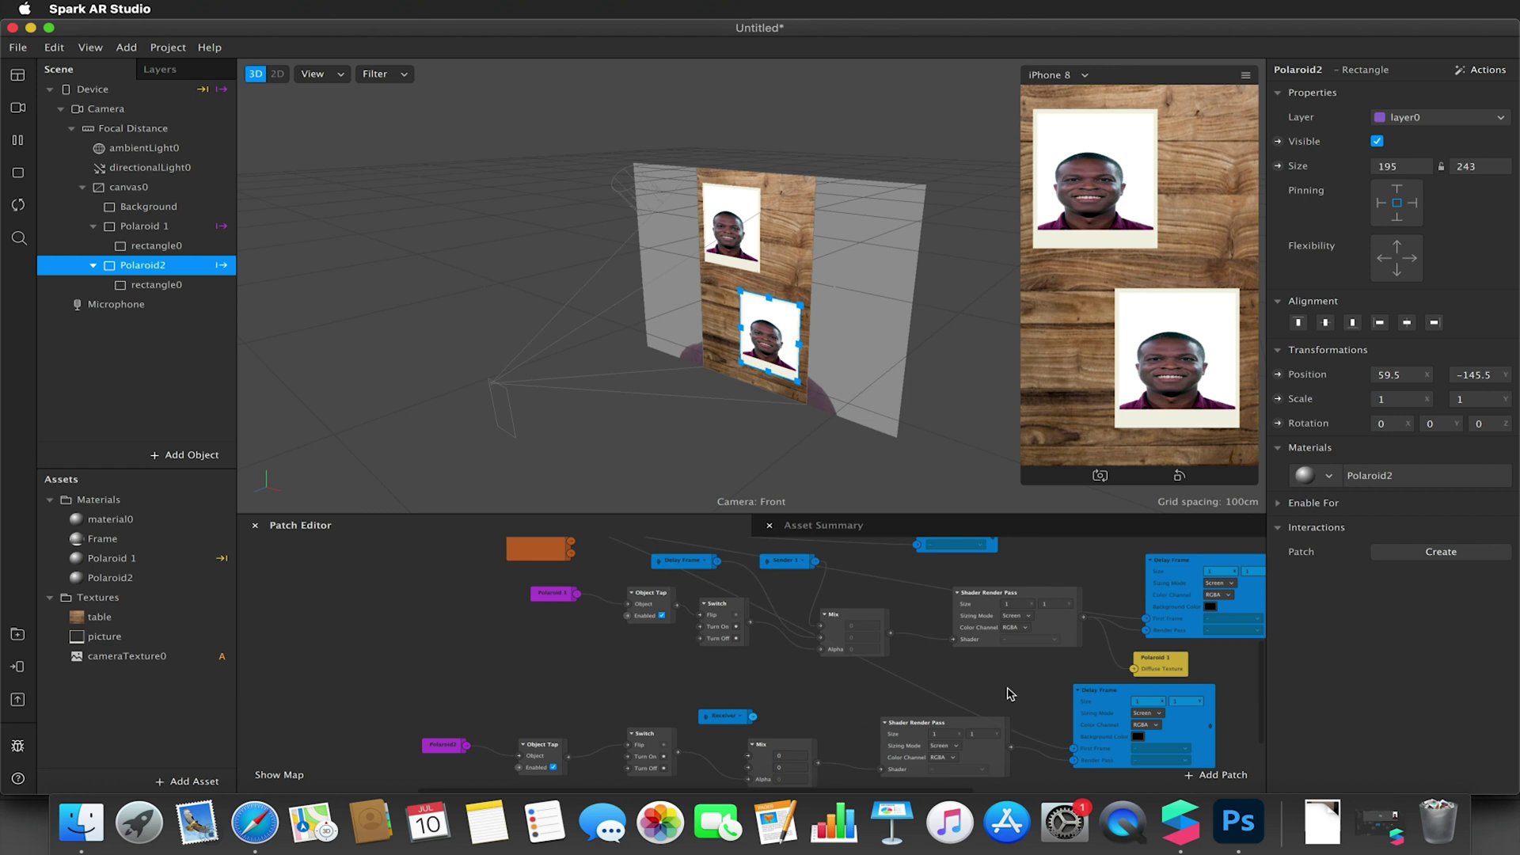
Step: Duplicate the Sender 1 patch, place the copy below the original and rename it Sender 2
{"action": "left_click", "coordinate": [736, 719]}
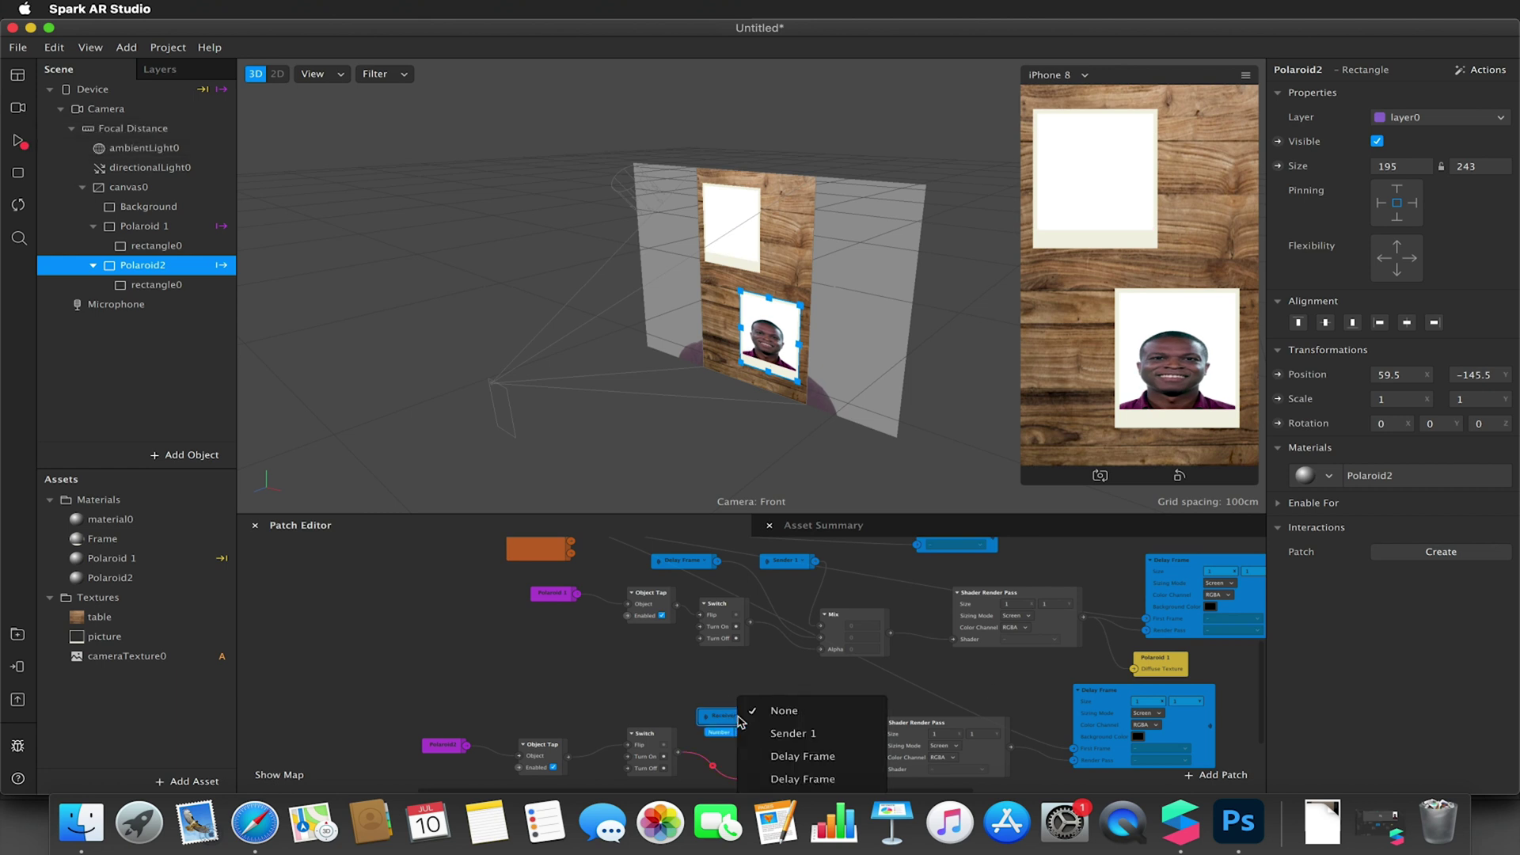
{"action": "left_click", "coordinate": [694, 695]}
{"action": "scroll", "coordinate": [694, 694], "scroll_direction": "up", "scroll_amount": 5}
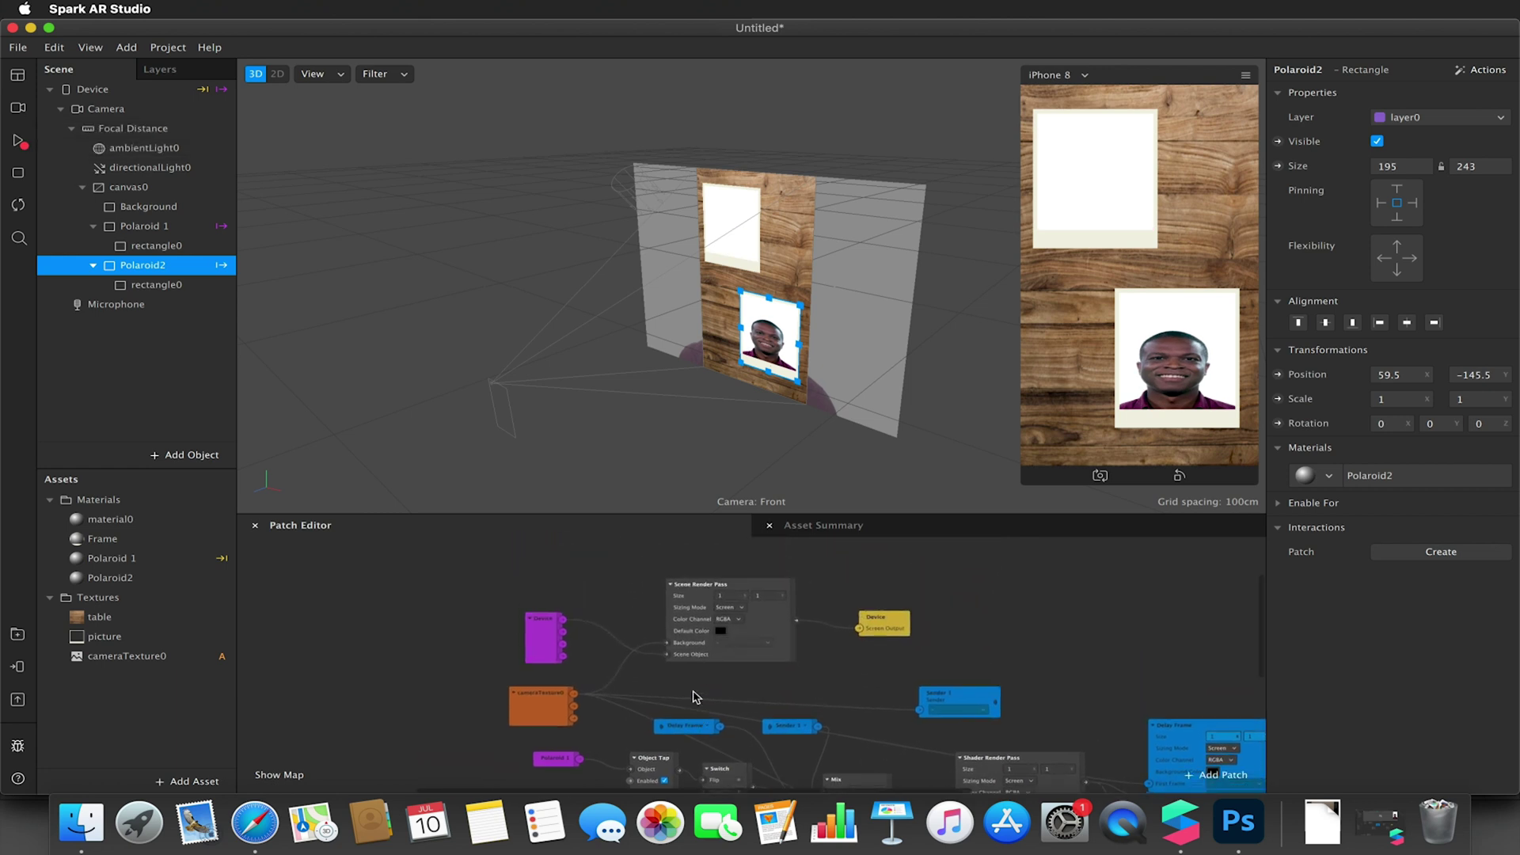
{"action": "left_click_drag", "start_coordinate": [944, 697], "coordinate": [967, 632]}
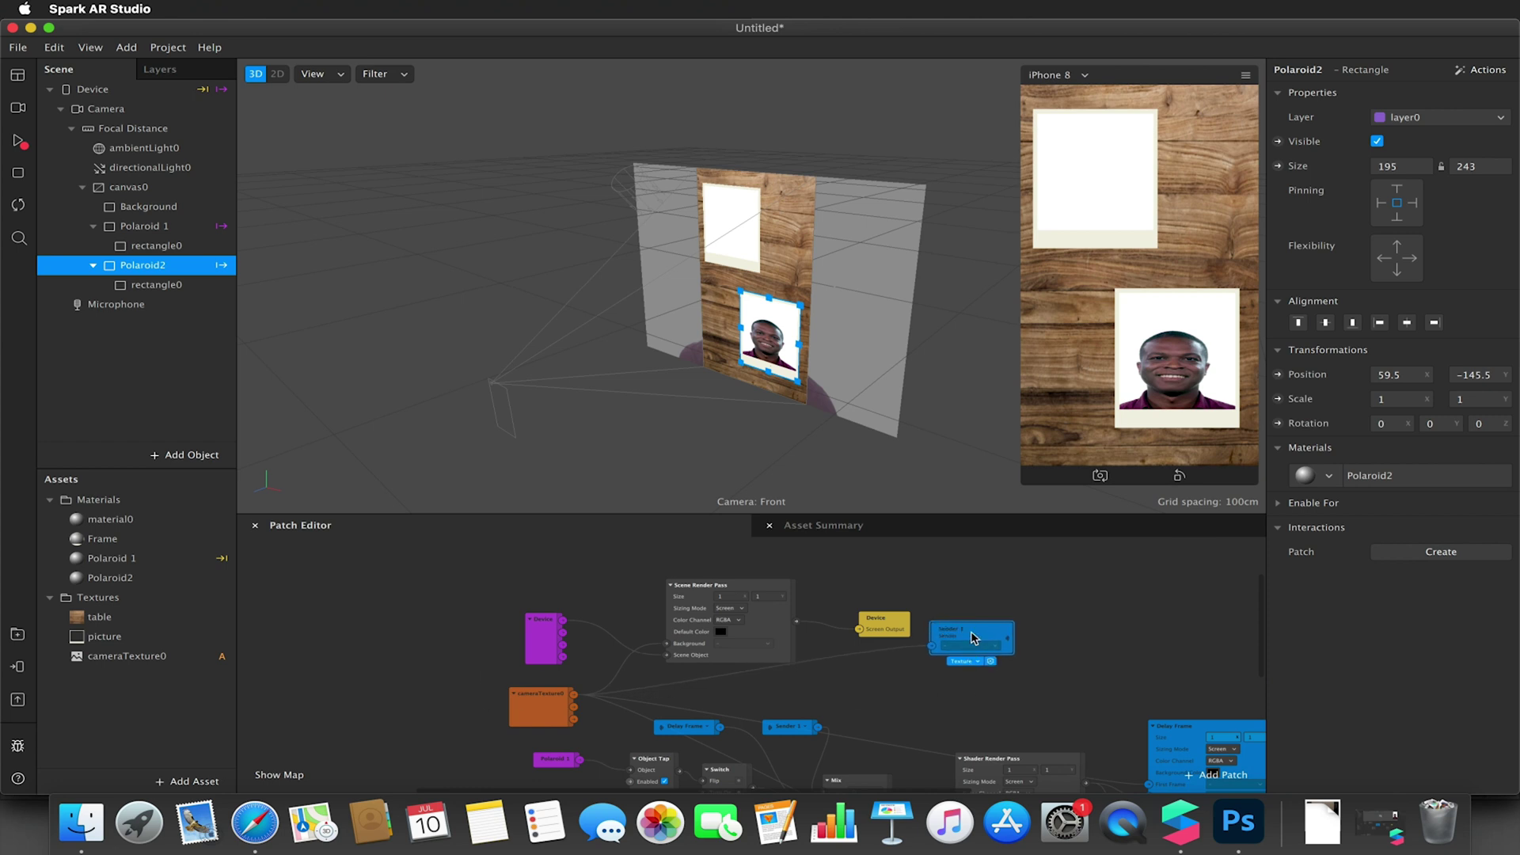
{"action": "key", "text": "super+d"}
{"action": "left_click_drag", "start_coordinate": [983, 657], "coordinate": [963, 686]}
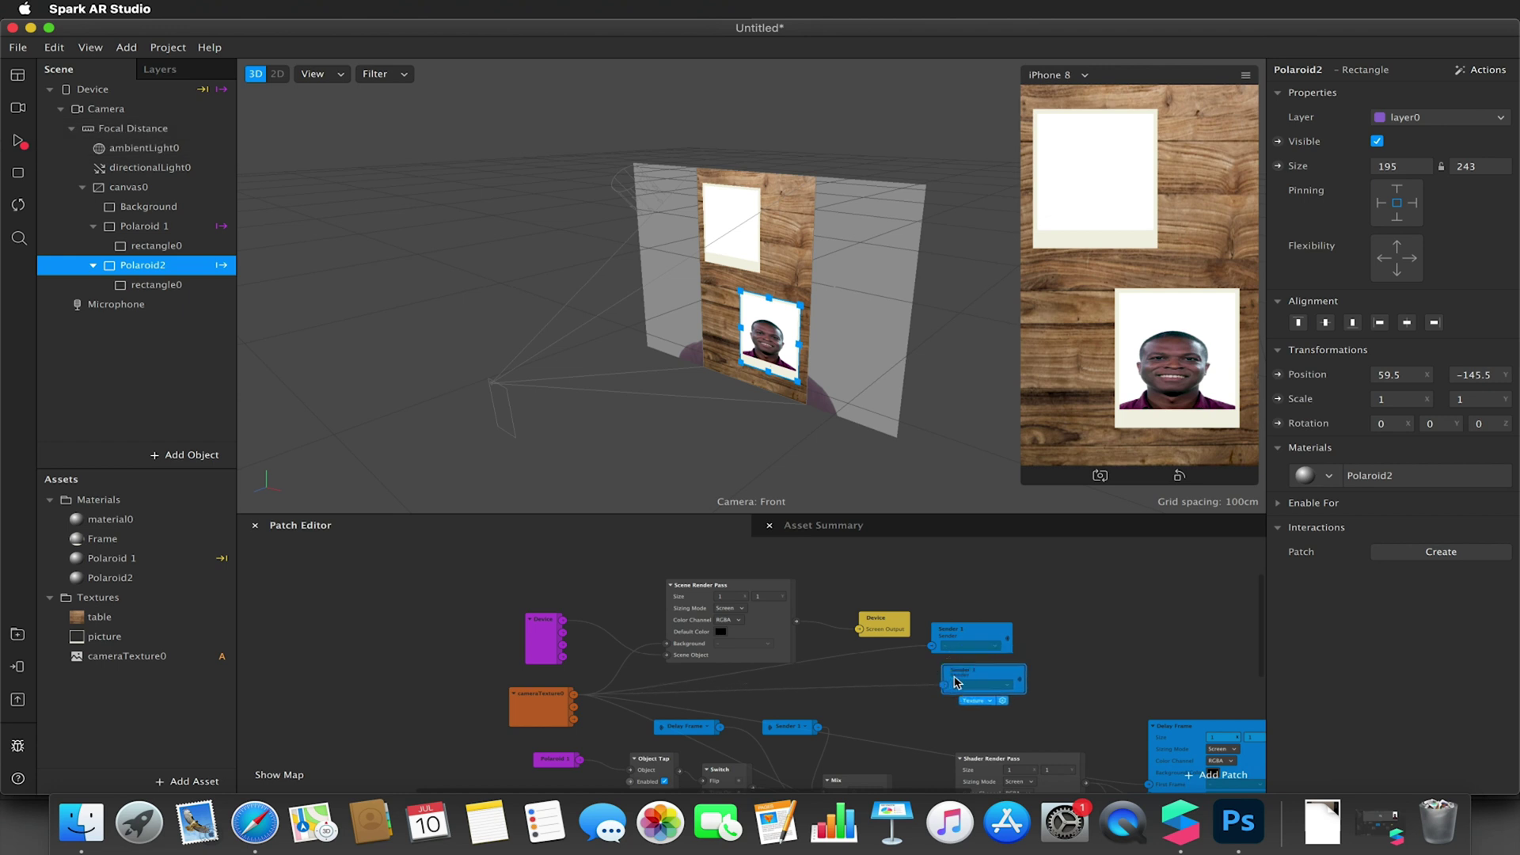
{"action": "double_click", "coordinate": [981, 672]}
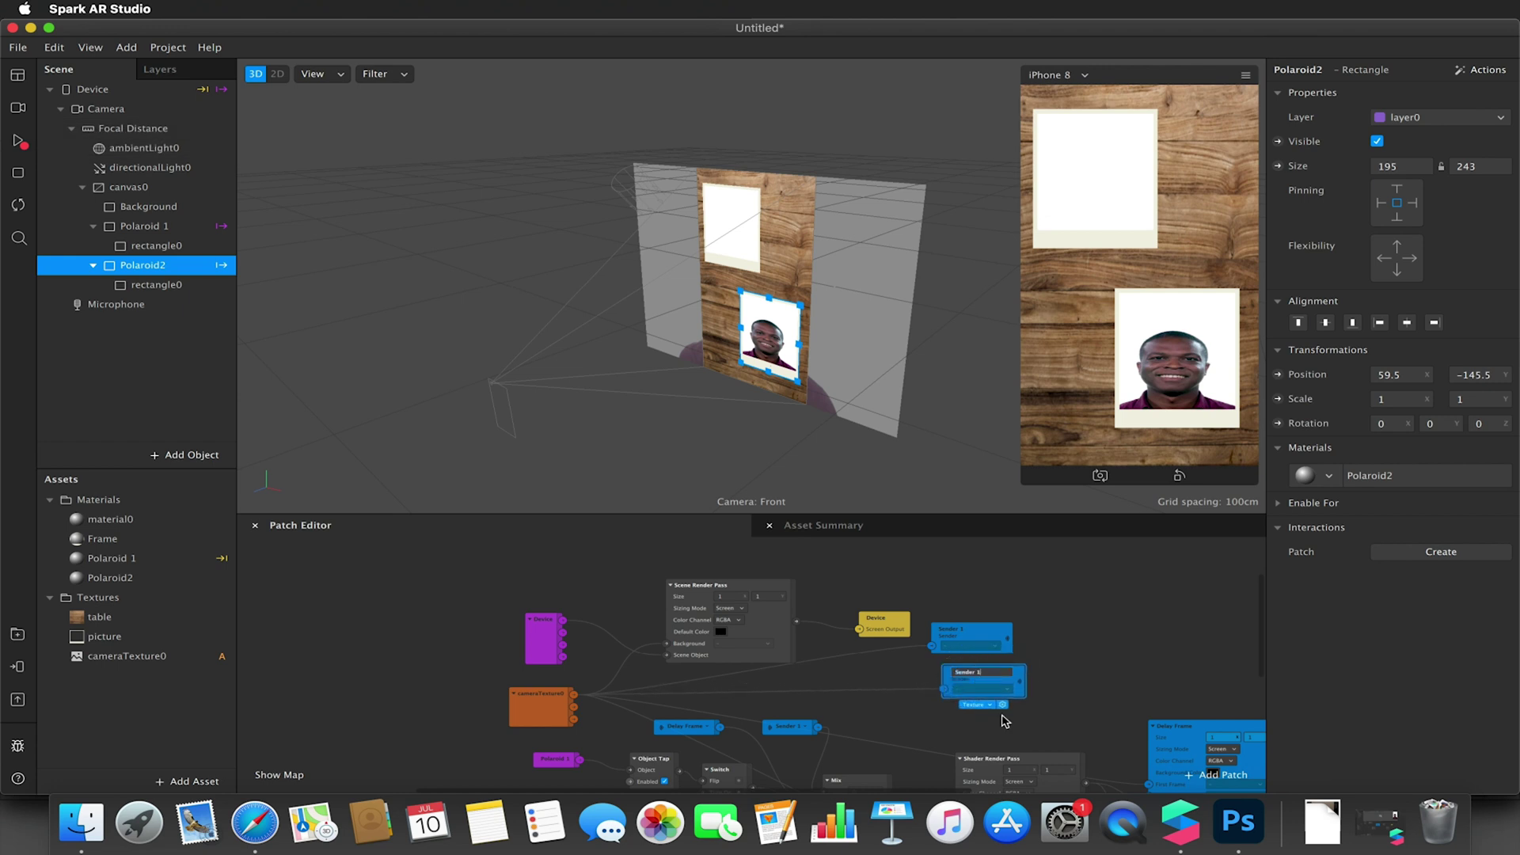
Step: Set the new Receiver to Sender 2 and connect it to the first input of the copied Mix patch
{"action": "scroll", "coordinate": [848, 682], "scroll_direction": "down", "scroll_amount": 5}
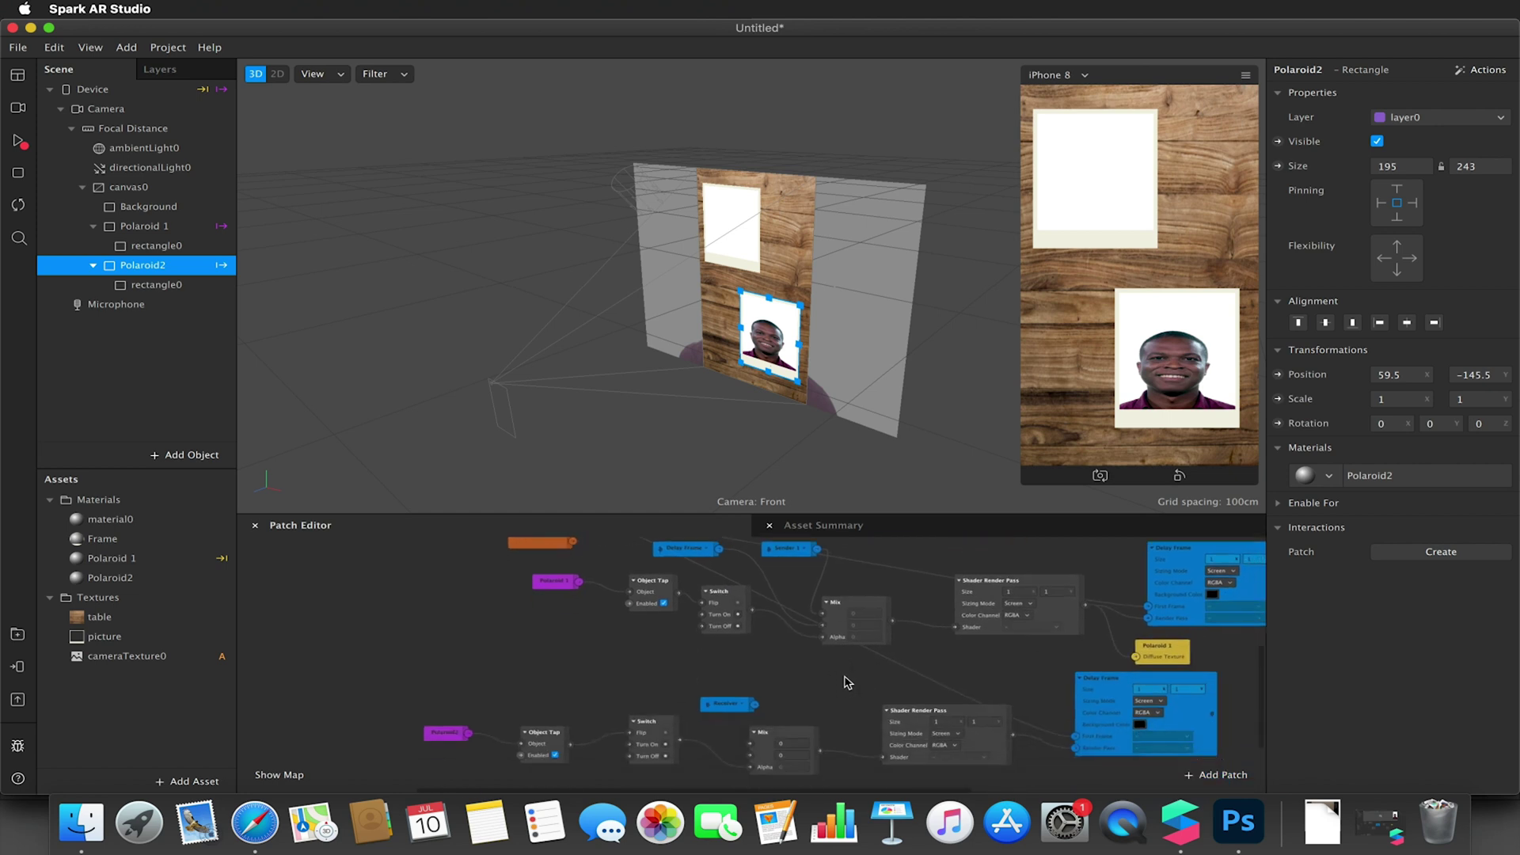
{"action": "left_click", "coordinate": [744, 705]}
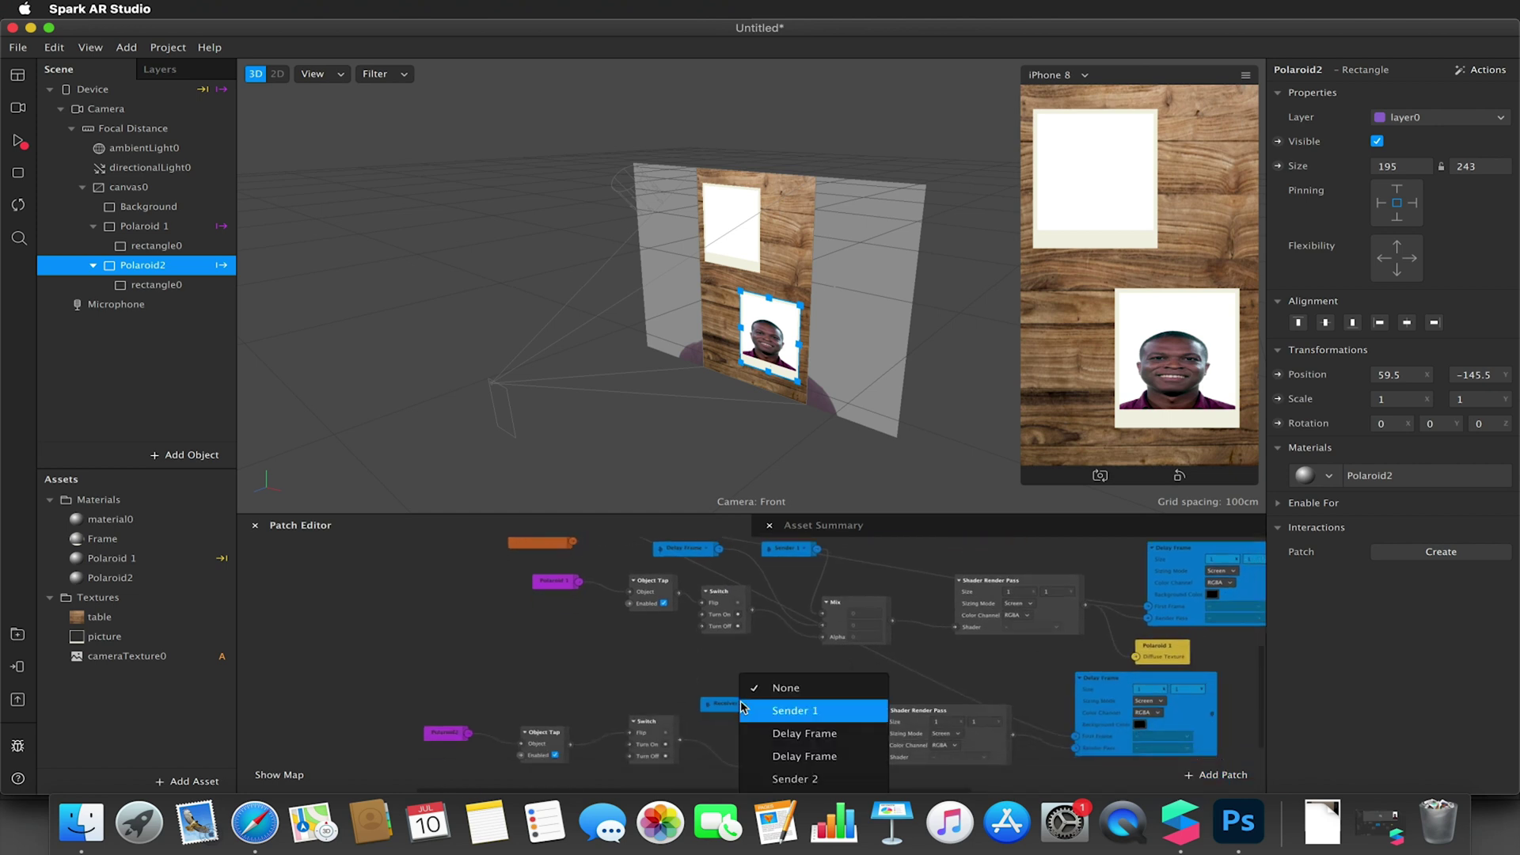
{"action": "left_click", "coordinate": [789, 780]}
{"action": "left_click_drag", "start_coordinate": [756, 703], "coordinate": [751, 744]}
Step: Rename the copied Delay Frame patch as Delay Frame 2 and shift it slightly away from the copied Shader Render Pass
{"action": "left_click", "coordinate": [1119, 681]}
{"action": "left_click", "coordinate": [1129, 678]}
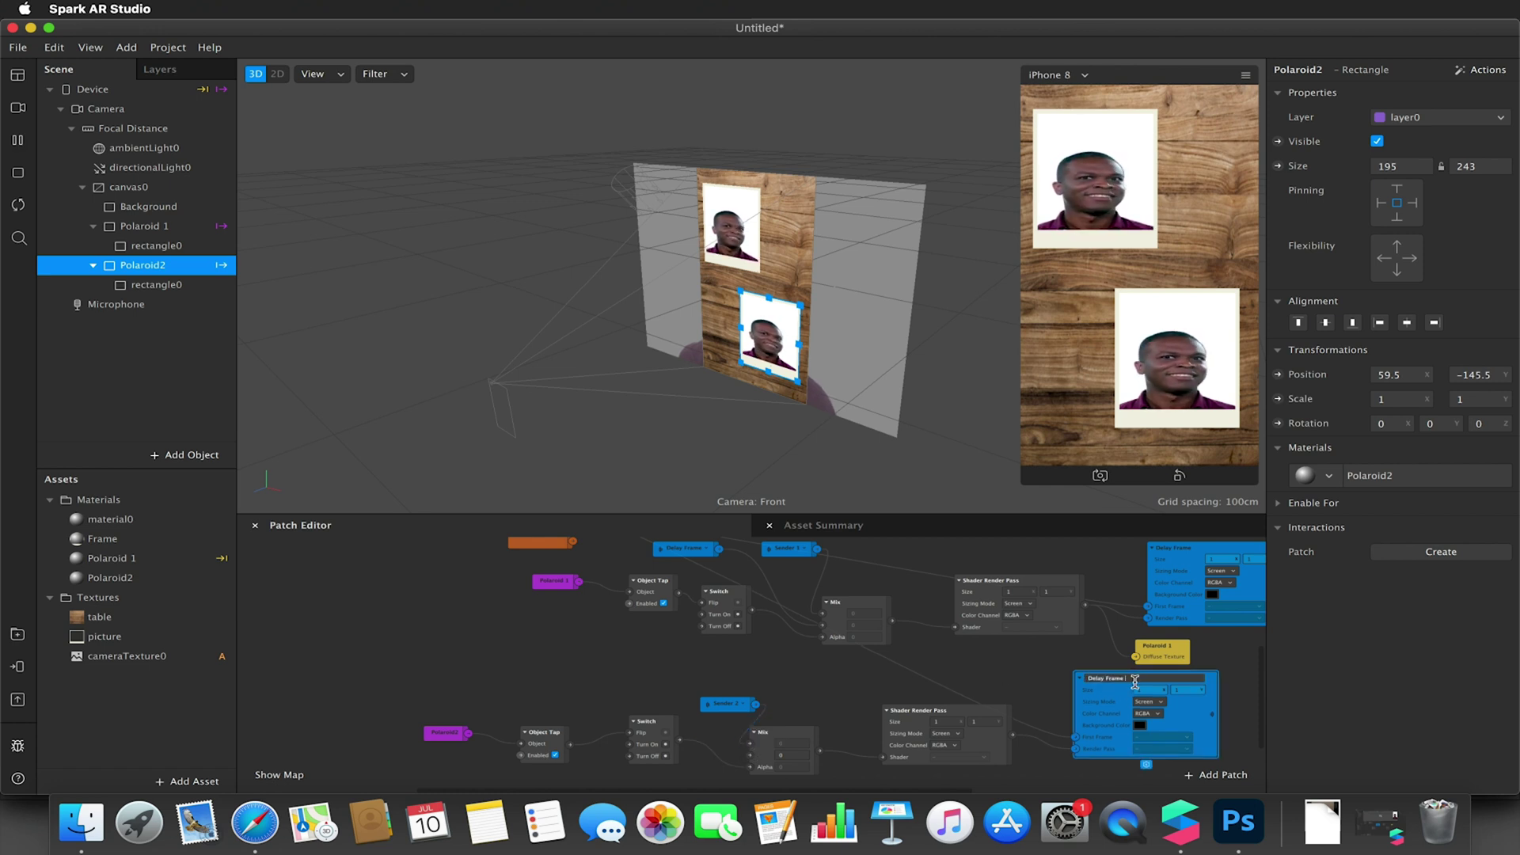
{"action": "type", "text": "2"}
{"action": "key", "text": "Return"}
{"action": "left_click_drag", "start_coordinate": [1122, 679], "coordinate": [1133, 700]}
Step: Add a Receiver set to Delay Frame 2 to feed the copied Mix patch, and stack it under the Sender 2 receiver
{"action": "left_click", "coordinate": [796, 702]}
{"action": "double_click", "coordinate": [796, 701]}
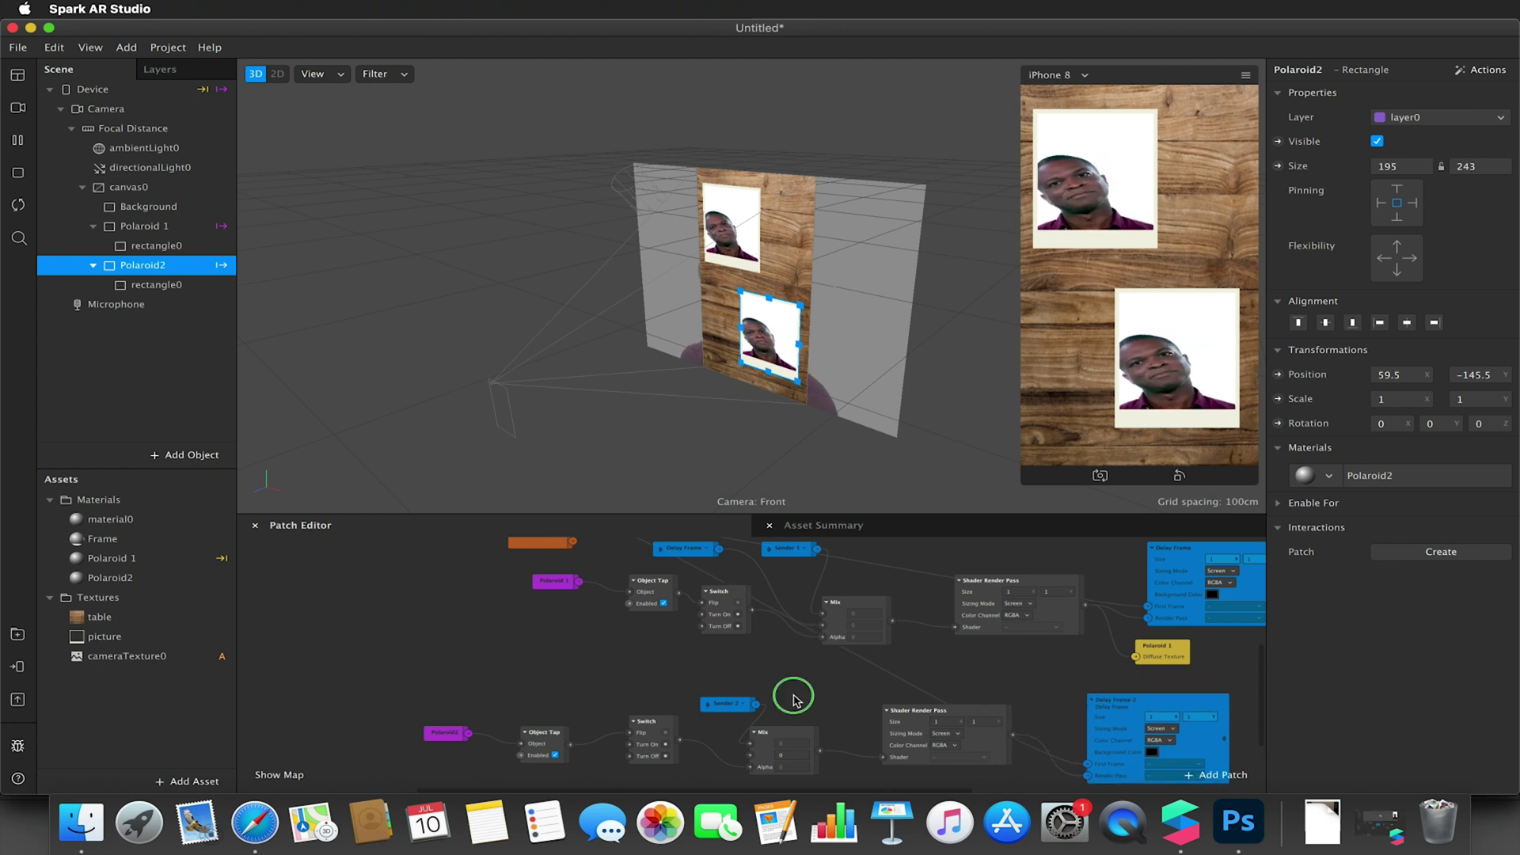
{"action": "type", "text": "rec"}
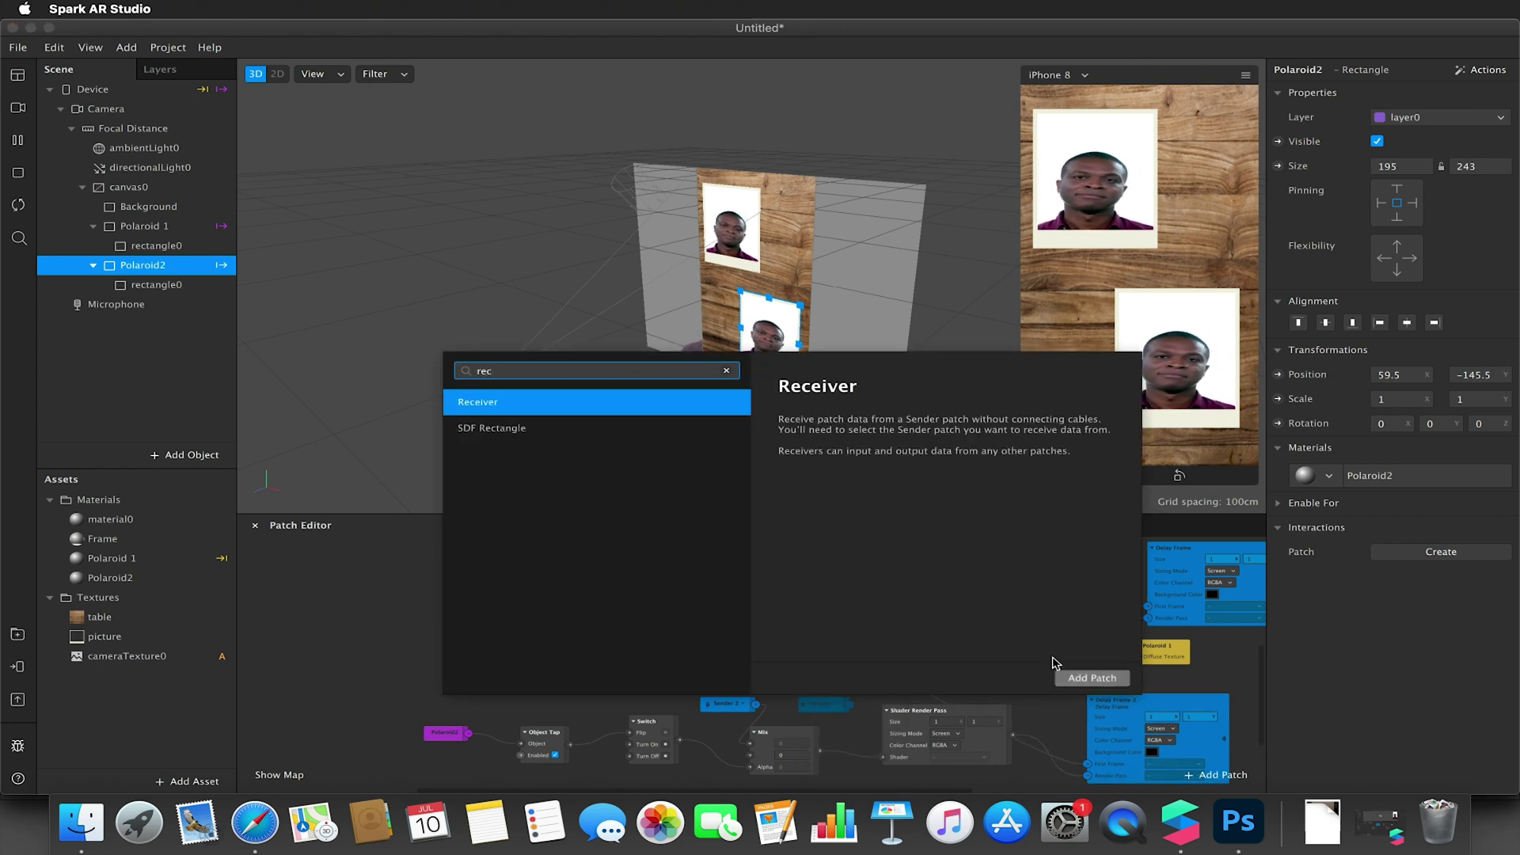
{"action": "left_click", "coordinate": [1082, 678]}
{"action": "left_click", "coordinate": [832, 707]}
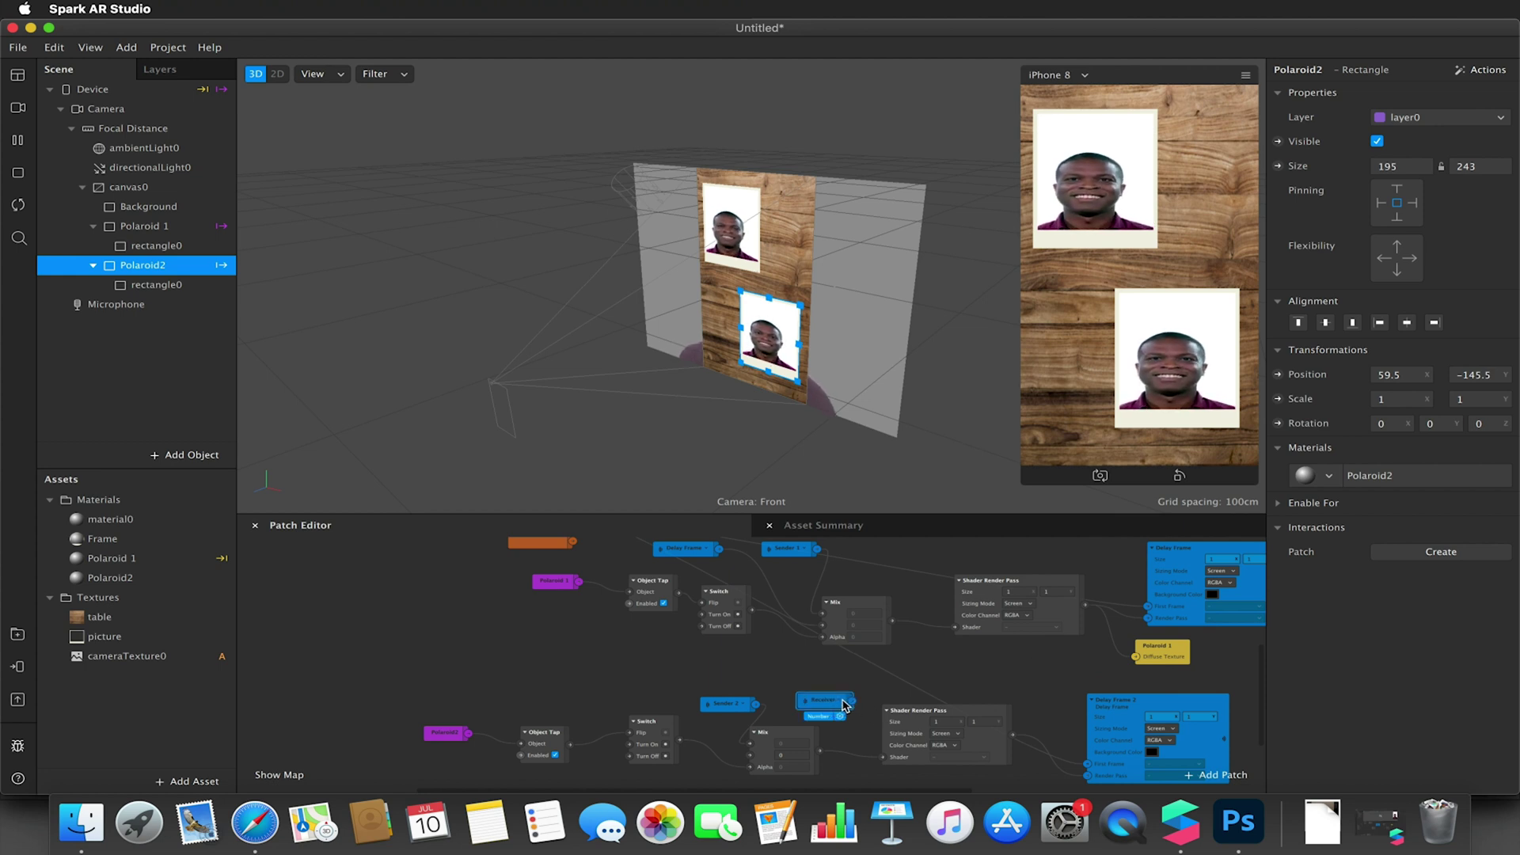
{"action": "left_click", "coordinate": [841, 703]}
{"action": "left_click", "coordinate": [903, 758]}
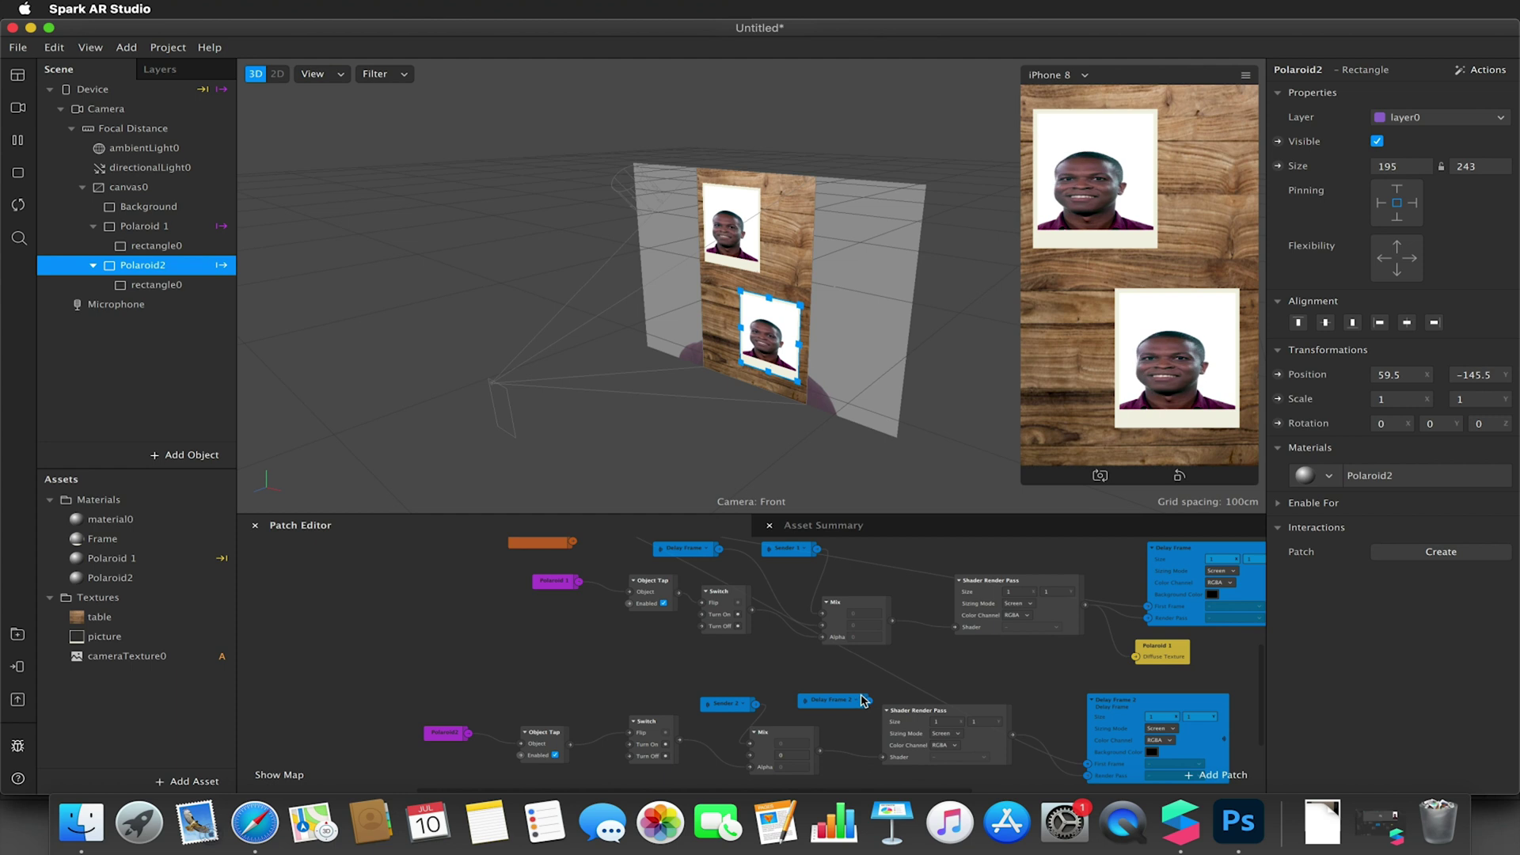
{"action": "left_click_drag", "start_coordinate": [812, 704], "coordinate": [699, 666]}
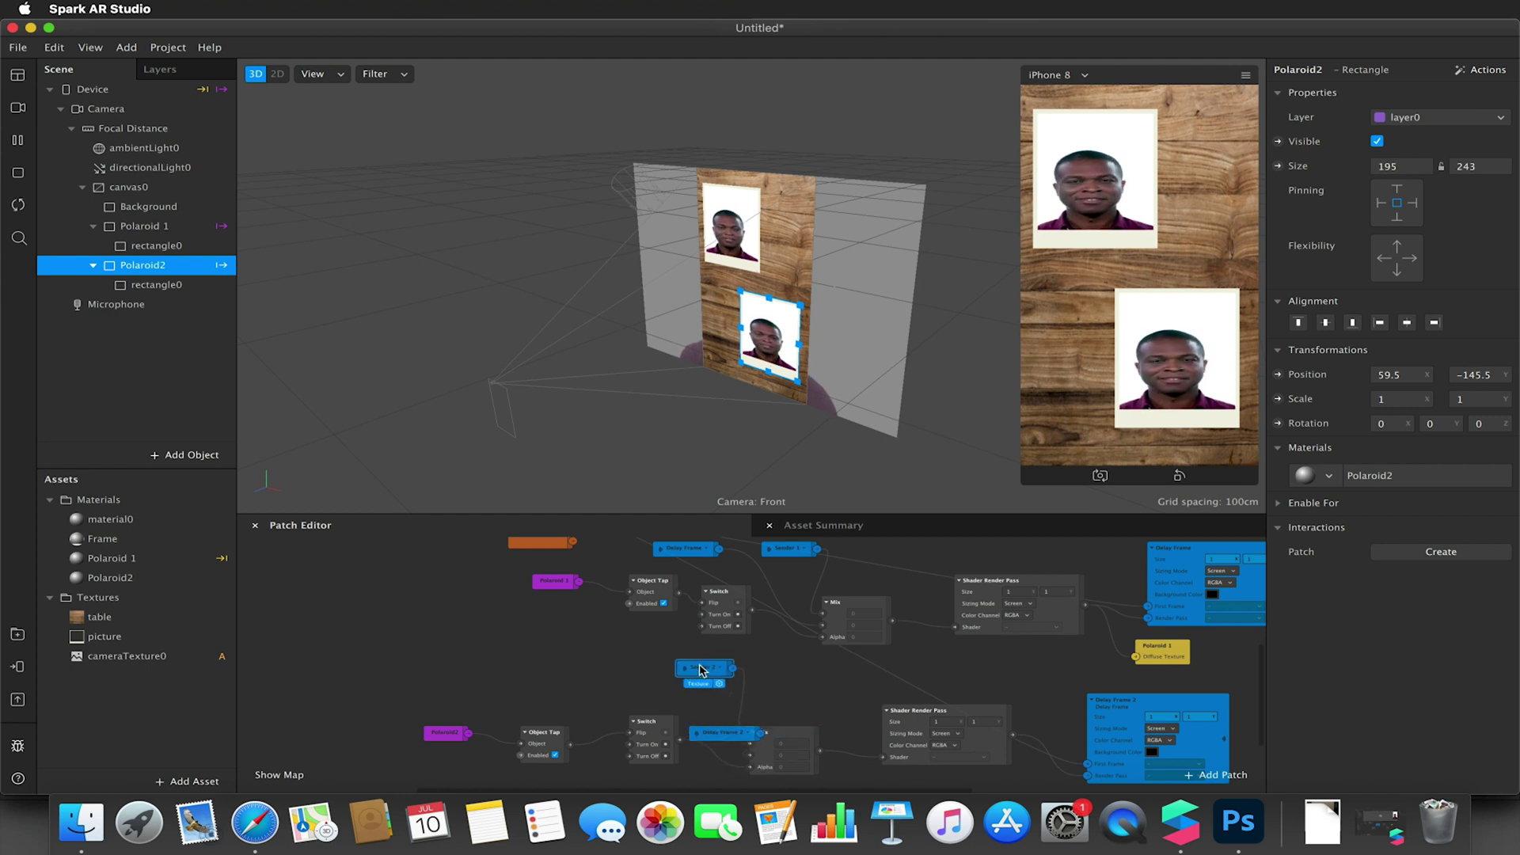
{"action": "left_click_drag", "start_coordinate": [725, 732], "coordinate": [704, 704]}
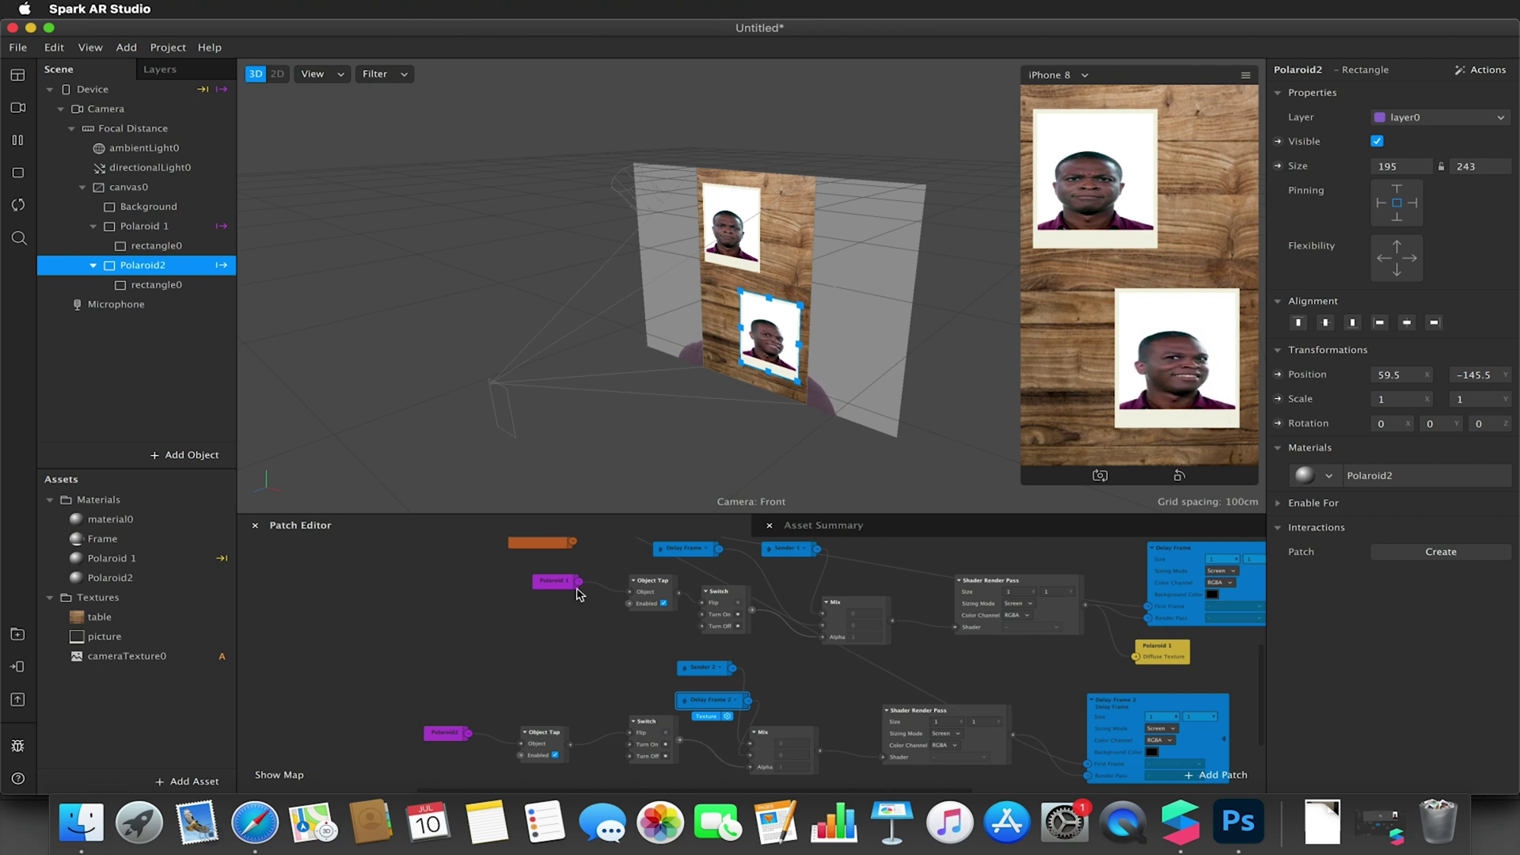
Step: Create a patch for the Polaroid2 material's diffuse texture, place it below Delay Frame 2 and connect the copied Shader Render Pass output to it
{"action": "scroll", "coordinate": [979, 713], "scroll_direction": "down", "scroll_amount": 2}
{"action": "scroll", "coordinate": [979, 712], "scroll_direction": "right", "scroll_amount": 2}
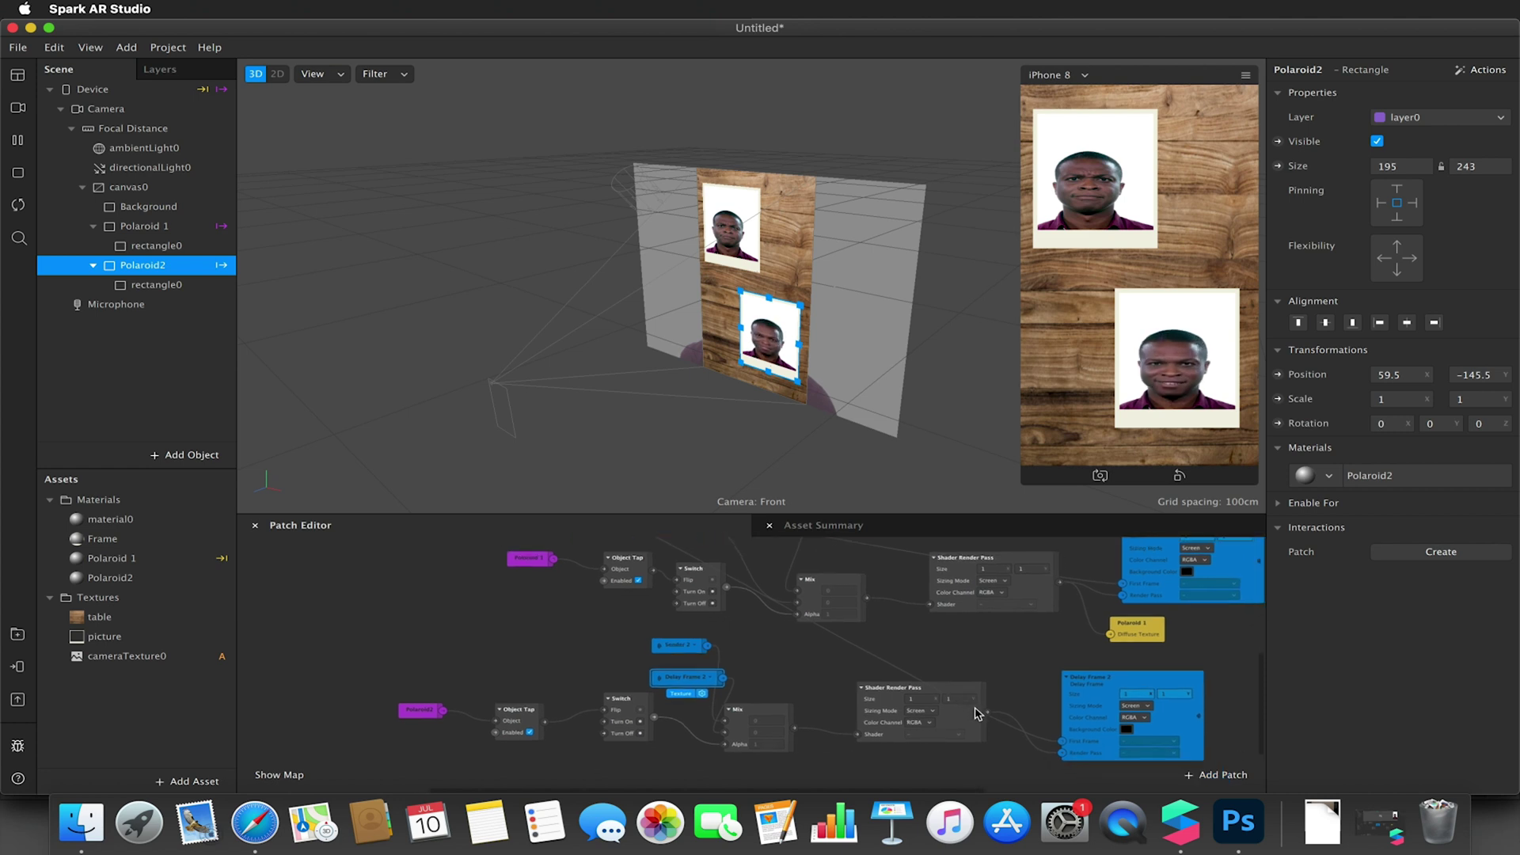
{"action": "scroll", "coordinate": [818, 697], "scroll_direction": "down", "scroll_amount": 1}
{"action": "scroll", "coordinate": [819, 697], "scroll_direction": "right", "scroll_amount": 3}
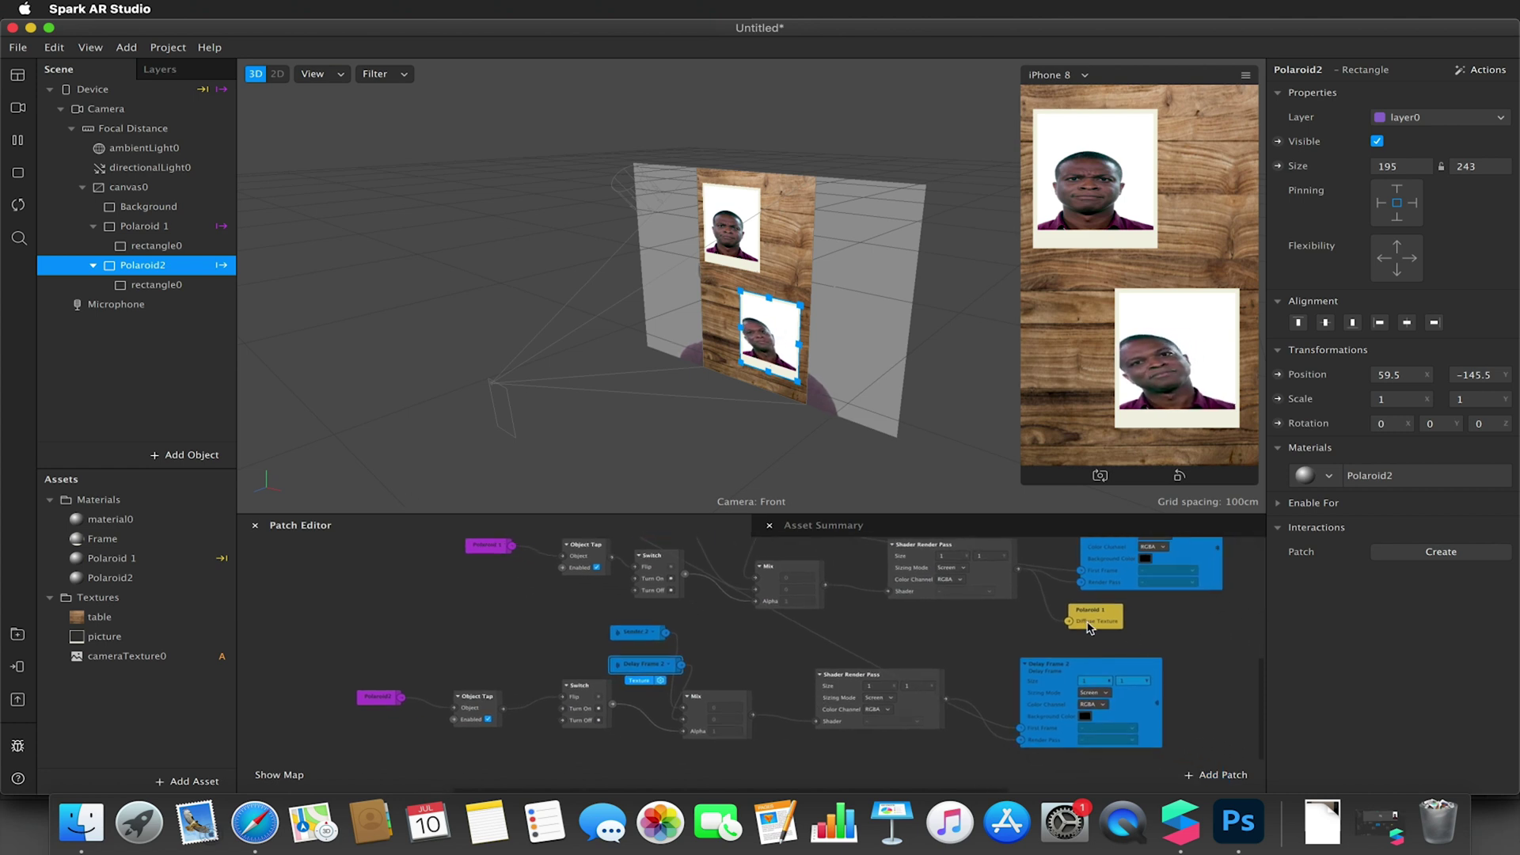
{"action": "left_click", "coordinate": [95, 580]}
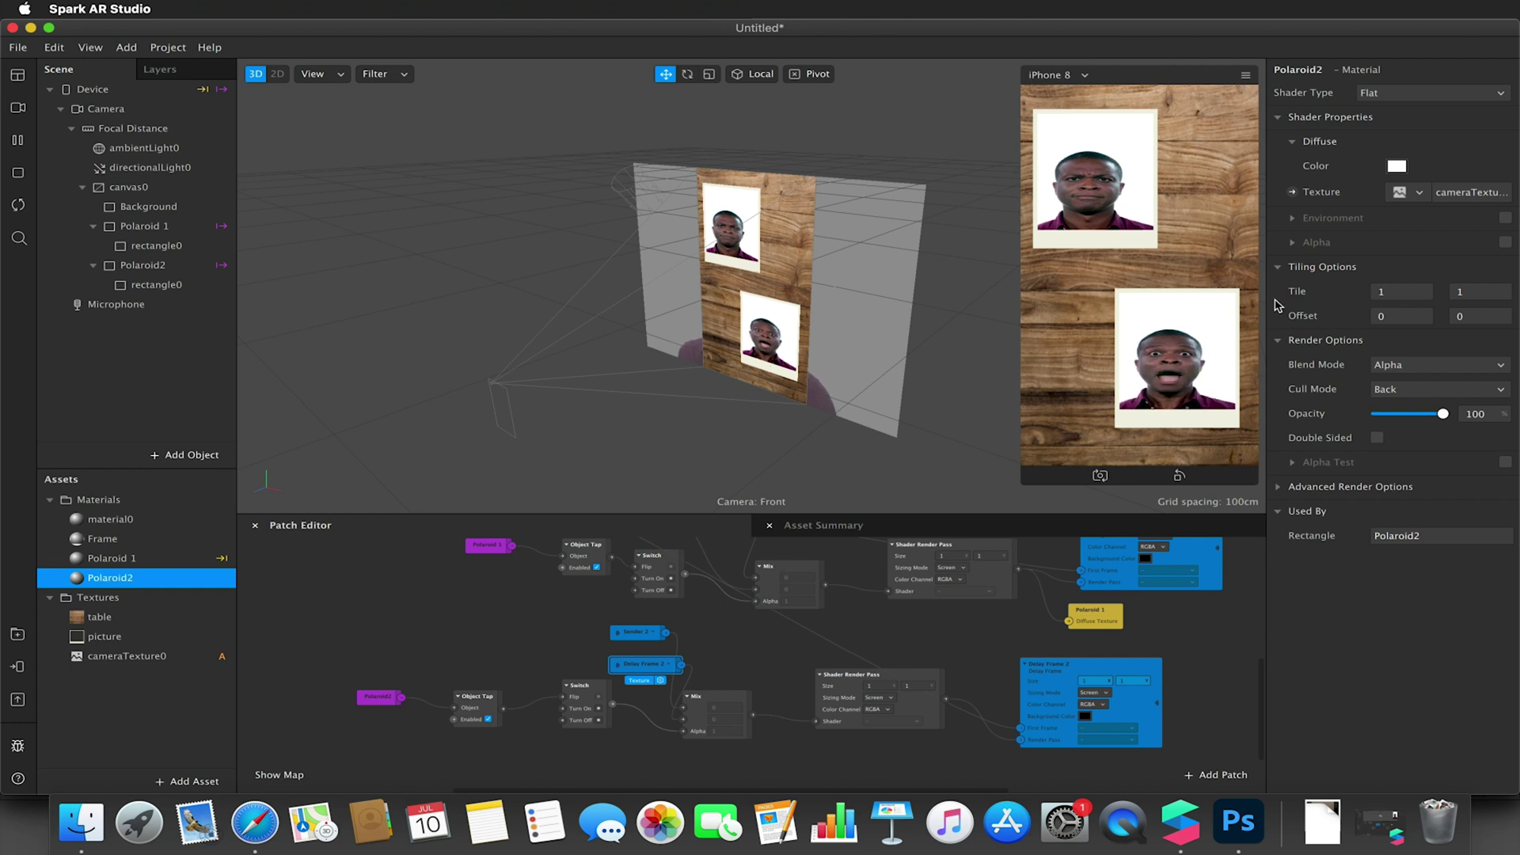
{"action": "left_click", "coordinate": [1292, 192]}
{"action": "left_click_drag", "start_coordinate": [779, 679], "coordinate": [1047, 767]}
{"action": "left_click_drag", "start_coordinate": [946, 699], "coordinate": [1021, 773]}
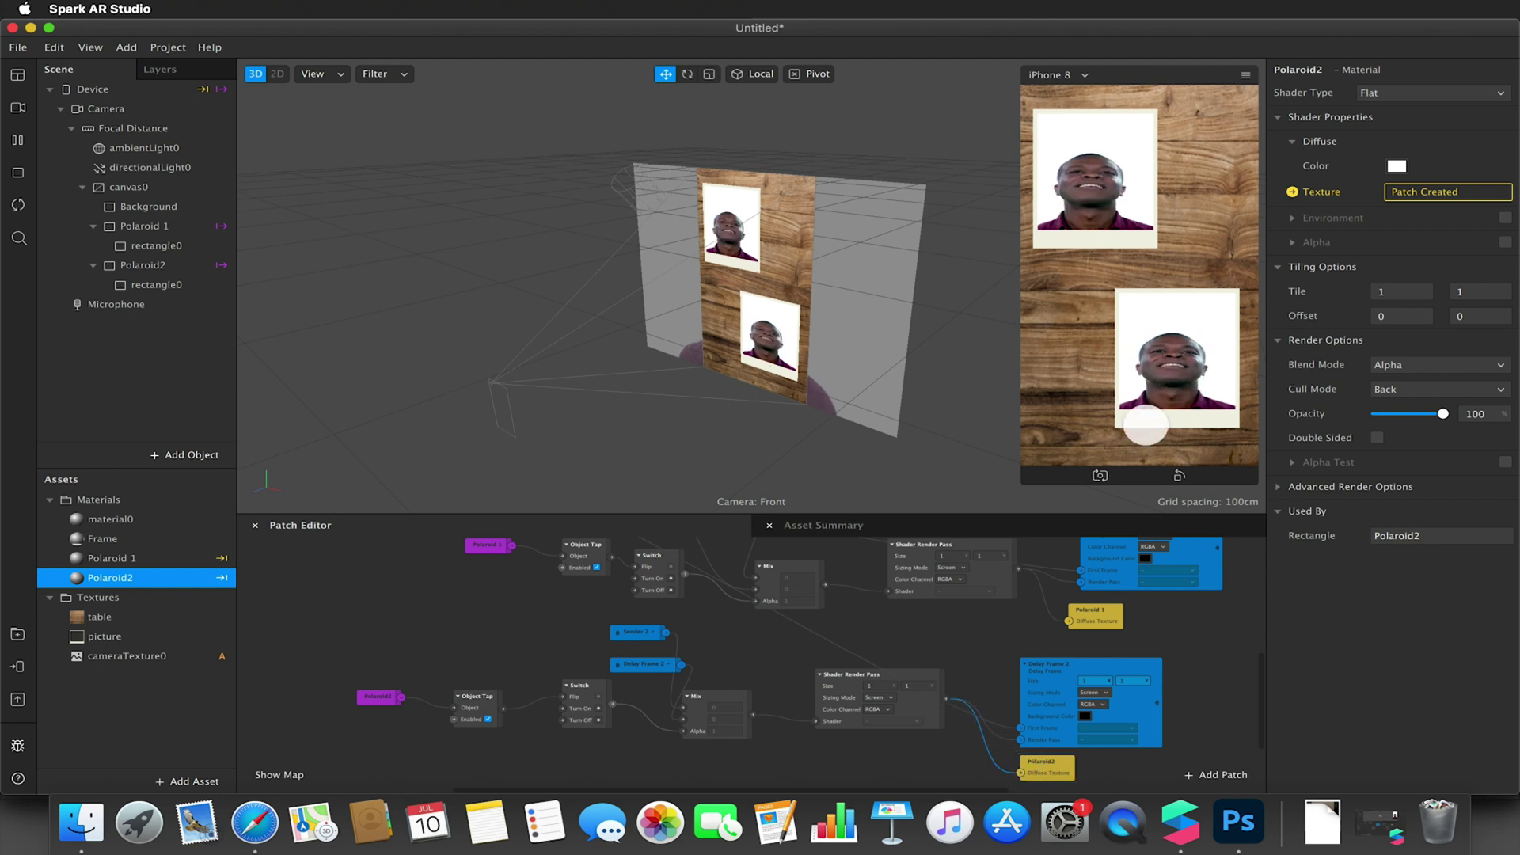
Step: Test the picture freeze by tapping both polaroids in the phone preview
{"action": "left_click", "coordinate": [1103, 163]}
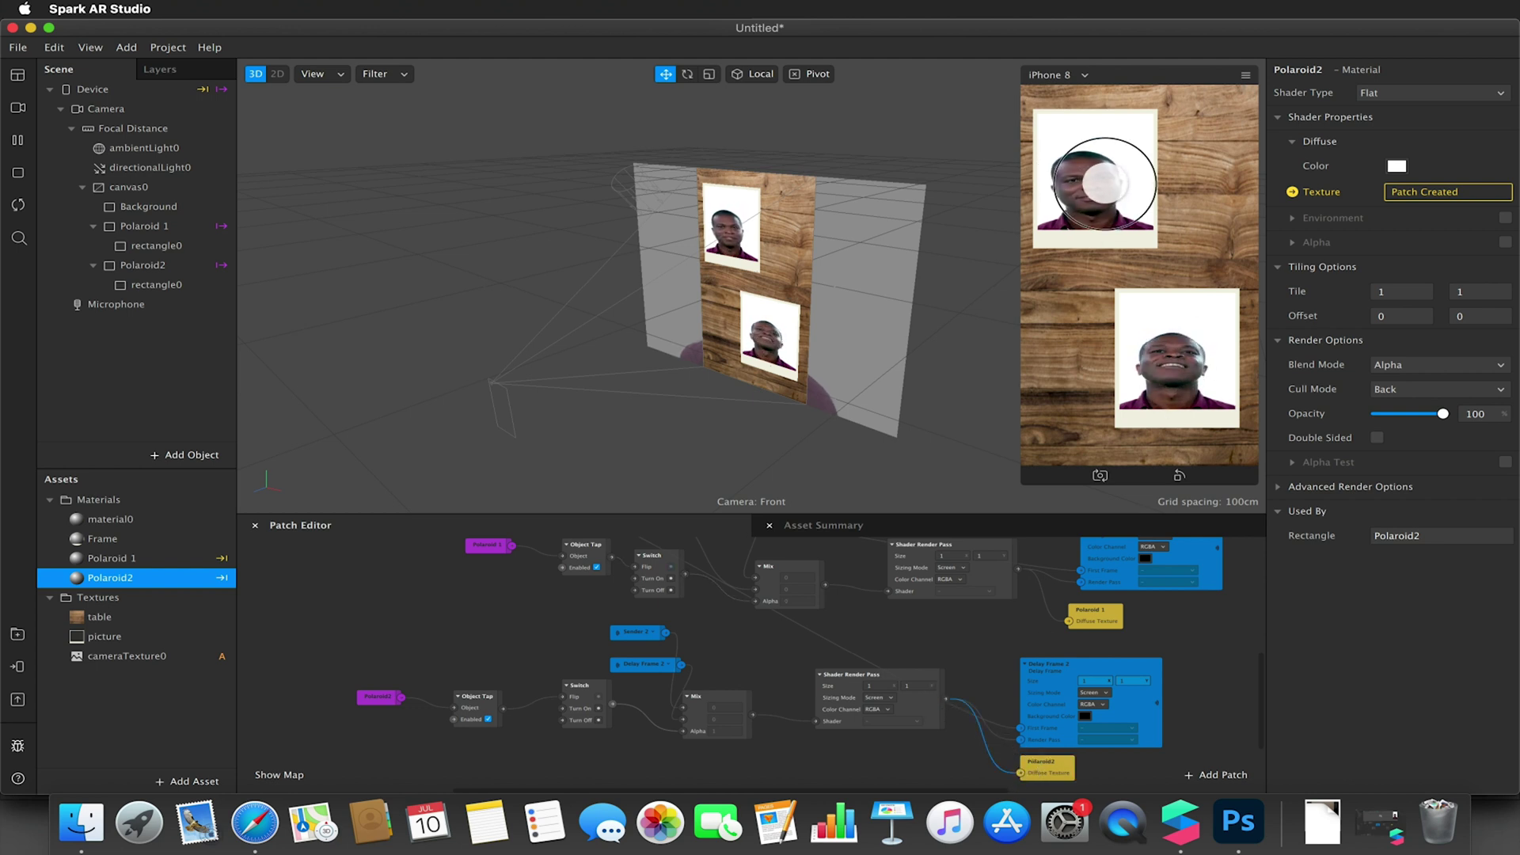
{"action": "left_click", "coordinate": [1161, 371]}
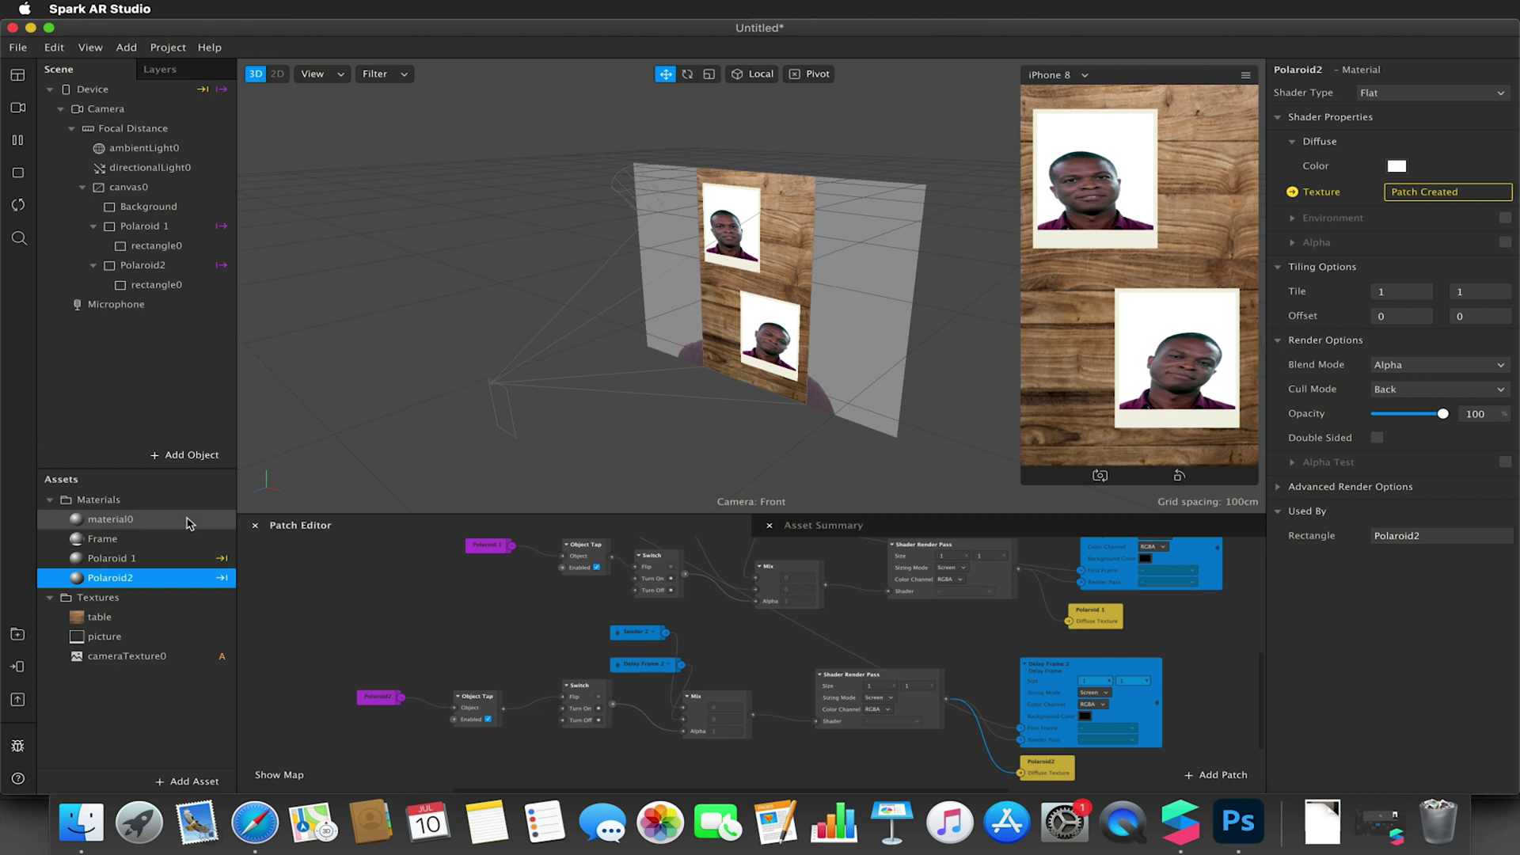
Step: Enable the Alpha property on the Polaroid 1 material and look through its alpha texture options
{"action": "left_click", "coordinate": [119, 559]}
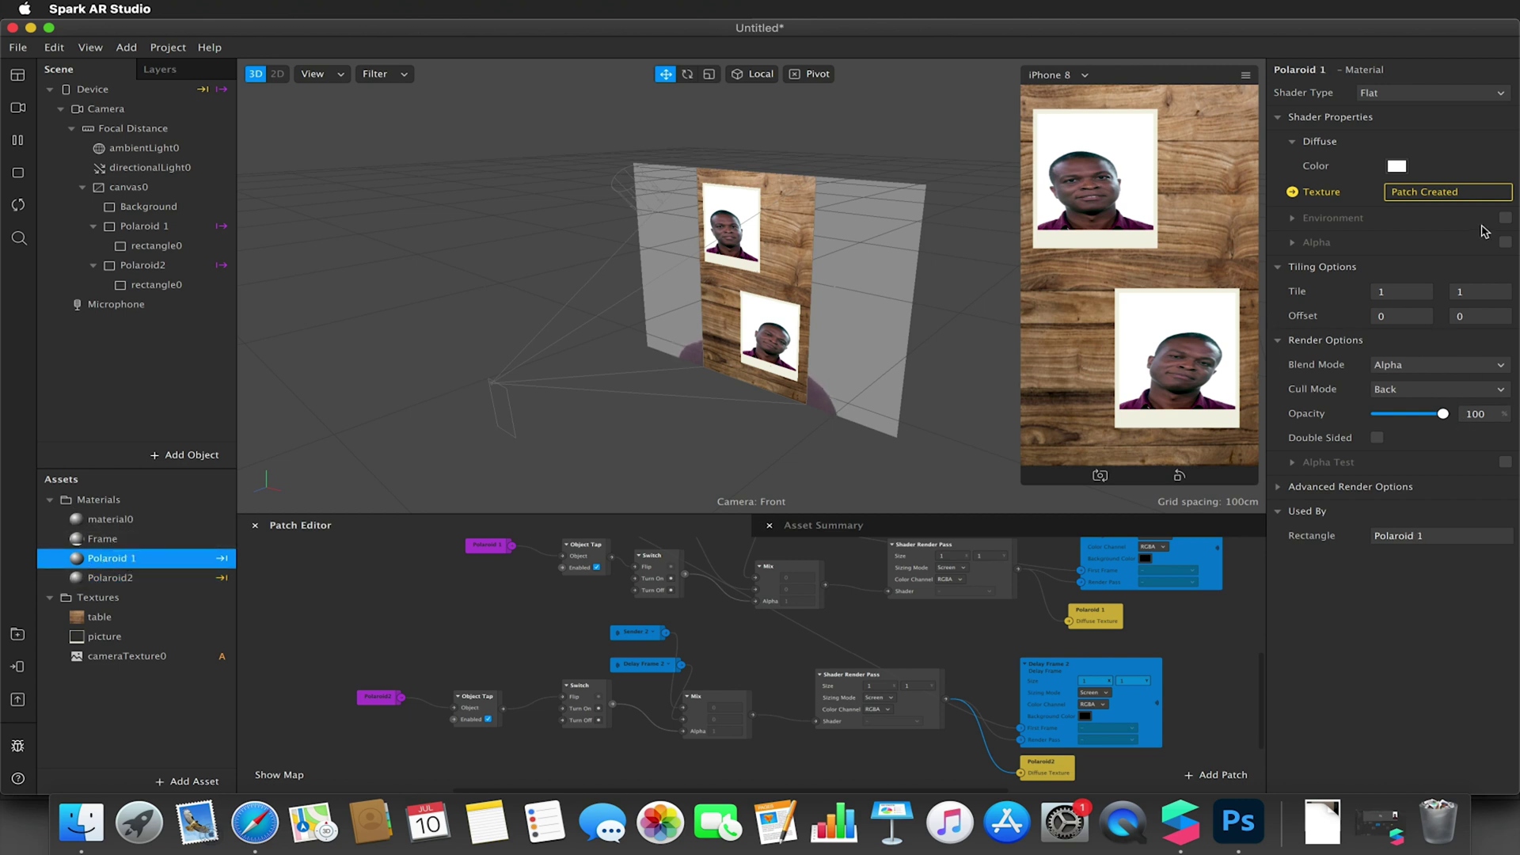
{"action": "left_click", "coordinate": [1505, 242]}
{"action": "left_click", "coordinate": [1420, 294]}
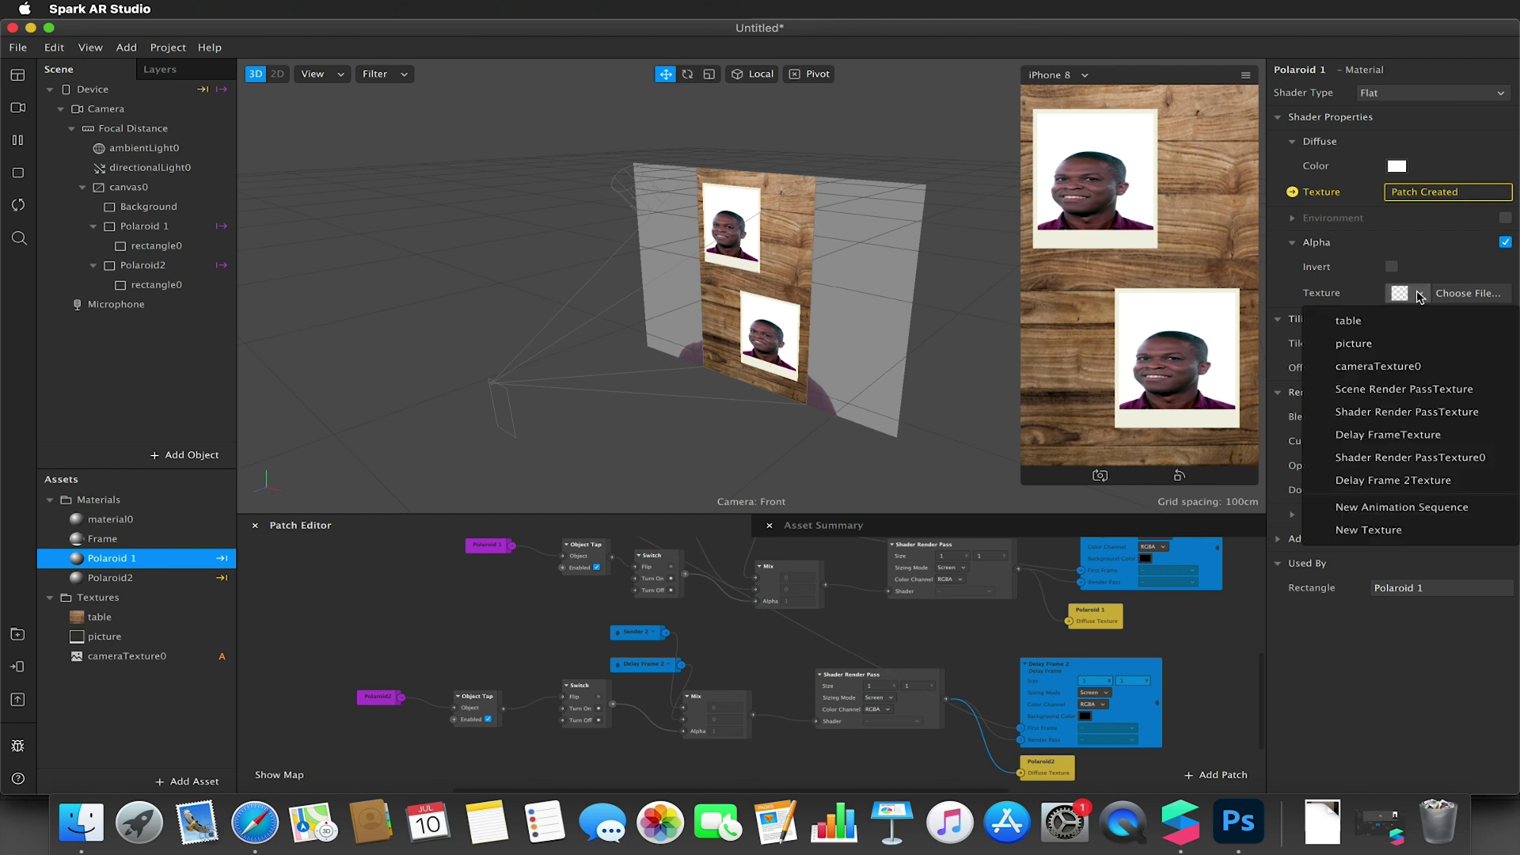
{"action": "left_click", "coordinate": [1398, 247]}
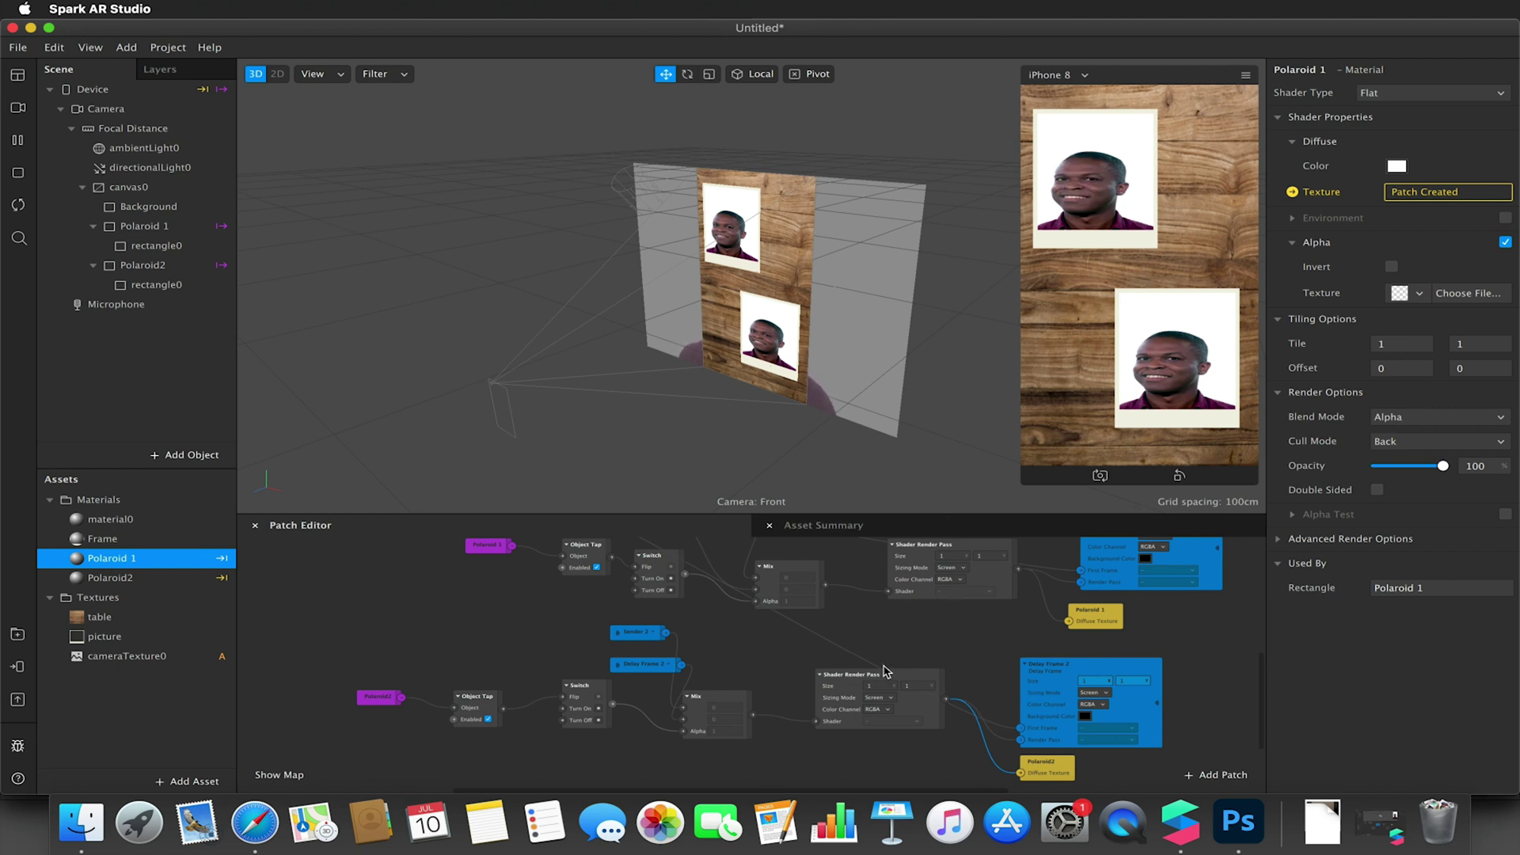
{"action": "scroll", "coordinate": [844, 654], "scroll_direction": "up", "scroll_amount": 5}
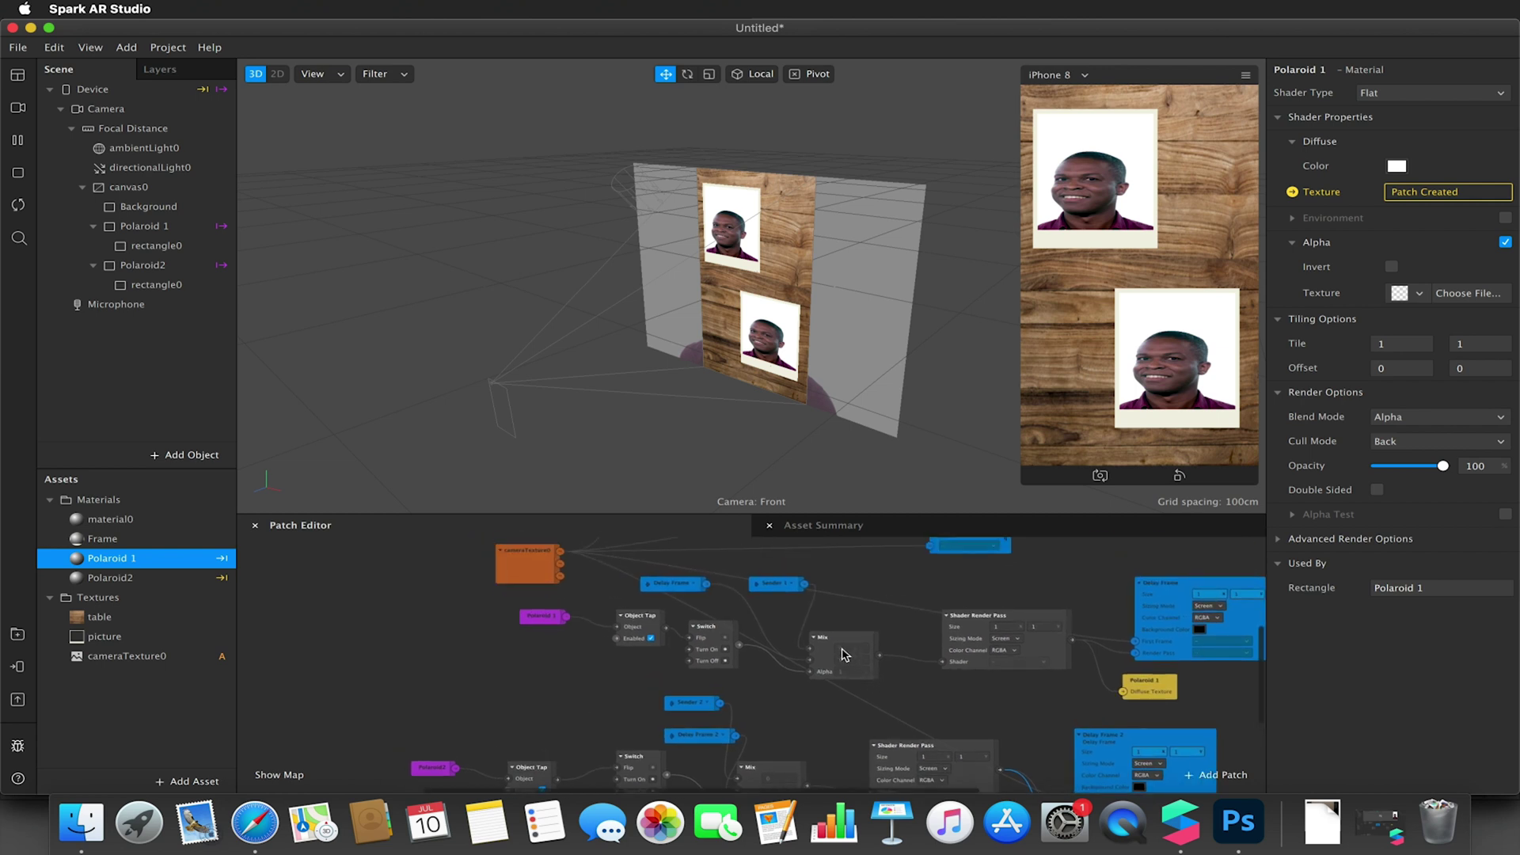
{"action": "scroll", "coordinate": [844, 654], "scroll_direction": "up", "scroll_amount": 3}
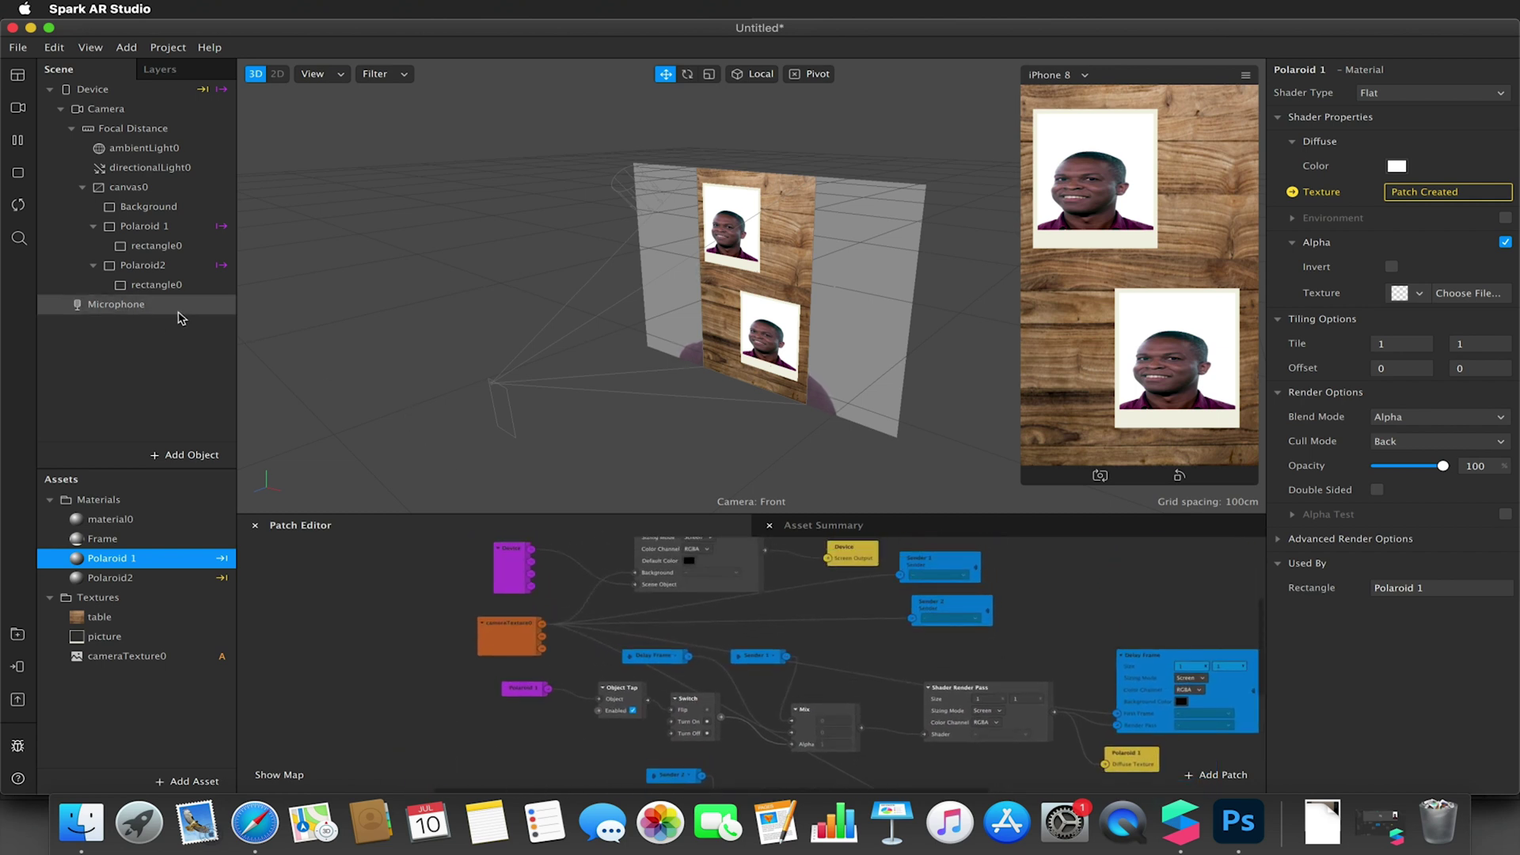
{"action": "scroll", "coordinate": [366, 638], "scroll_direction": "up", "scroll_amount": 4}
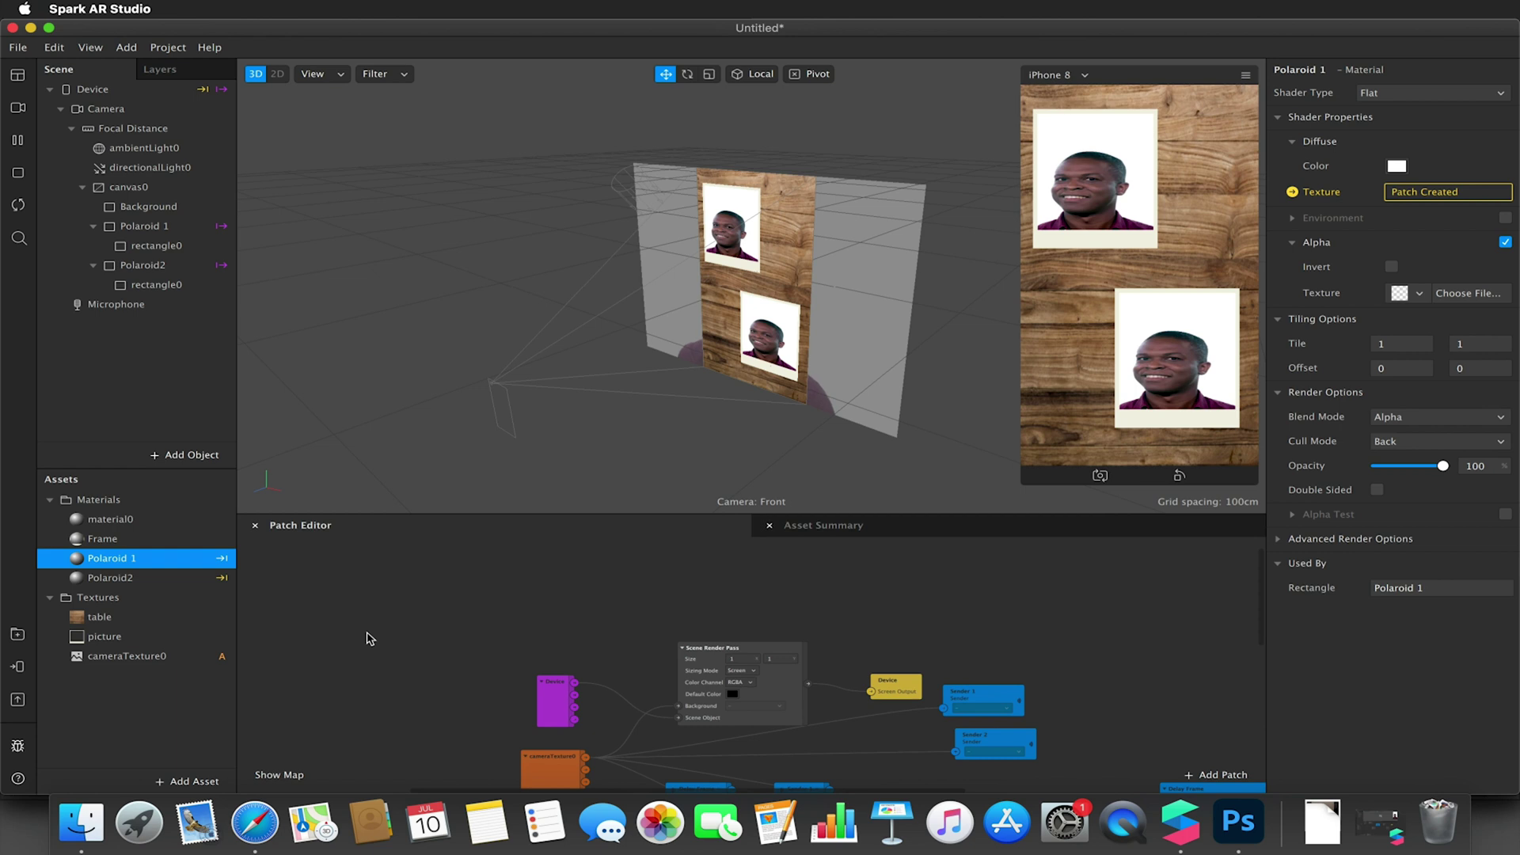
{"action": "scroll", "coordinate": [367, 638], "scroll_direction": "left", "scroll_amount": 8}
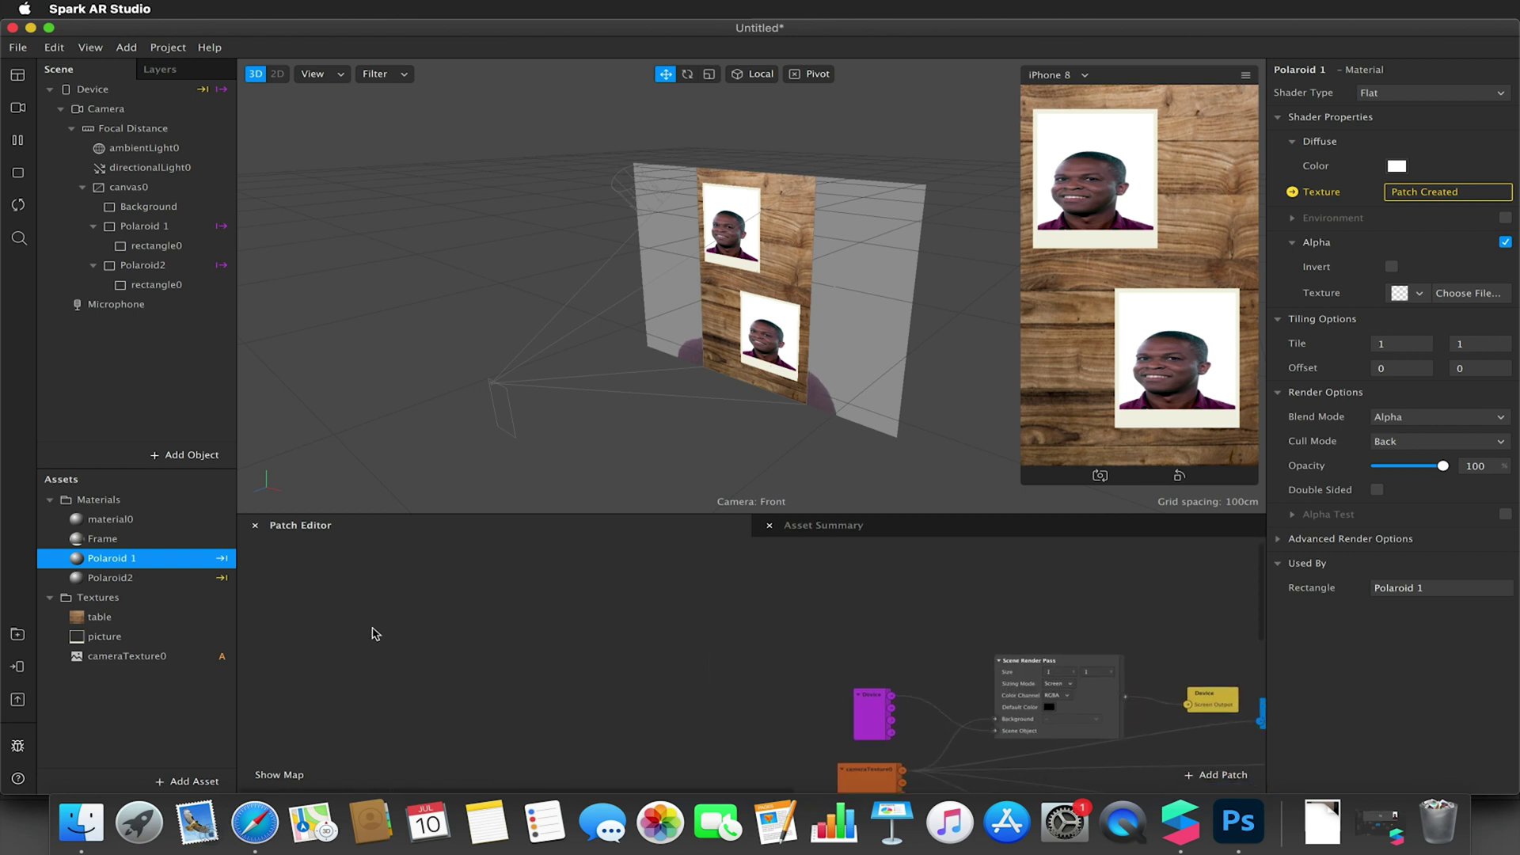
Step: Look up the Face Extraction Render Pass in the patch library and read its description without adding it
{"action": "right_click", "coordinate": [375, 633]}
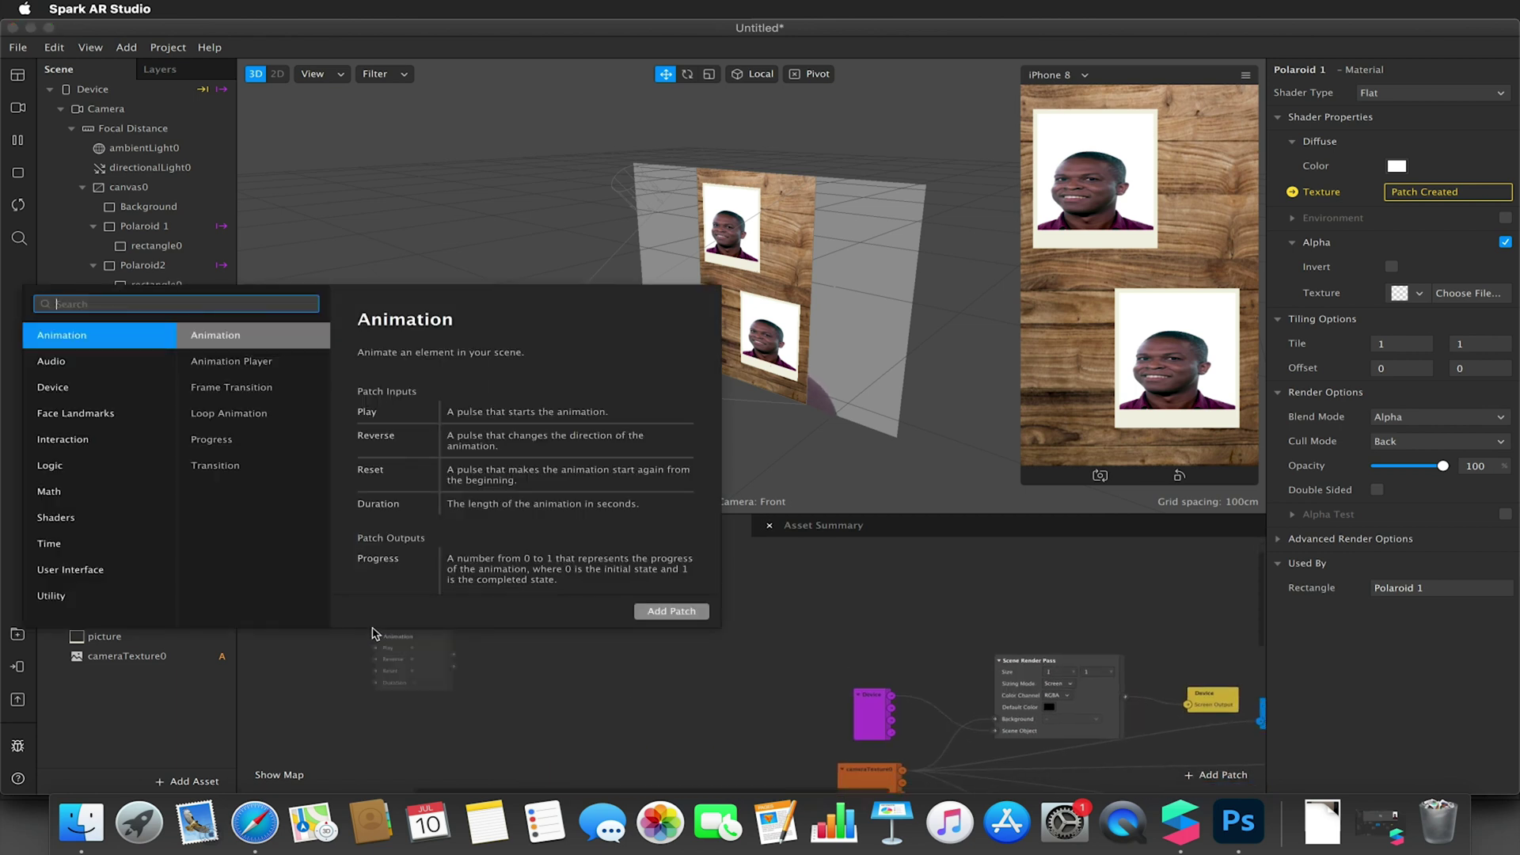
{"action": "type", "text": "face"}
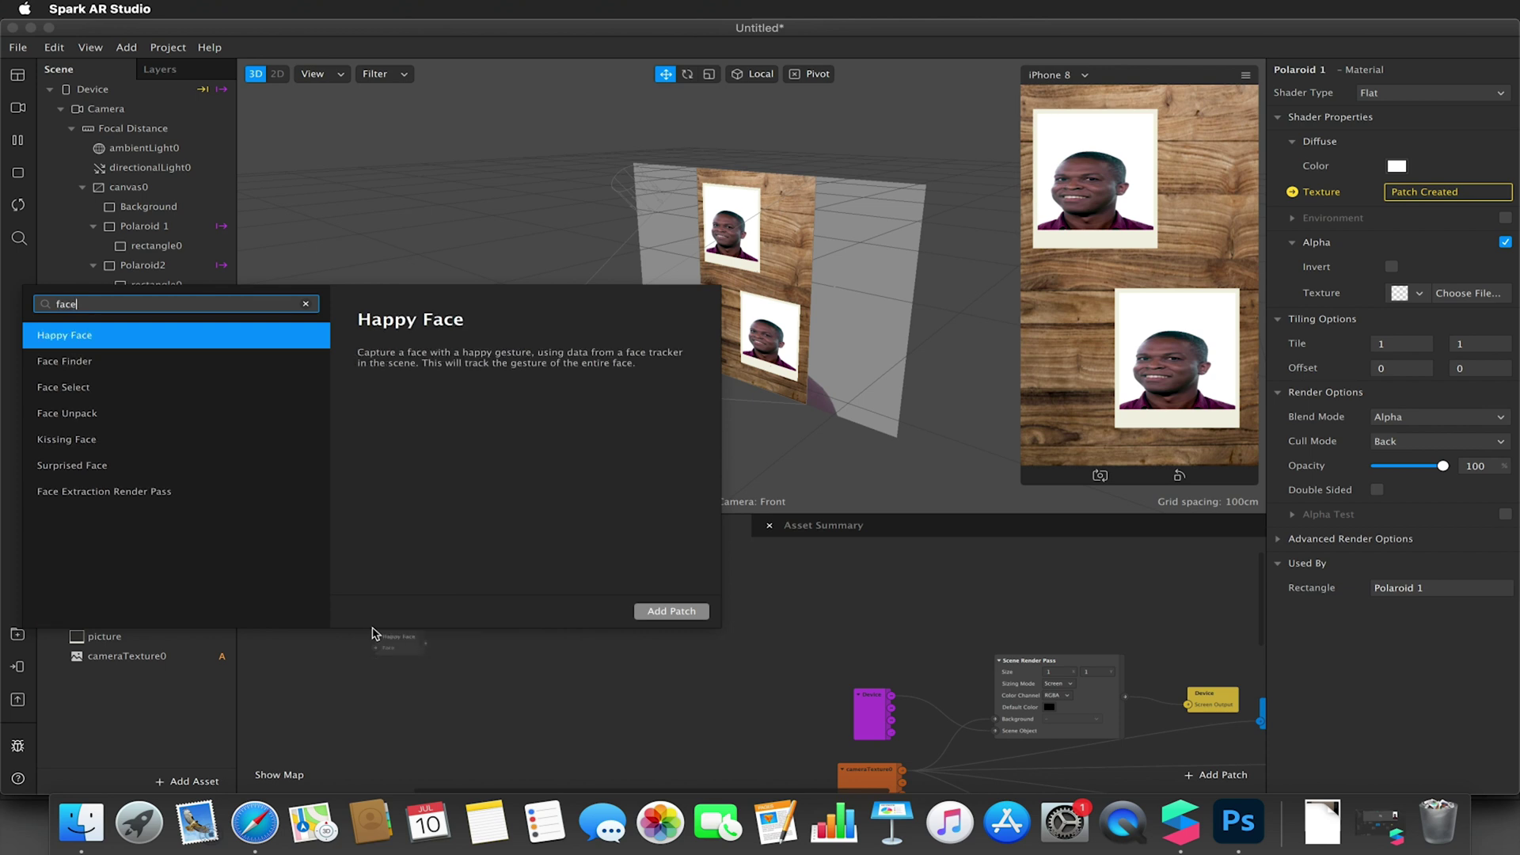
{"action": "left_click", "coordinate": [156, 491]}
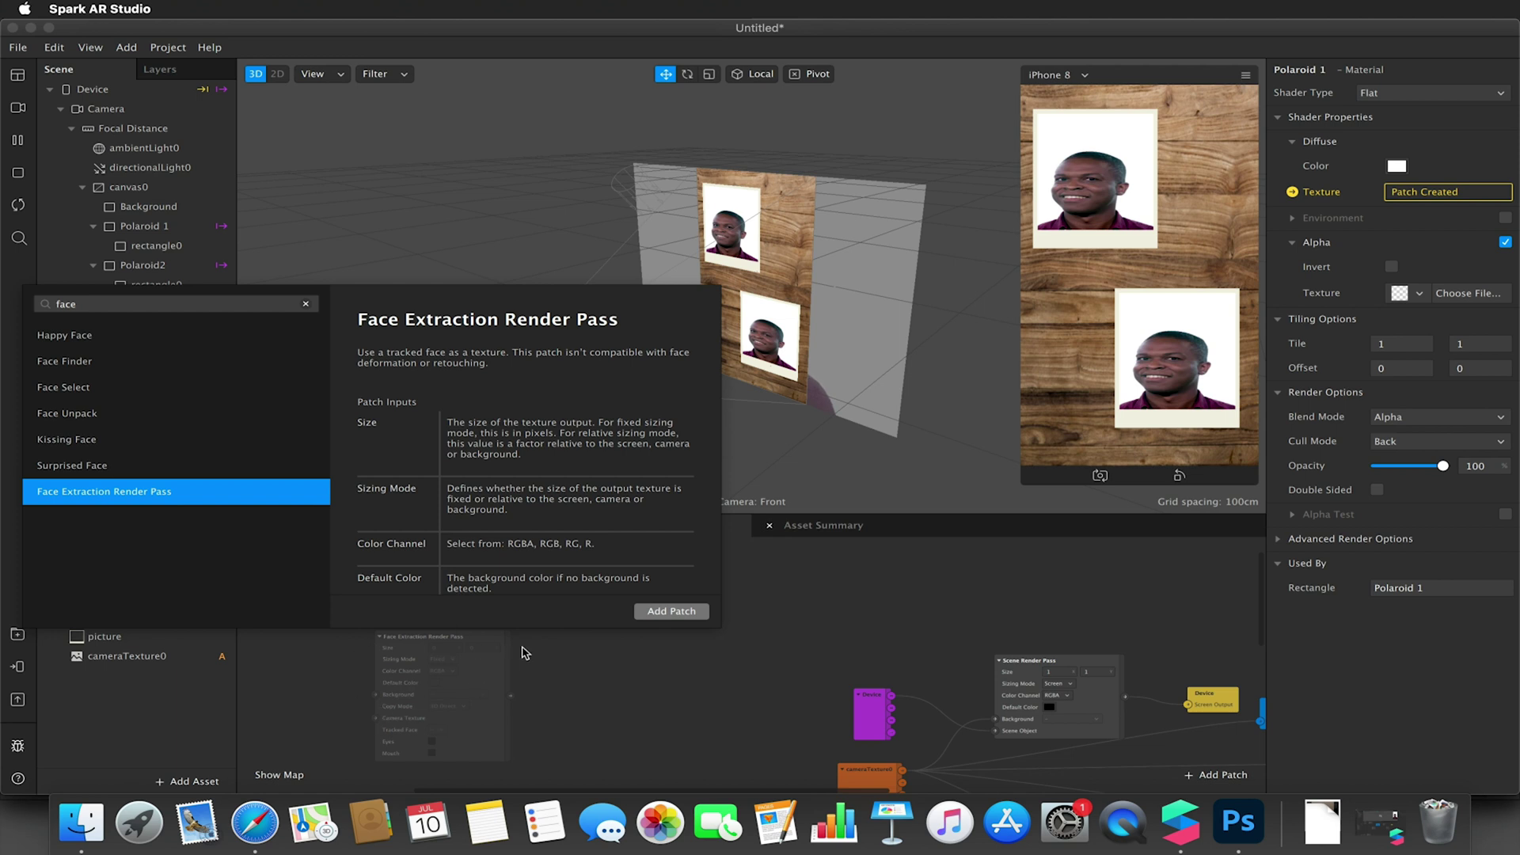
{"action": "left_click", "coordinate": [550, 656]}
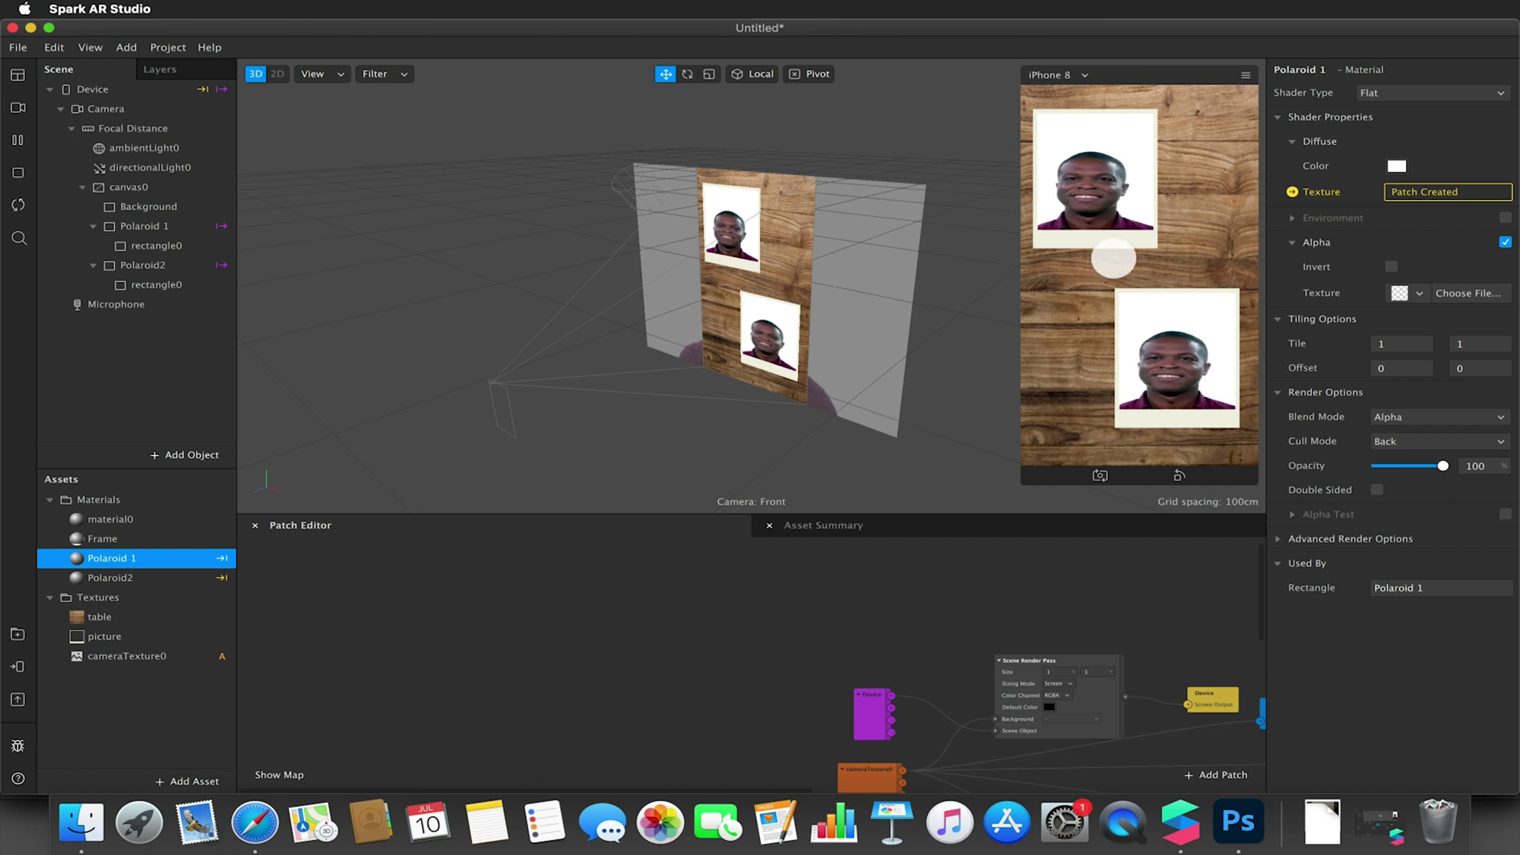
{"action": "scroll", "coordinate": [897, 606], "scroll_direction": "right", "scroll_amount": 10}
{"action": "scroll", "coordinate": [897, 606], "scroll_direction": "down", "scroll_amount": 4}
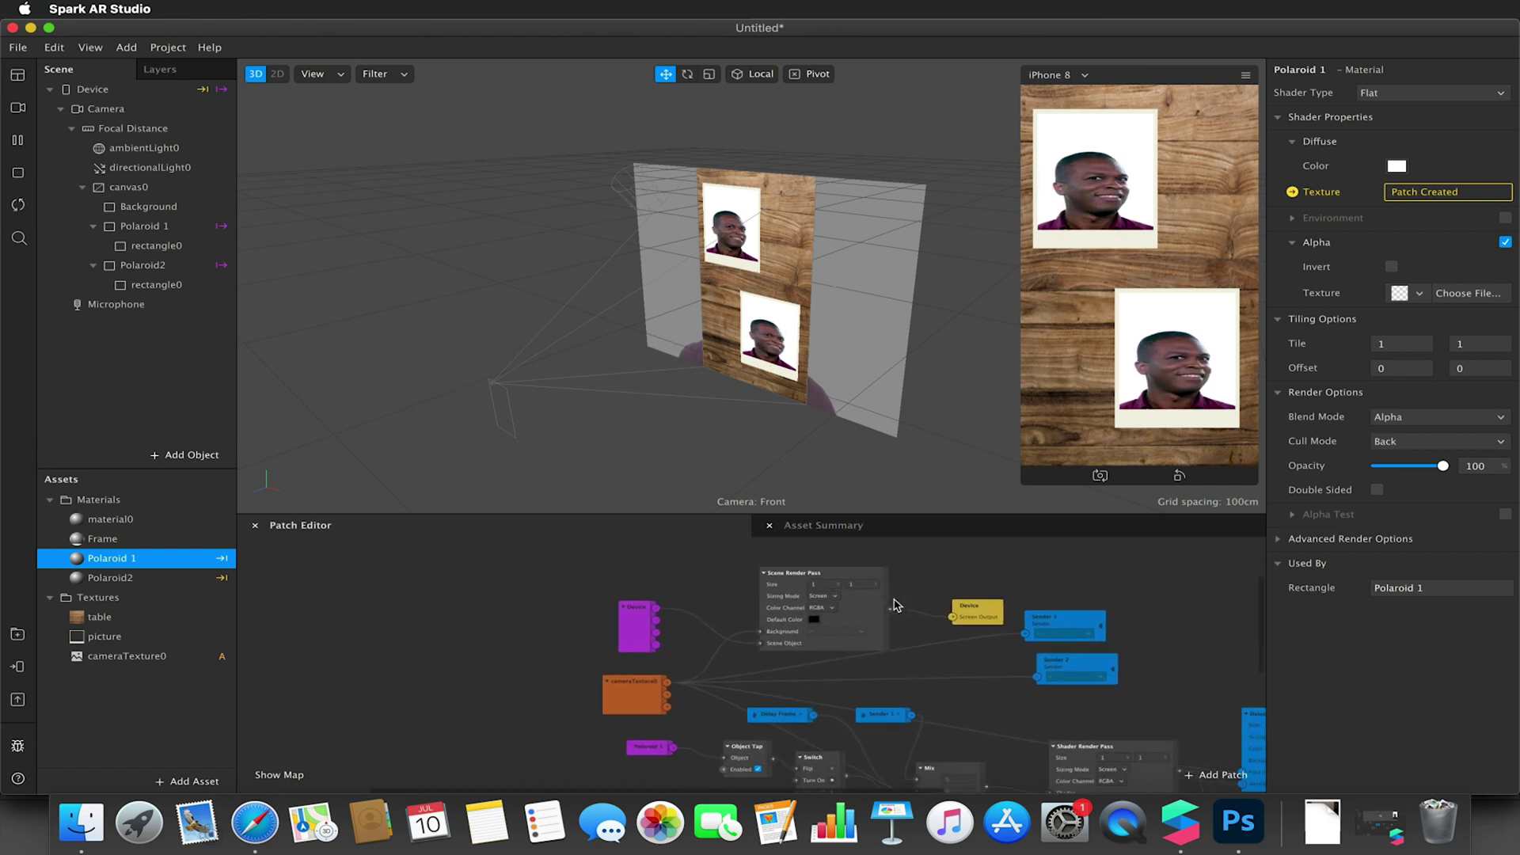
{"action": "scroll", "coordinate": [897, 605], "scroll_direction": "right", "scroll_amount": 8}
{"action": "scroll", "coordinate": [897, 606], "scroll_direction": "down", "scroll_amount": 3}
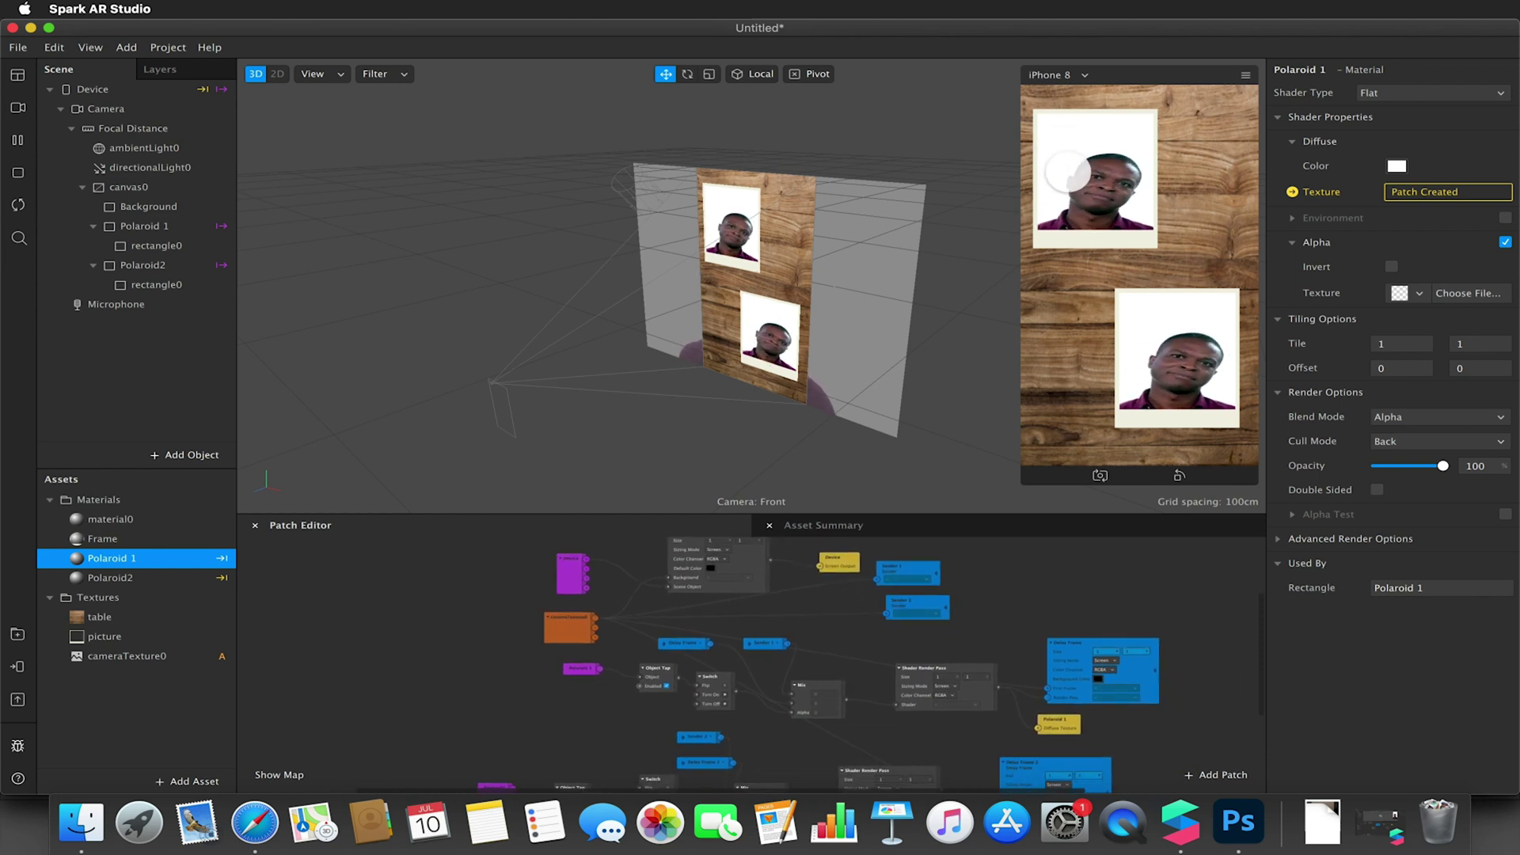
{"action": "scroll", "coordinate": [828, 671], "scroll_direction": "down", "scroll_amount": 3}
{"action": "scroll", "coordinate": [828, 671], "scroll_direction": "left", "scroll_amount": 1}
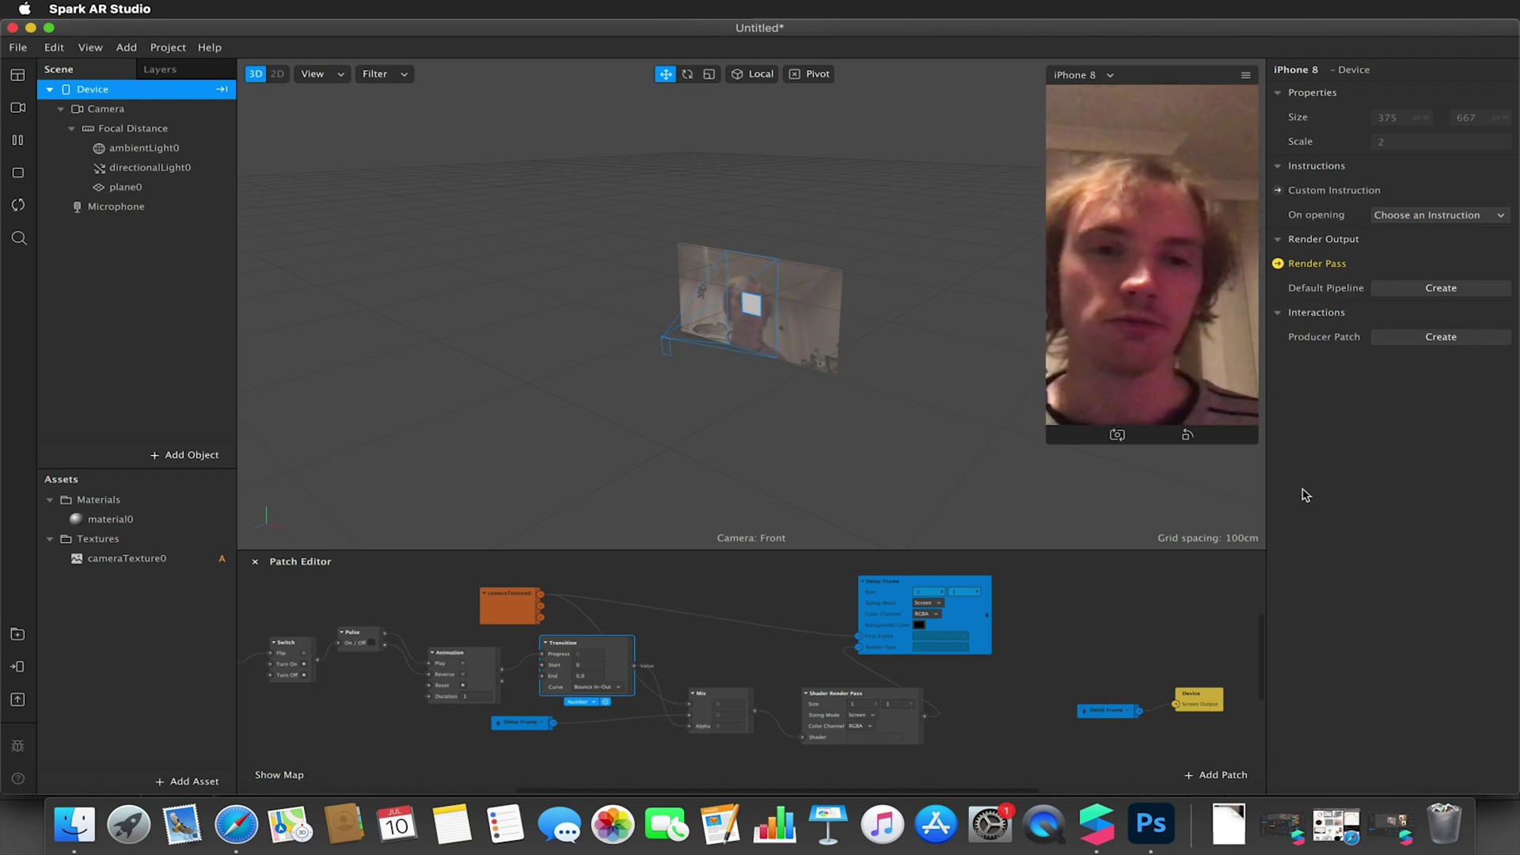
Step: Check the preview's Simulate Touch option and test the screen freeze effect by tapping the phone preview twice
{"action": "left_click", "coordinate": [1249, 75]}
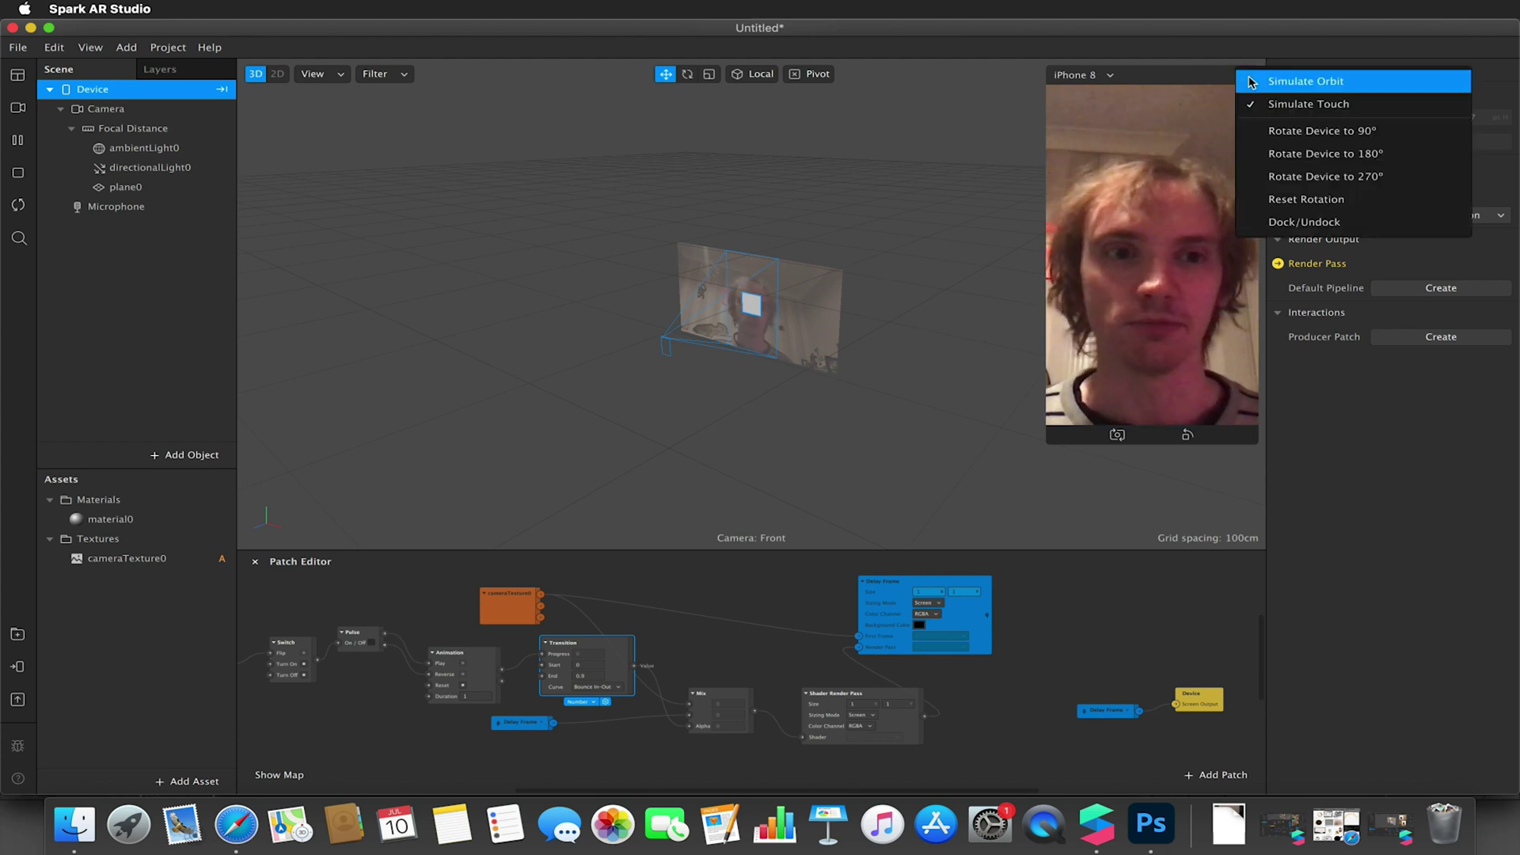
{"action": "left_click", "coordinate": [1310, 105]}
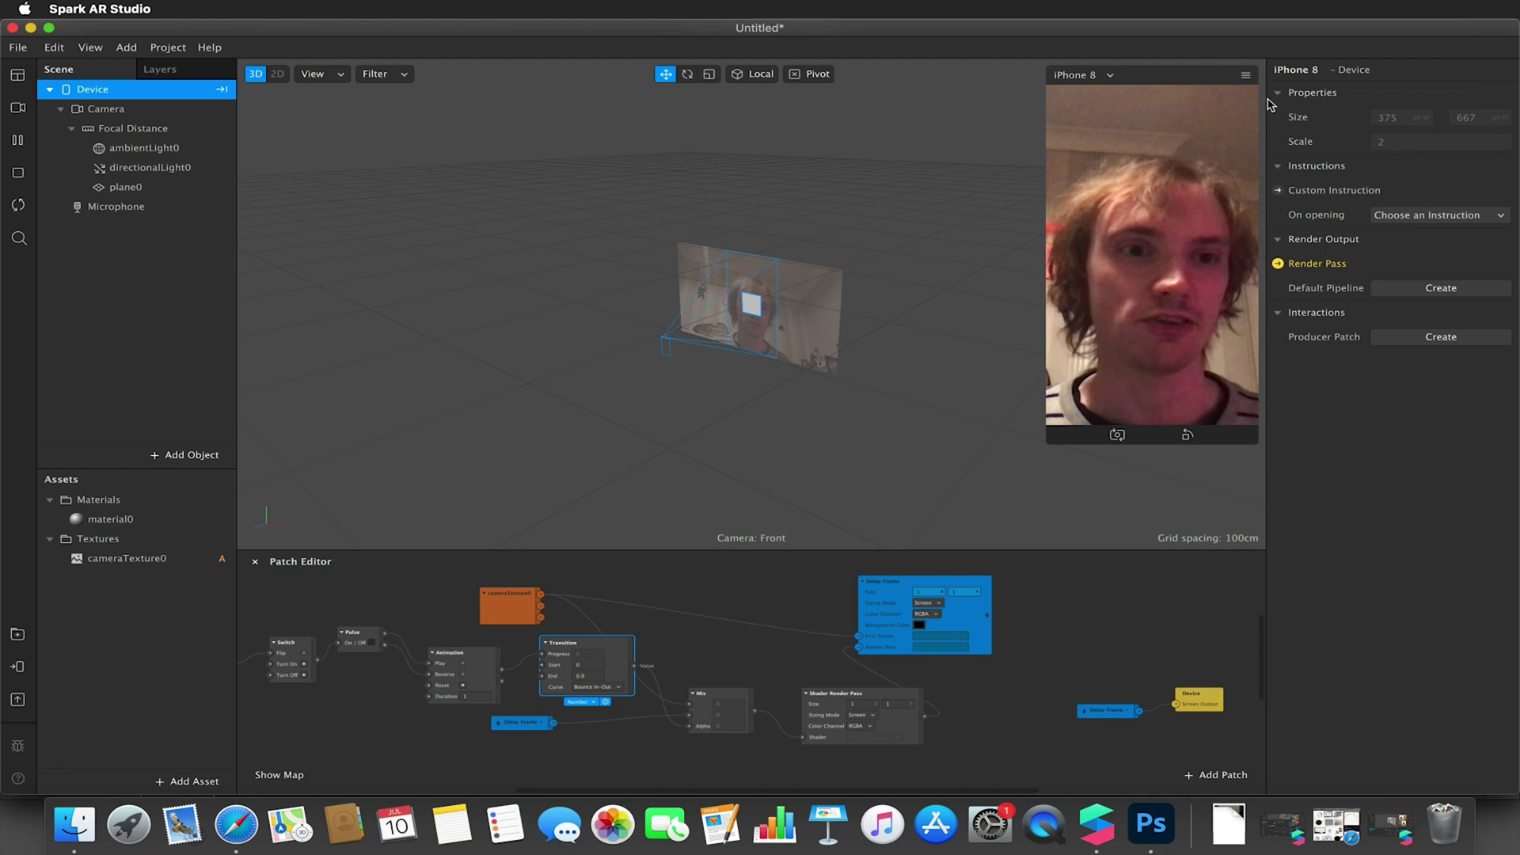
{"action": "left_click", "coordinate": [1159, 235]}
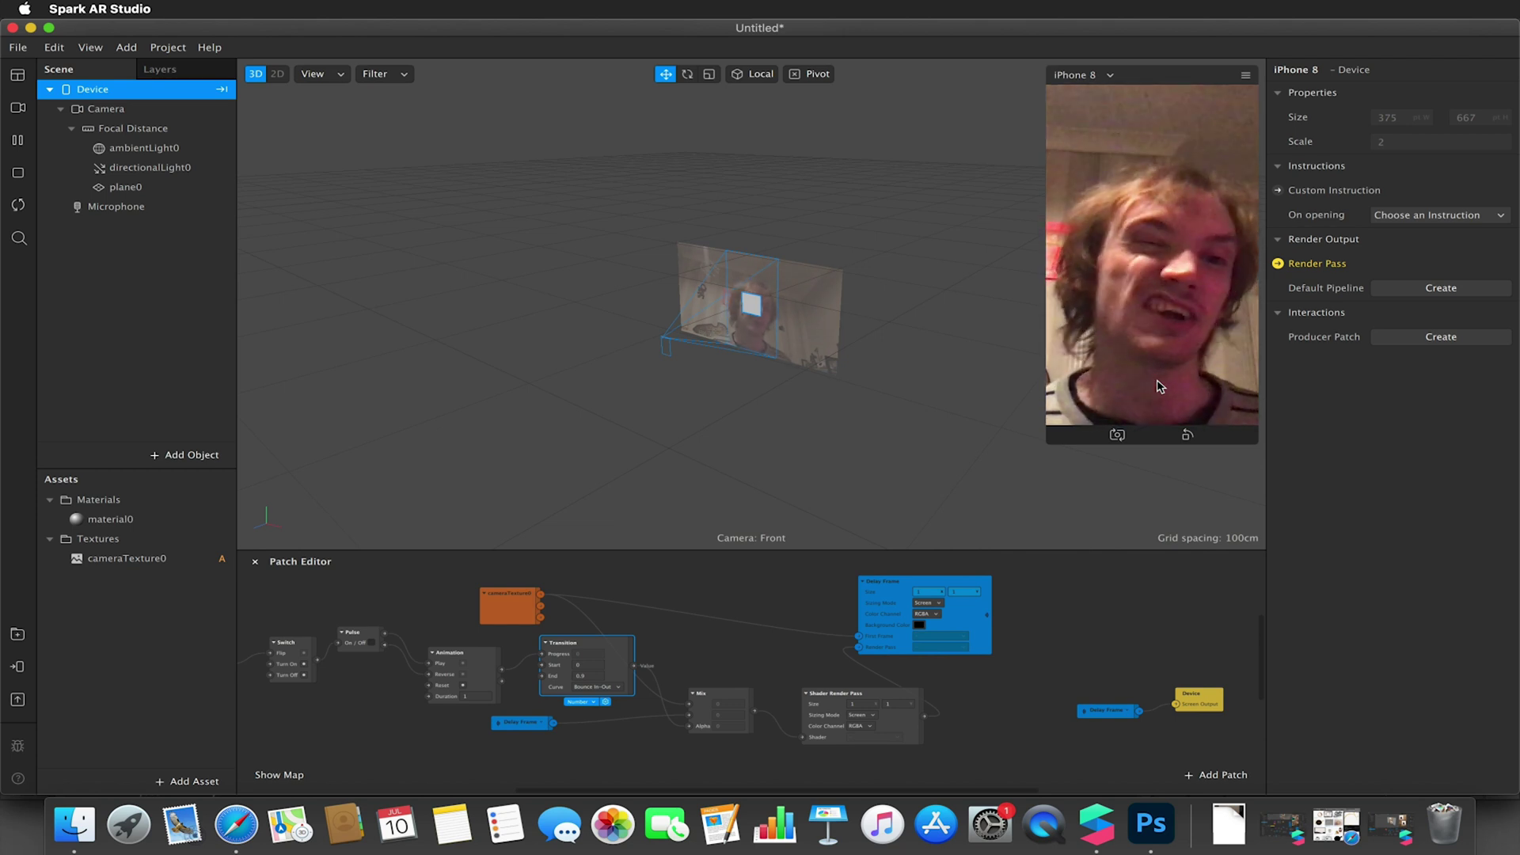
{"action": "left_click", "coordinate": [1154, 366]}
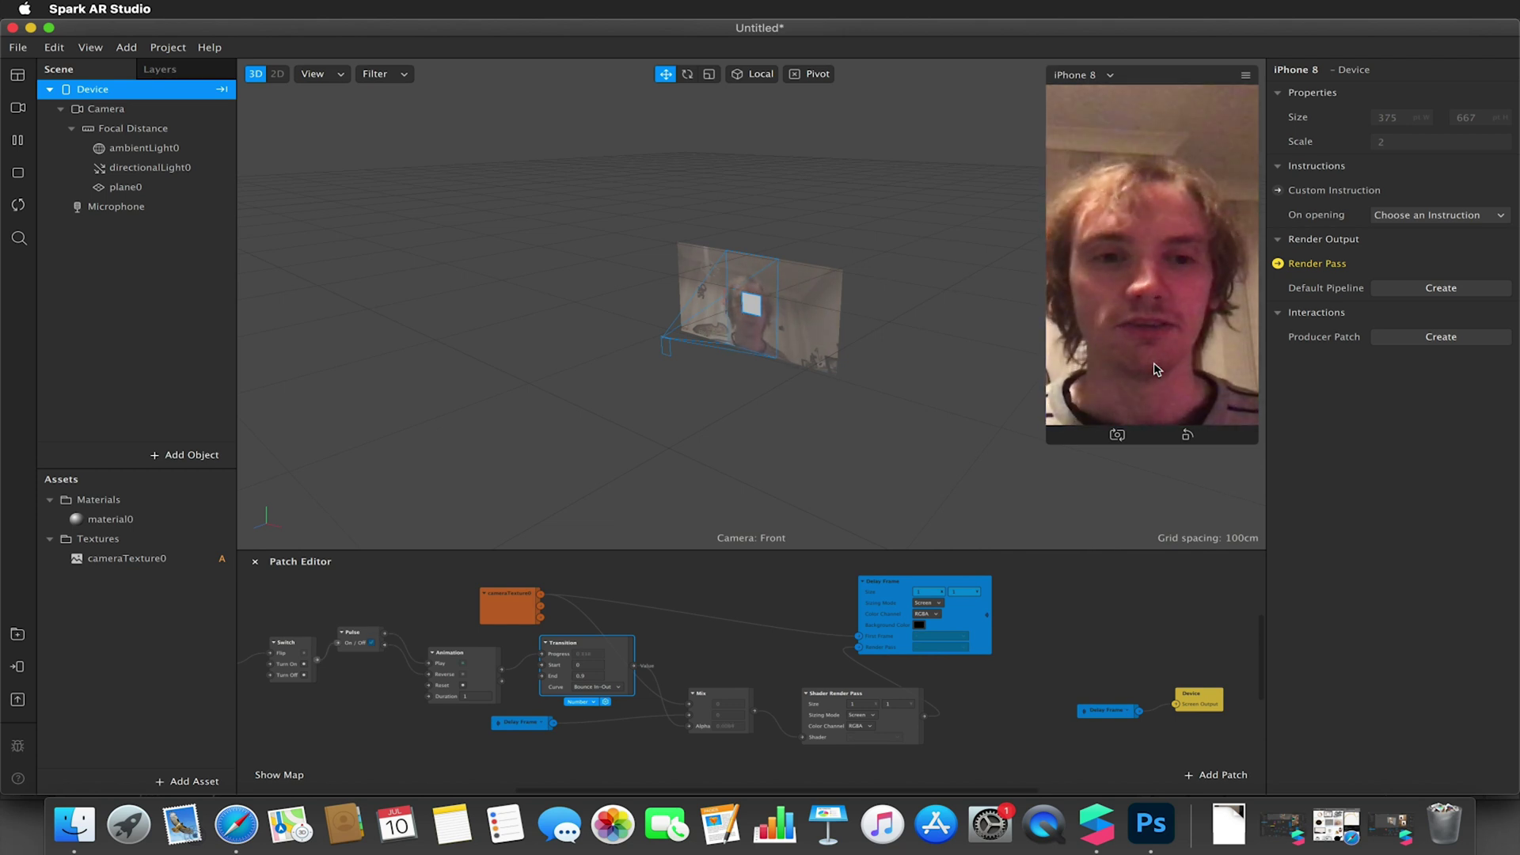
Step: Delete the plane0 object from the scene
{"action": "scroll", "coordinate": [775, 608], "scroll_direction": "left", "scroll_amount": 3}
{"action": "scroll", "coordinate": [776, 608], "scroll_direction": "up", "scroll_amount": 4}
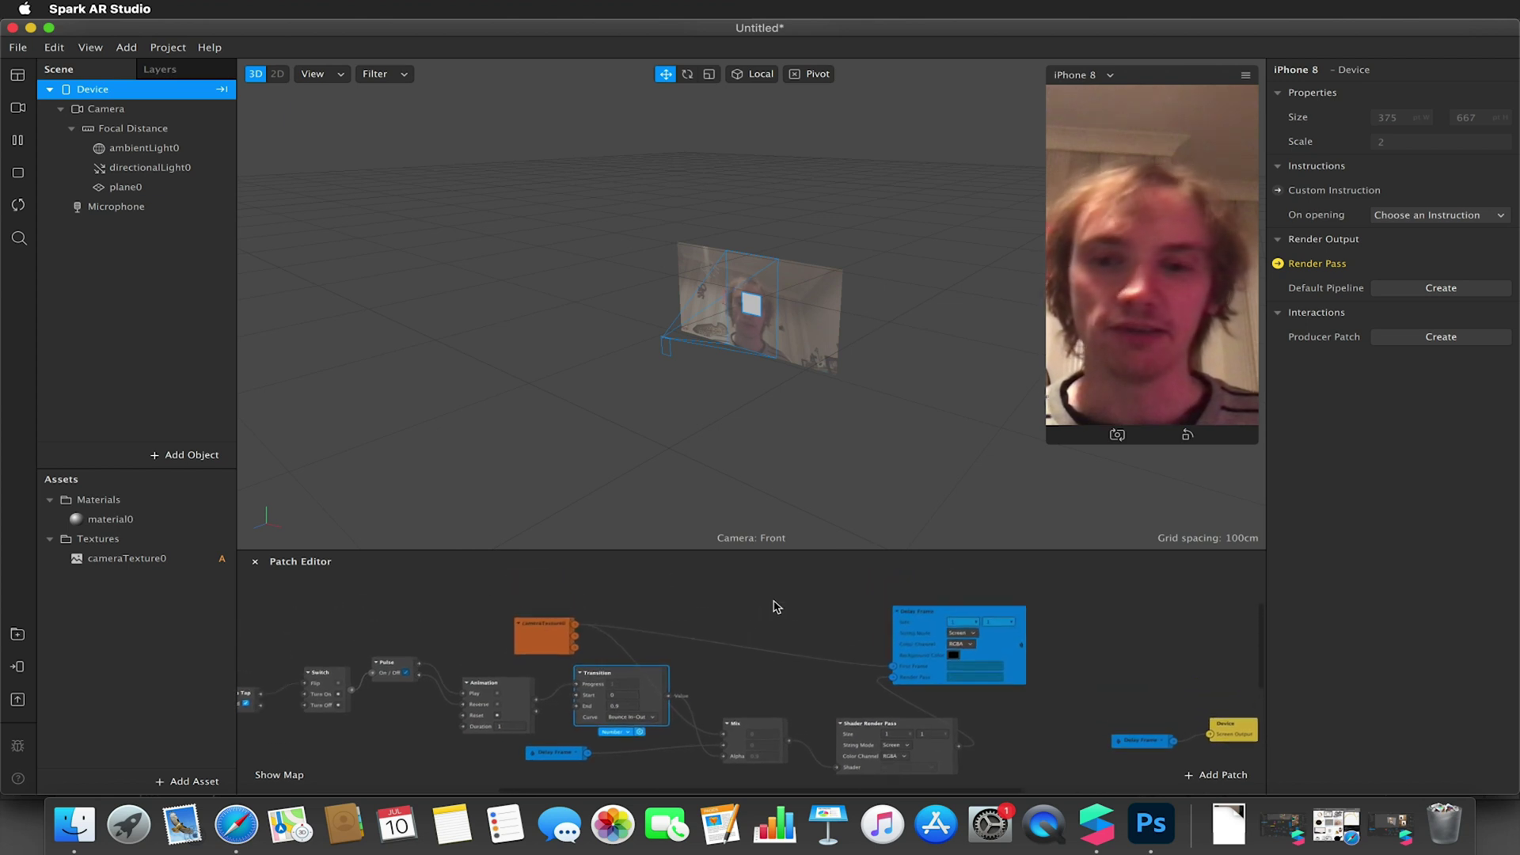
{"action": "scroll", "coordinate": [776, 608], "scroll_direction": "down", "scroll_amount": 2}
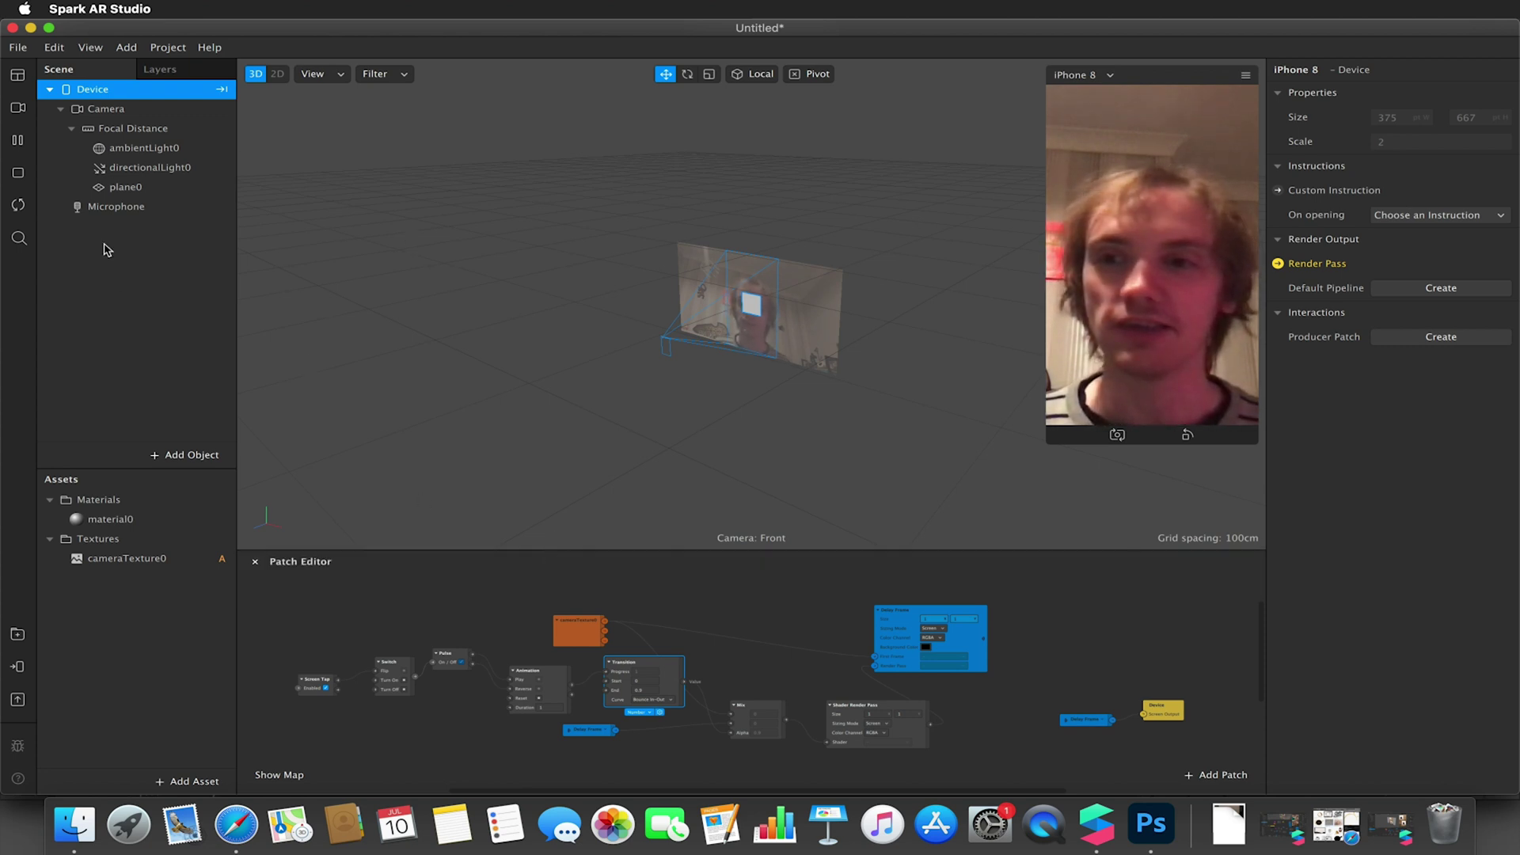
{"action": "left_click", "coordinate": [123, 190]}
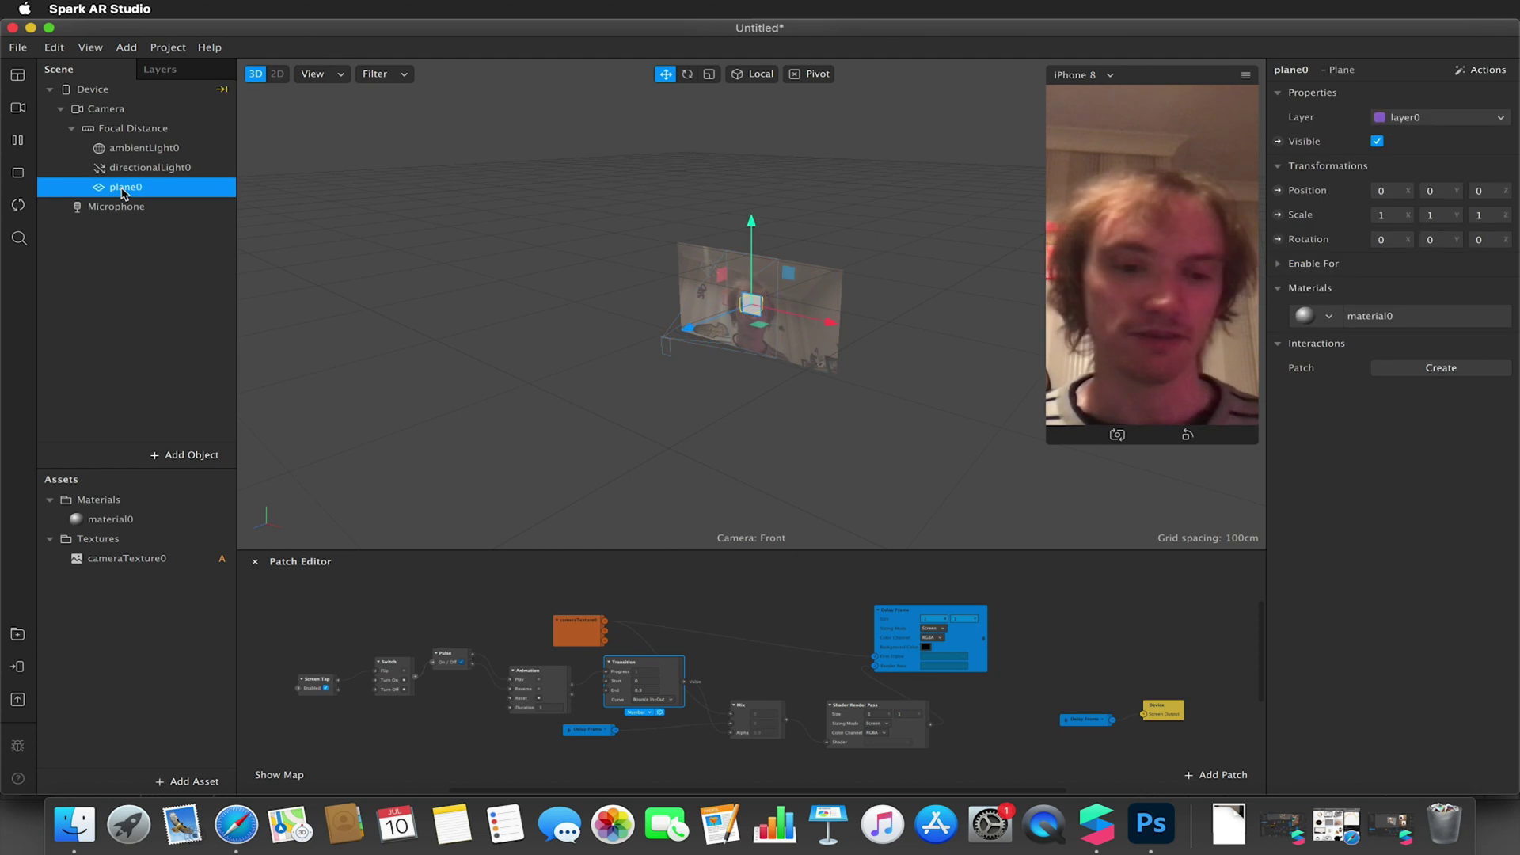
{"action": "key", "text": "Delete"}
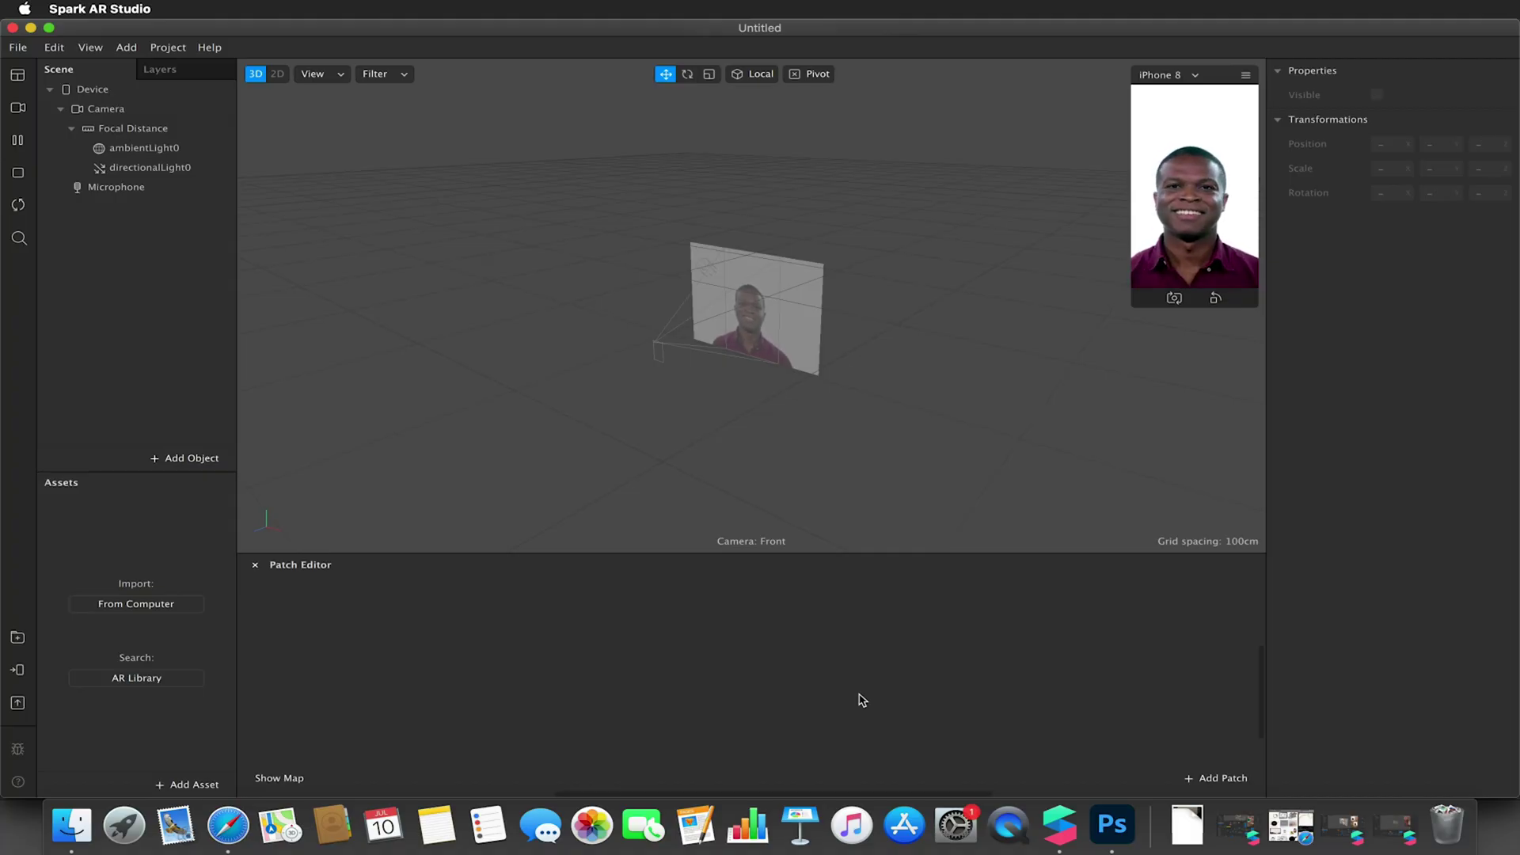
Step: Extract the camera's texture and place cameraTexture0 as a patch in the empty patch graph
{"action": "left_click", "coordinate": [116, 115]}
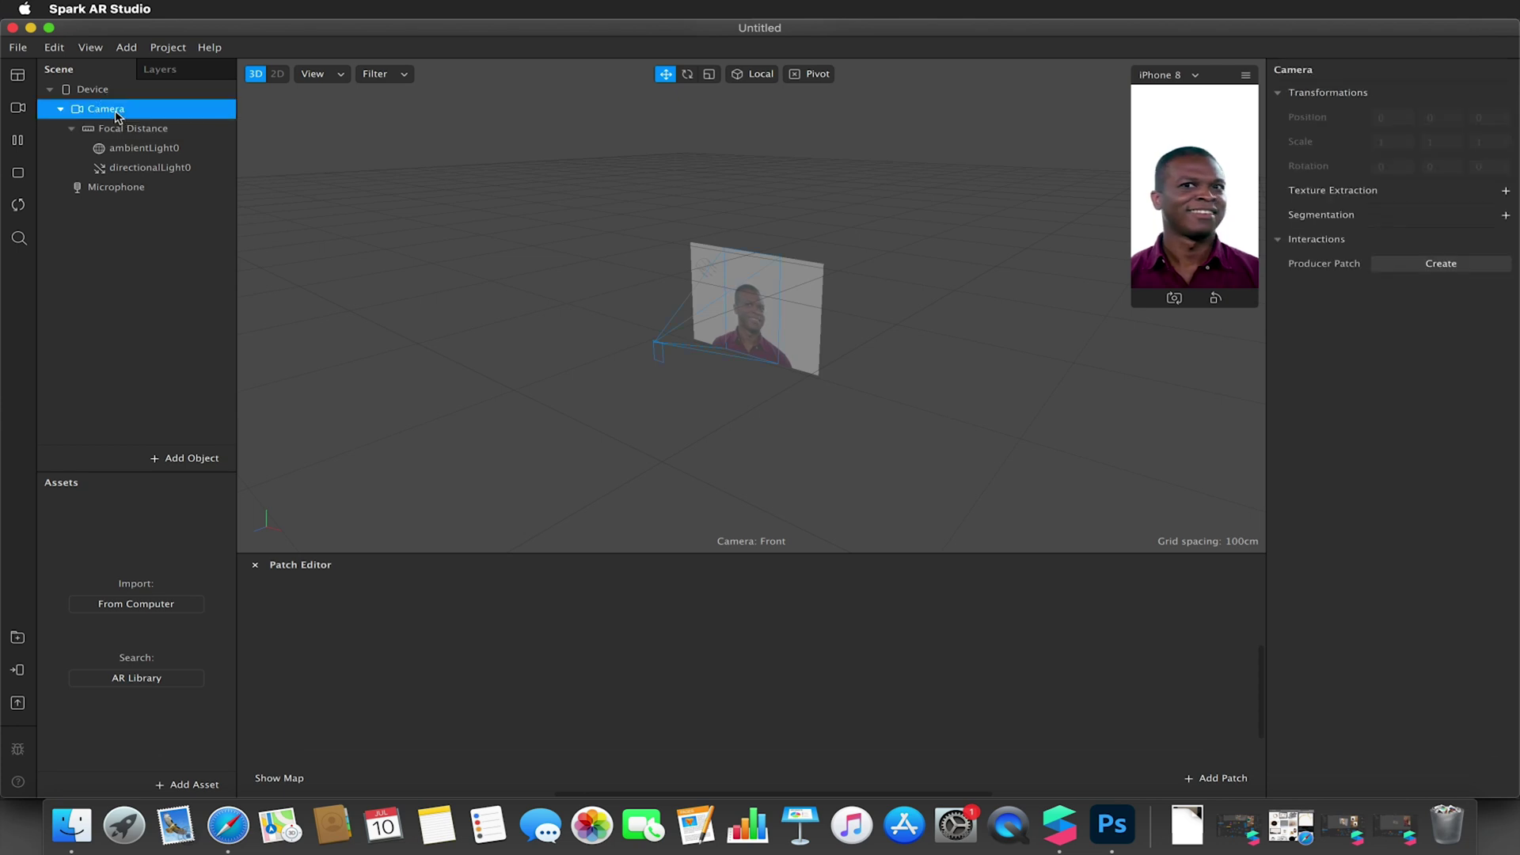
{"action": "left_click", "coordinate": [1506, 192]}
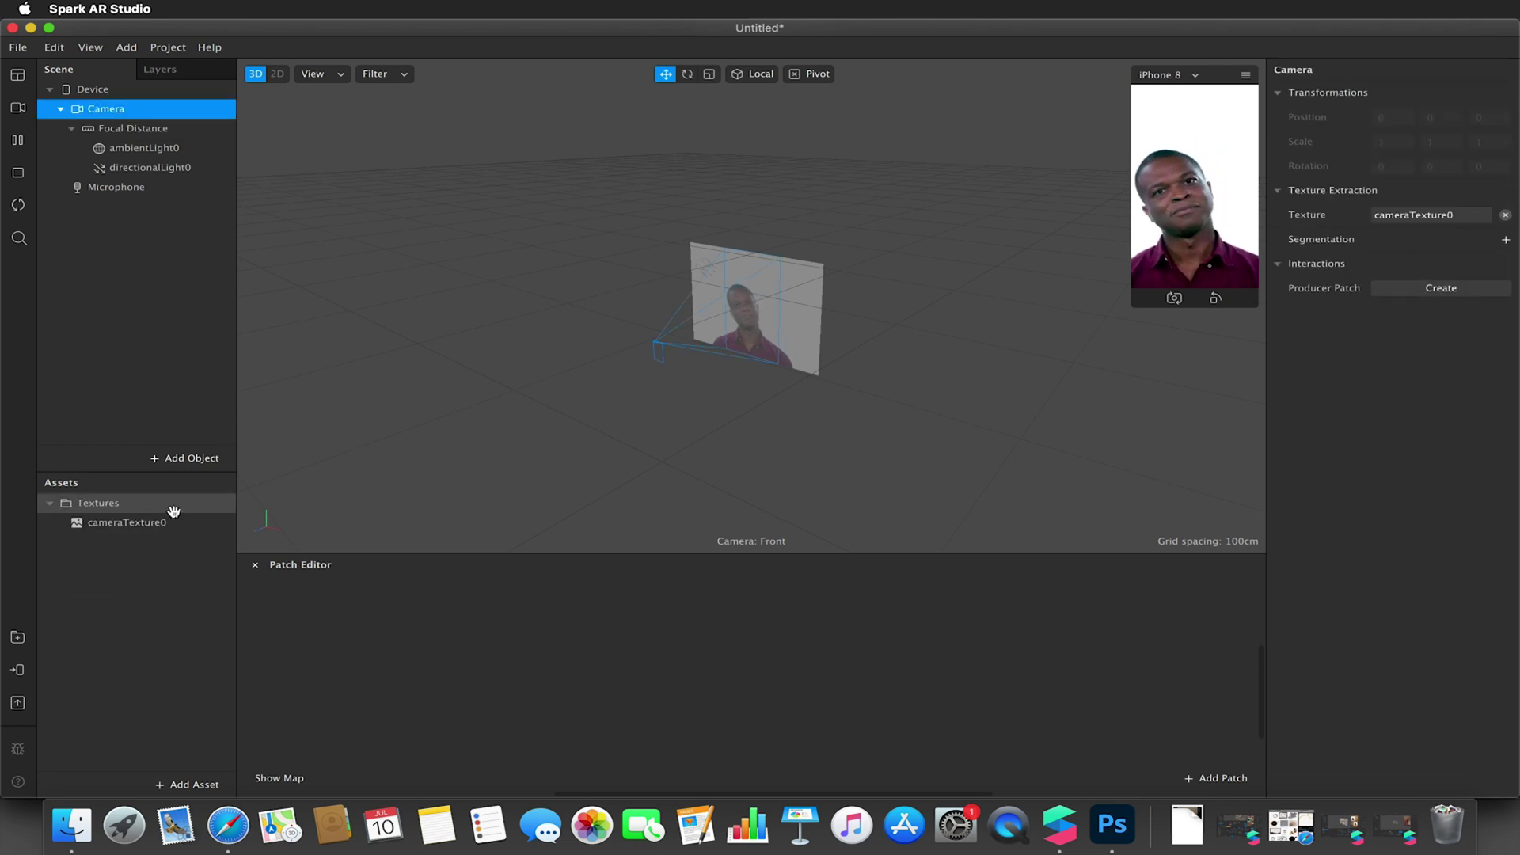
{"action": "left_click_drag", "start_coordinate": [129, 522], "coordinate": [494, 619]}
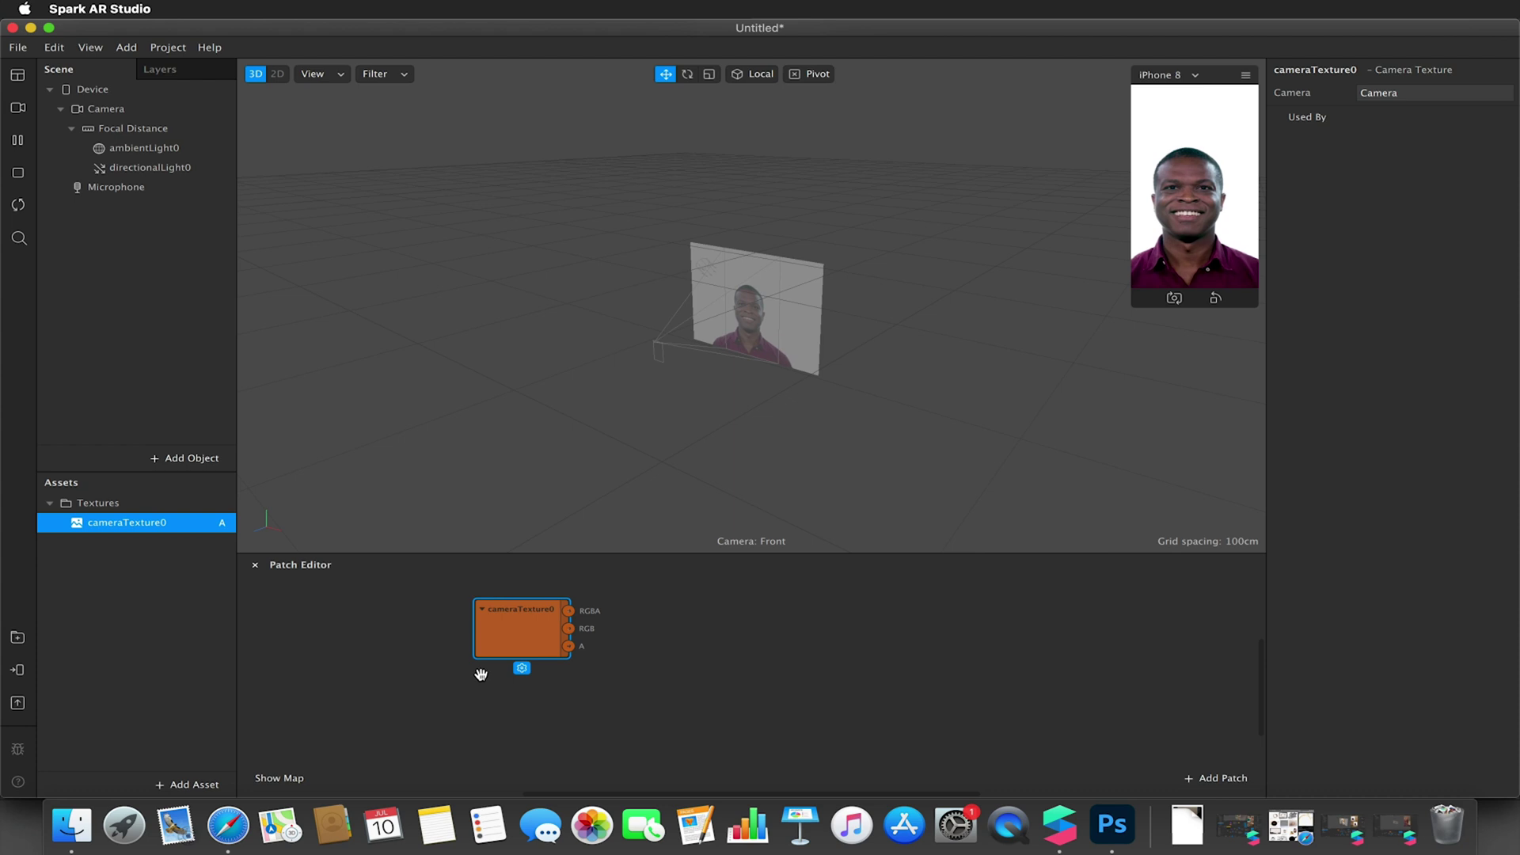
Step: Add a Delay Frame patch with cameraTexture0's RGBA output feeding its First Frame input, and place it beside the texture patch
{"action": "left_click_drag", "start_coordinate": [564, 617], "coordinate": [802, 631]}
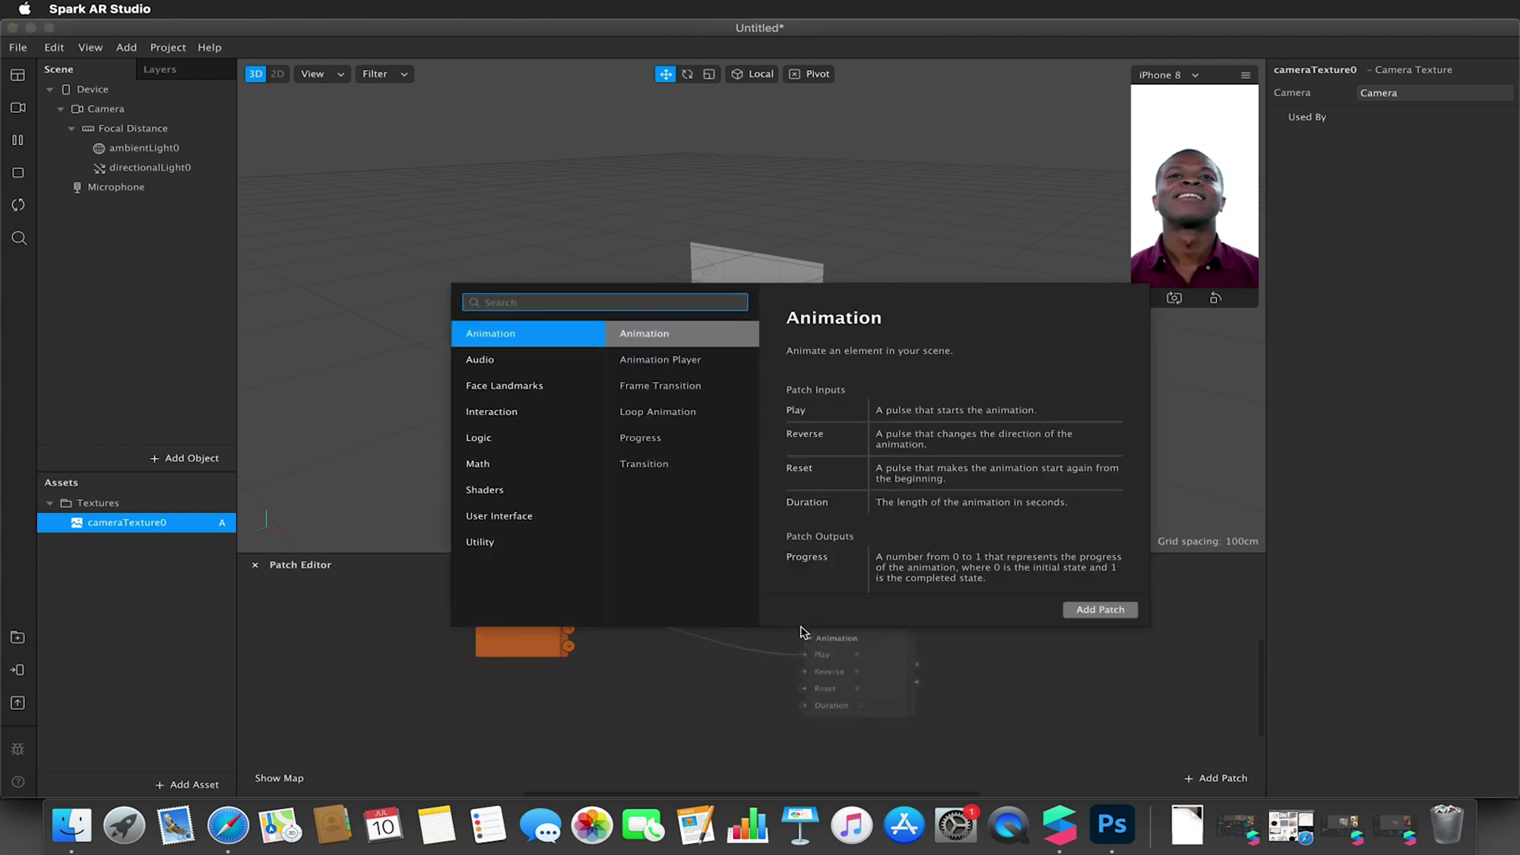
{"action": "type", "text": "delay"}
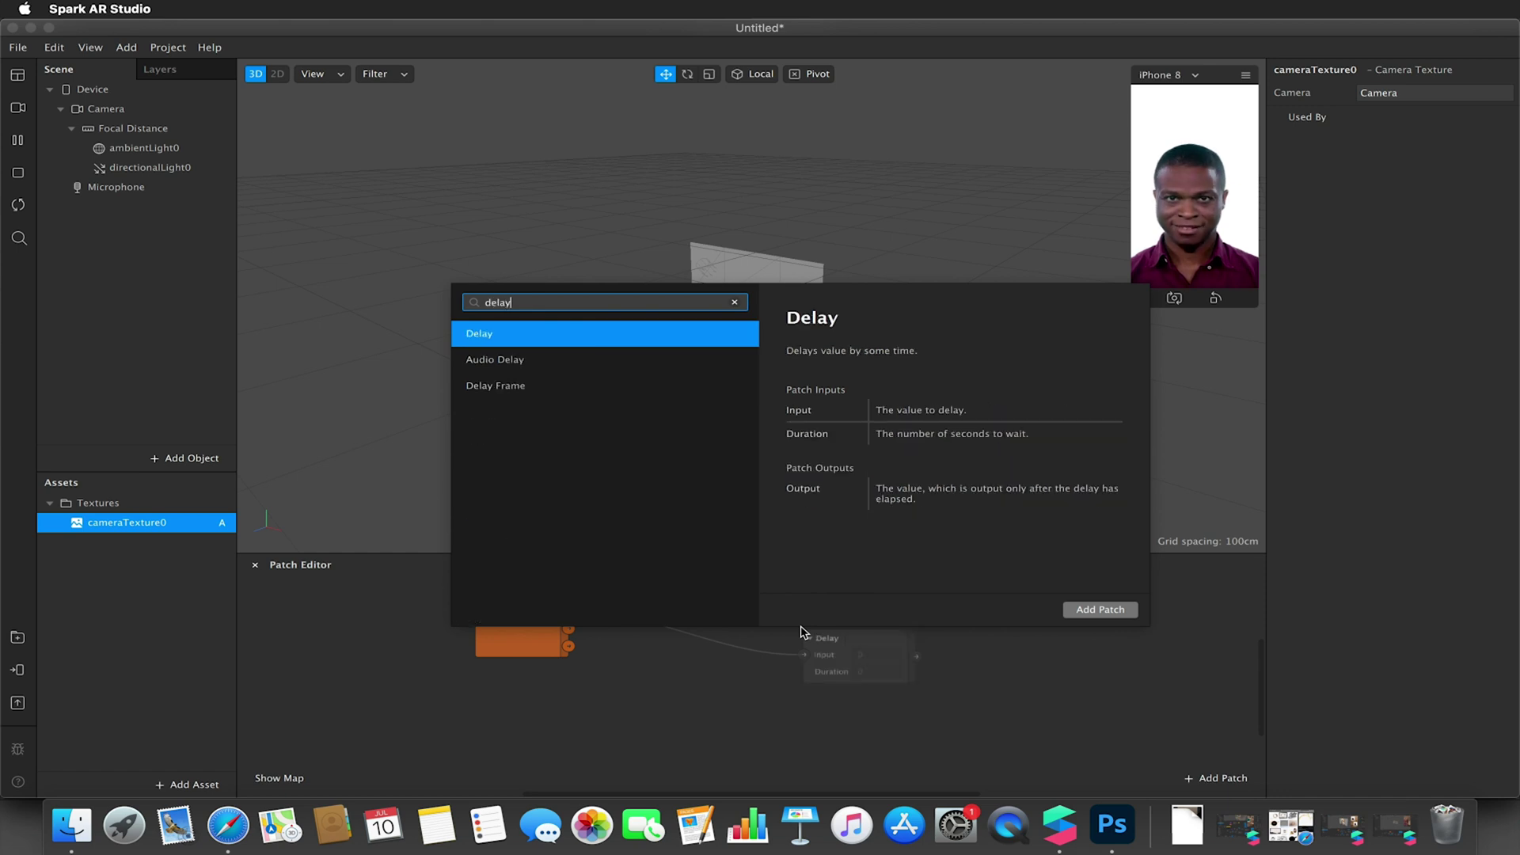
{"action": "left_click", "coordinate": [620, 389]}
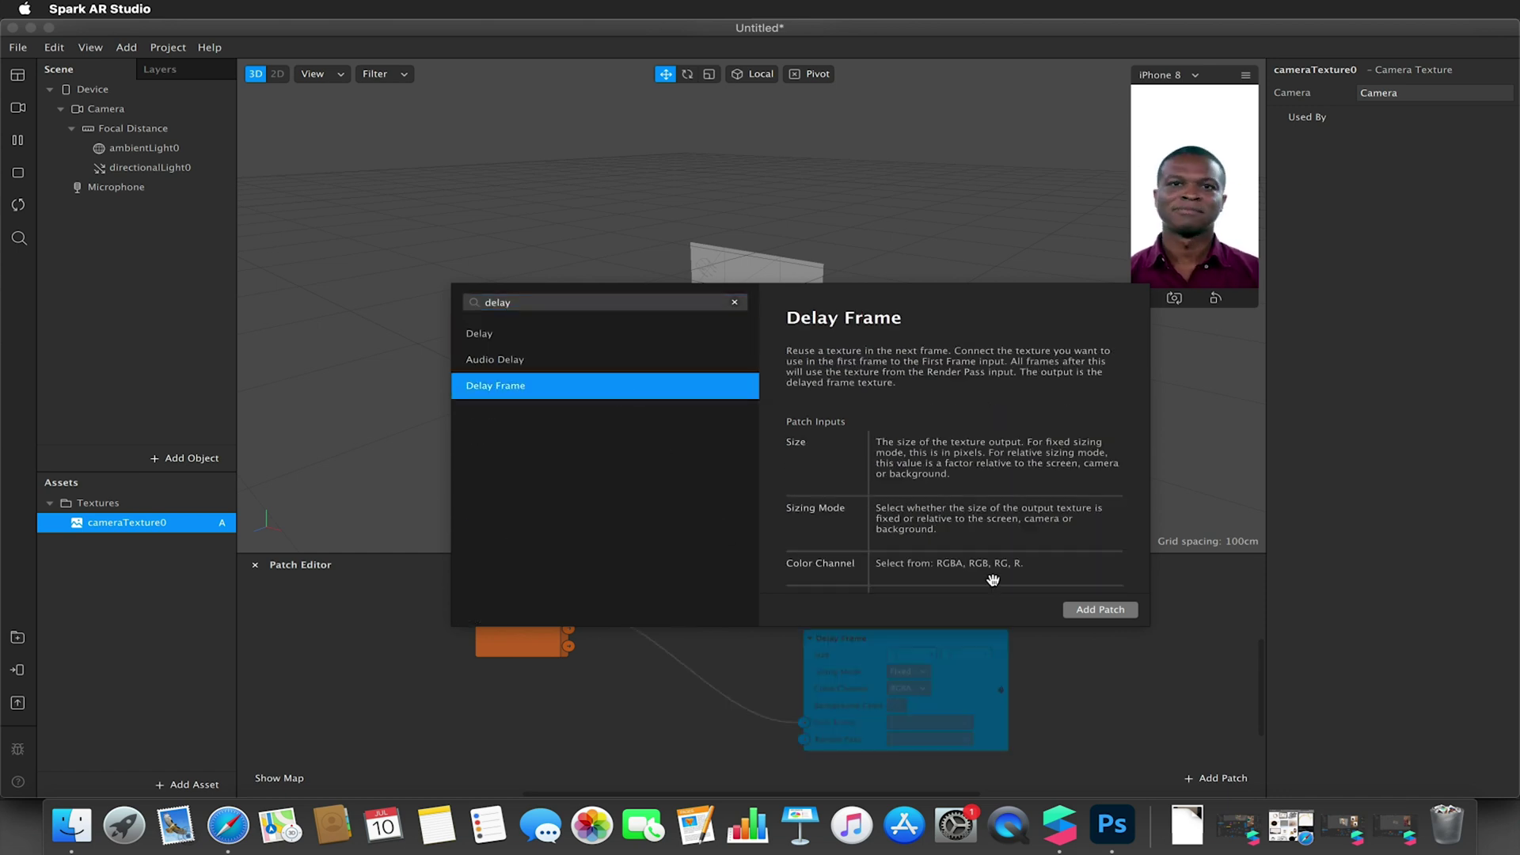
{"action": "left_click", "coordinate": [1099, 609]}
{"action": "left_click_drag", "start_coordinate": [934, 638], "coordinate": [971, 597]}
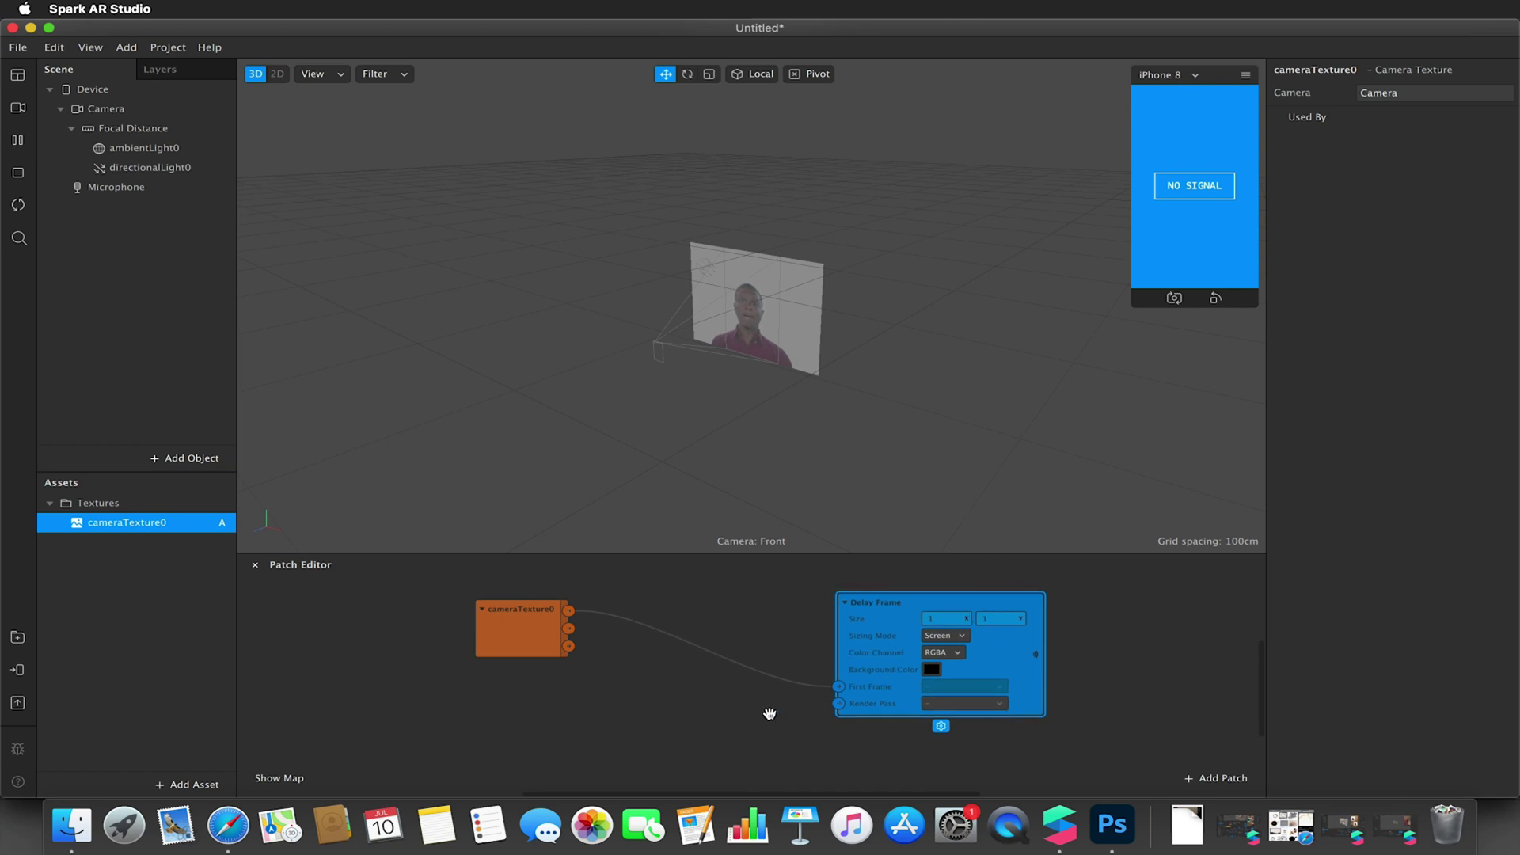
Step: Add a Mix patch and place it below, between the camera texture and Delay Frame patches
{"action": "left_click", "coordinate": [610, 722]}
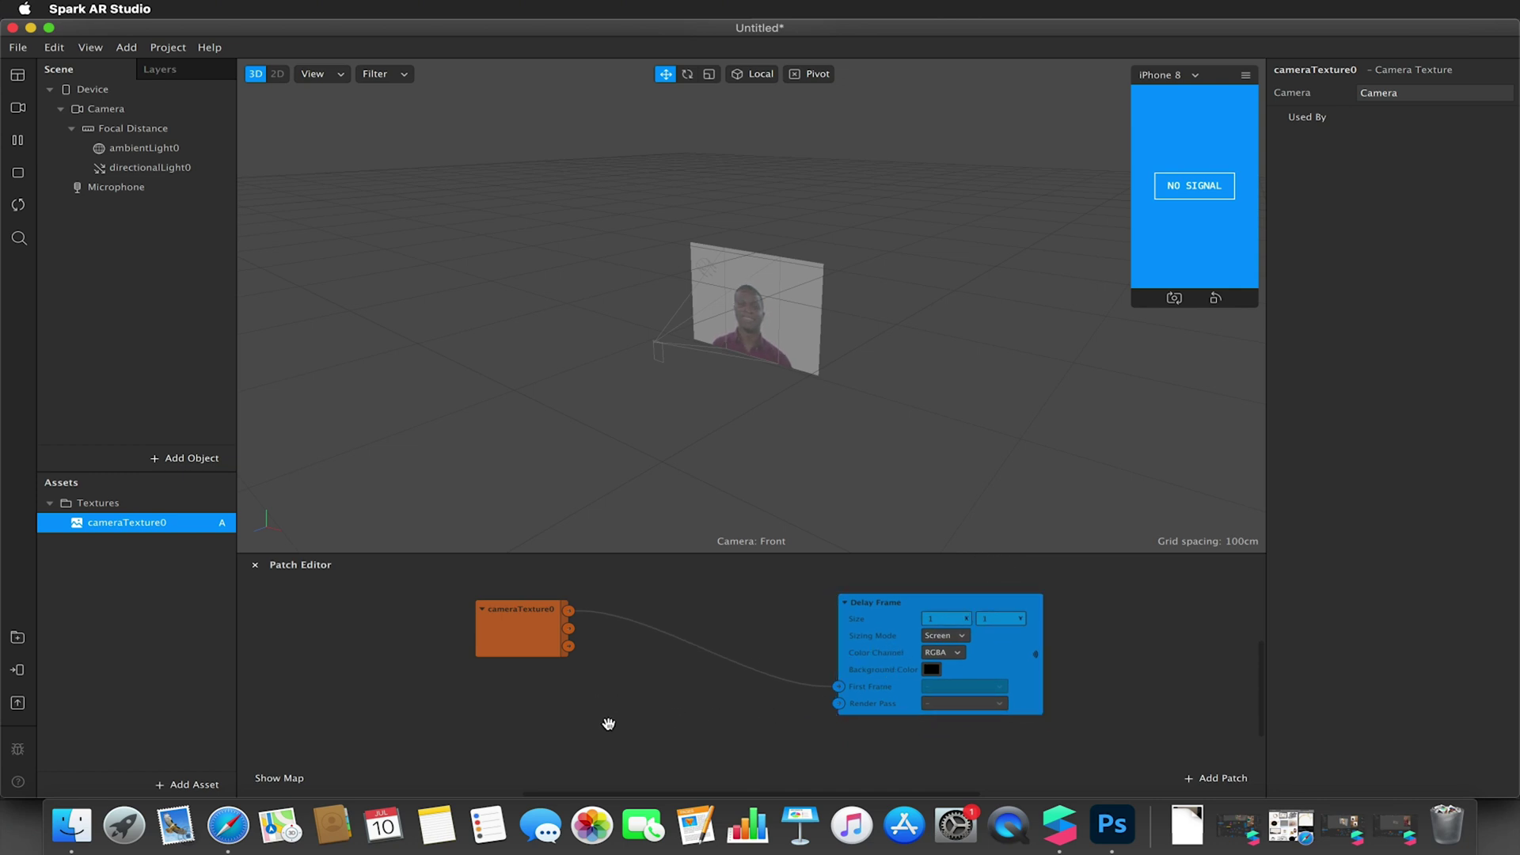
{"action": "right_click", "coordinate": [566, 728]}
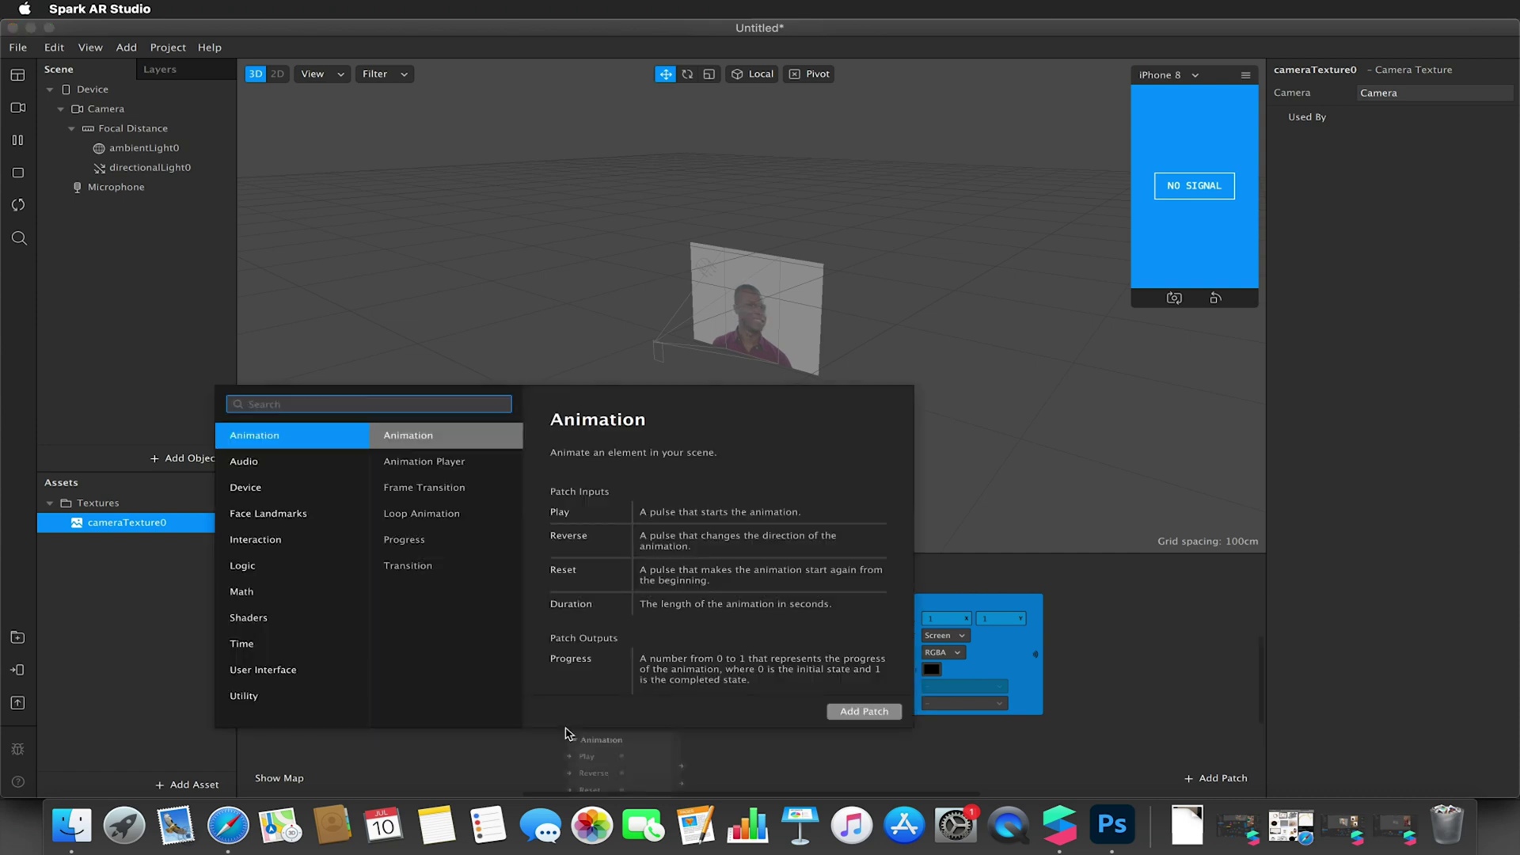
{"action": "type", "text": "mix"}
{"action": "key", "text": "Return"}
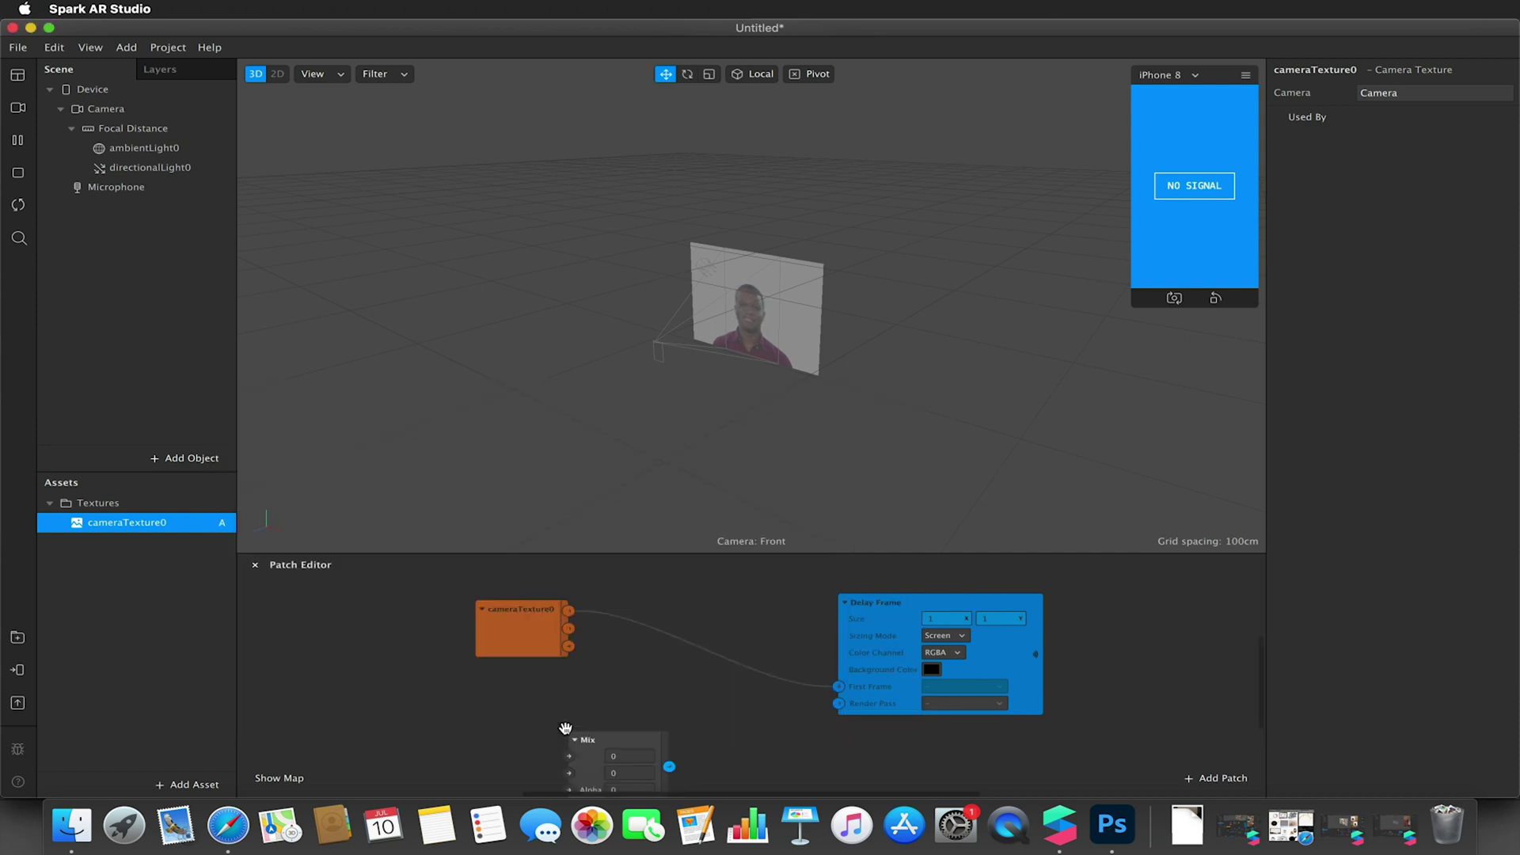
{"action": "left_click_drag", "start_coordinate": [588, 742], "coordinate": [783, 722]}
Step: Add a Shader Render Pass patch with the Mix output connected to its Shader input
{"action": "scroll", "coordinate": [573, 726], "scroll_direction": "down", "scroll_amount": 1}
{"action": "scroll", "coordinate": [573, 726], "scroll_direction": "right", "scroll_amount": 2}
{"action": "scroll", "coordinate": [573, 726], "scroll_direction": "down", "scroll_amount": 1}
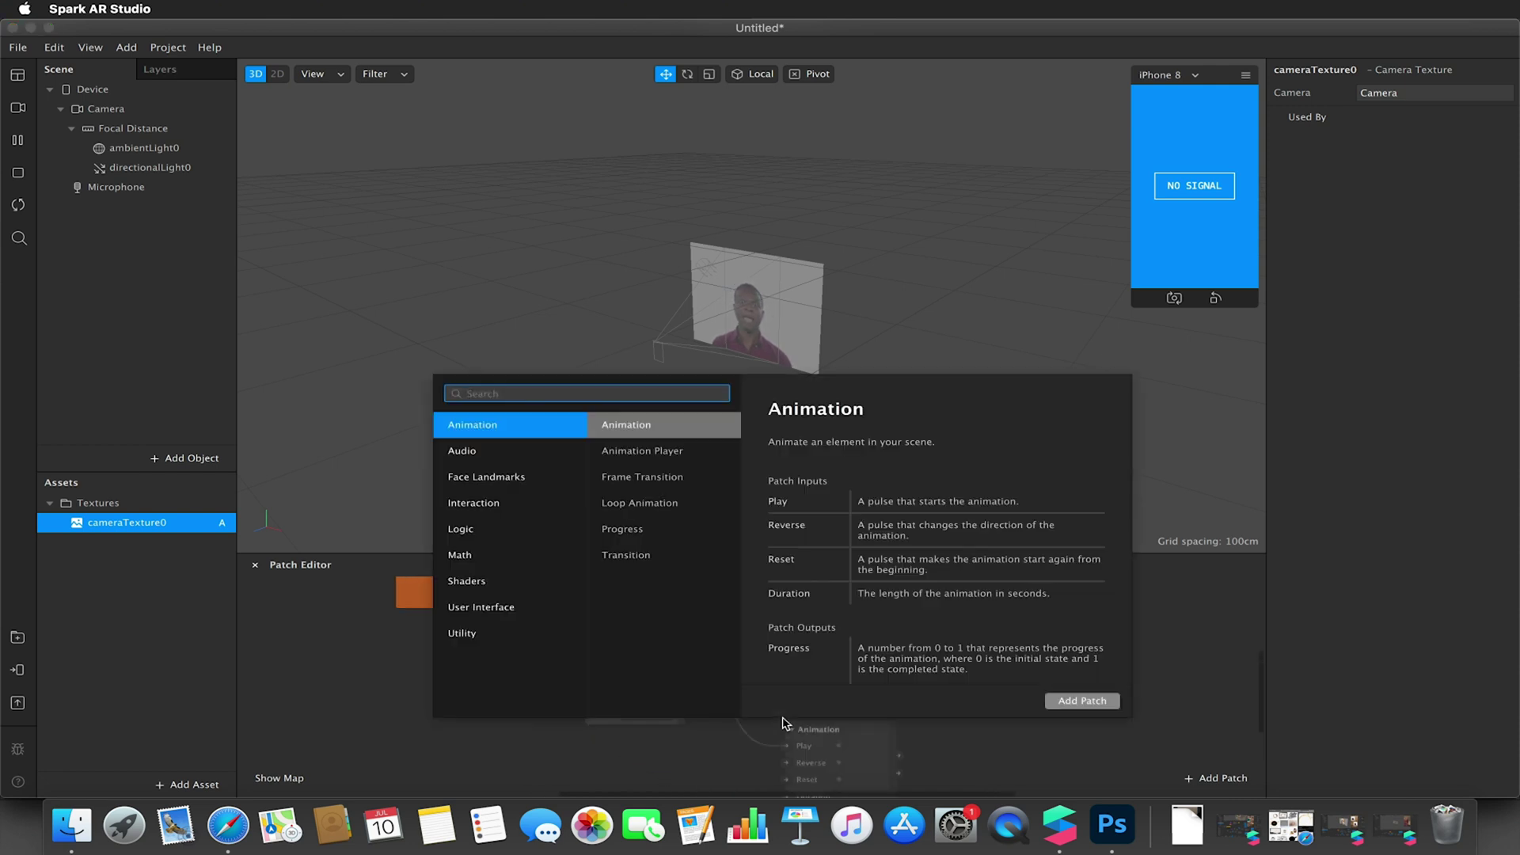
{"action": "type", "text": "shader"}
{"action": "left_click", "coordinate": [556, 461]}
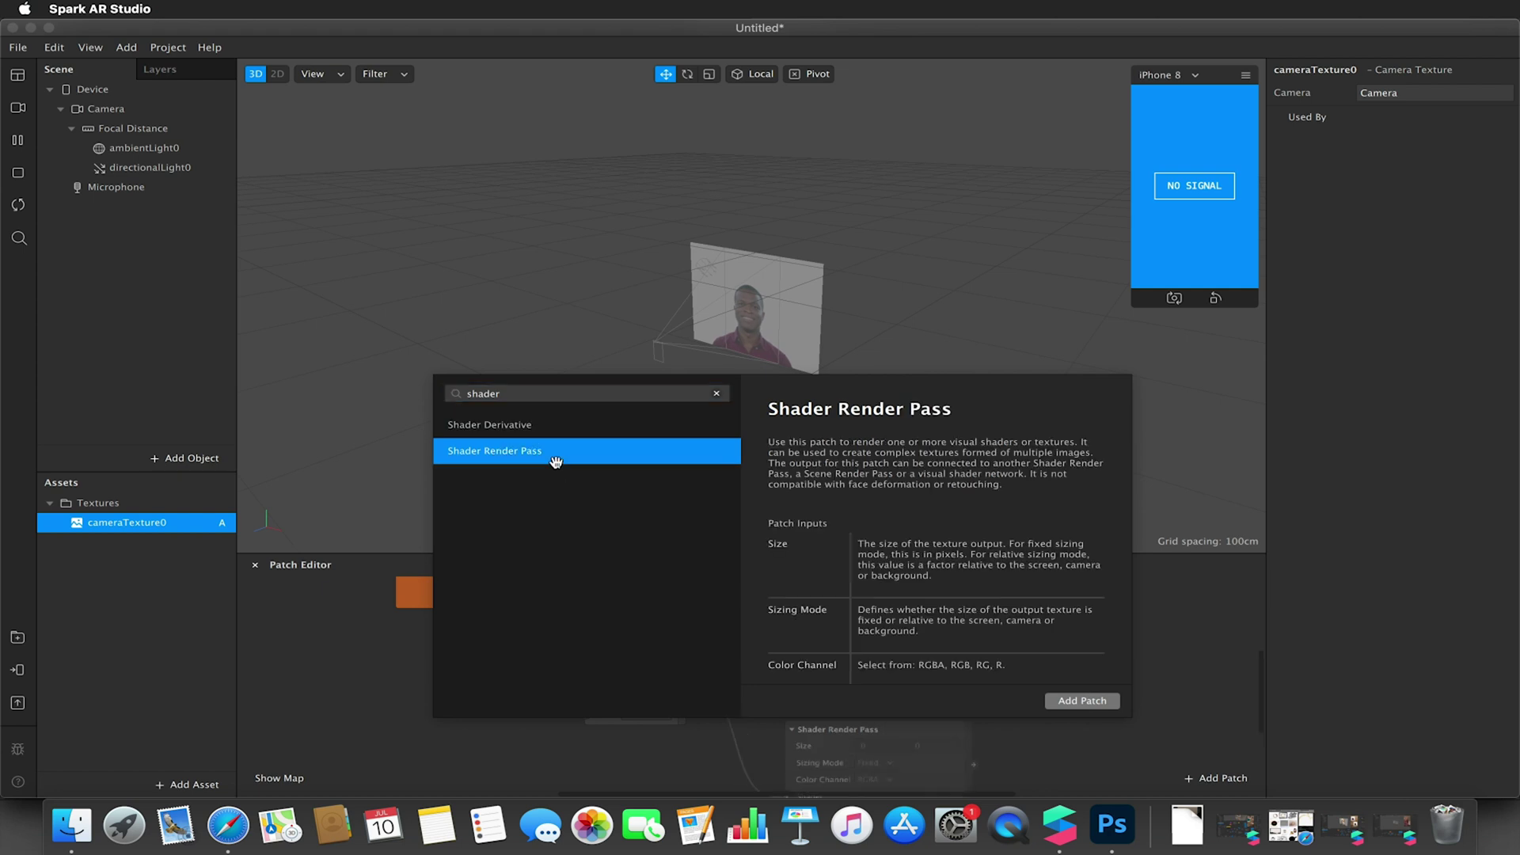
{"action": "left_click", "coordinate": [1063, 697]}
Step: Connect the Shader Render Pass output to the Render Pass input of the Delay Frame patch
{"action": "scroll", "coordinate": [969, 699], "scroll_direction": "down", "scroll_amount": 2}
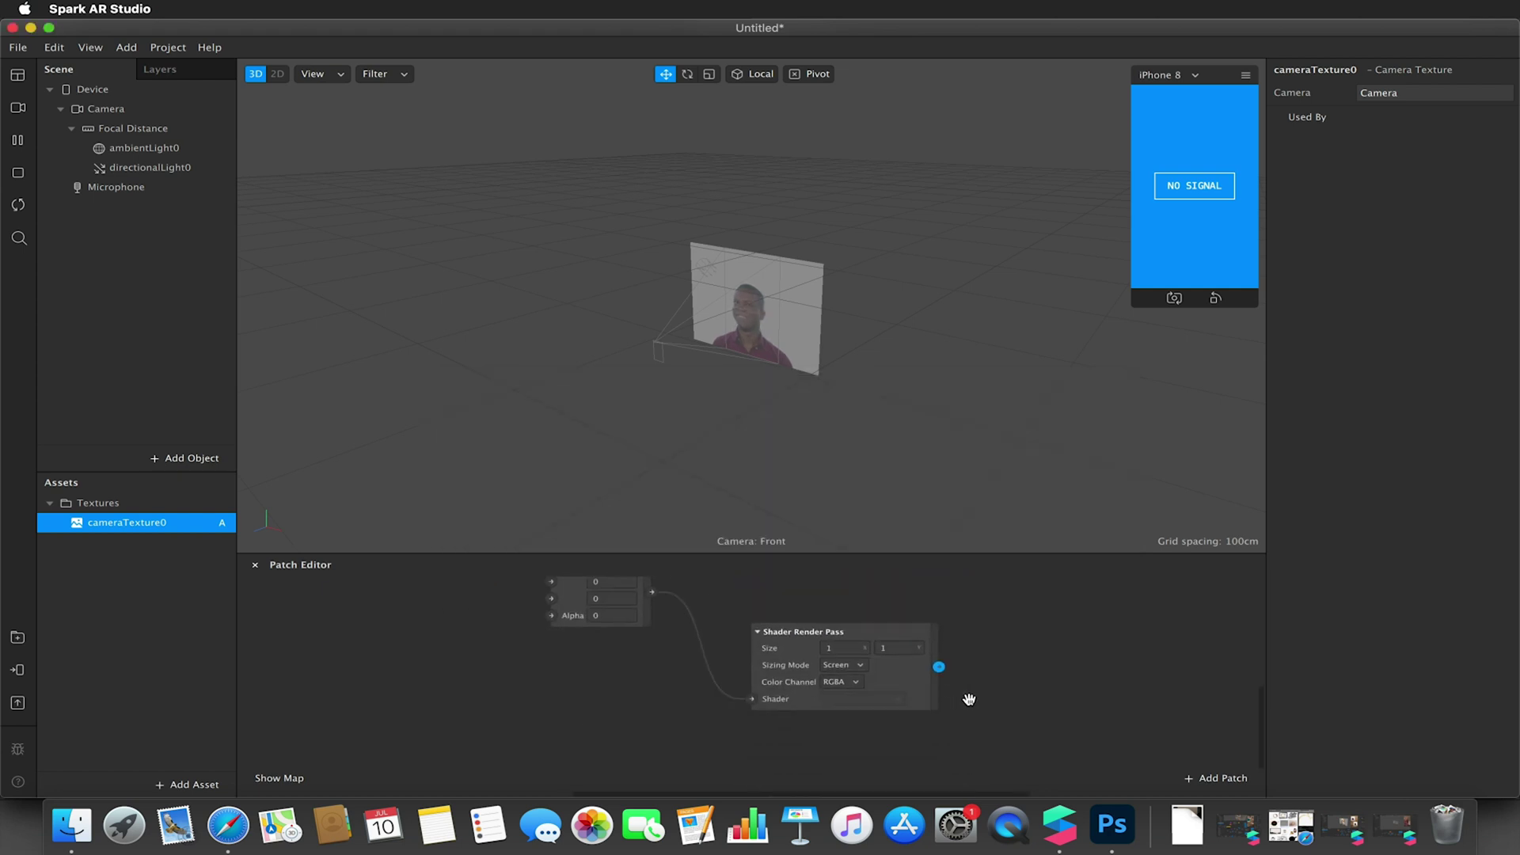
{"action": "scroll", "coordinate": [969, 699], "scroll_direction": "up", "scroll_amount": 3}
{"action": "scroll", "coordinate": [969, 699], "scroll_direction": "right", "scroll_amount": 3}
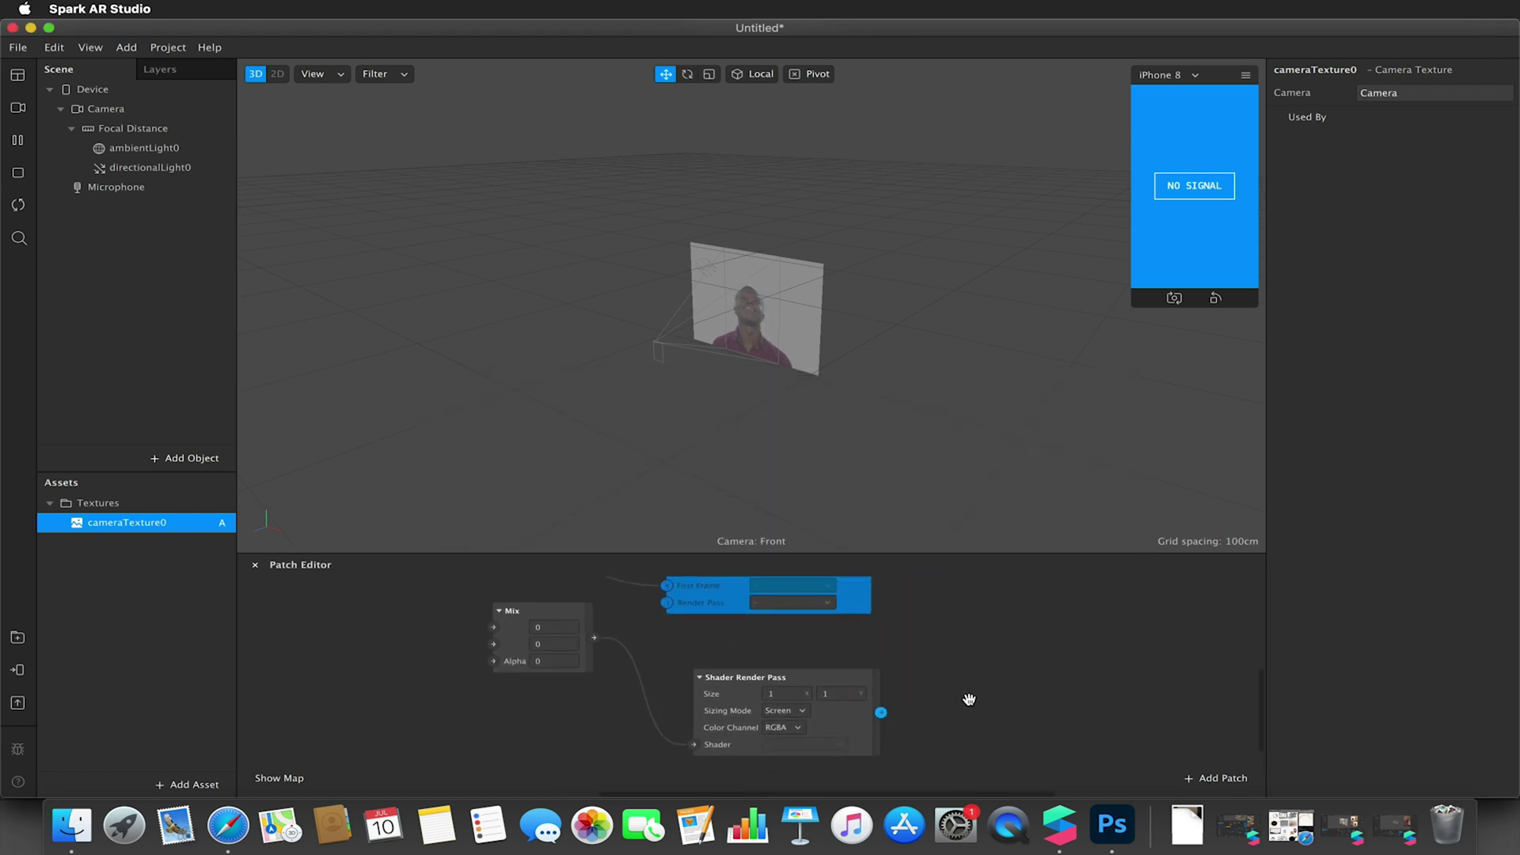
{"action": "left_click_drag", "start_coordinate": [880, 713], "coordinate": [676, 607]}
Step: Shift the Mix and Shader Render Pass patches left so they sit below the camera texture and clear of Delay Frame
{"action": "scroll", "coordinate": [673, 606], "scroll_direction": "up", "scroll_amount": 3}
{"action": "scroll", "coordinate": [673, 606], "scroll_direction": "left", "scroll_amount": 2}
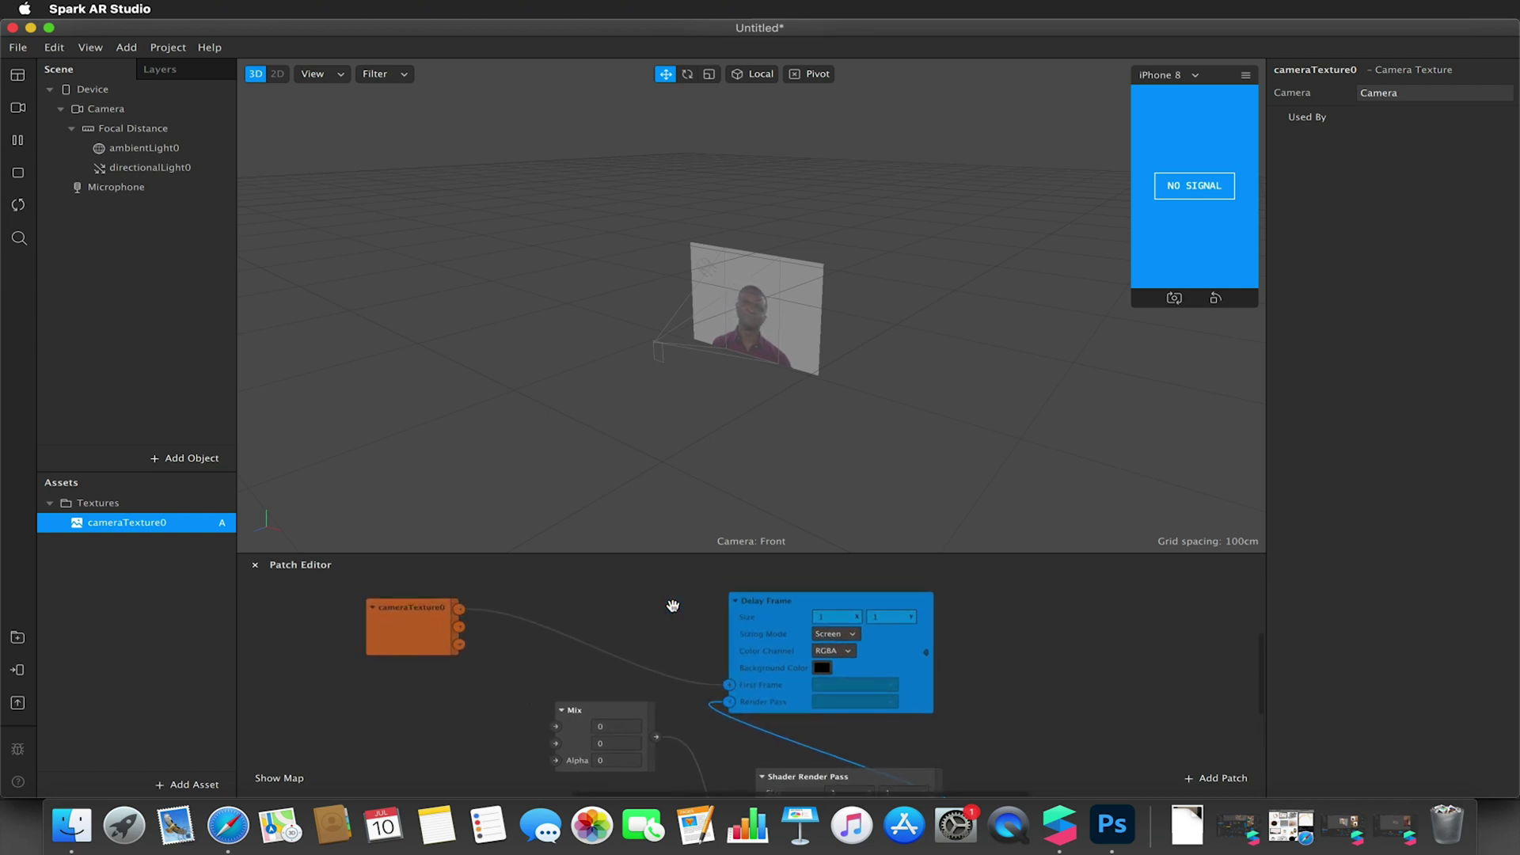
{"action": "left_click_drag", "start_coordinate": [606, 704], "coordinate": [479, 704]}
{"action": "left_click", "coordinate": [814, 779]}
{"action": "left_click_drag", "start_coordinate": [814, 780], "coordinate": [632, 745]}
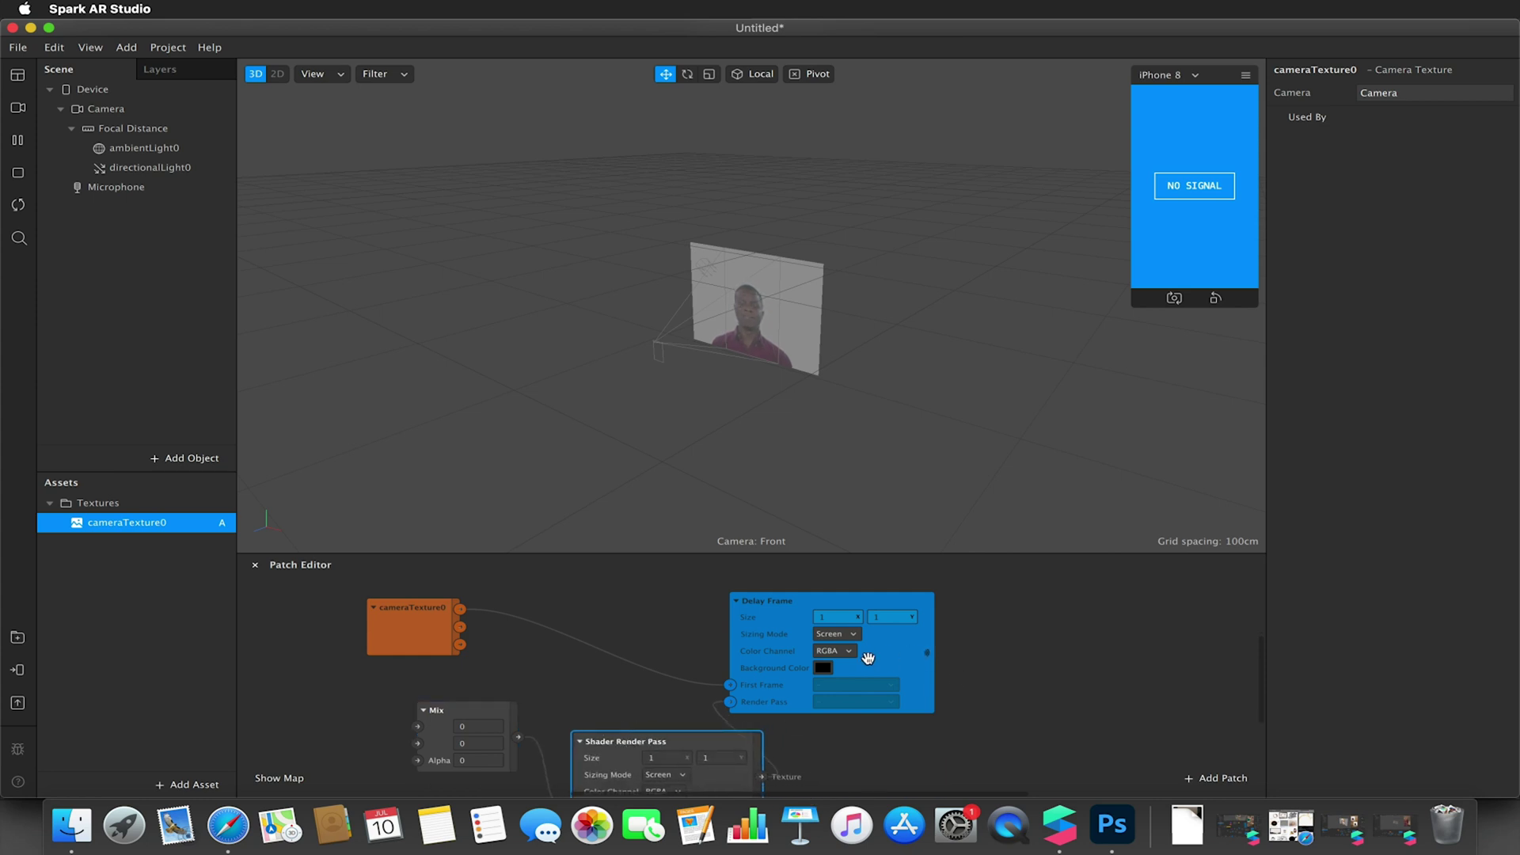
{"action": "left_click", "coordinate": [903, 669]}
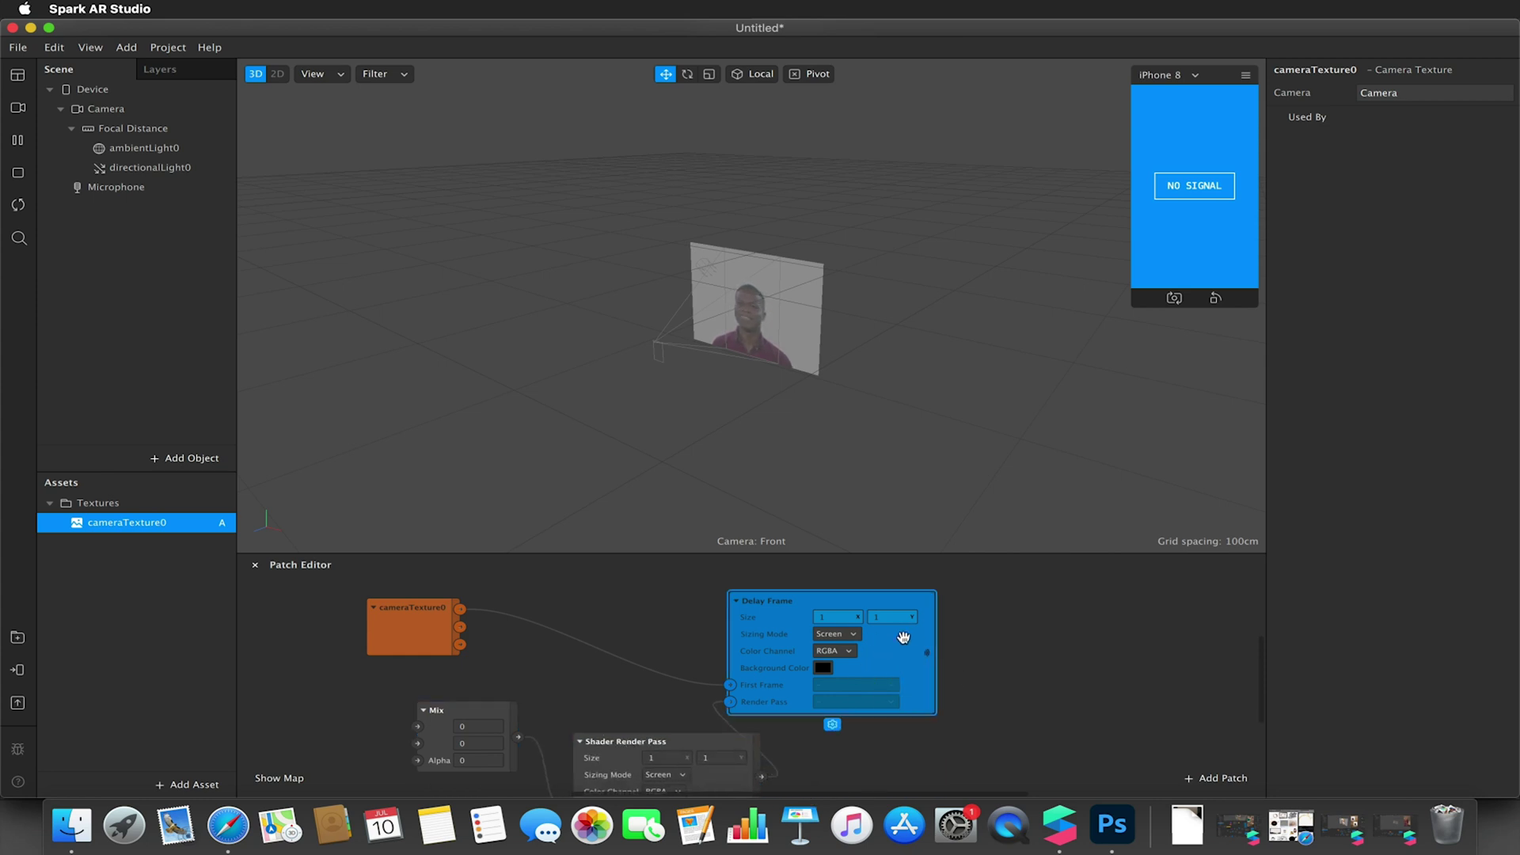
Step: Add a Receiver patch and place it below Delay Frame, beside the Shader Render Pass
{"action": "right_click", "coordinate": [1032, 638]}
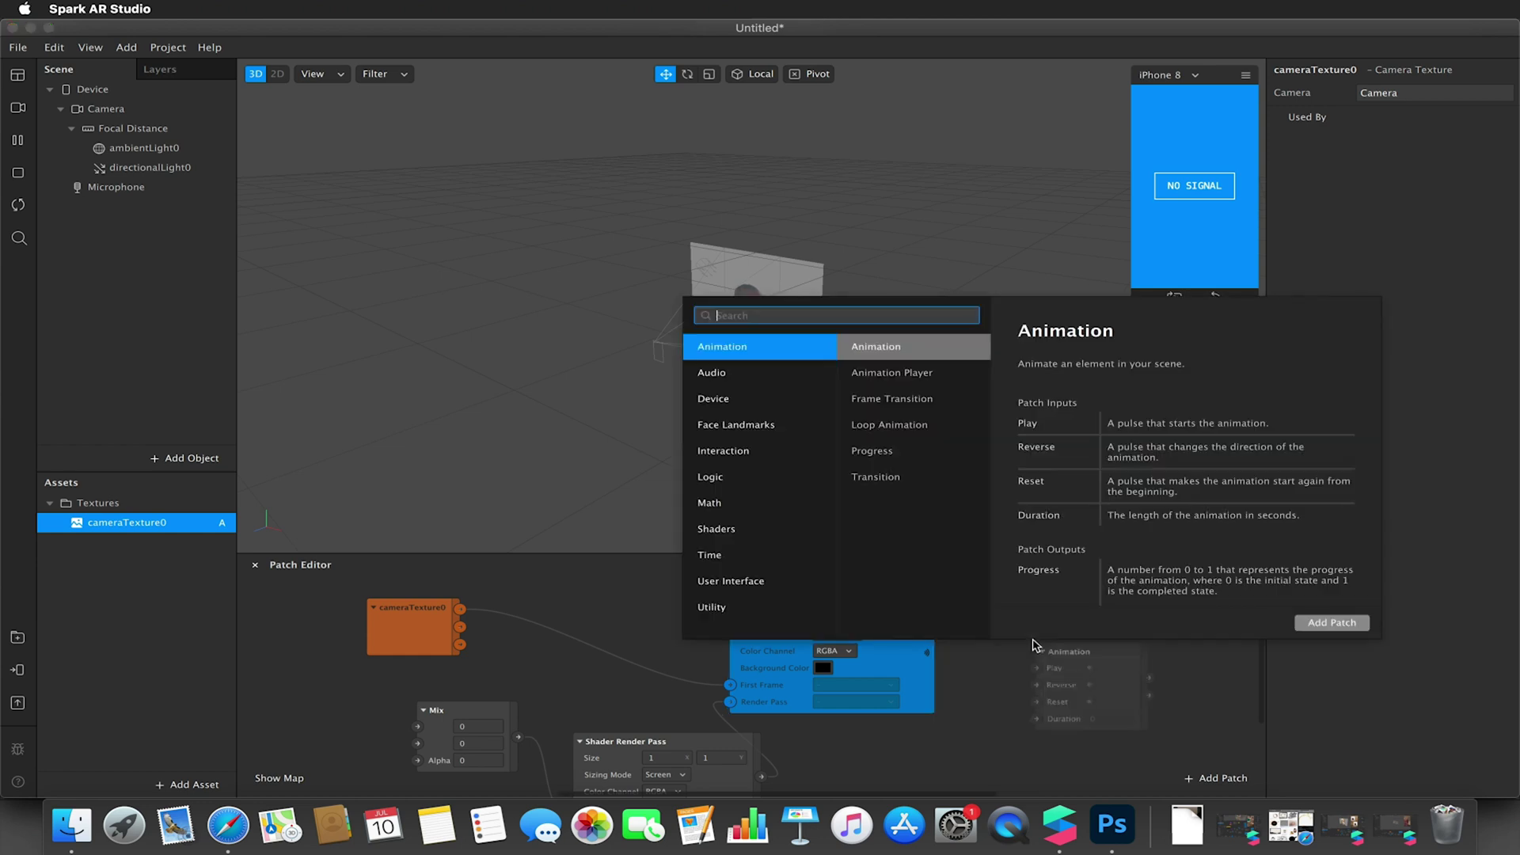
{"action": "type", "text": "rece"}
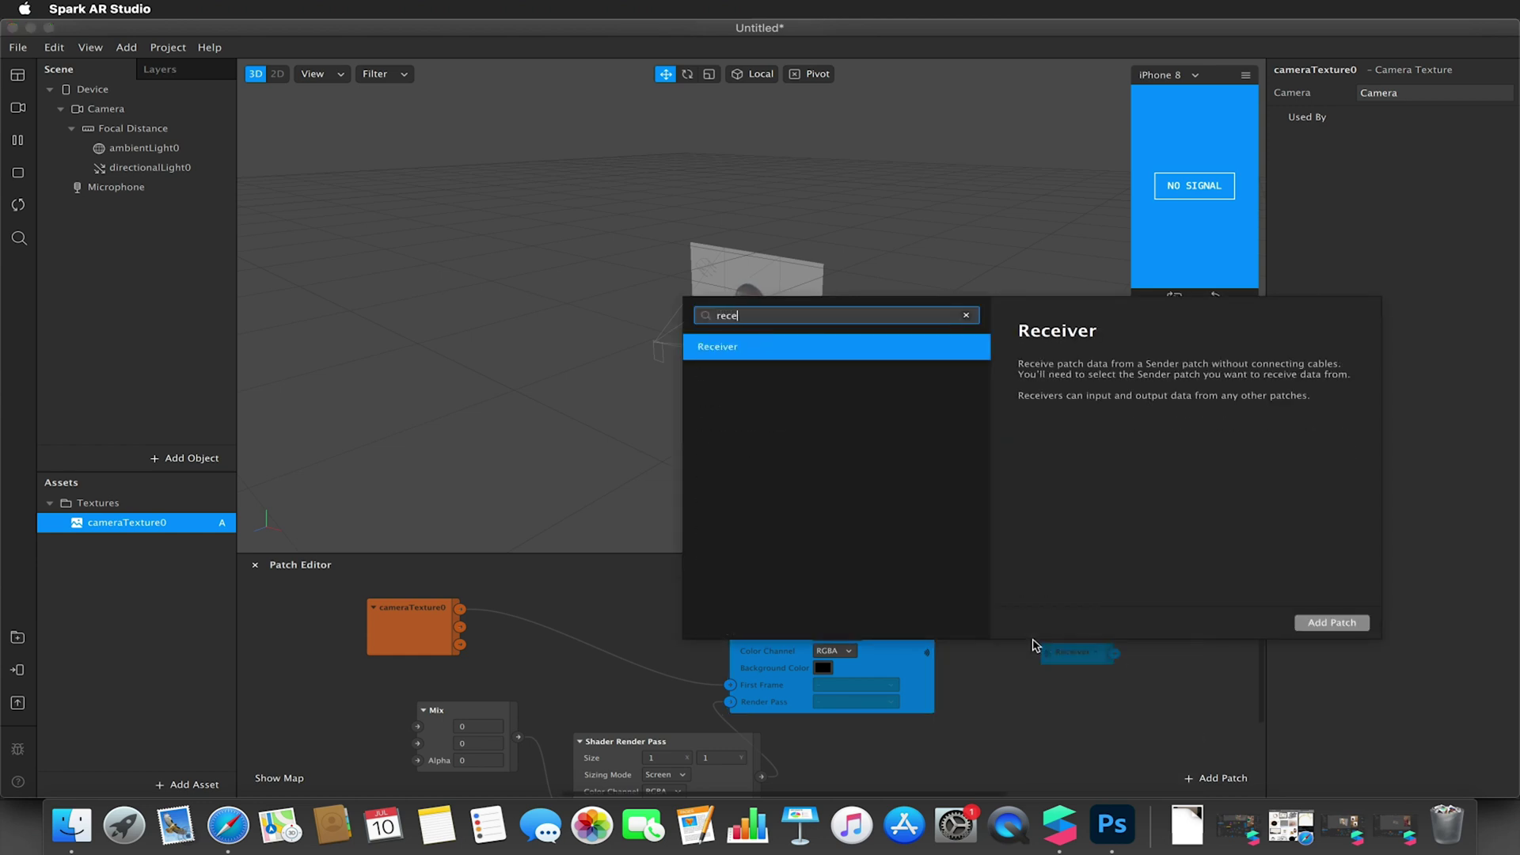
{"action": "left_click", "coordinate": [1315, 624]}
{"action": "left_click_drag", "start_coordinate": [1095, 654], "coordinate": [881, 762]}
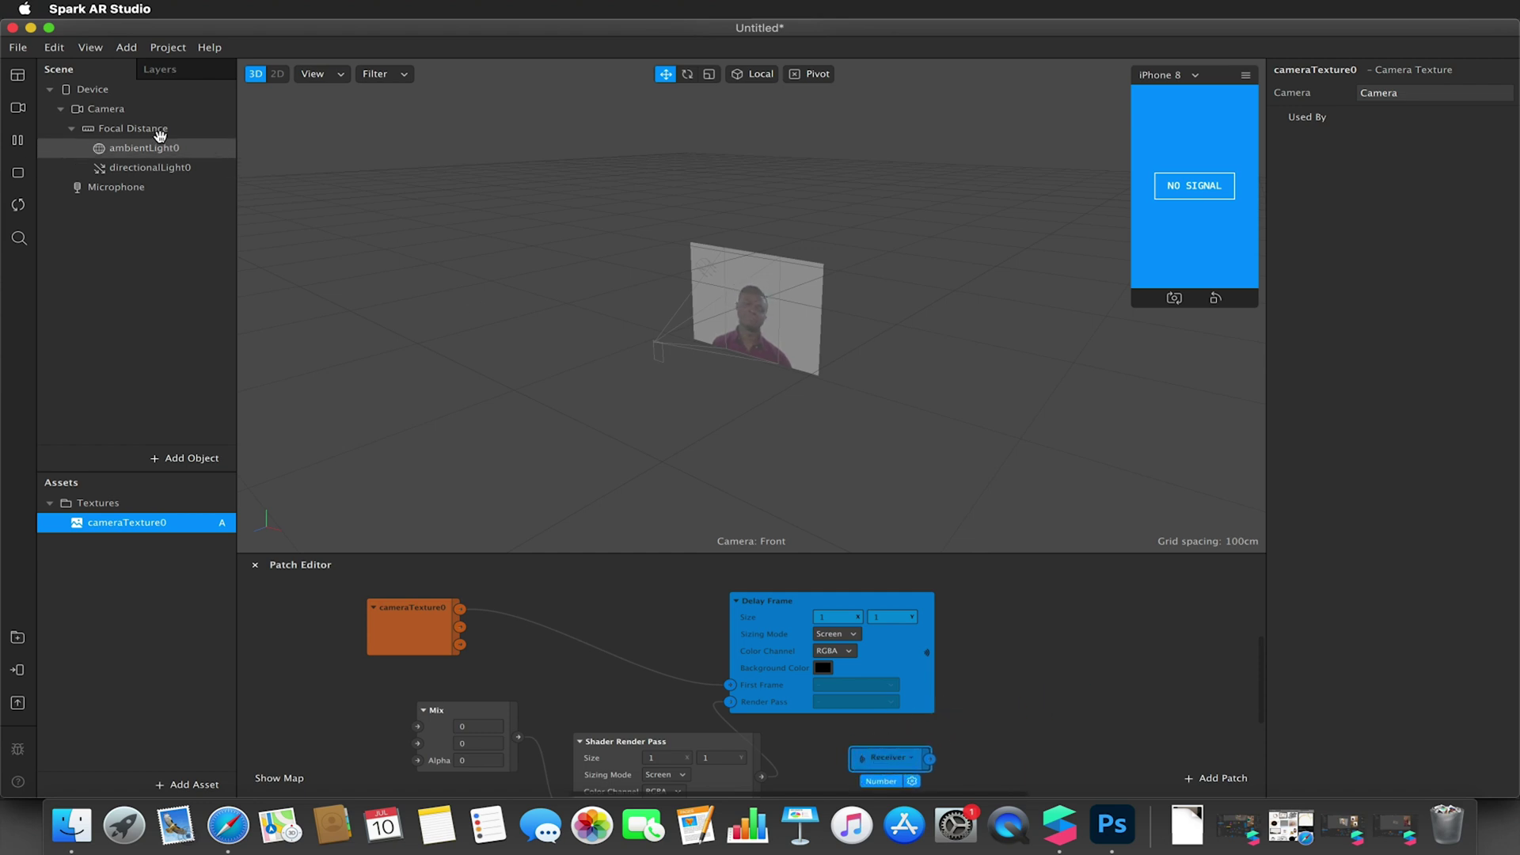
Step: Create a Device patch from the device's Render Pass property and connect the Receiver output to its Screen Output
{"action": "left_click", "coordinate": [115, 92]}
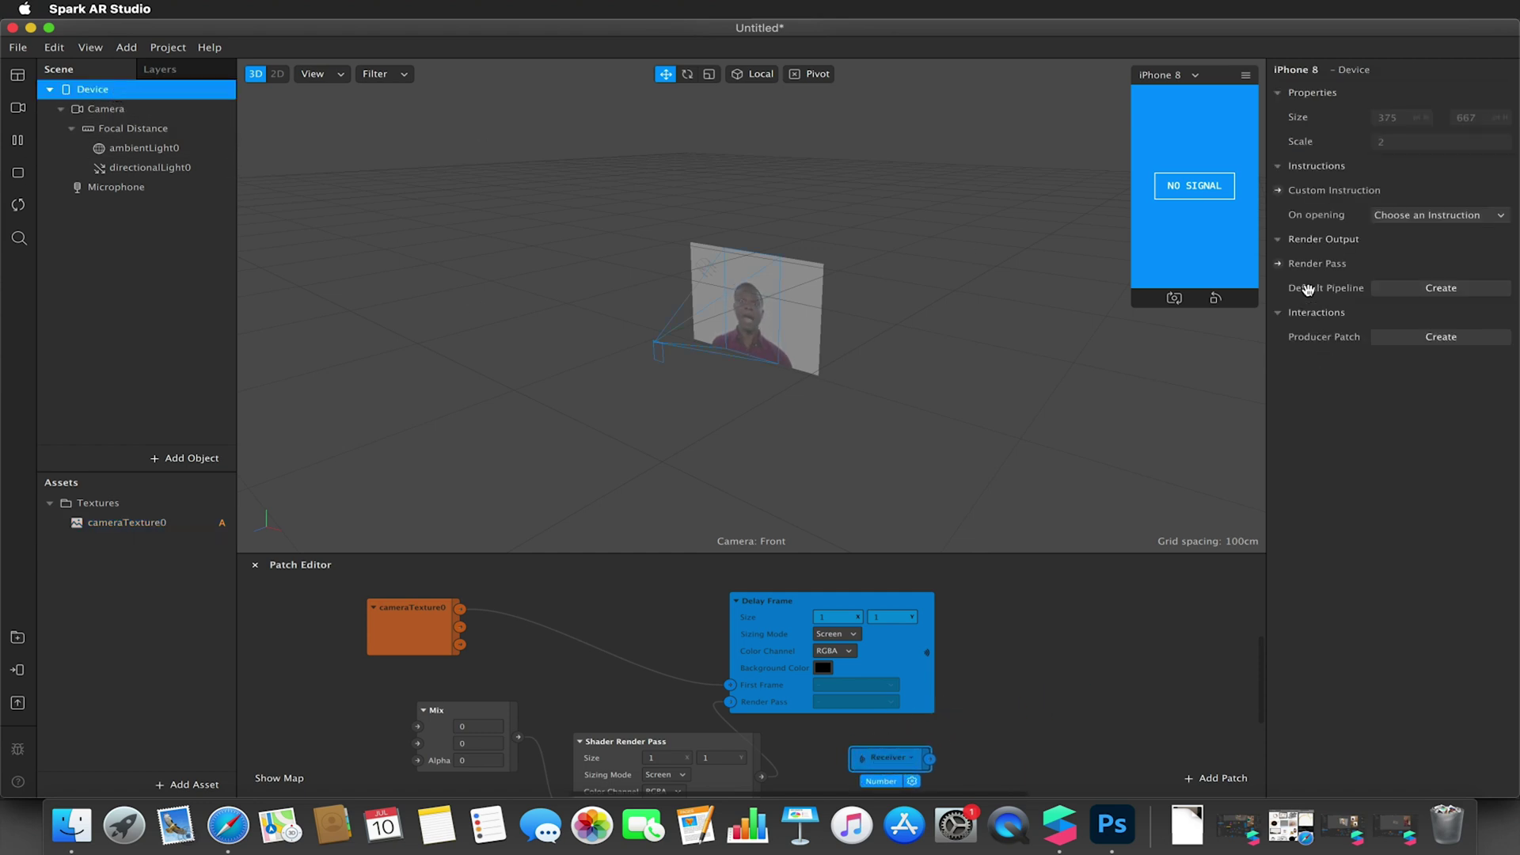
{"action": "left_click", "coordinate": [1278, 263]}
{"action": "left_click_drag", "start_coordinate": [782, 712], "coordinate": [1017, 738]}
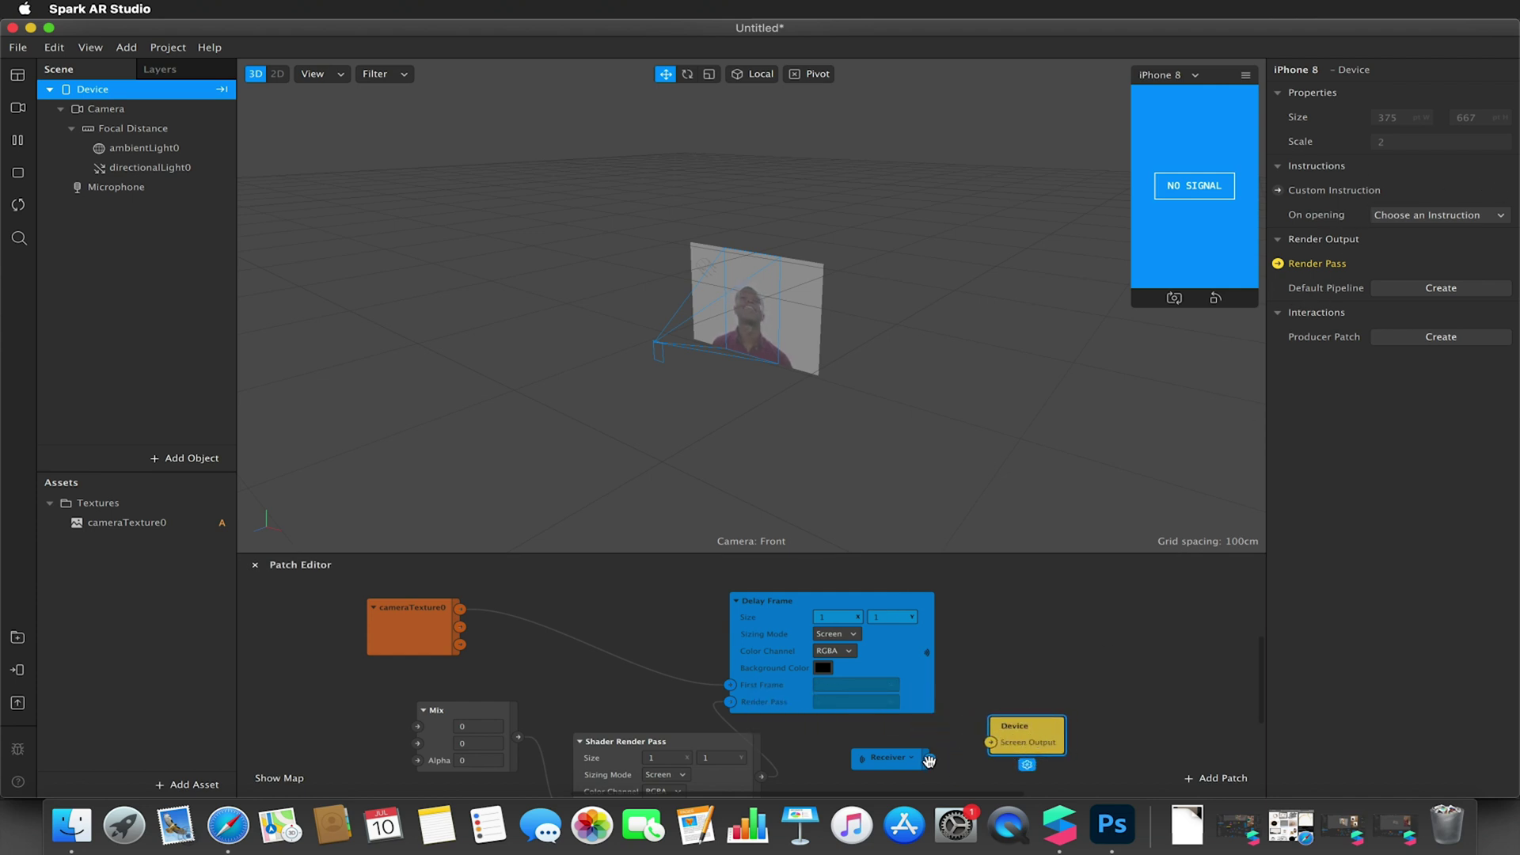
{"action": "left_click_drag", "start_coordinate": [929, 760], "coordinate": [991, 742]}
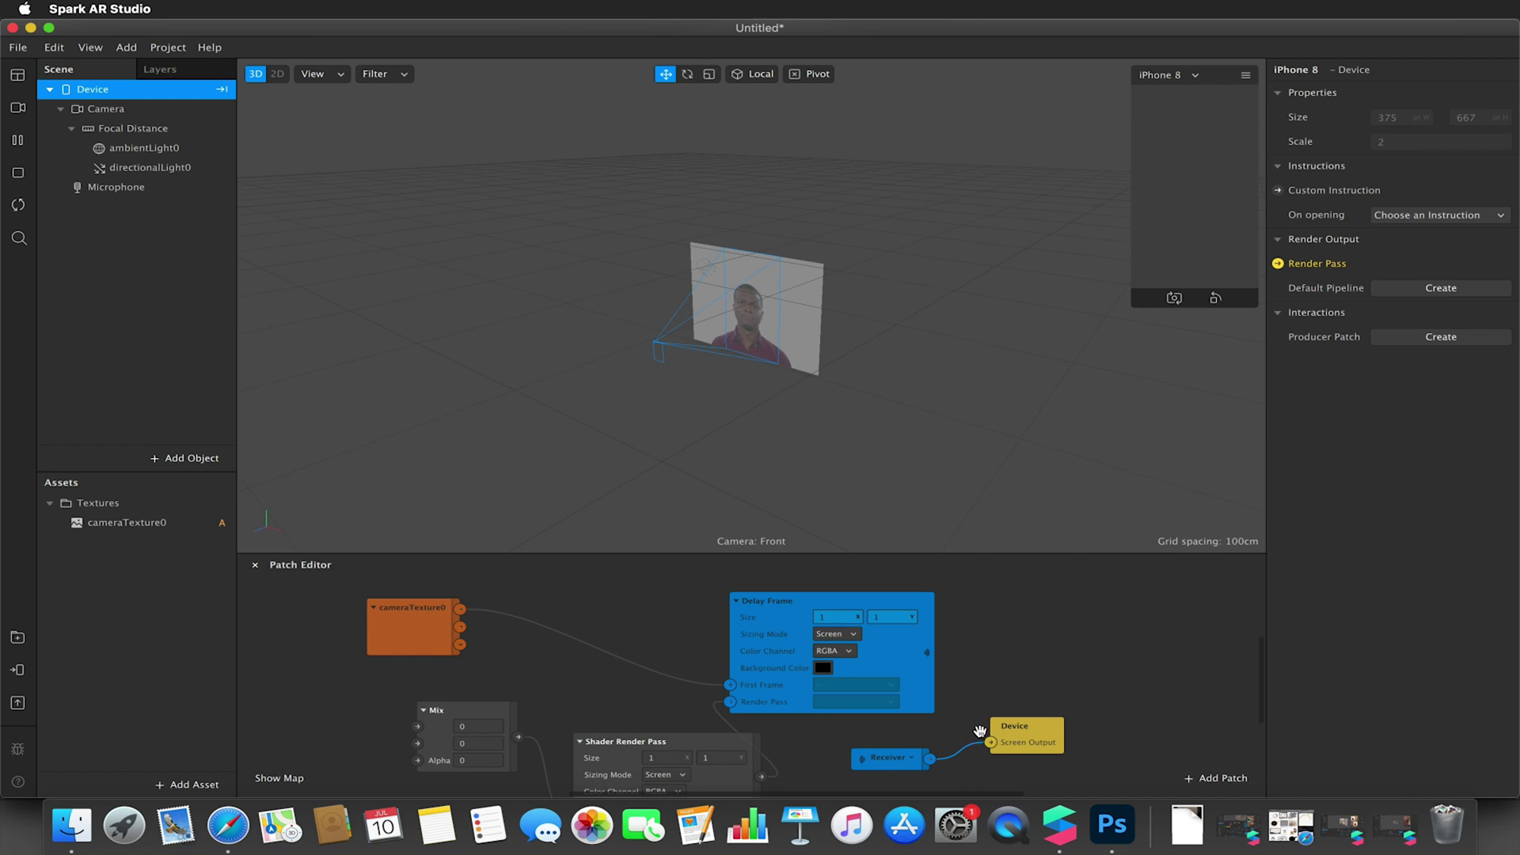
Step: Connect the cameraTexture0 RGBA output to the first input of the Mix patch
{"action": "scroll", "coordinate": [845, 736], "scroll_direction": "left", "scroll_amount": 5}
{"action": "scroll", "coordinate": [844, 735], "scroll_direction": "down", "scroll_amount": 2}
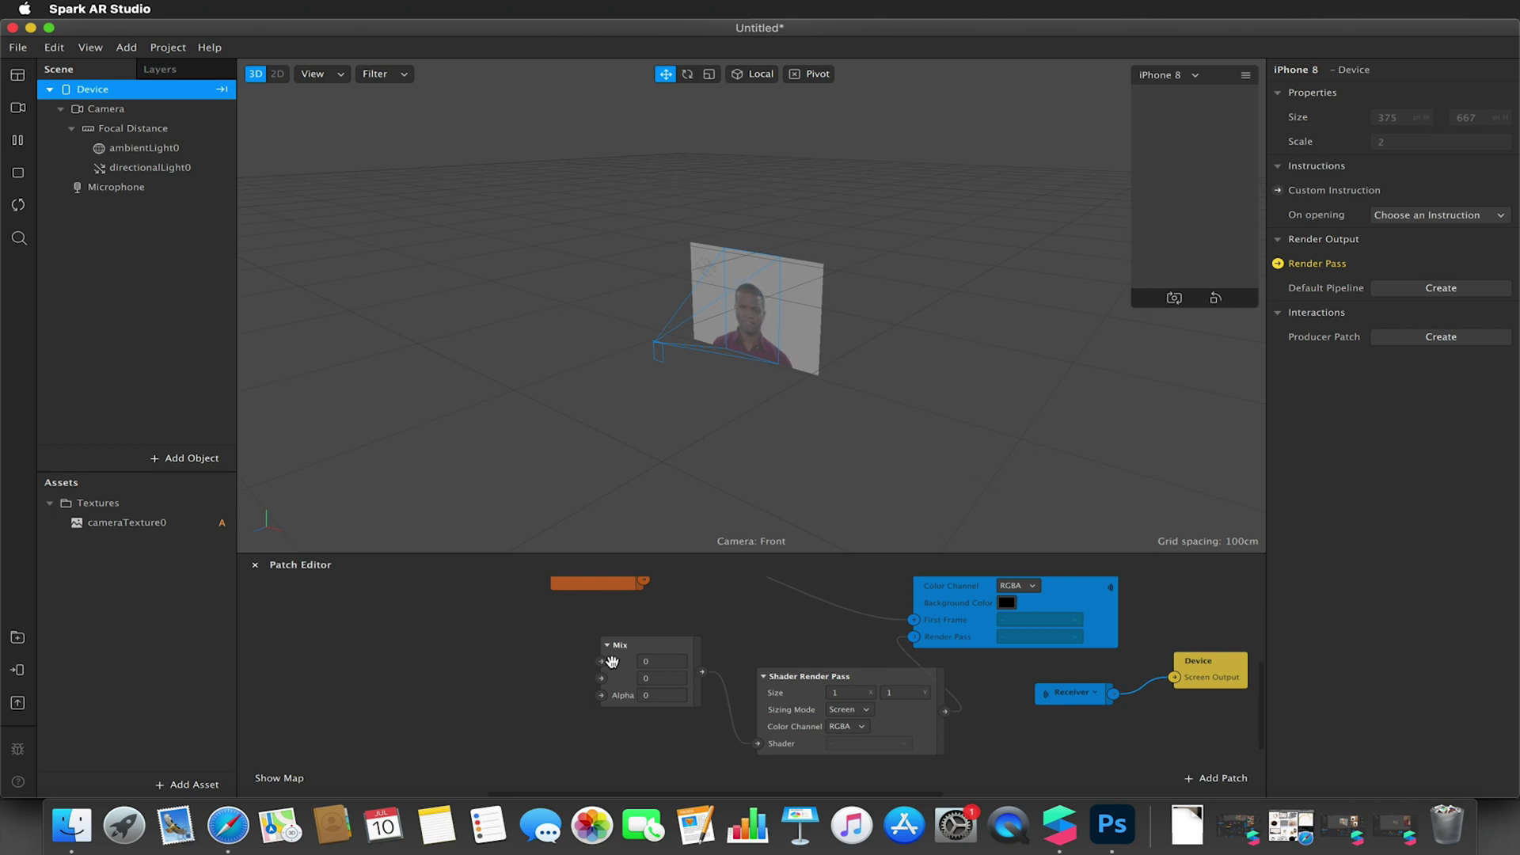
{"action": "scroll", "coordinate": [613, 663], "scroll_direction": "up", "scroll_amount": 2}
{"action": "scroll", "coordinate": [613, 662], "scroll_direction": "right", "scroll_amount": 1}
{"action": "left_click_drag", "start_coordinate": [556, 615], "coordinate": [581, 717]}
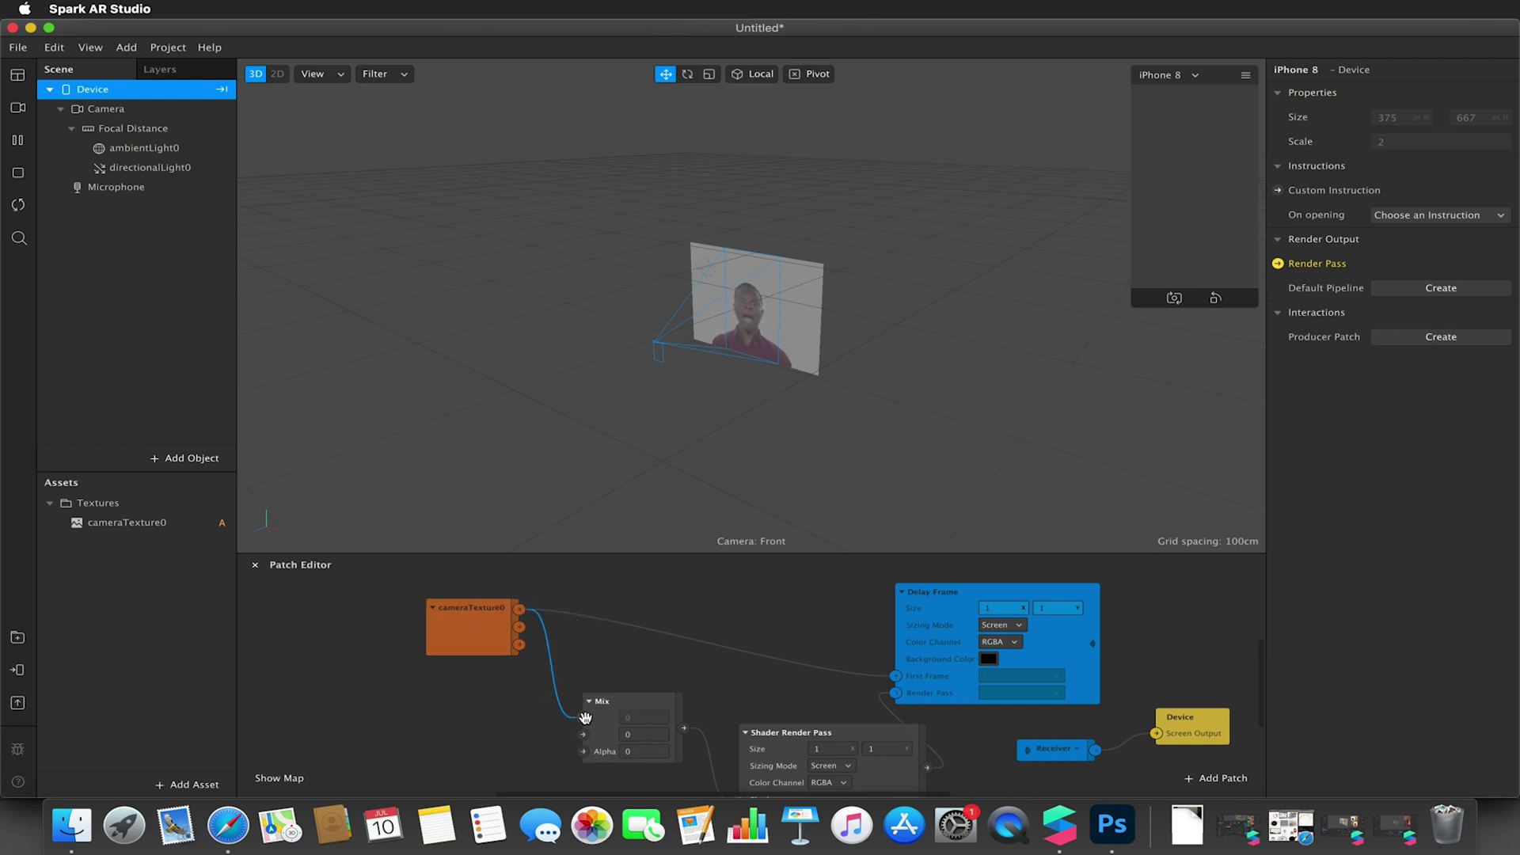
Step: Add a second Receiver patch beside Mix and set it to receive from Delay Frame
{"action": "double_click", "coordinate": [464, 732]}
{"action": "type", "text": "rece"}
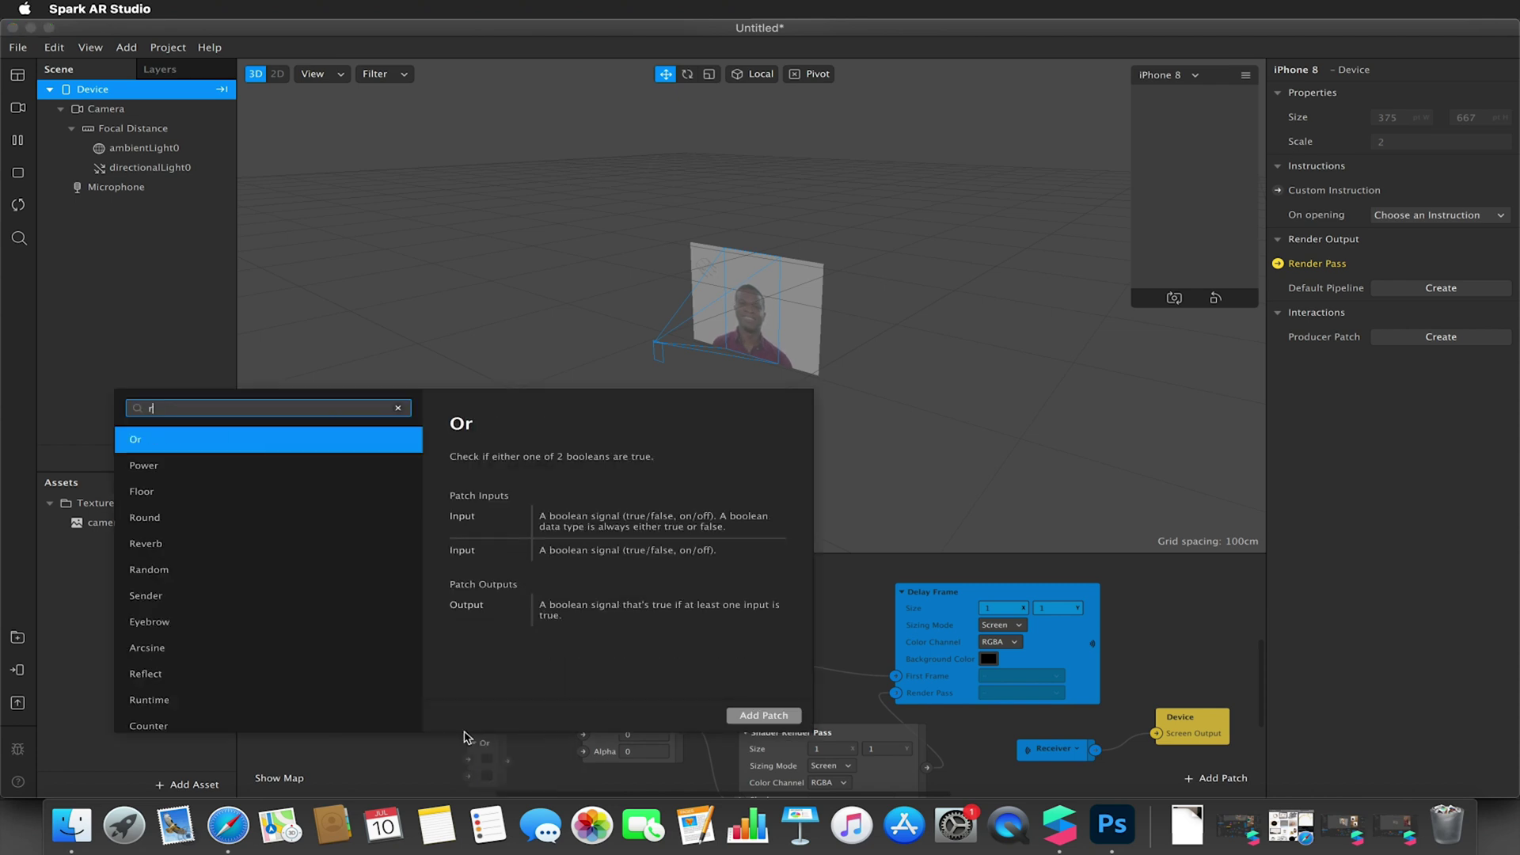
{"action": "left_click", "coordinate": [763, 716]}
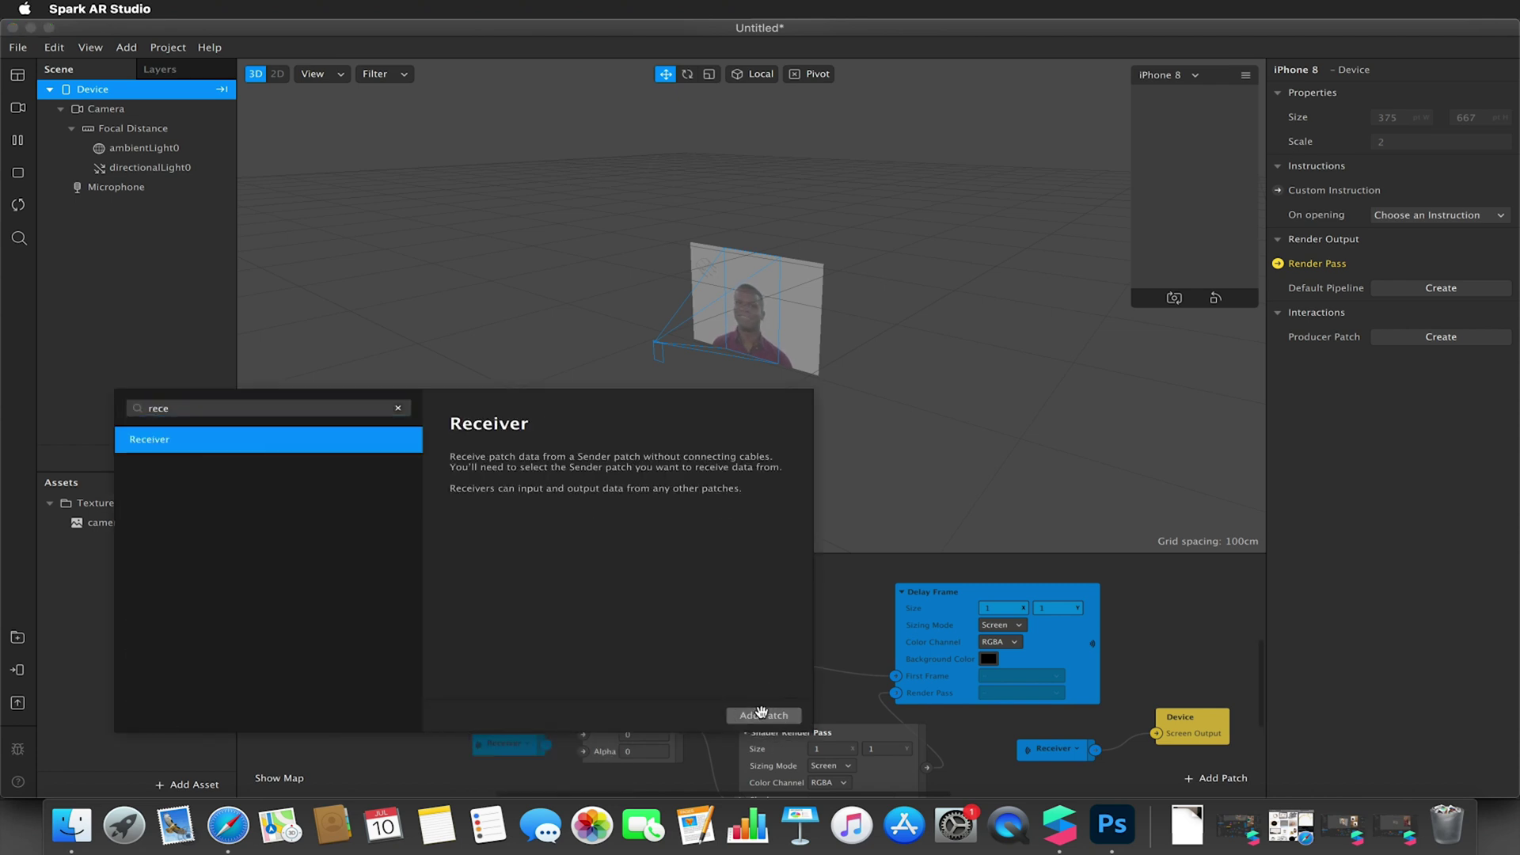
{"action": "left_click", "coordinate": [526, 745]}
{"action": "left_click", "coordinate": [528, 744]}
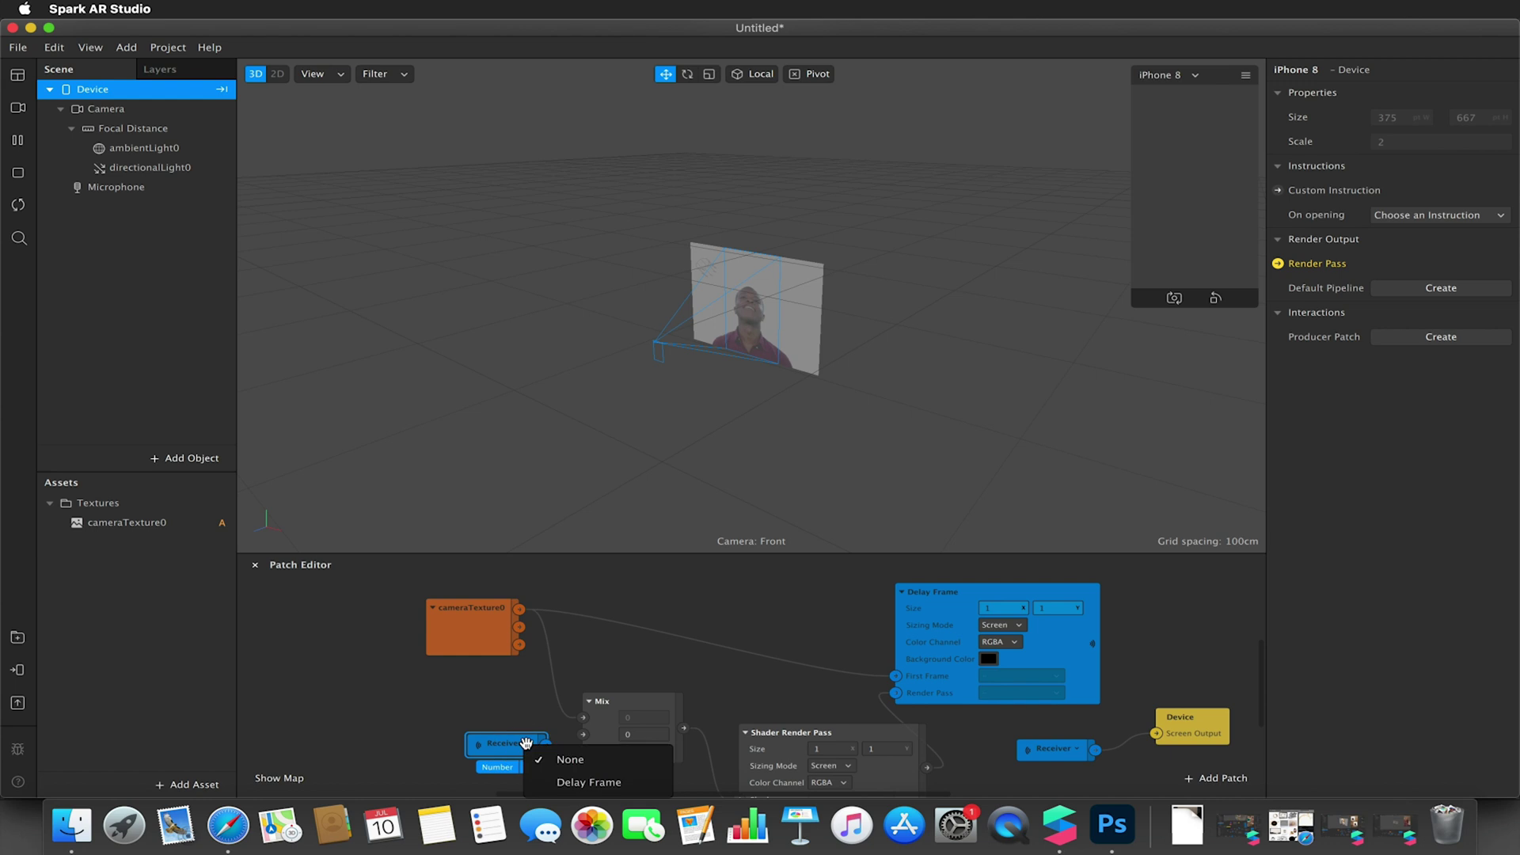
{"action": "left_click", "coordinate": [575, 782]}
Step: Set the receiver feeding the Device patch to Delay Frame, and connect the other Delay Frame receiver to Mix's second input
{"action": "left_click", "coordinate": [1067, 750]}
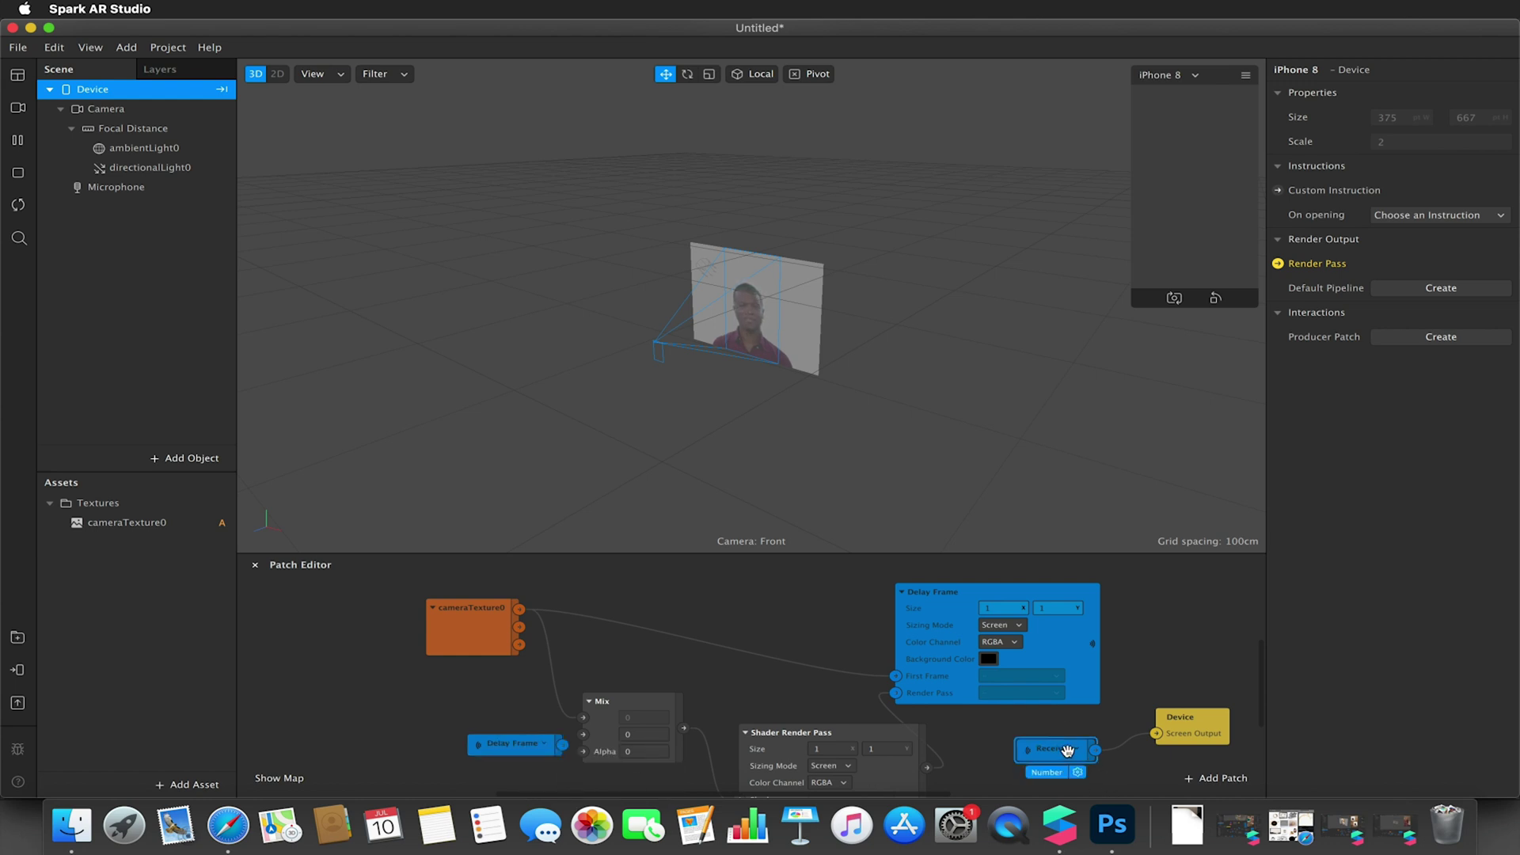
{"action": "left_click", "coordinate": [1073, 748]}
{"action": "left_click", "coordinate": [1113, 785]}
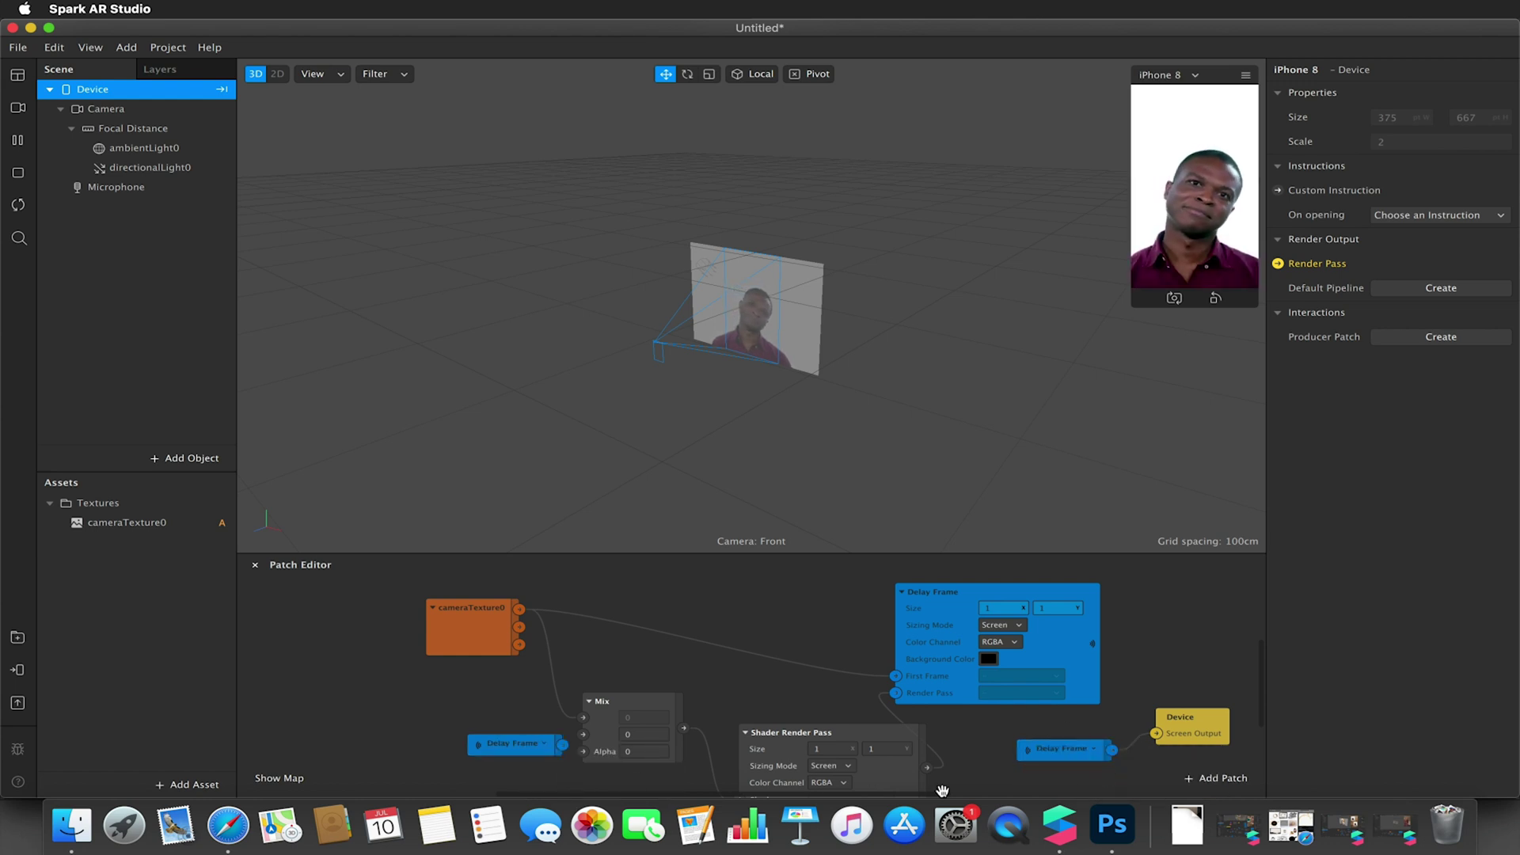
{"action": "left_click_drag", "start_coordinate": [521, 749], "coordinate": [586, 735]}
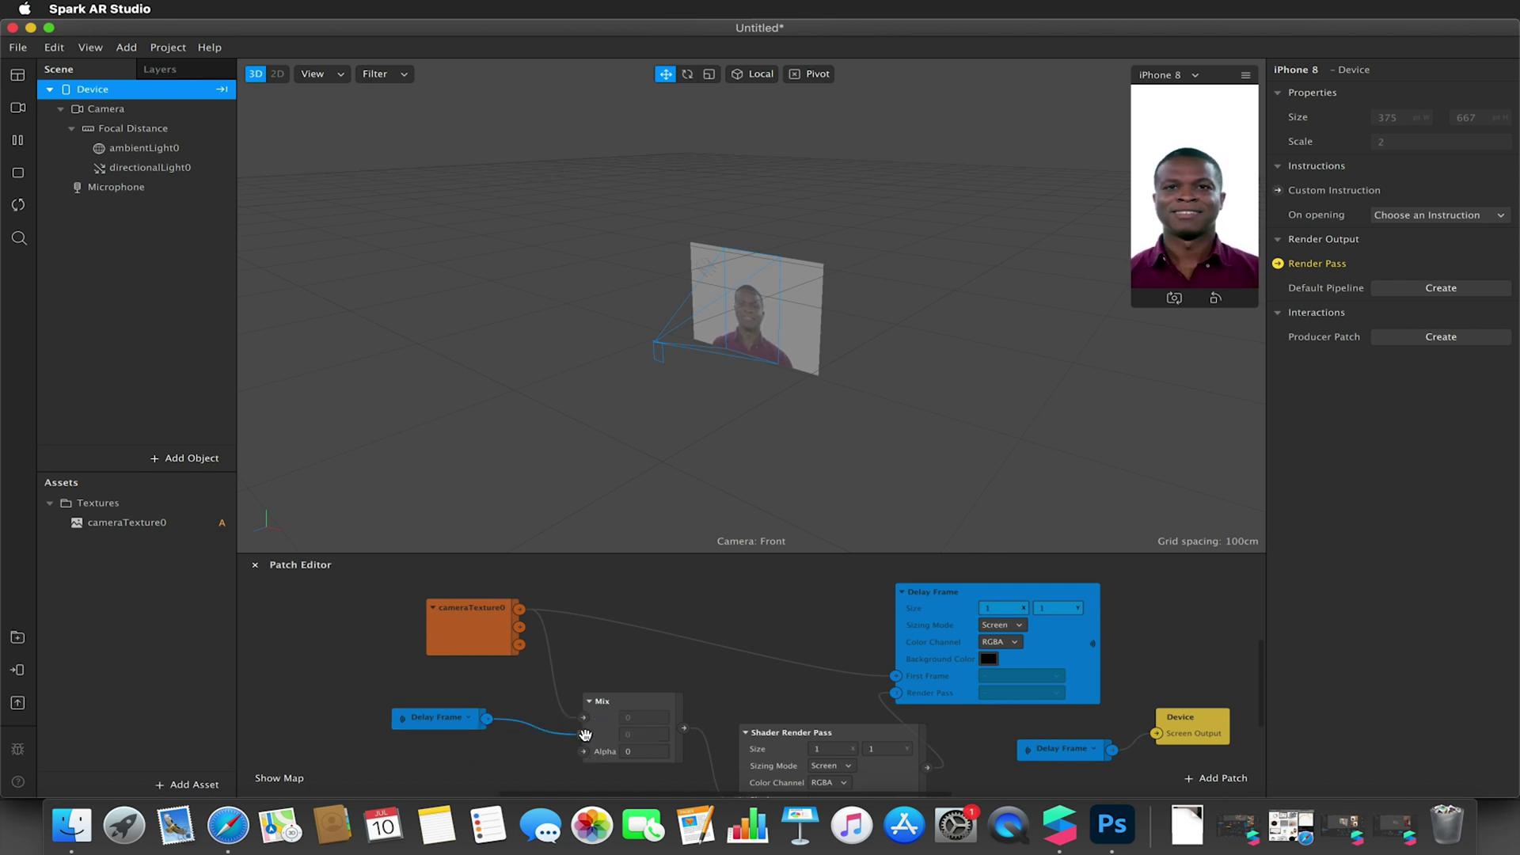
Step: Try Mix Alpha values of 1 and 2, settle on 0.9, and enlarge the device preview
{"action": "left_click", "coordinate": [639, 750]}
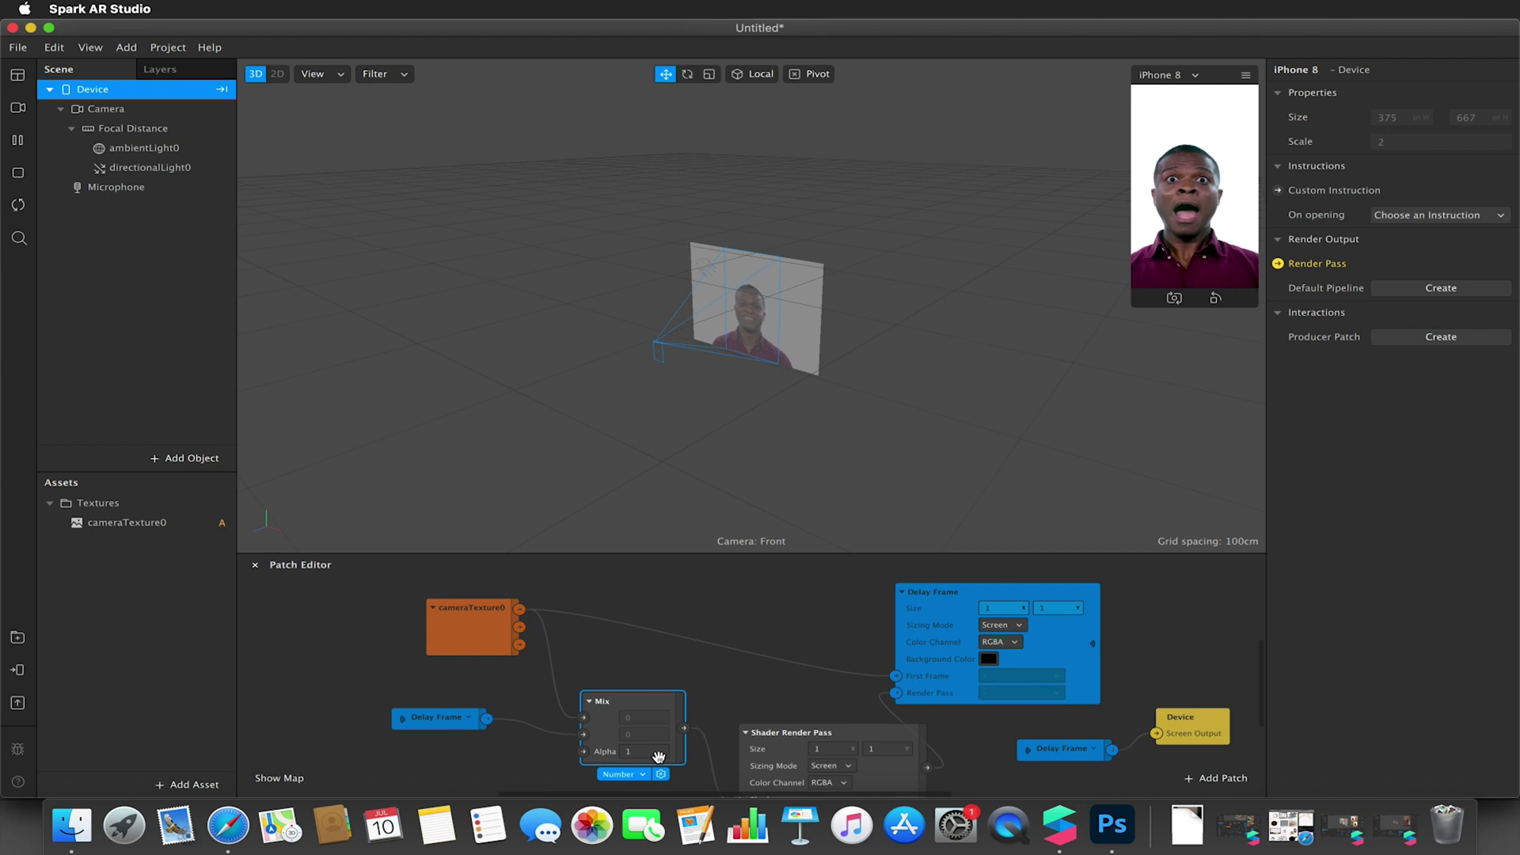
{"action": "left_click", "coordinate": [645, 753]}
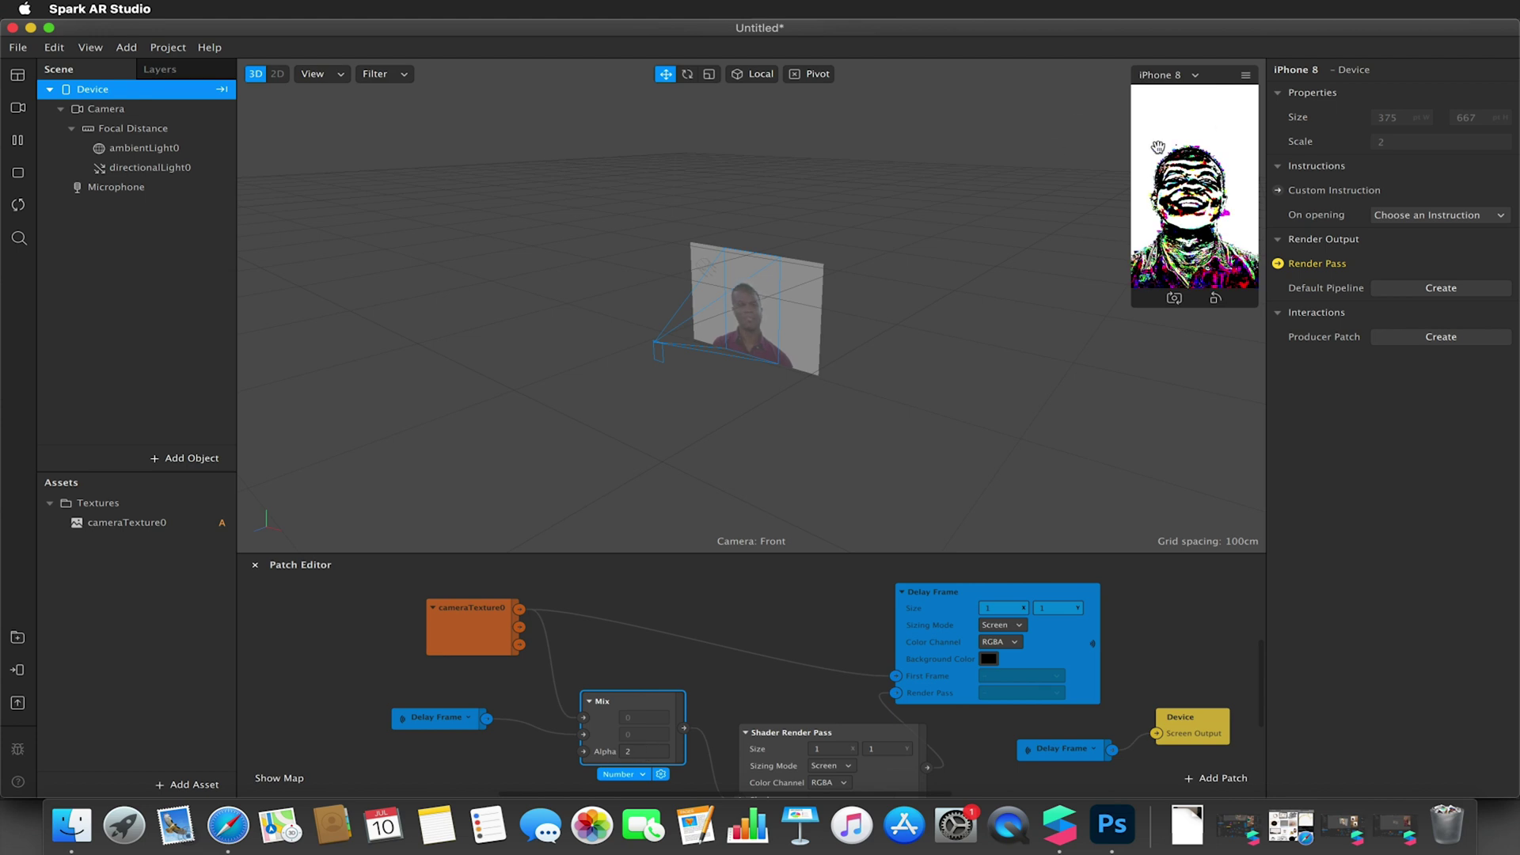
{"action": "left_click", "coordinate": [645, 752]}
{"action": "type", "text": "0.9"}
{"action": "key", "text": "Return"}
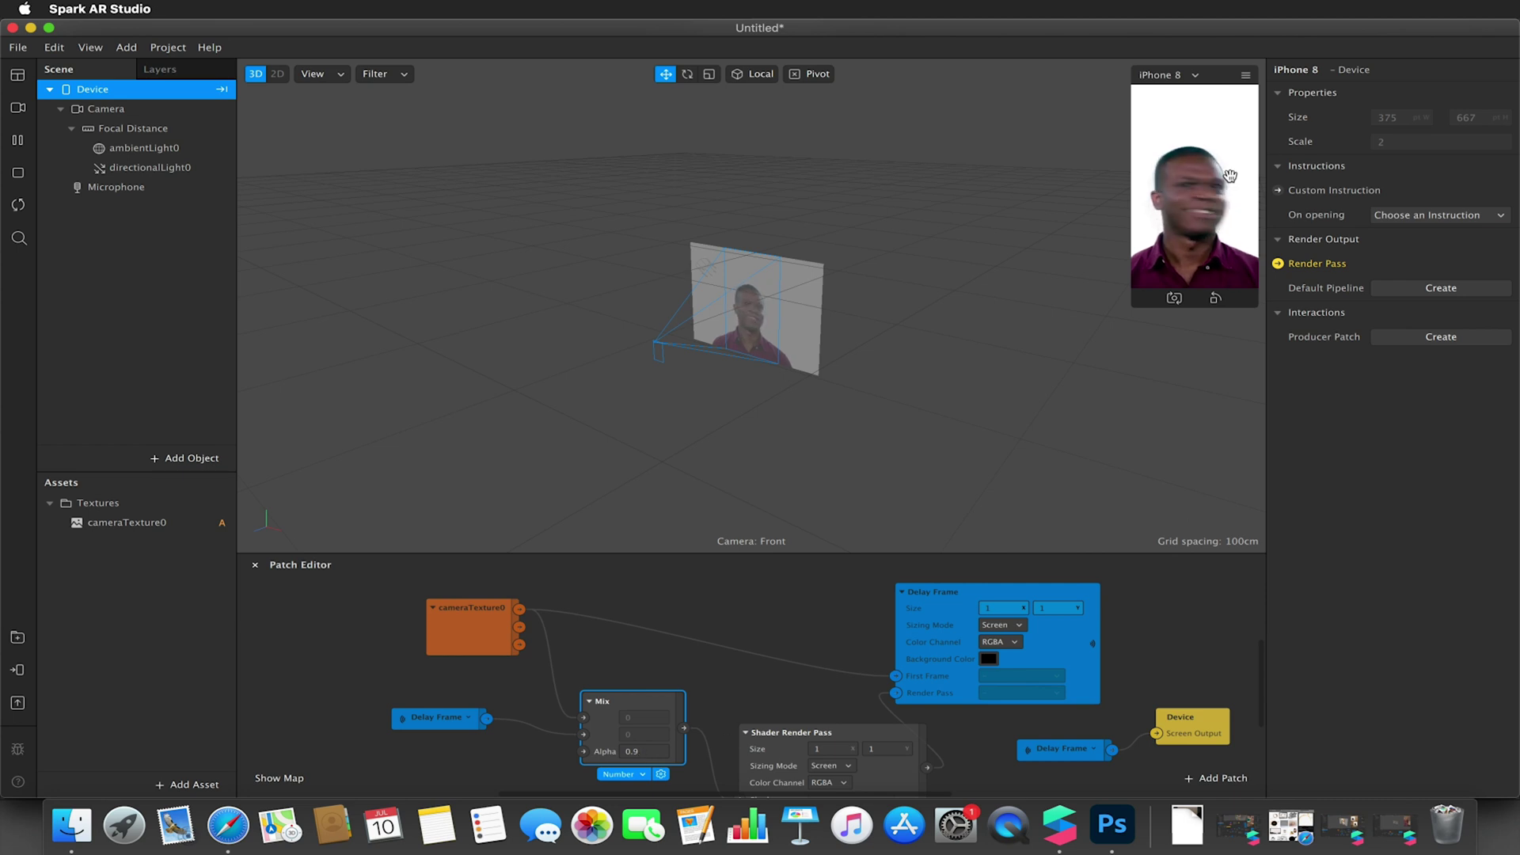
{"action": "left_click_drag", "start_coordinate": [1137, 306], "coordinate": [1030, 496]}
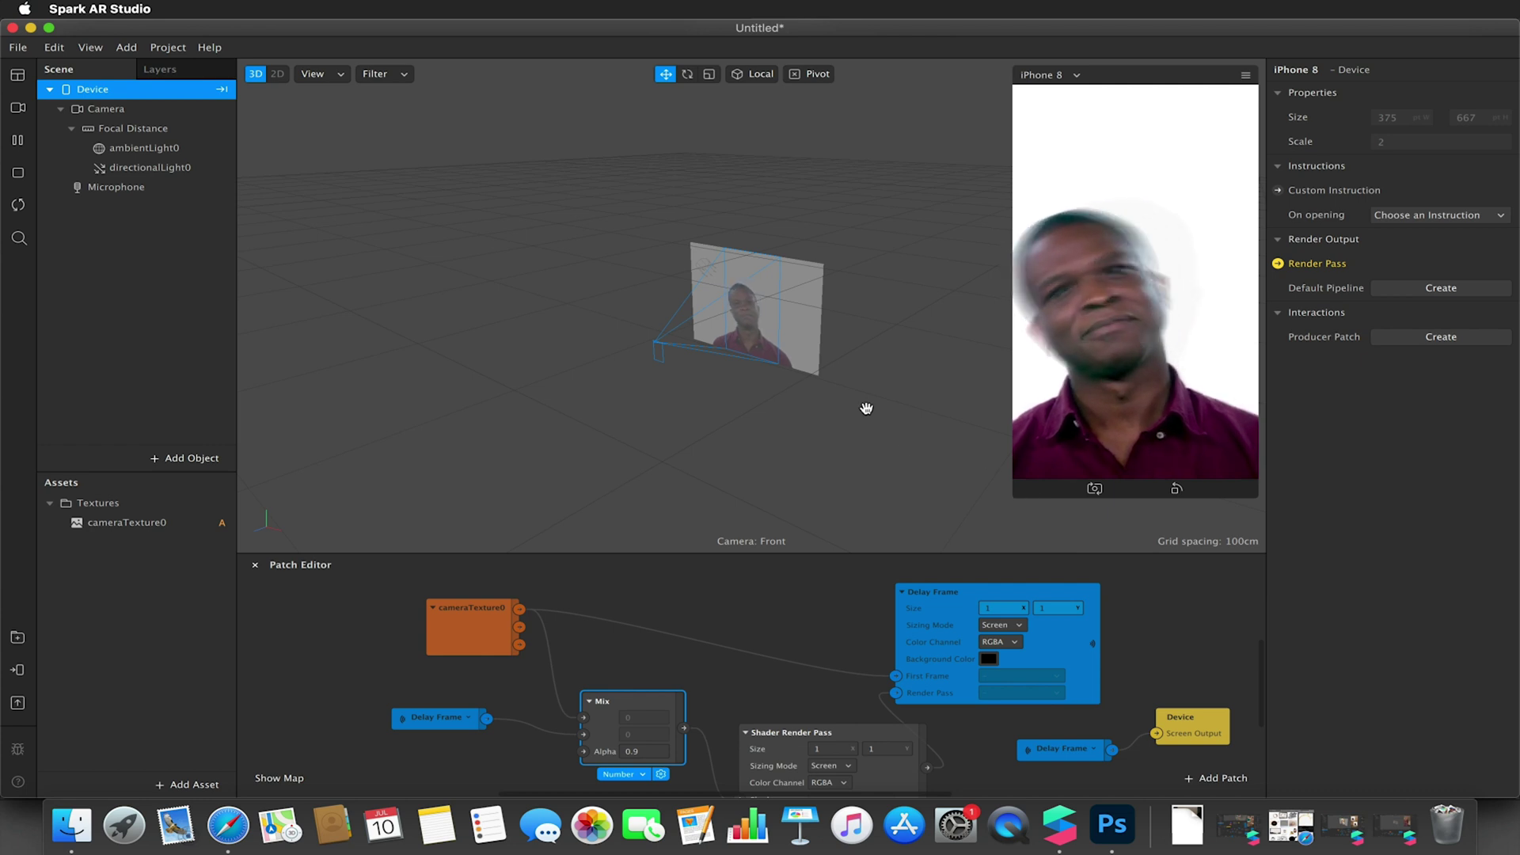
{"action": "scroll", "coordinate": [631, 626], "scroll_direction": "left", "scroll_amount": 5}
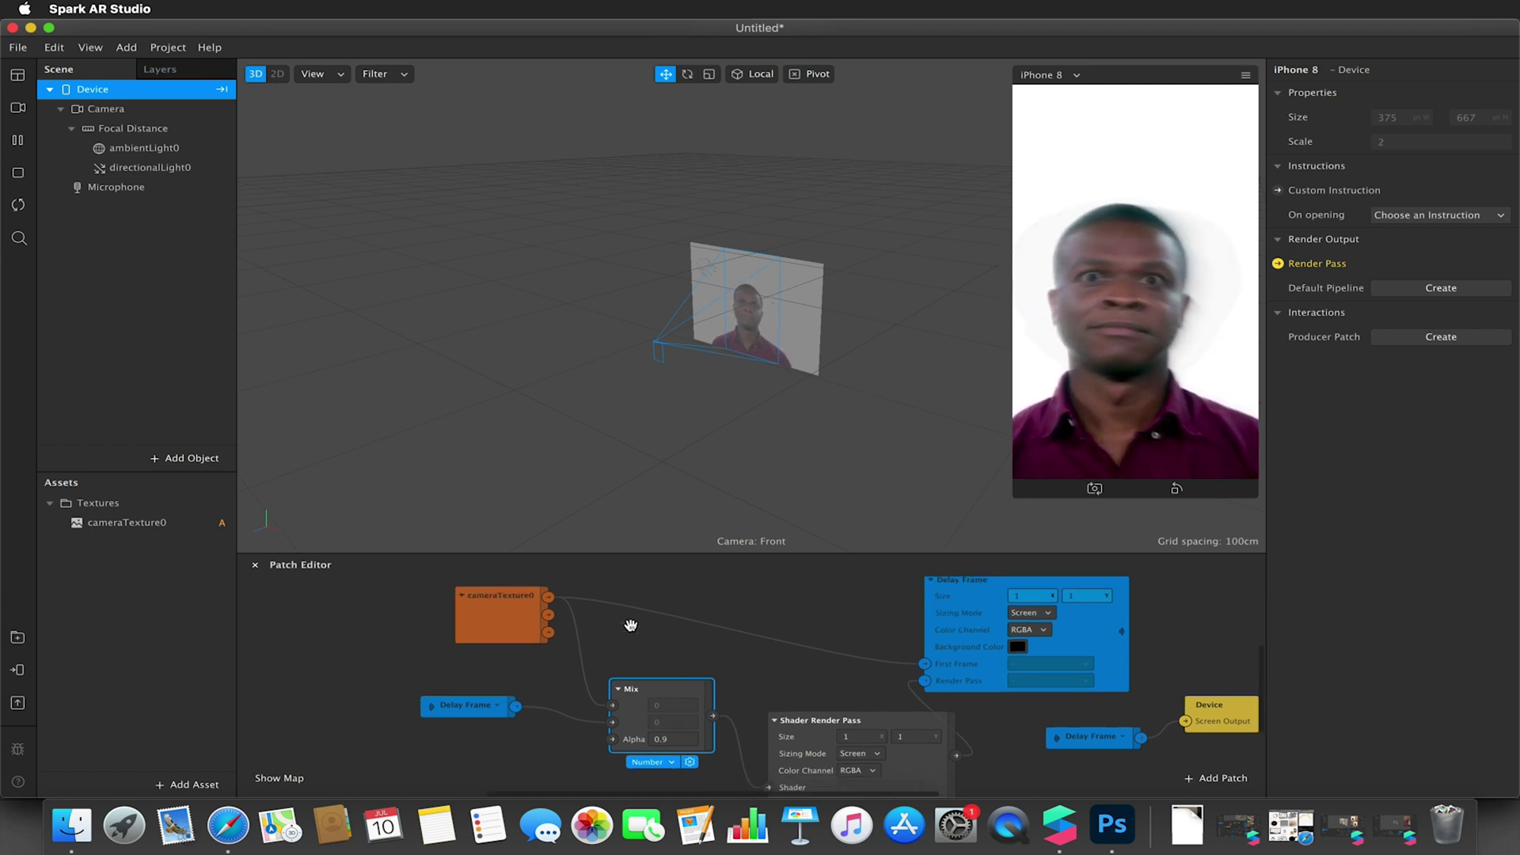
{"action": "scroll", "coordinate": [420, 692], "scroll_direction": "left", "scroll_amount": 2}
{"action": "scroll", "coordinate": [421, 692], "scroll_direction": "left", "scroll_amount": 2}
{"action": "scroll", "coordinate": [421, 692], "scroll_direction": "up", "scroll_amount": 1}
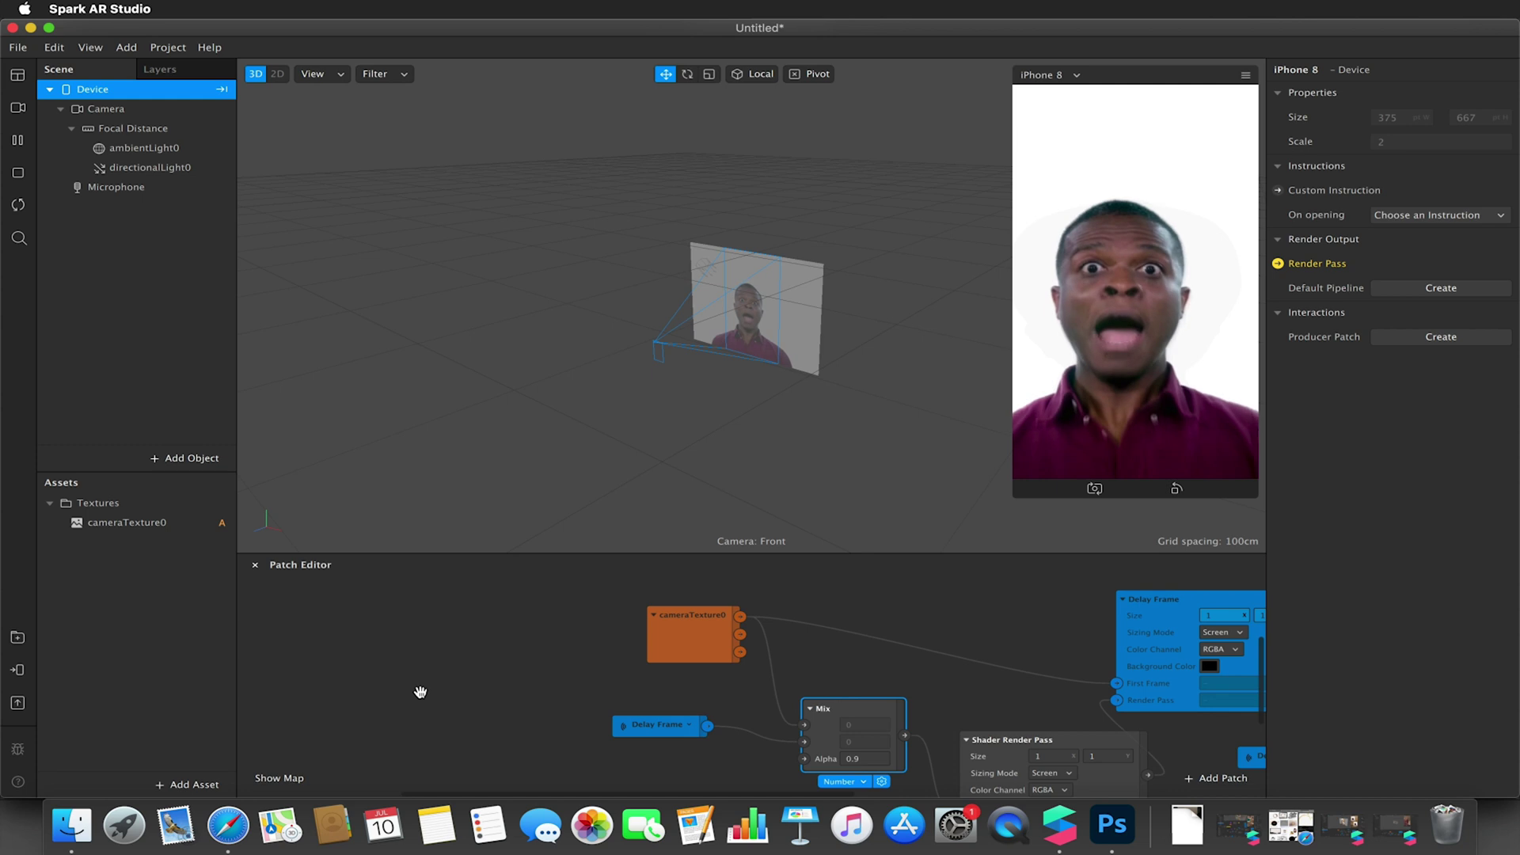
{"action": "right_click", "coordinate": [325, 687]}
{"action": "type", "text": "scr"}
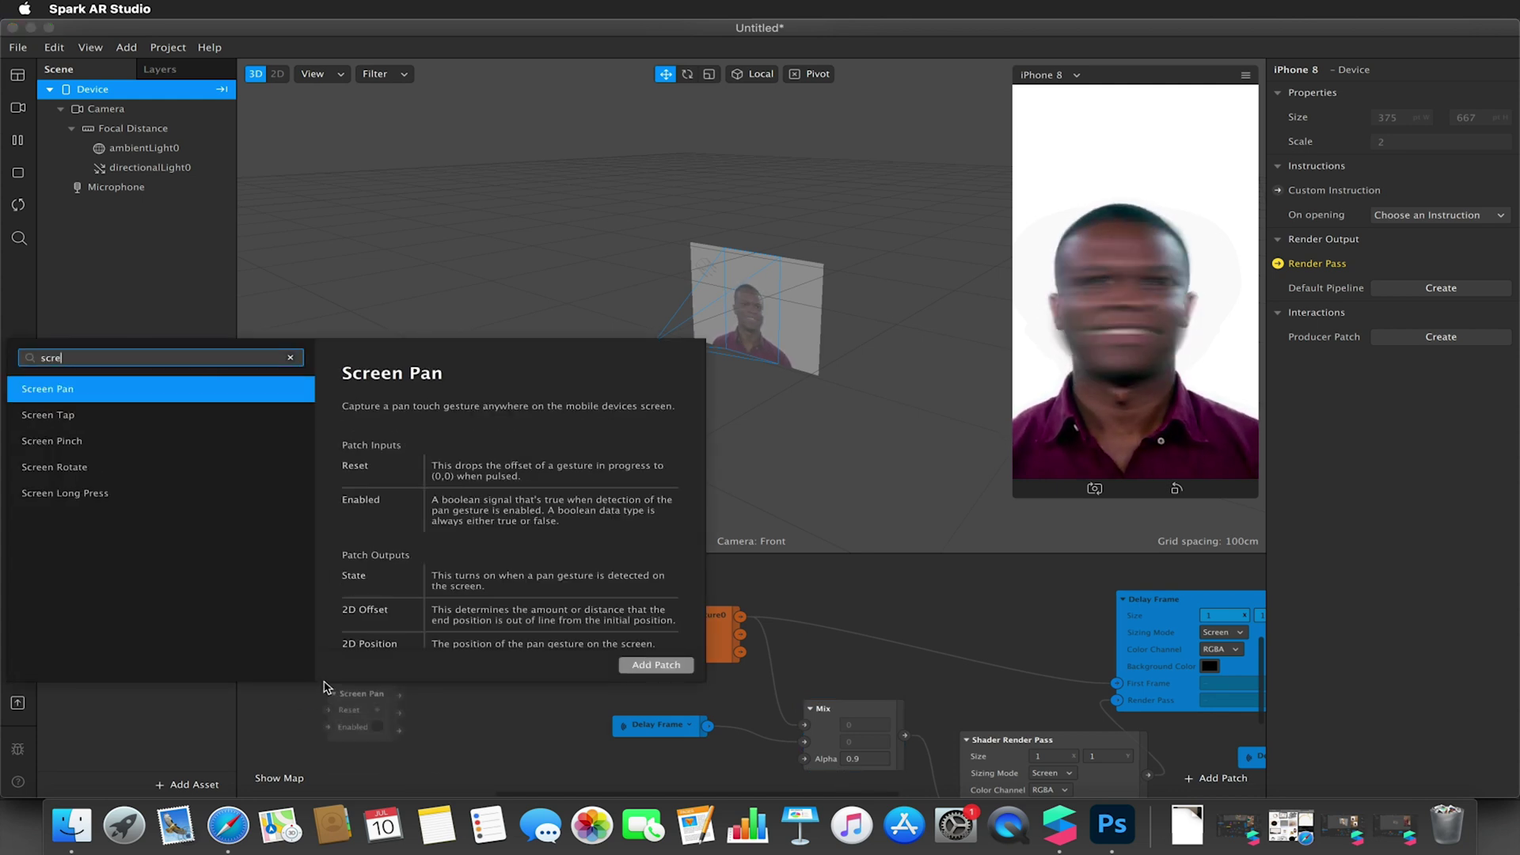
{"action": "type", "text": "e"}
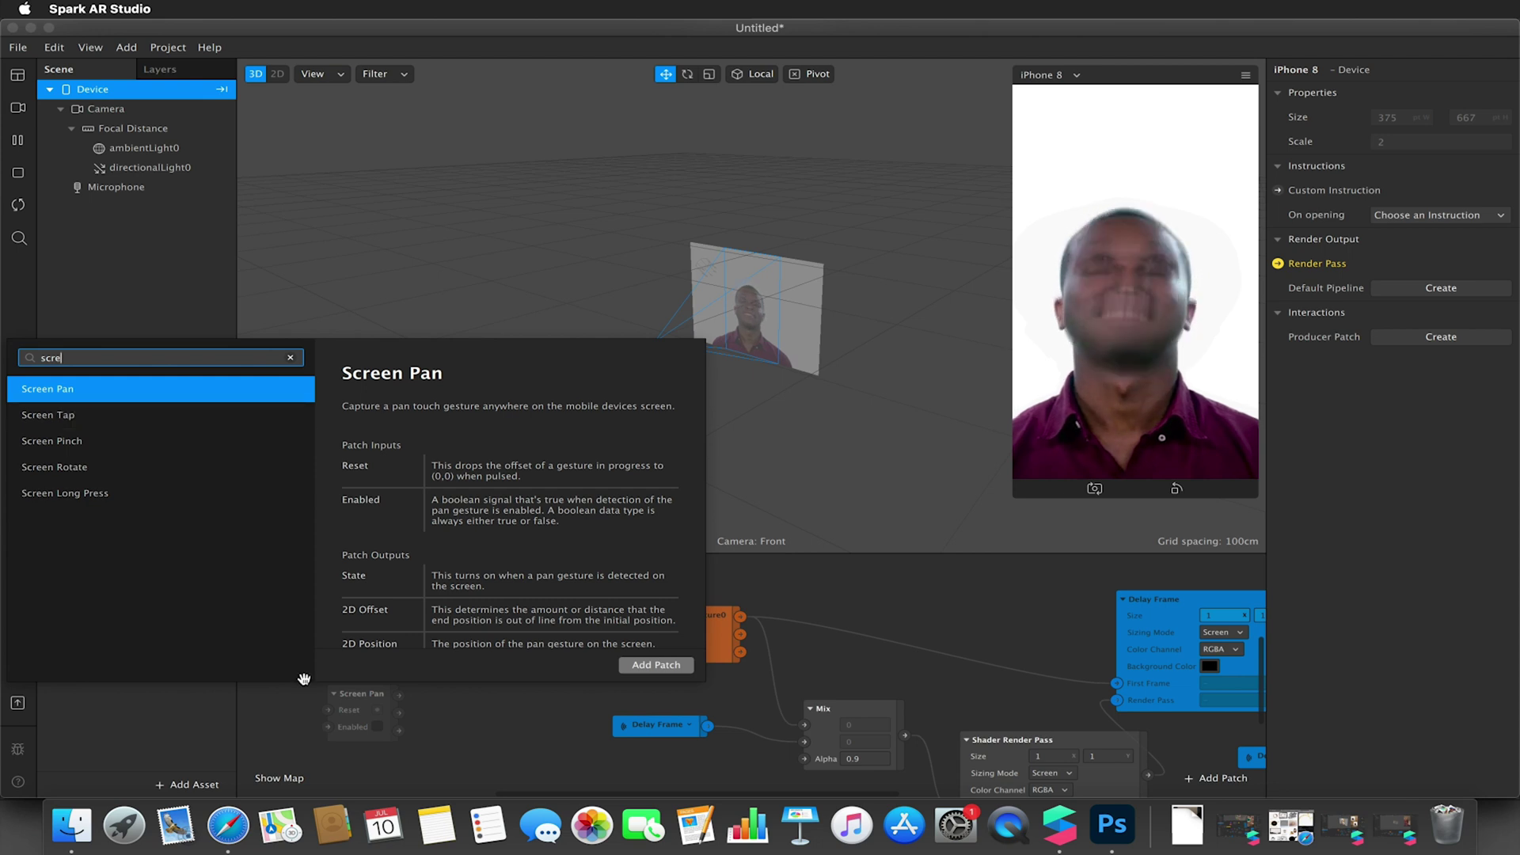
{"action": "key", "text": "BackSpace"}
{"action": "key", "text": "BackSpace"}
{"action": "key", "text": "BackSpace"}
{"action": "key", "text": "BackSpace"}
Step: Add a standalone Mouth Open patch in the free space before the camera texture patch
{"action": "type", "text": "m"}
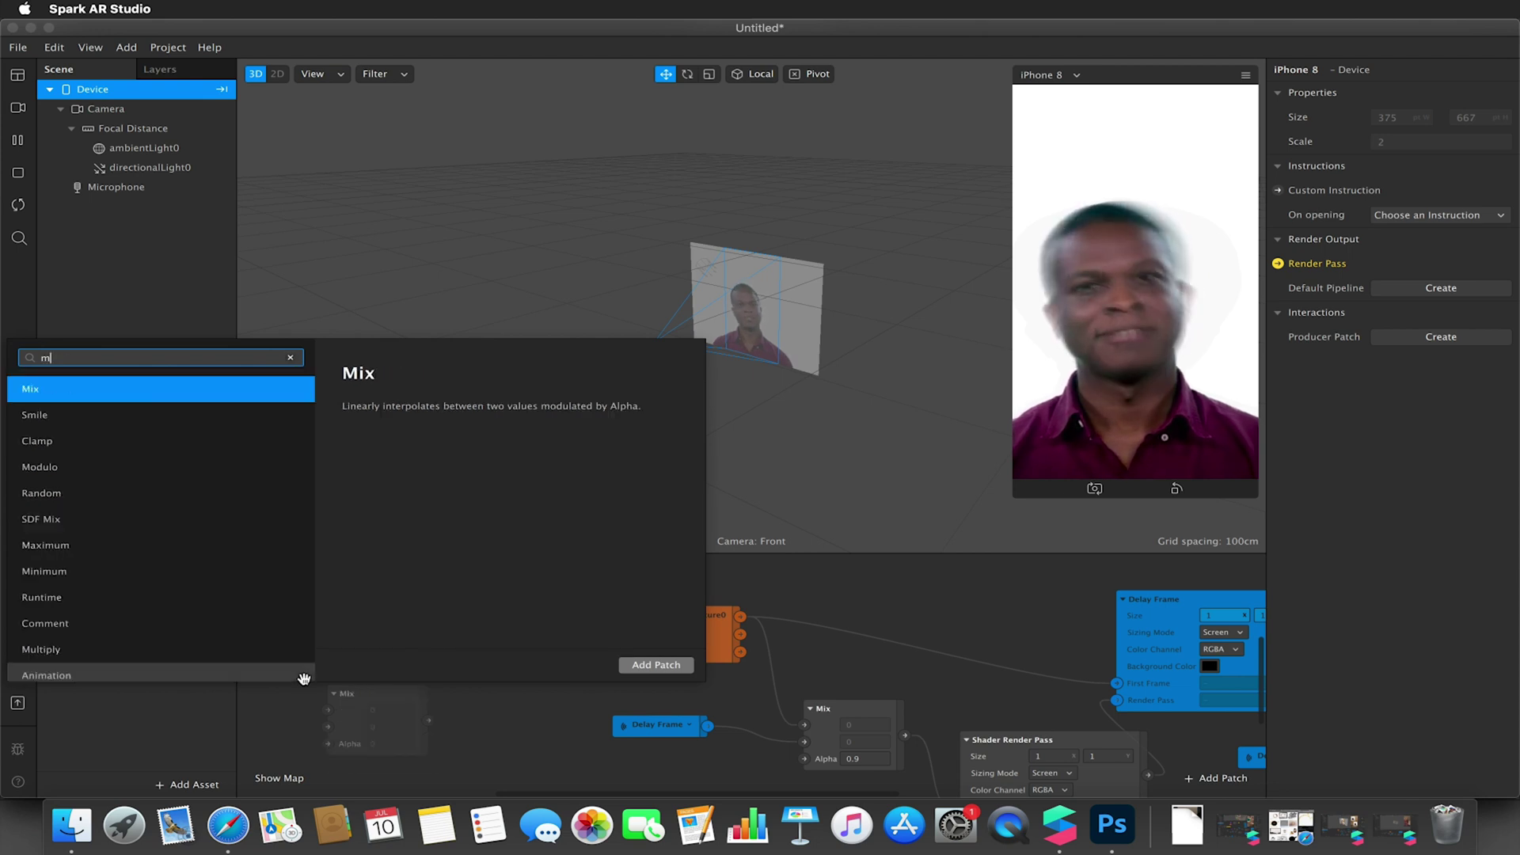
{"action": "type", "text": "outh"}
{"action": "key", "text": "Return"}
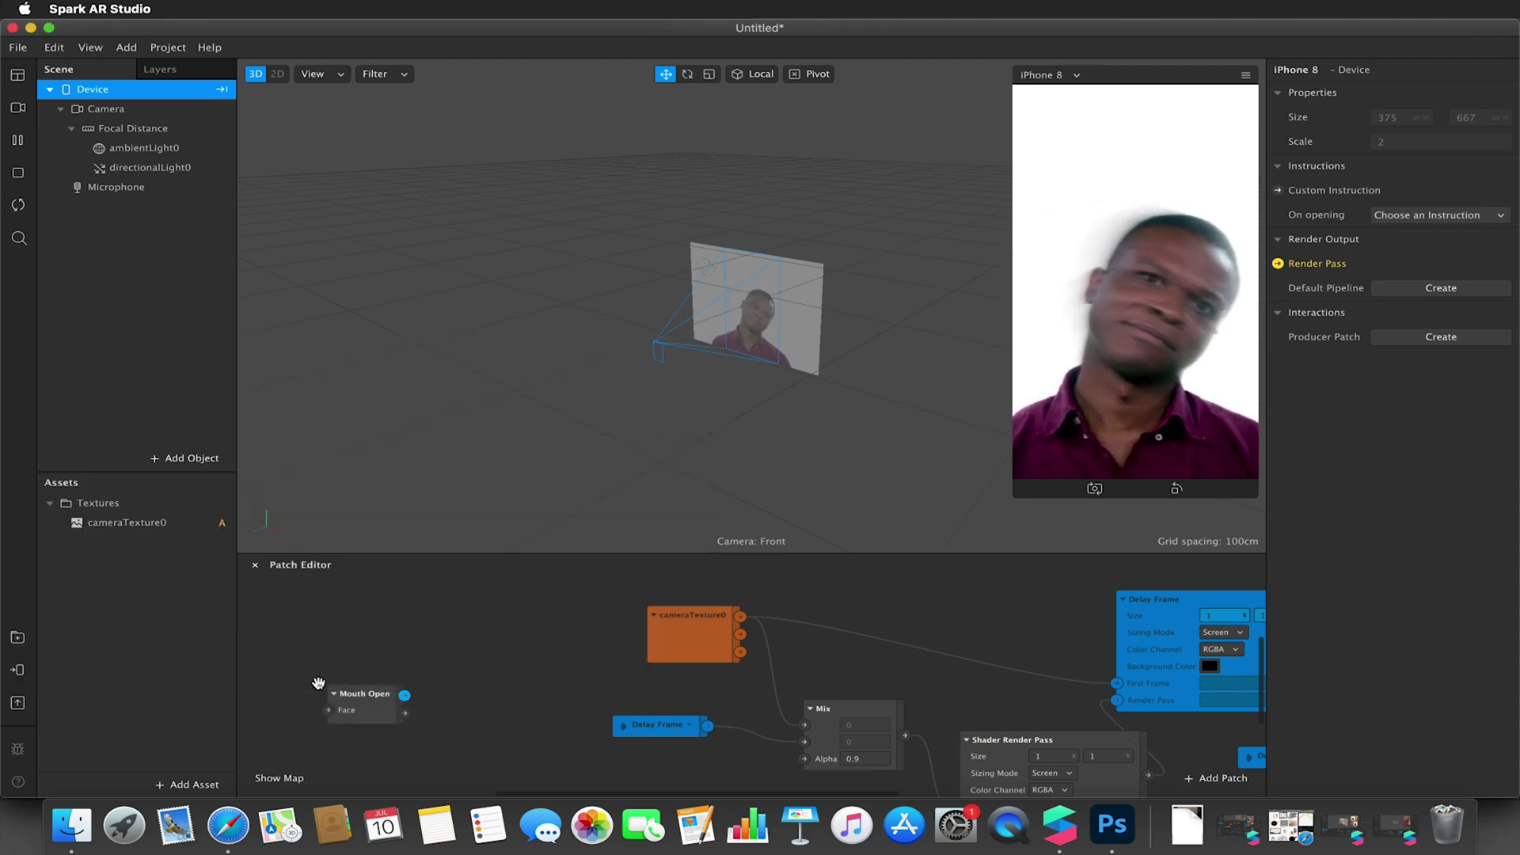
Step: Insert a Face Tracker object into the scene
{"action": "left_click", "coordinate": [185, 460]}
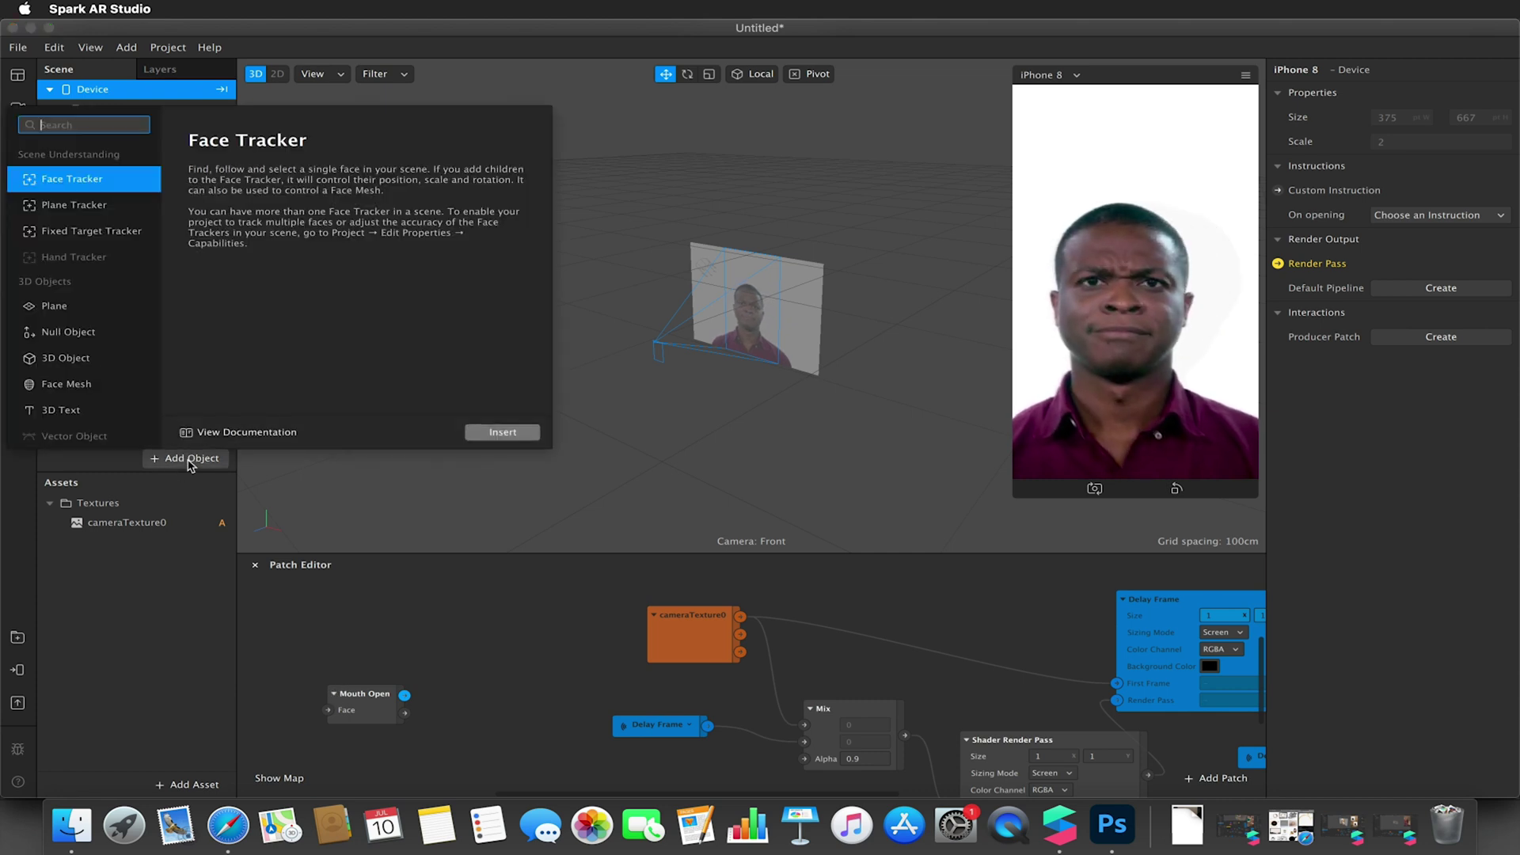
{"action": "type", "text": "face"}
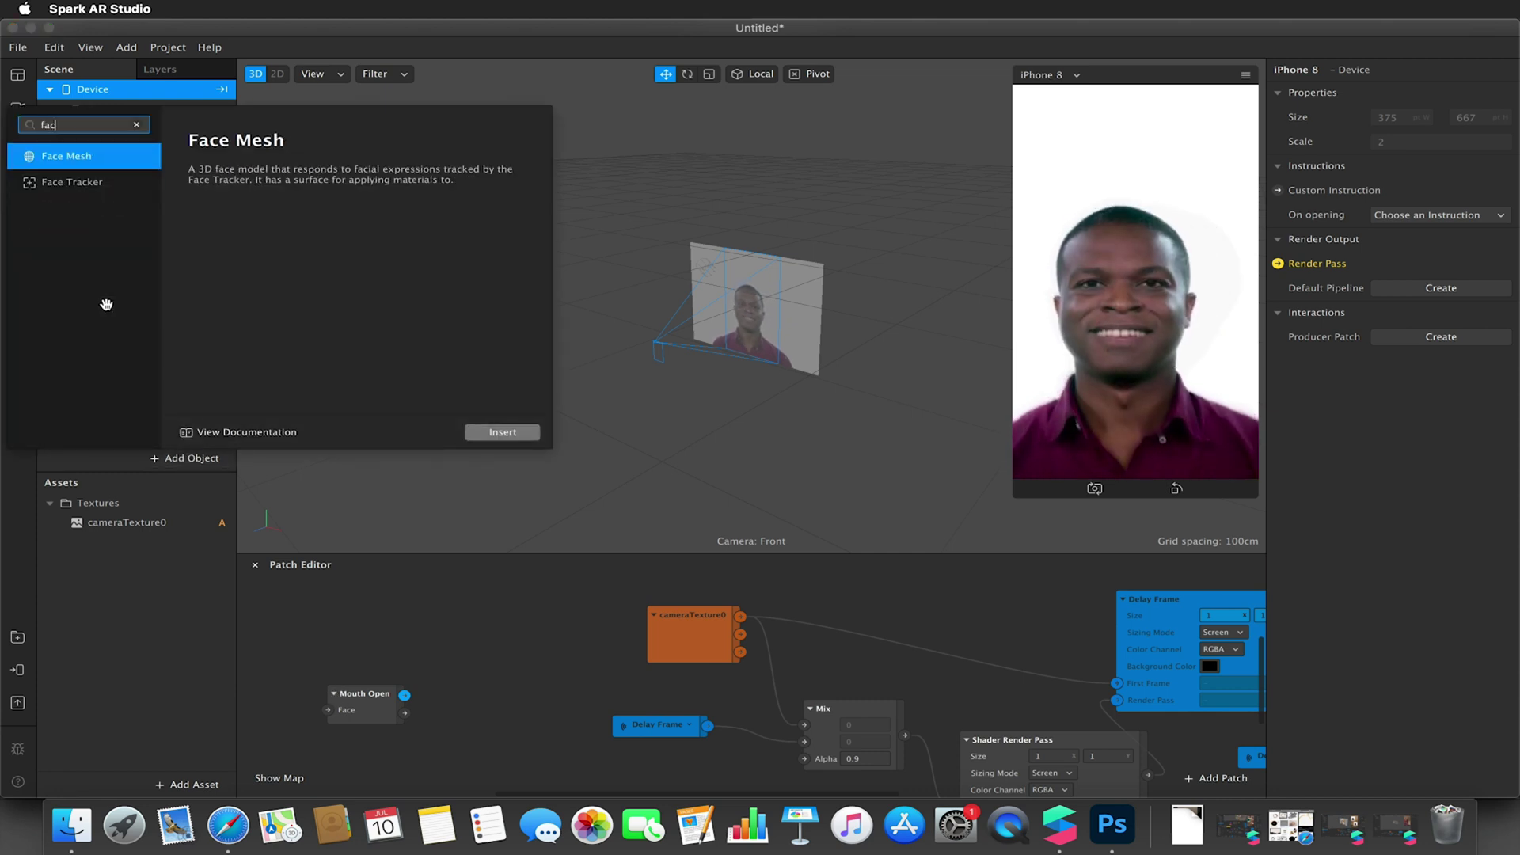
{"action": "left_click", "coordinate": [89, 180]}
{"action": "left_click", "coordinate": [502, 431]}
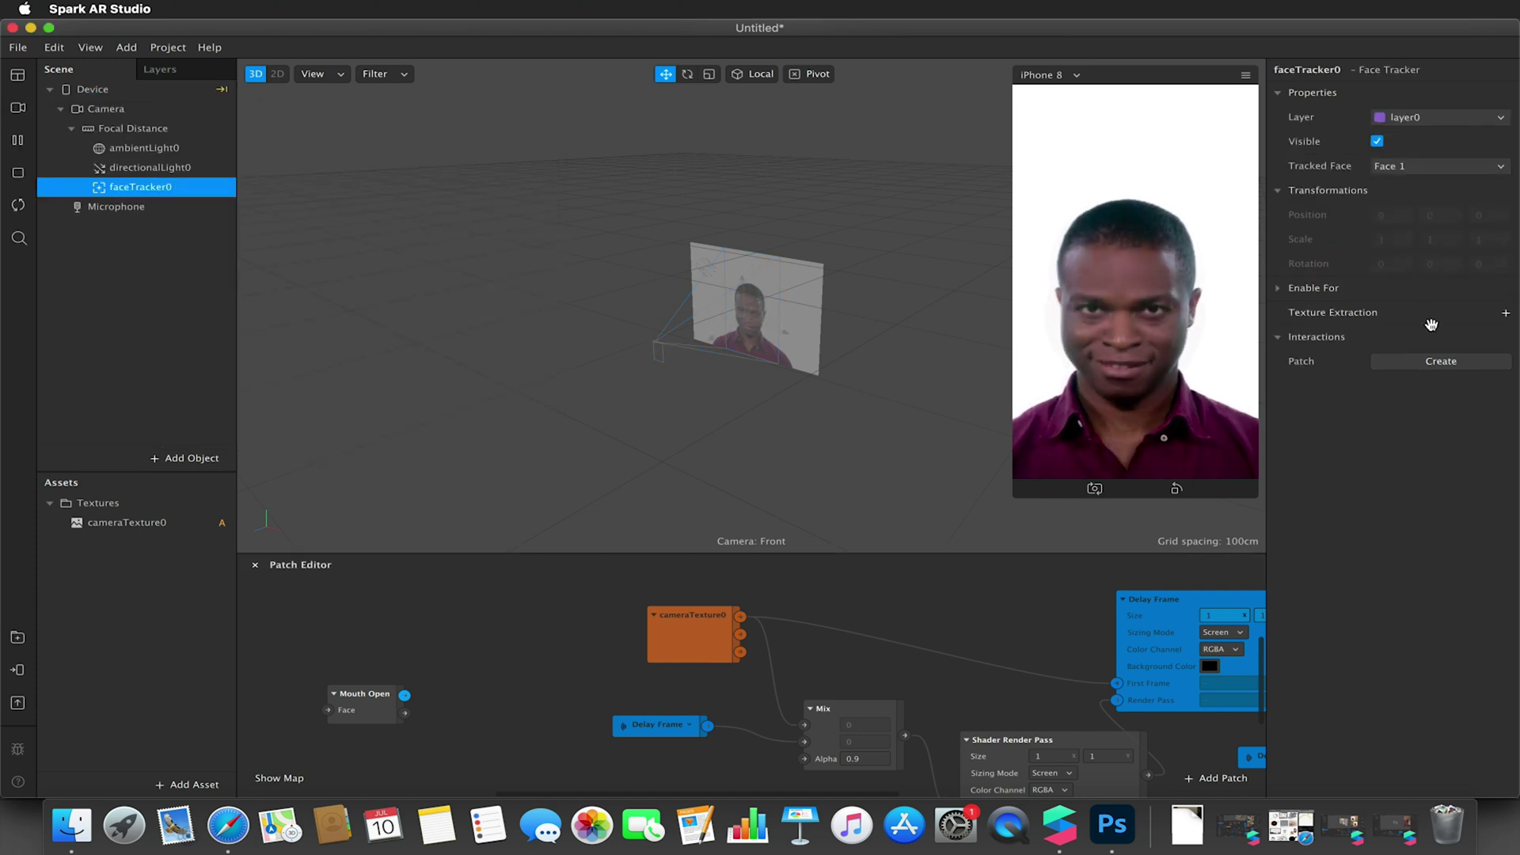
Step: Create a Mouth Open interaction patch from the face tracker and move it toward the camera texture patch
{"action": "left_click", "coordinate": [1414, 361]}
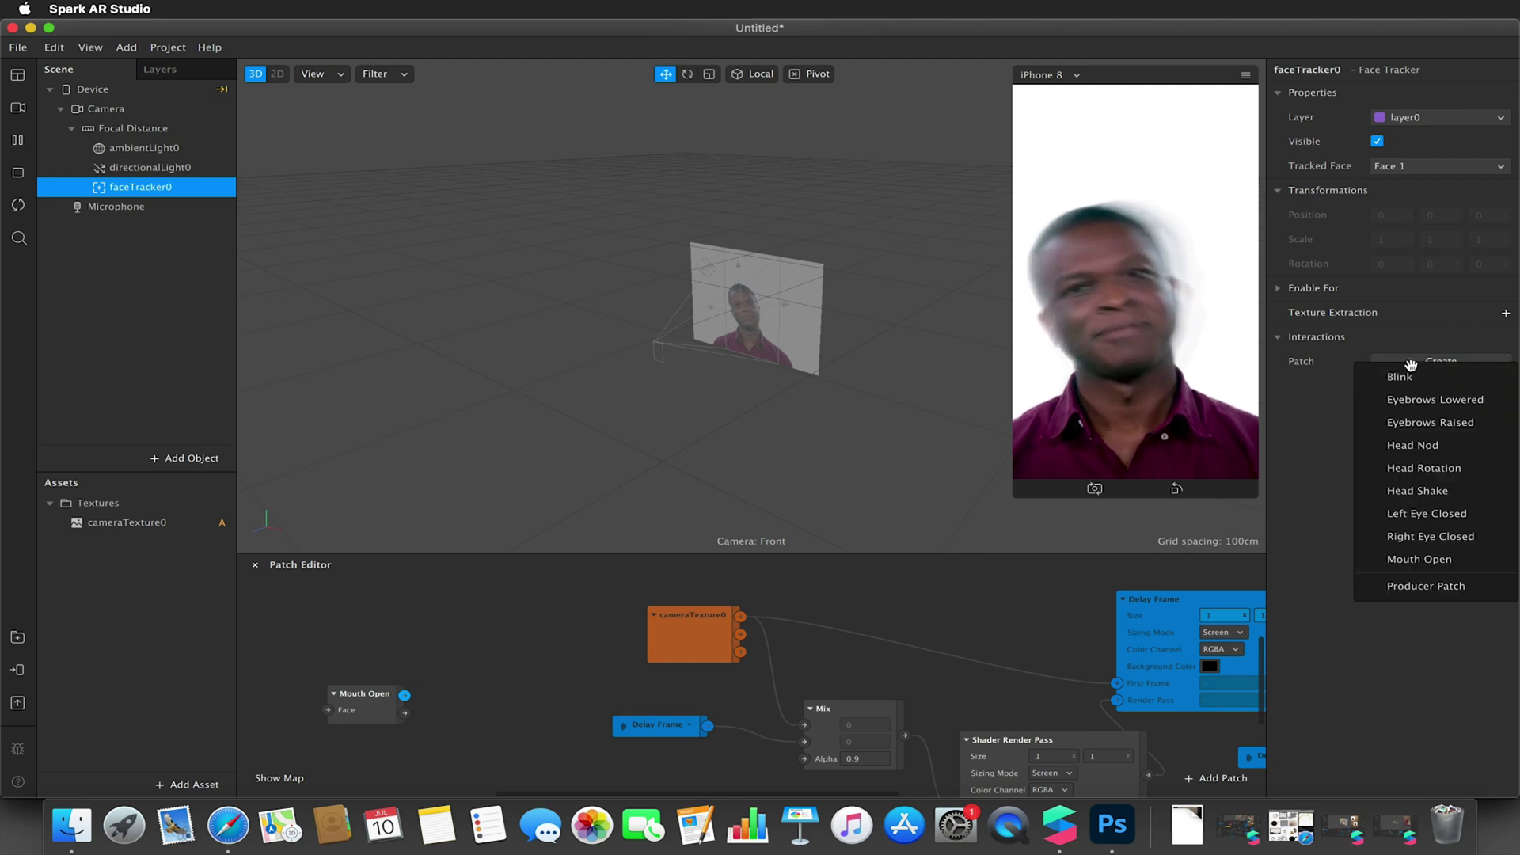
{"action": "left_click", "coordinate": [1393, 554]}
{"action": "left_click_drag", "start_coordinate": [734, 674], "coordinate": [293, 626]}
Step: Delete the unconnected Mouth Open patch and line up Face Finder, Face Select, faceTracker0 and Mouth Open to the left of the camera texture
{"action": "scroll", "coordinate": [277, 619], "scroll_direction": "left", "scroll_amount": 5}
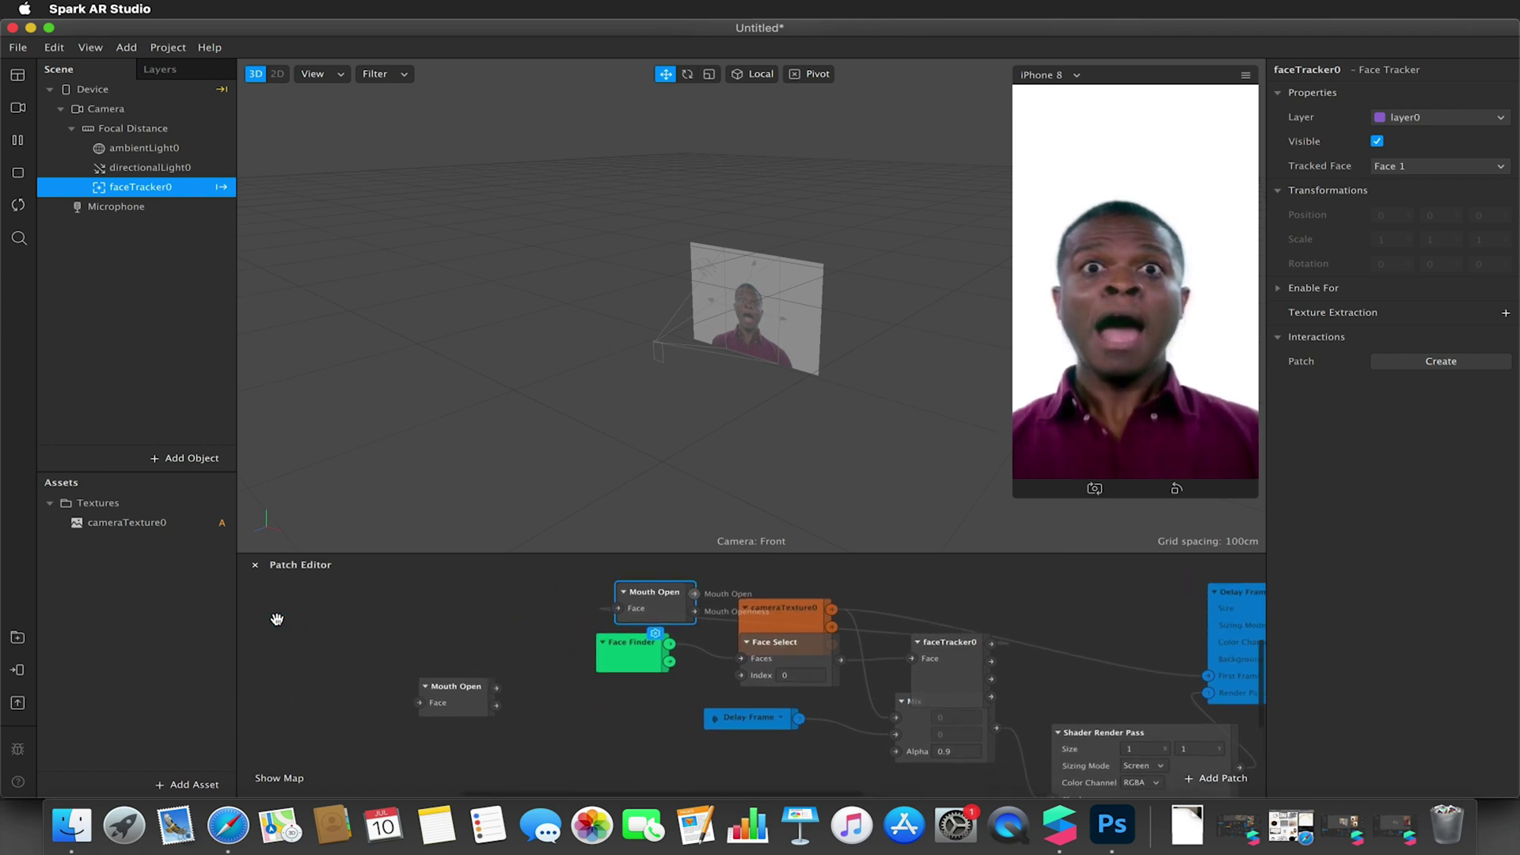
{"action": "left_click", "coordinate": [445, 688]}
{"action": "key", "text": "BackSpace"}
{"action": "left_click_drag", "start_coordinate": [790, 673], "coordinate": [213, 665]}
{"action": "left_click_drag", "start_coordinate": [634, 651], "coordinate": [187, 635]}
{"action": "left_click_drag", "start_coordinate": [929, 677], "coordinate": [325, 689]}
{"action": "left_click_drag", "start_coordinate": [693, 604], "coordinate": [509, 710]}
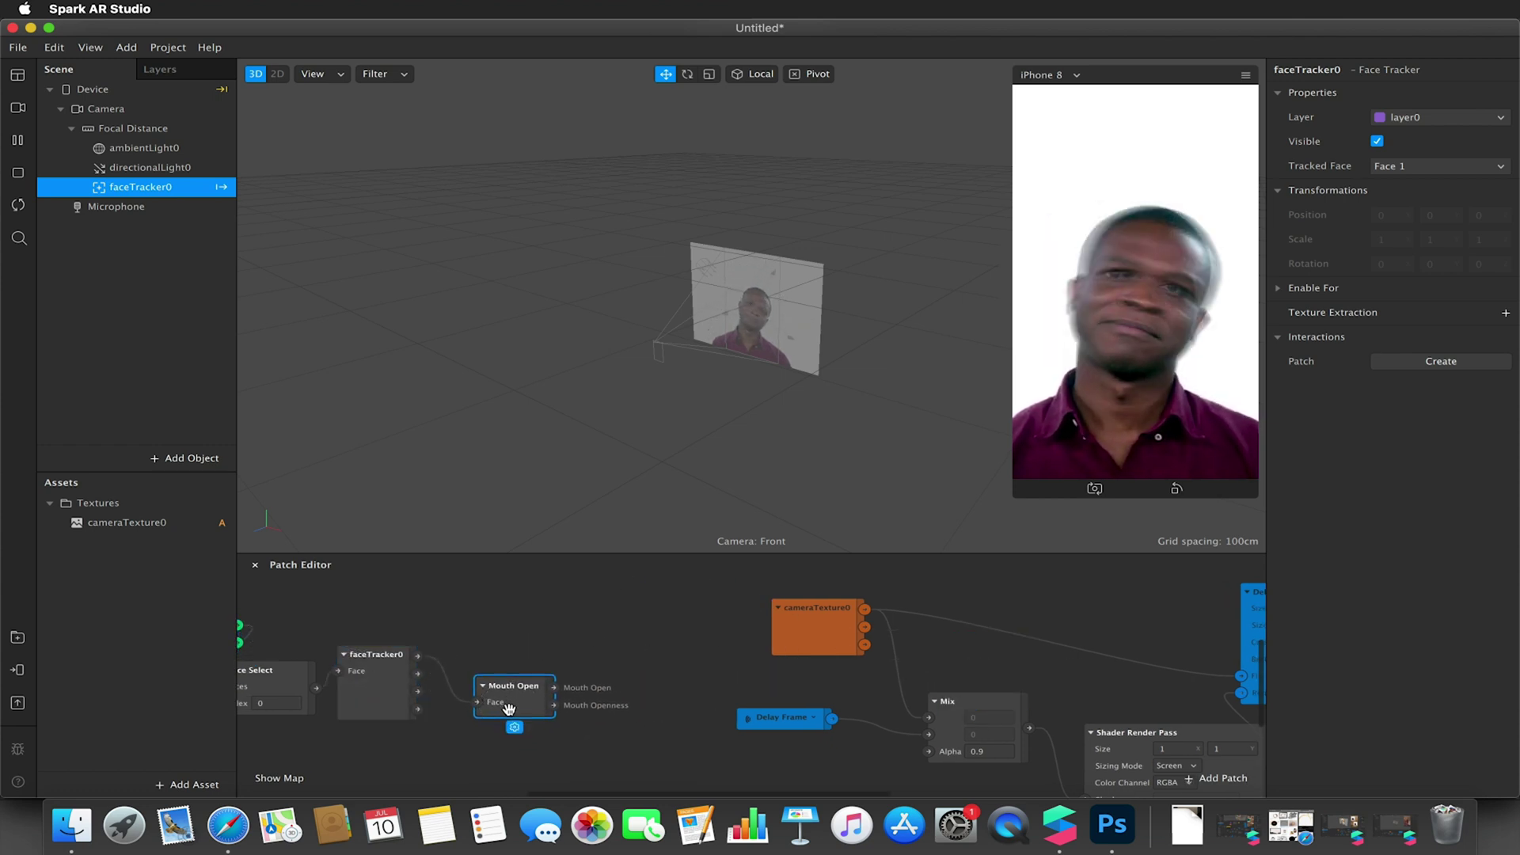
Step: Add a Pulse patch with its On / Off input connected to the first output of Mouth Open
{"action": "left_click", "coordinate": [606, 686]}
{"action": "left_click", "coordinate": [606, 685]}
{"action": "left_click_drag", "start_coordinate": [606, 685], "coordinate": [610, 679]}
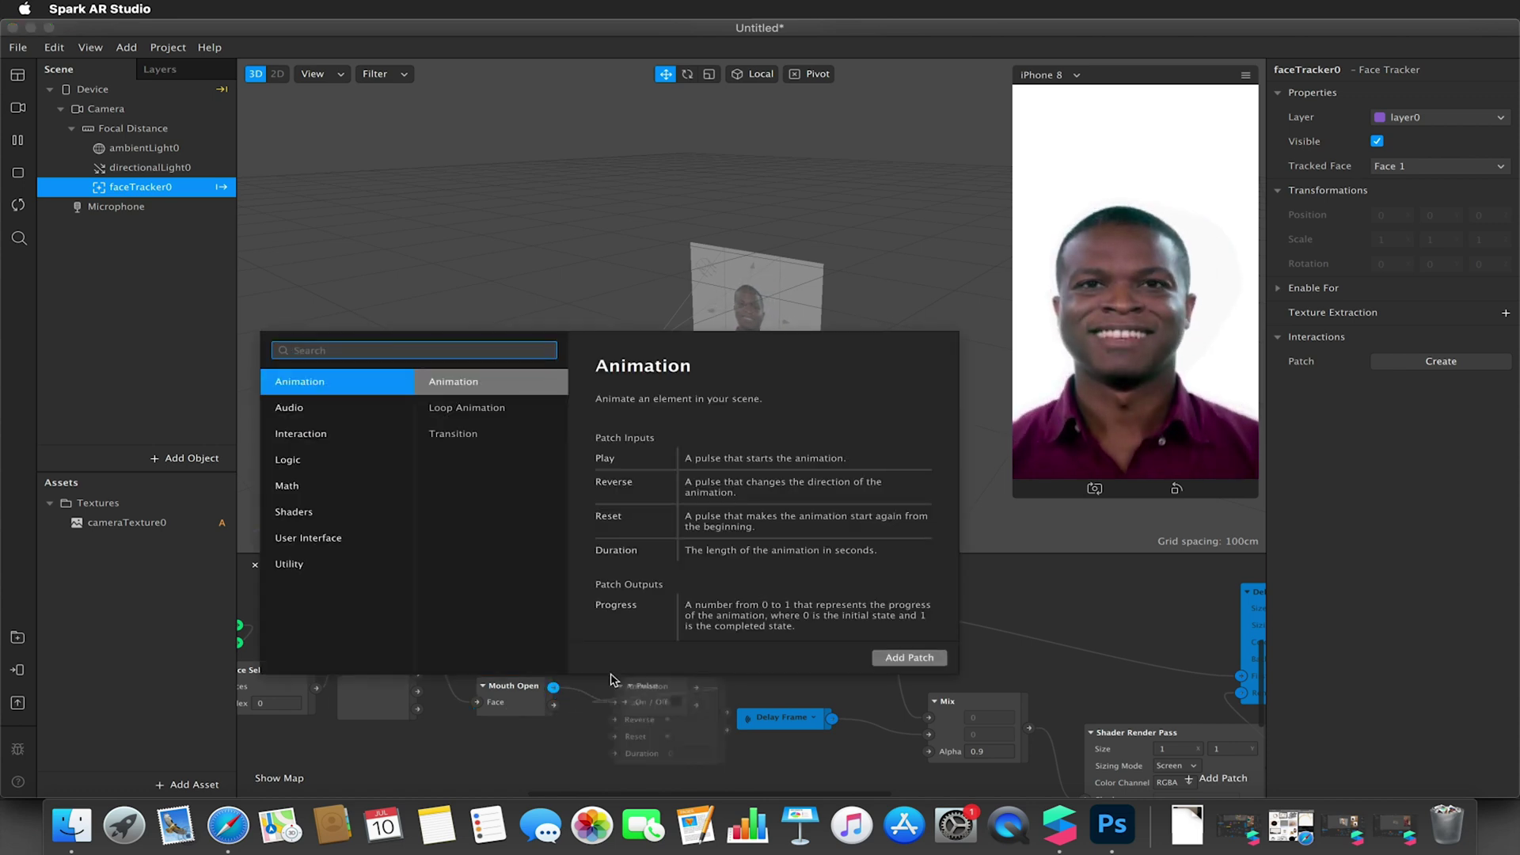
{"action": "type", "text": "pulse"}
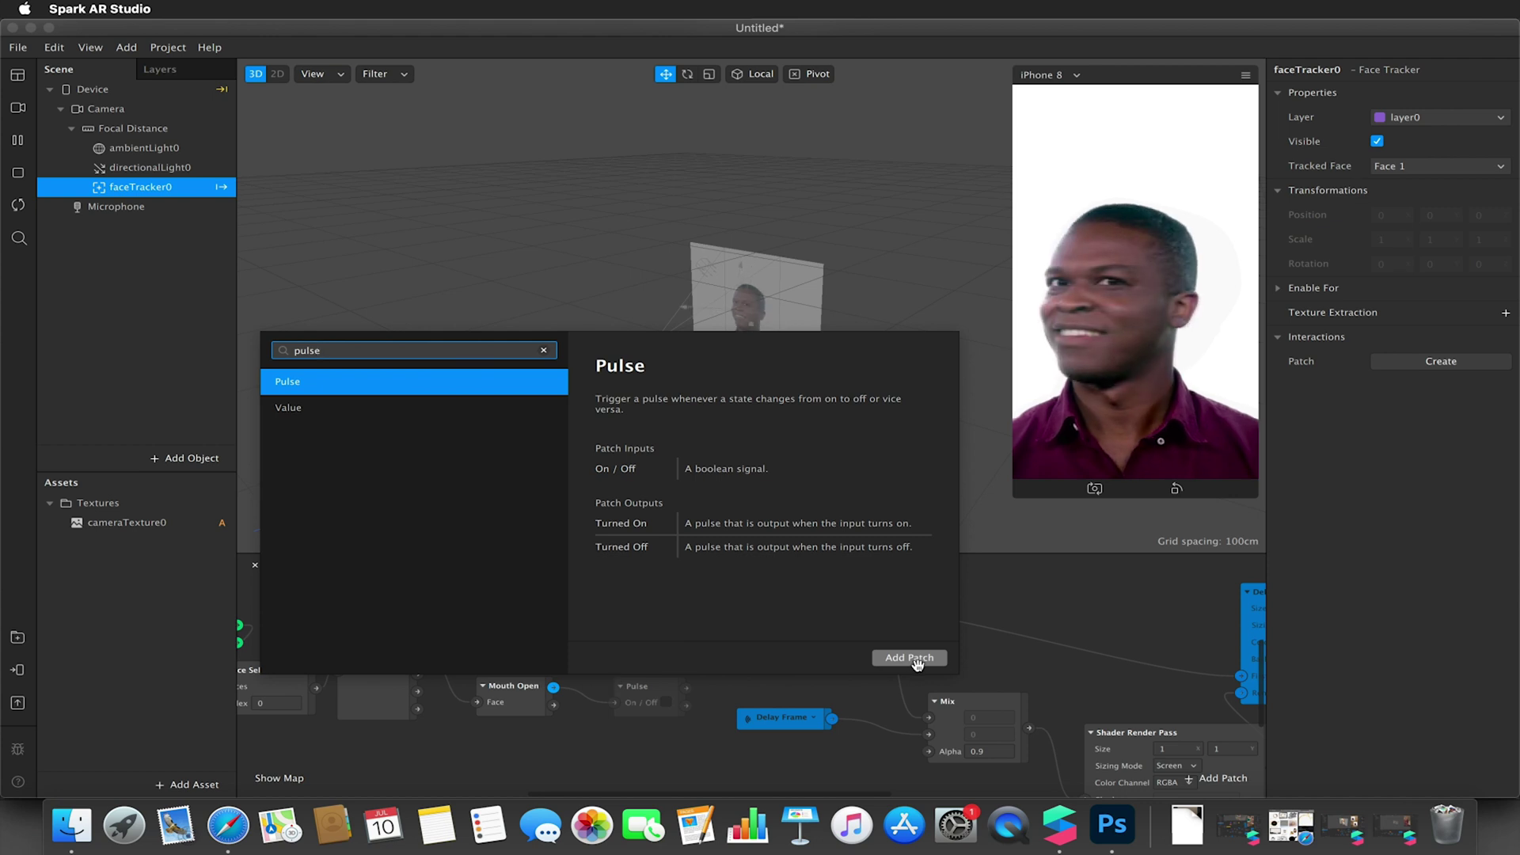
{"action": "left_click", "coordinate": [916, 660]}
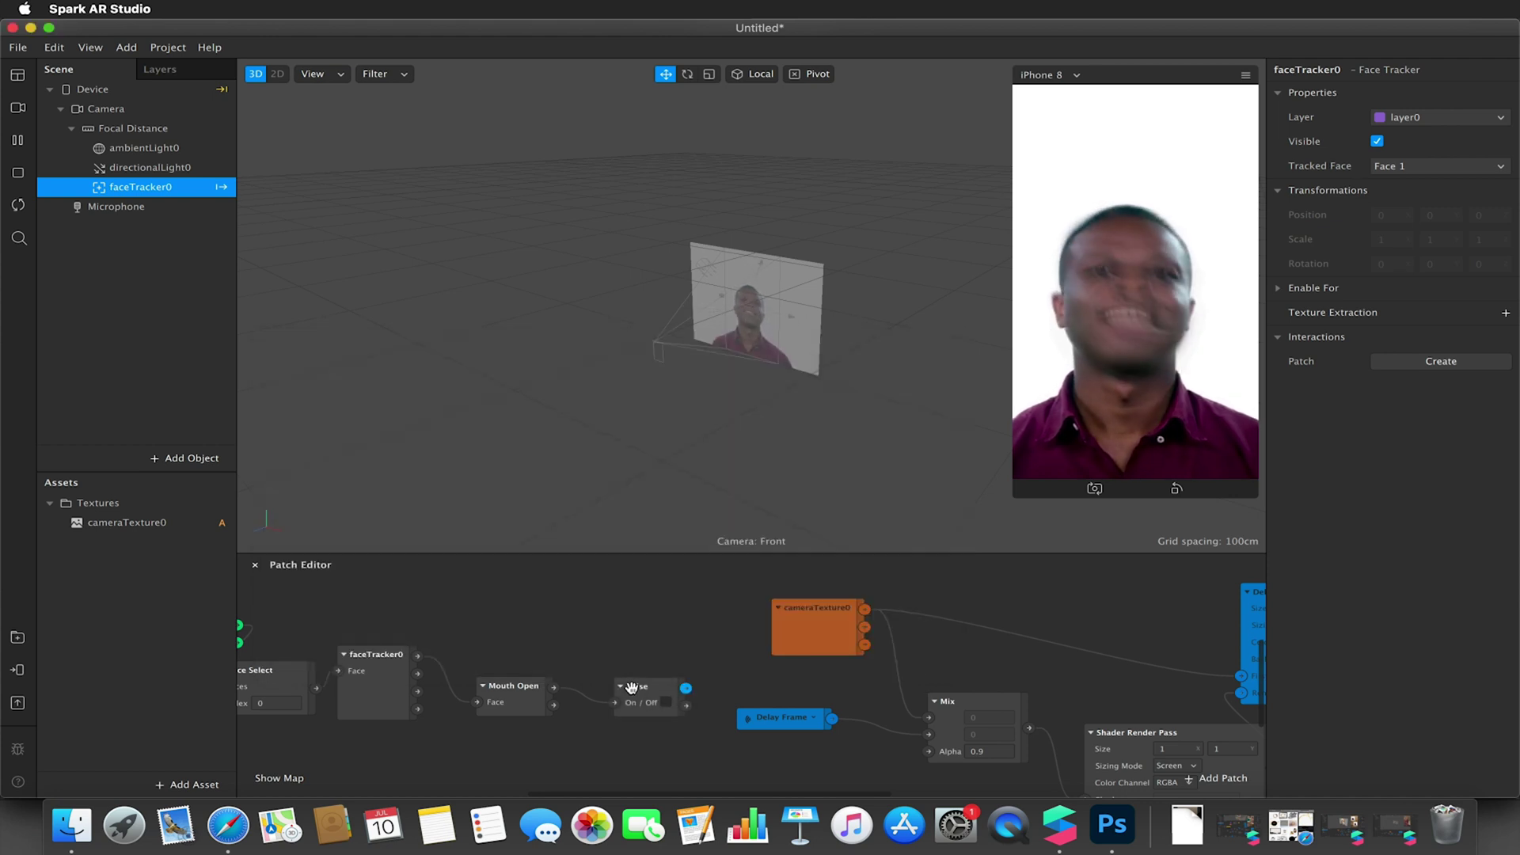
Step: Add an Animation patch with its Play input connected to the Turned On output of Pulse
{"action": "left_click_drag", "start_coordinate": [686, 688], "coordinate": [707, 692]}
{"action": "type", "text": "ani"}
{"action": "left_click", "coordinate": [1006, 676]}
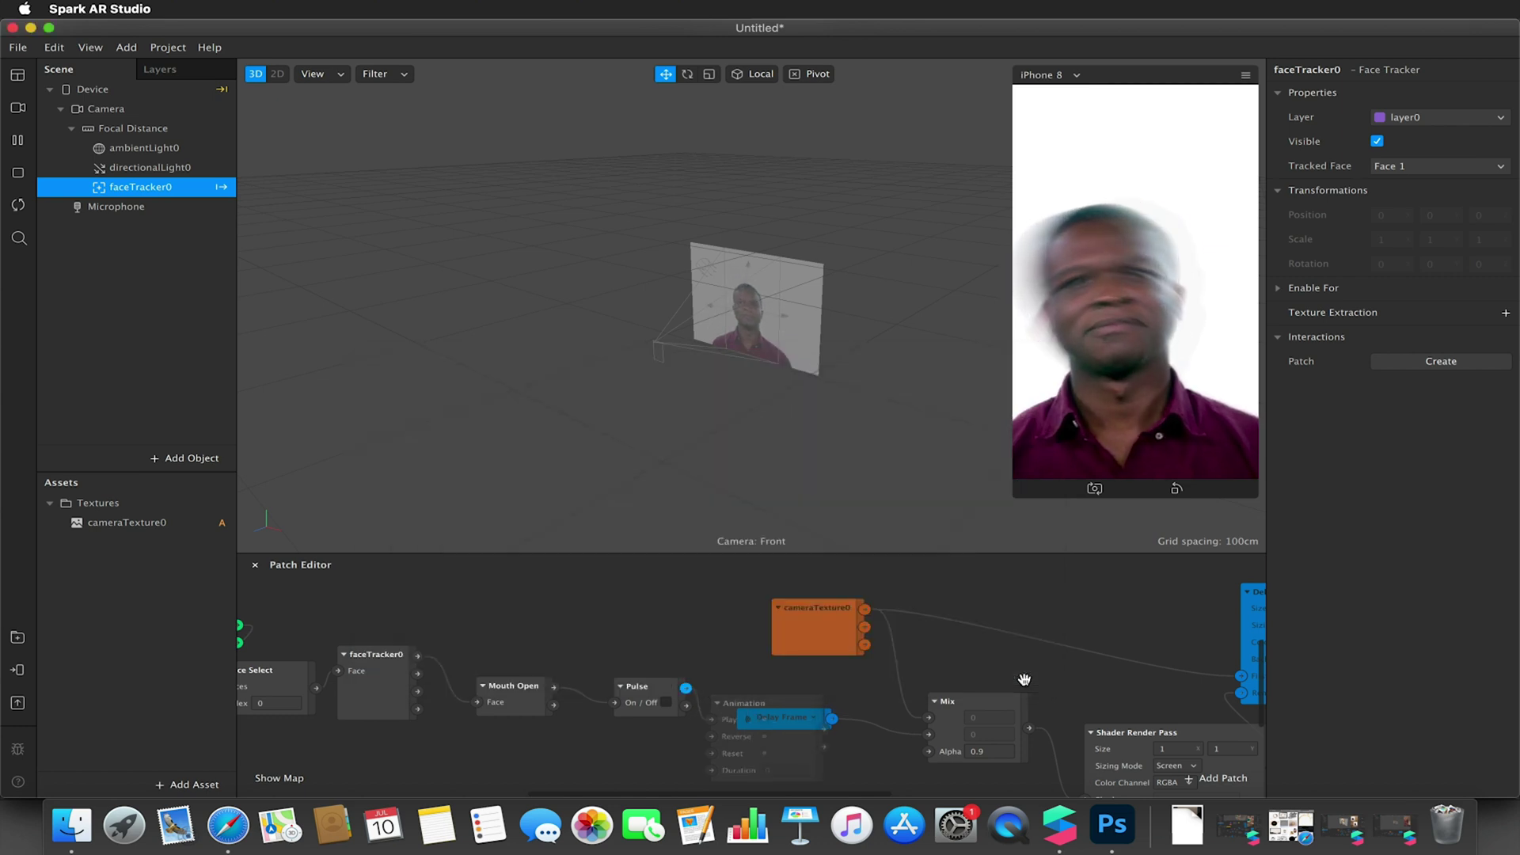
Step: Try to enlarge the Patch Editor area by raising its upper edge
{"action": "scroll", "coordinate": [523, 665], "scroll_direction": "down", "scroll_amount": 3}
{"action": "scroll", "coordinate": [522, 664], "scroll_direction": "down", "scroll_amount": 1}
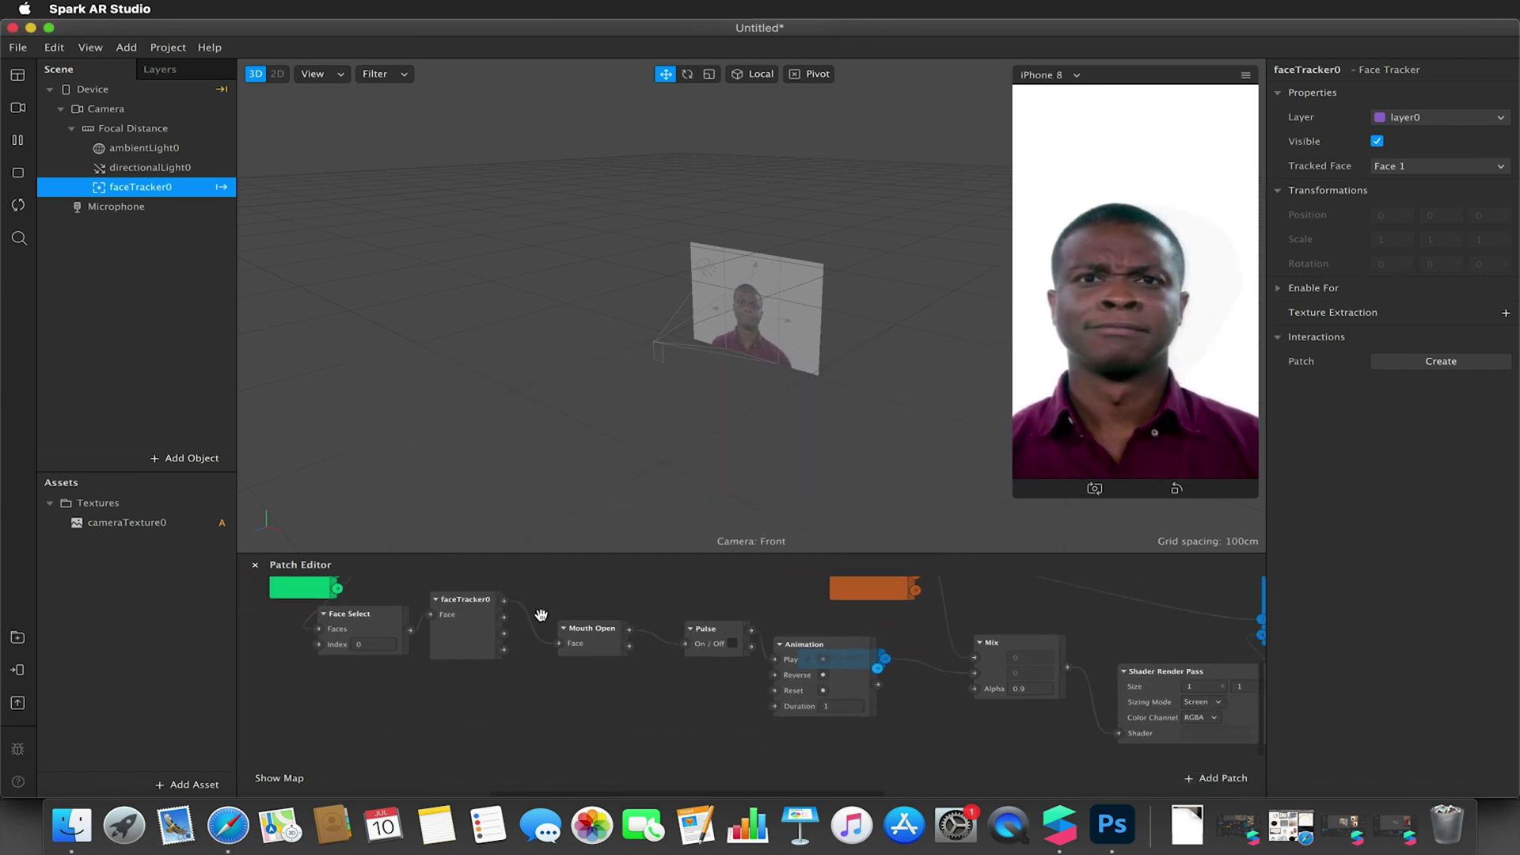
{"action": "left_click", "coordinate": [544, 550]}
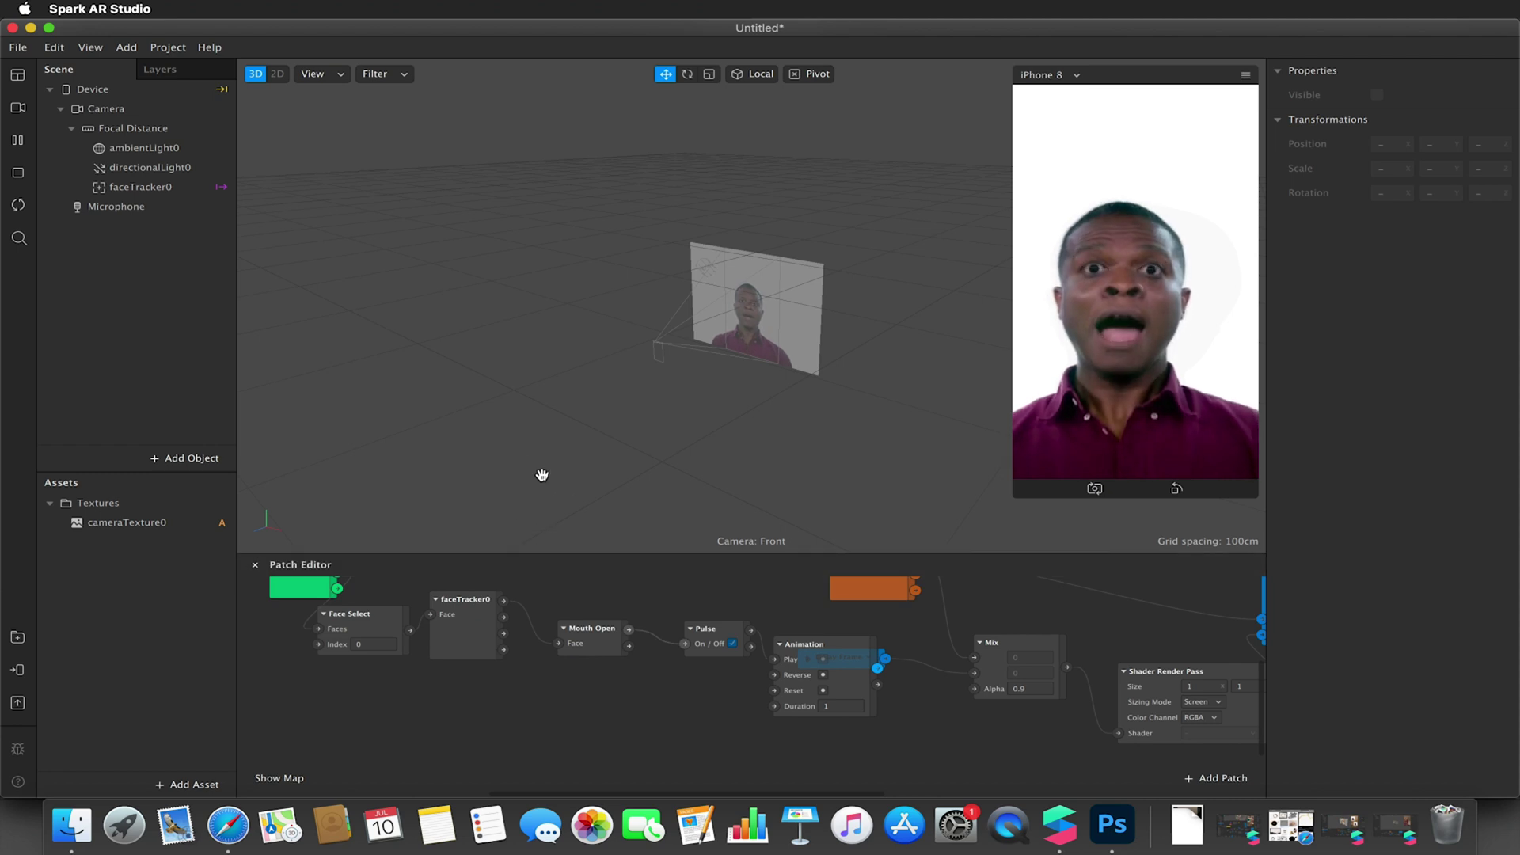
{"action": "left_click", "coordinate": [578, 552]}
{"action": "left_click_drag", "start_coordinate": [578, 556], "coordinate": [579, 521]}
{"action": "left_click_drag", "start_coordinate": [810, 558], "coordinate": [816, 509]}
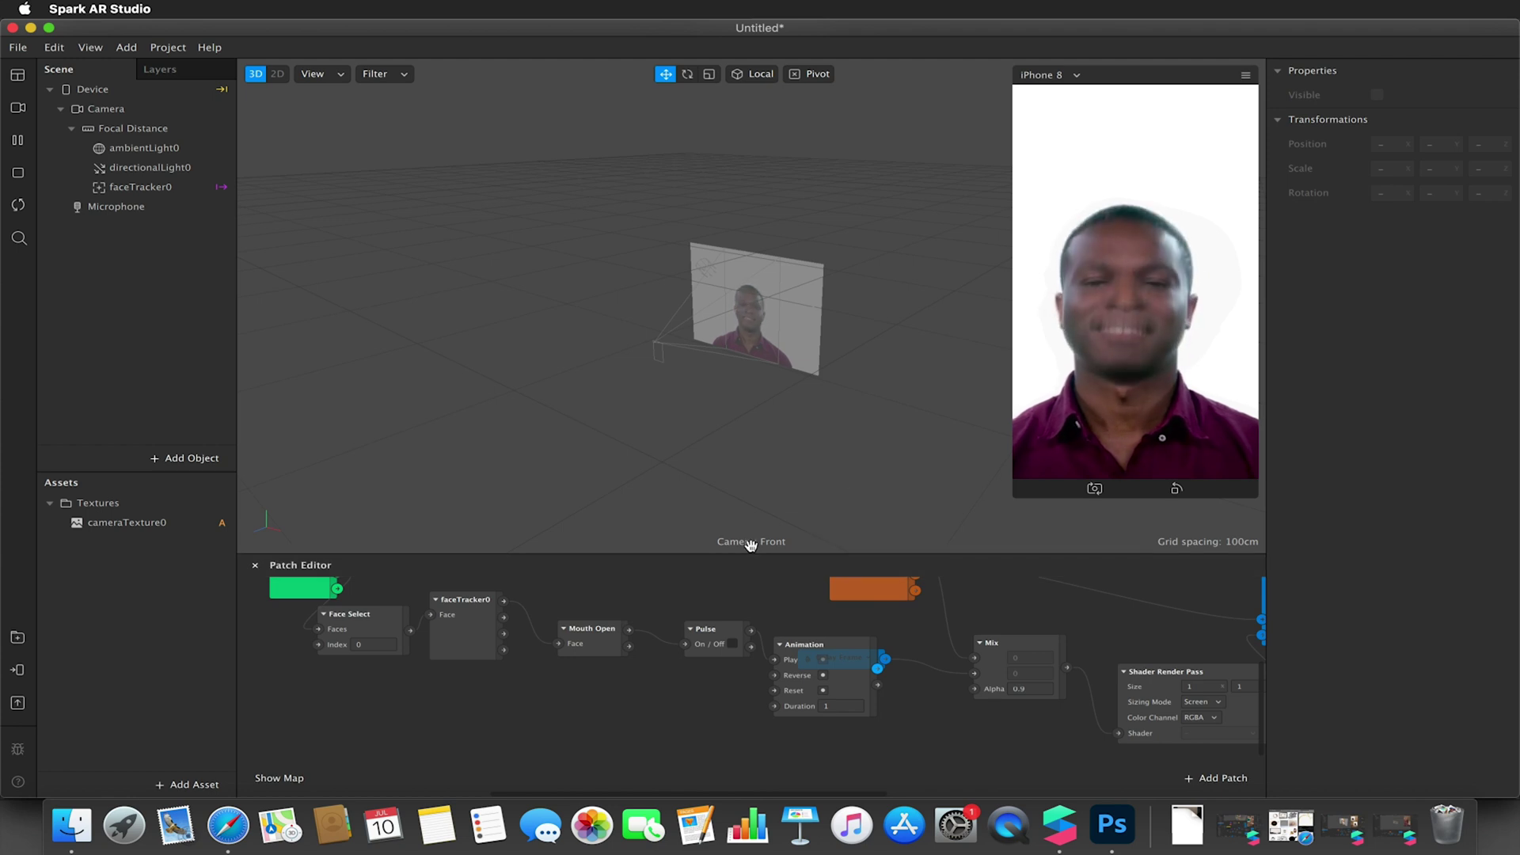
{"action": "scroll", "coordinate": [656, 672], "scroll_direction": "up", "scroll_amount": 3}
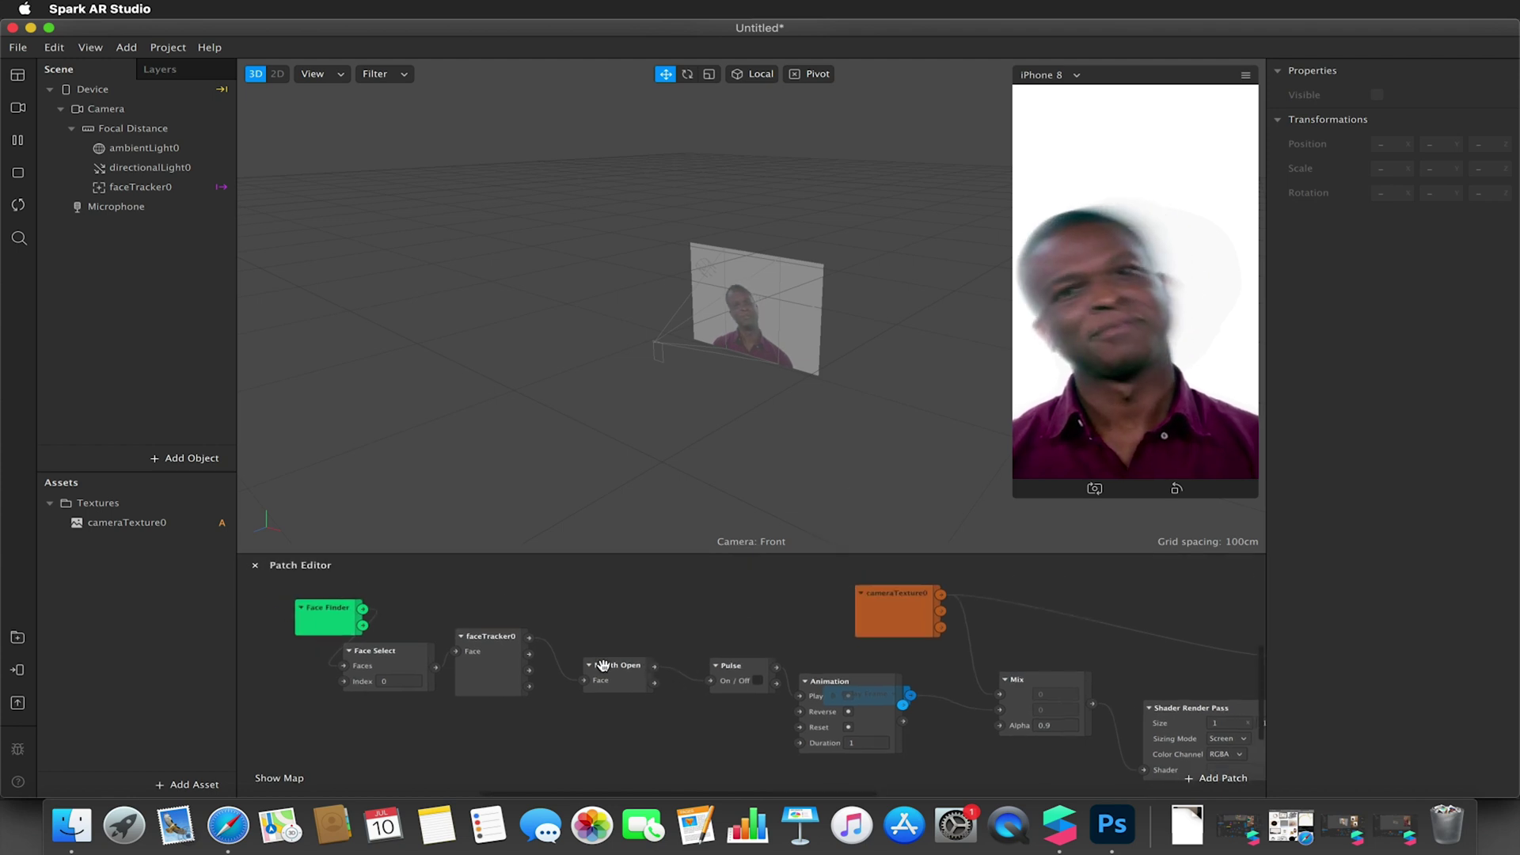
Step: Shift the face tracking patches away from the Delay Frame receiver and connect Pulse's Turned Off output to Animation's Reverse input
{"action": "left_click_drag", "start_coordinate": [287, 612], "coordinate": [609, 726]}
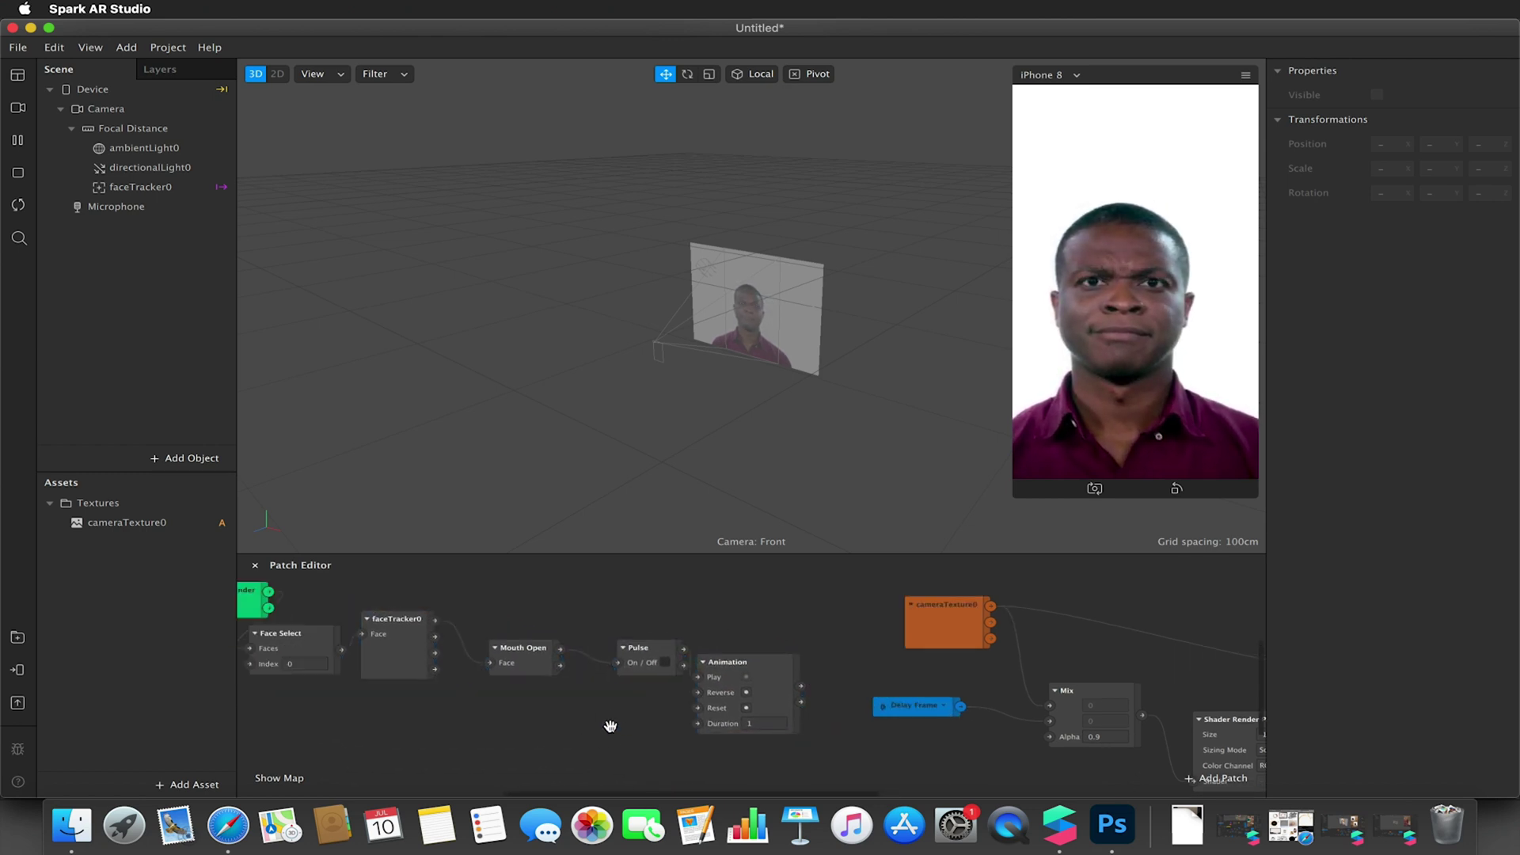
{"action": "scroll", "coordinate": [609, 726], "scroll_direction": "left", "scroll_amount": 3}
{"action": "scroll", "coordinate": [610, 726], "scroll_direction": "right", "scroll_amount": 2}
{"action": "scroll", "coordinate": [610, 726], "scroll_direction": "down", "scroll_amount": 1}
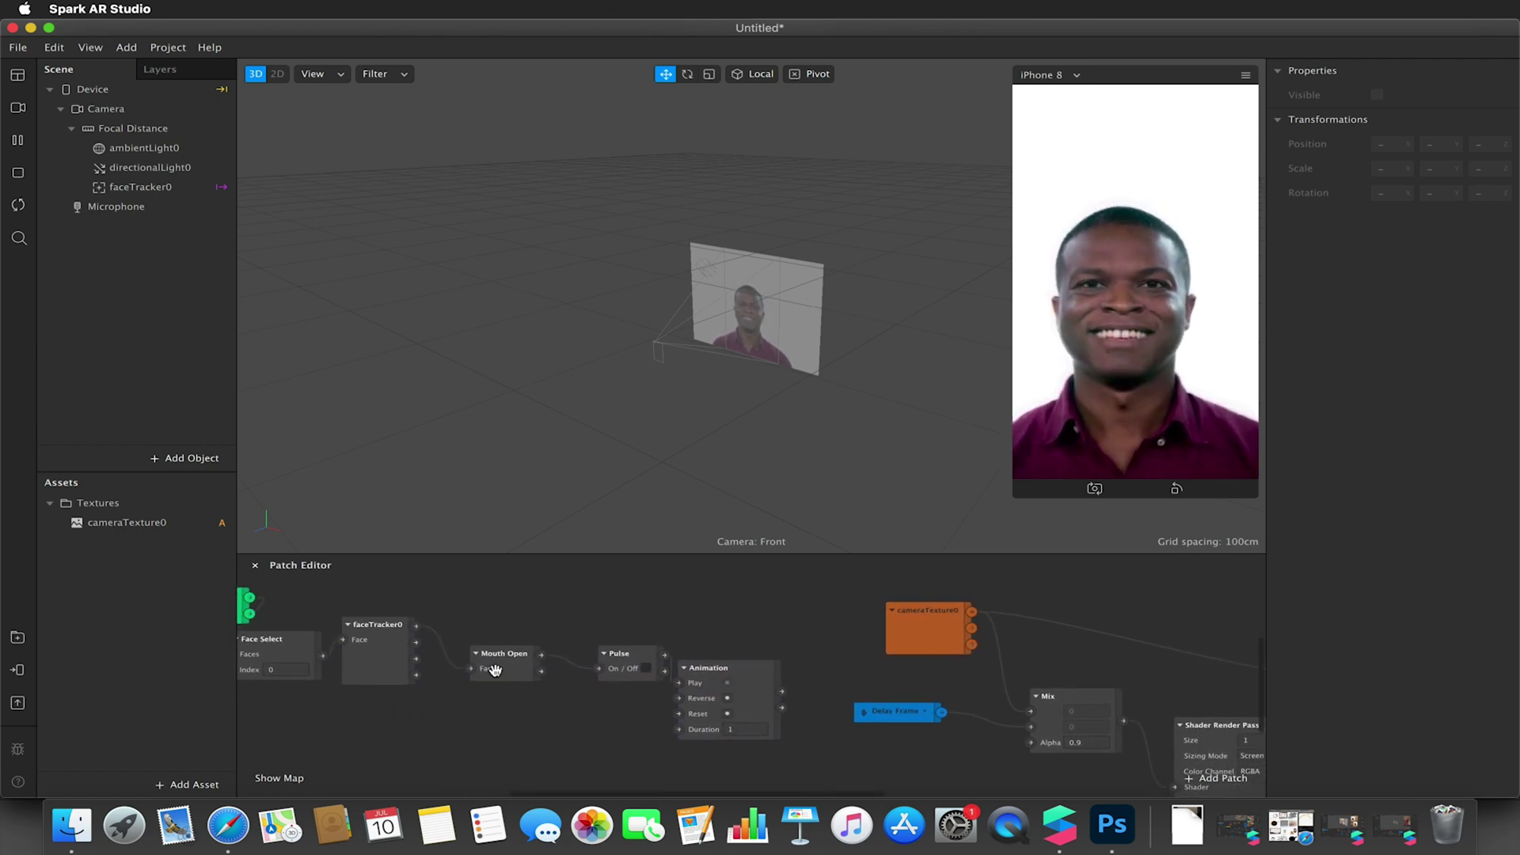
{"action": "left_click_drag", "start_coordinate": [625, 662], "coordinate": [775, 635]}
Step: Add a Transition patch with its Progress input connected to Animation's Progress output and place it below Animation
{"action": "type", "text": "transi"}
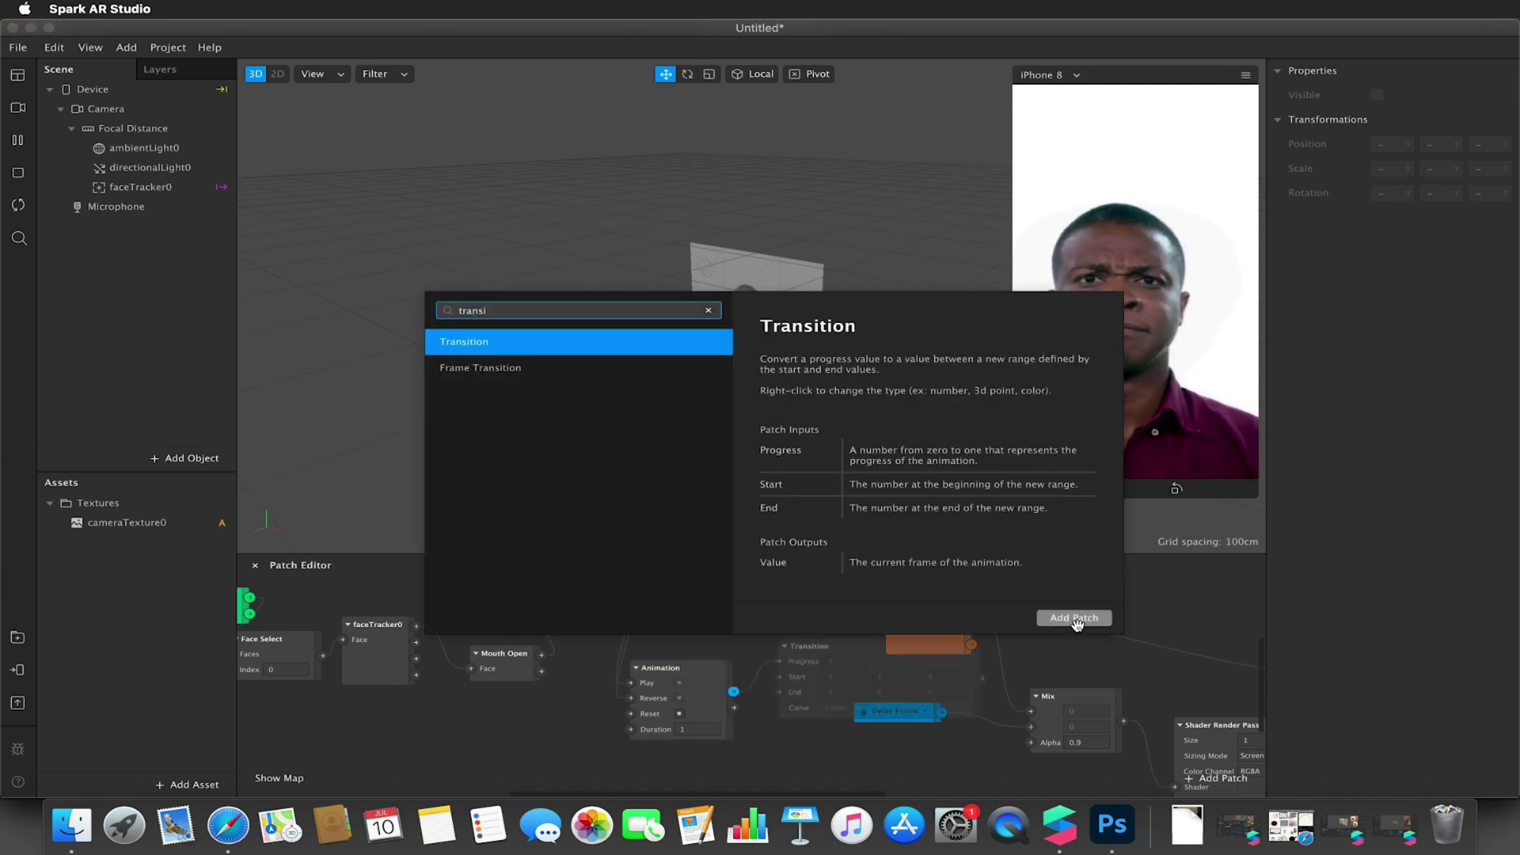
{"action": "left_click", "coordinate": [1077, 619]}
{"action": "left_click_drag", "start_coordinate": [836, 681], "coordinate": [748, 778]}
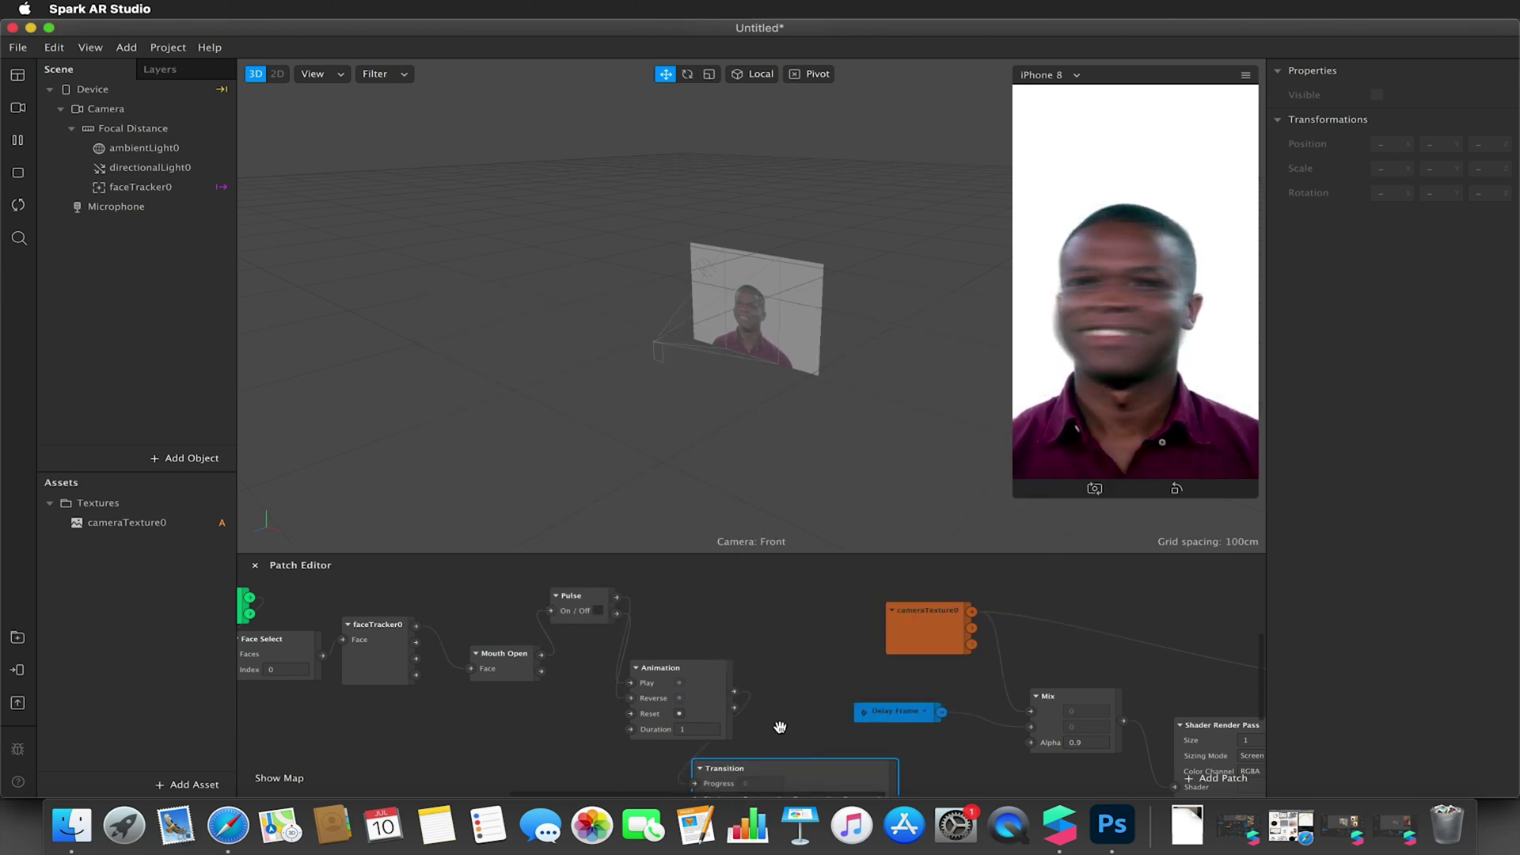
Step: Change the Transition patch's type to Number and set its End value to 0.9
{"action": "scroll", "coordinate": [780, 727], "scroll_direction": "down", "scroll_amount": 5}
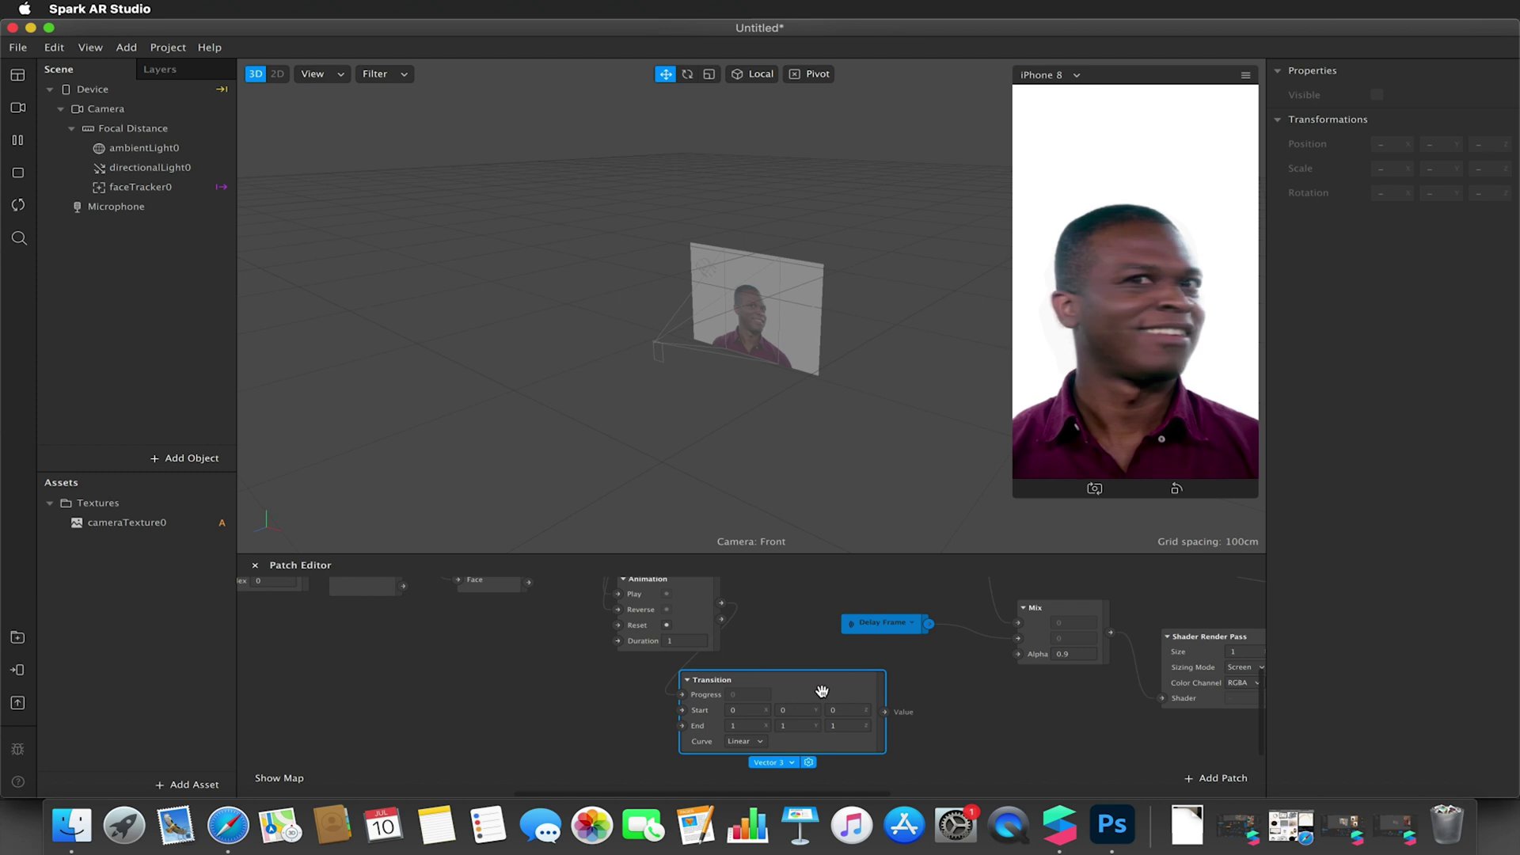
{"action": "left_click", "coordinate": [784, 762]}
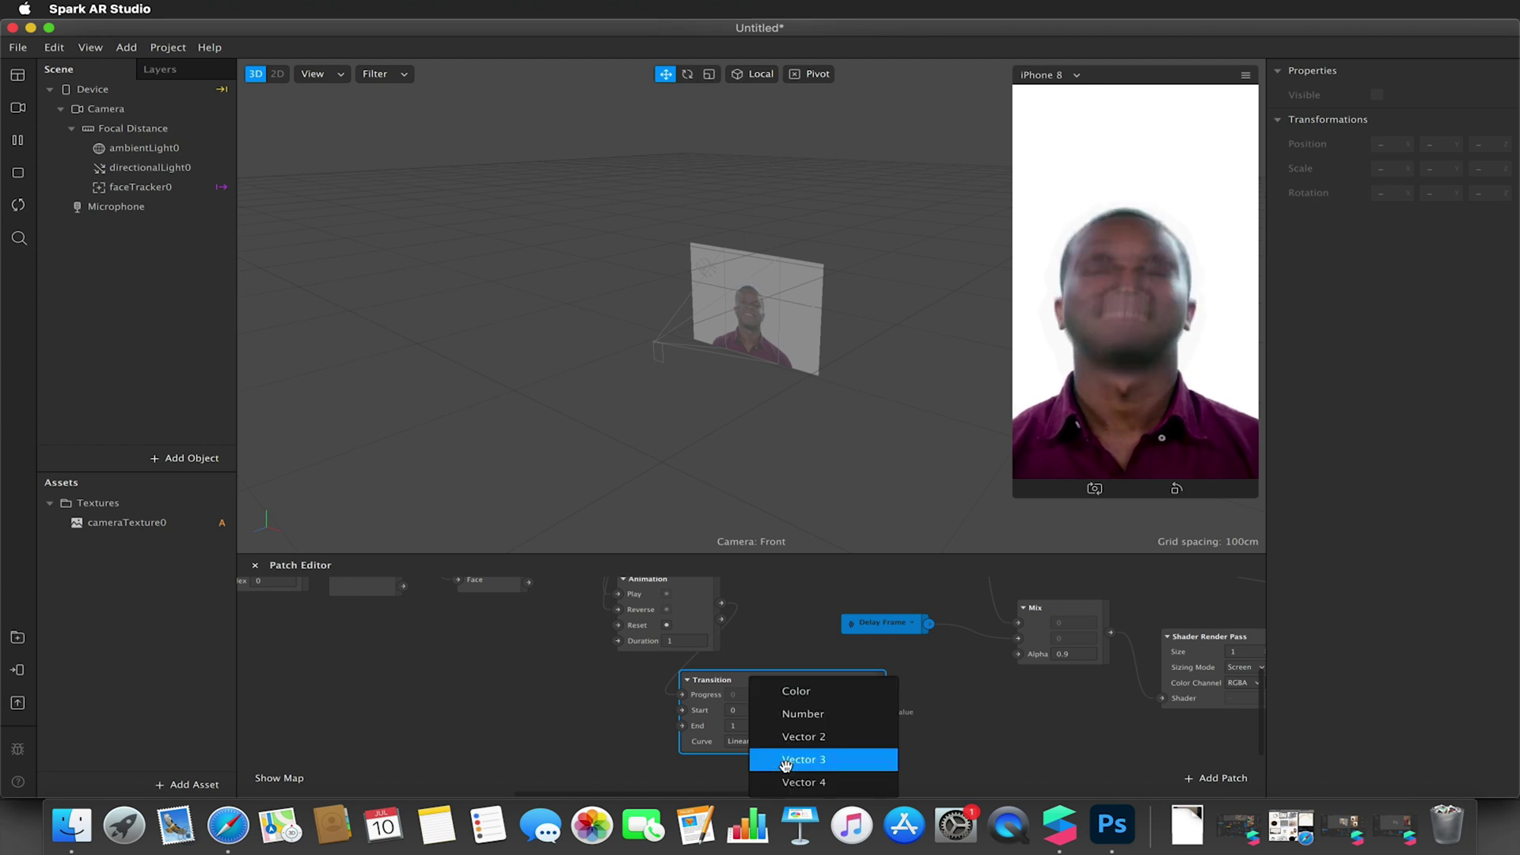
{"action": "left_click", "coordinate": [804, 714]}
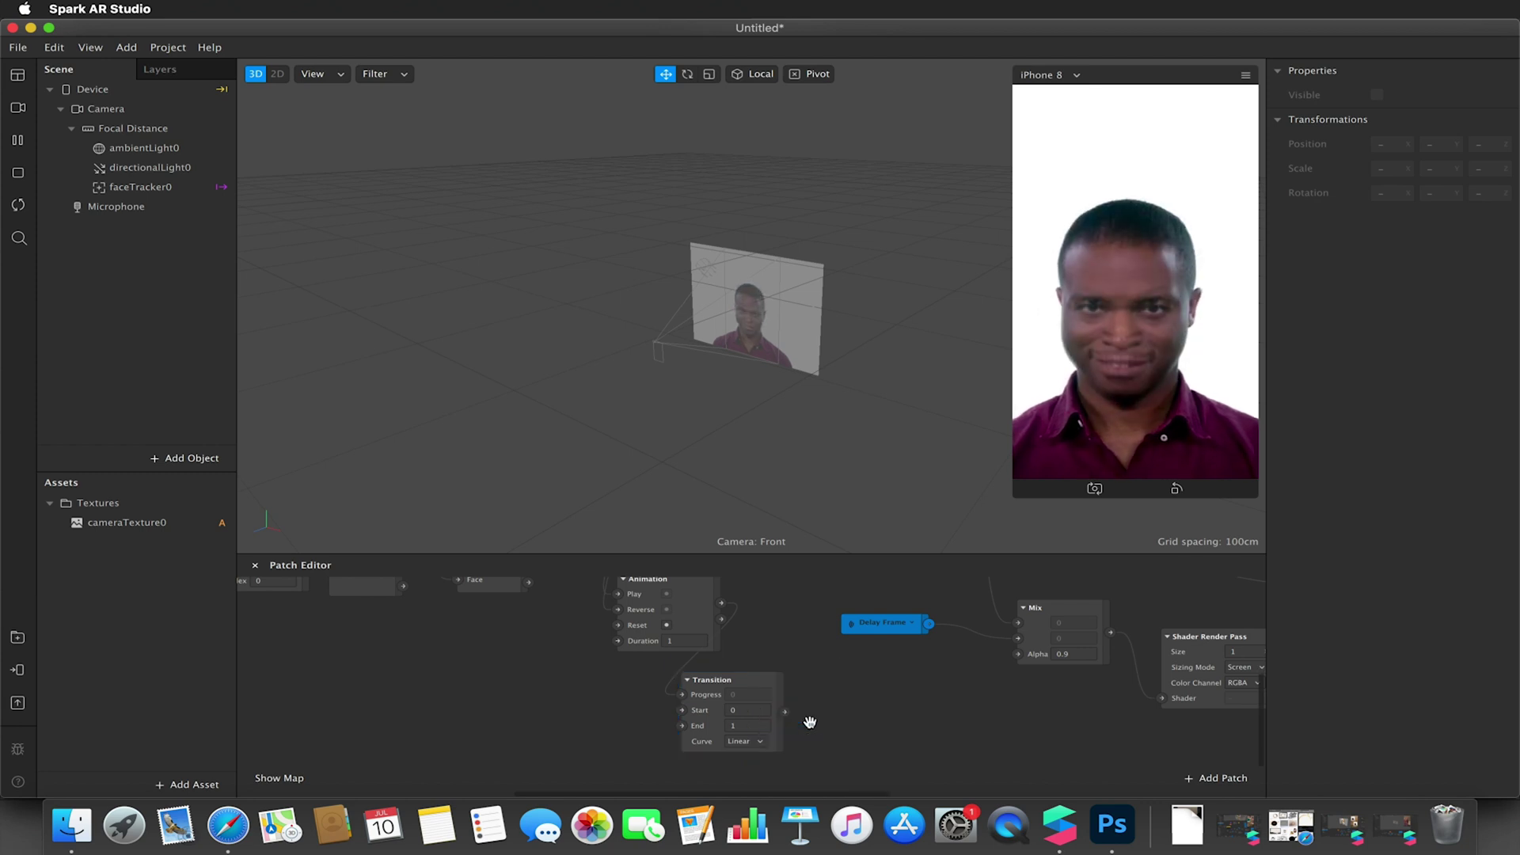
{"action": "left_click", "coordinate": [745, 725]}
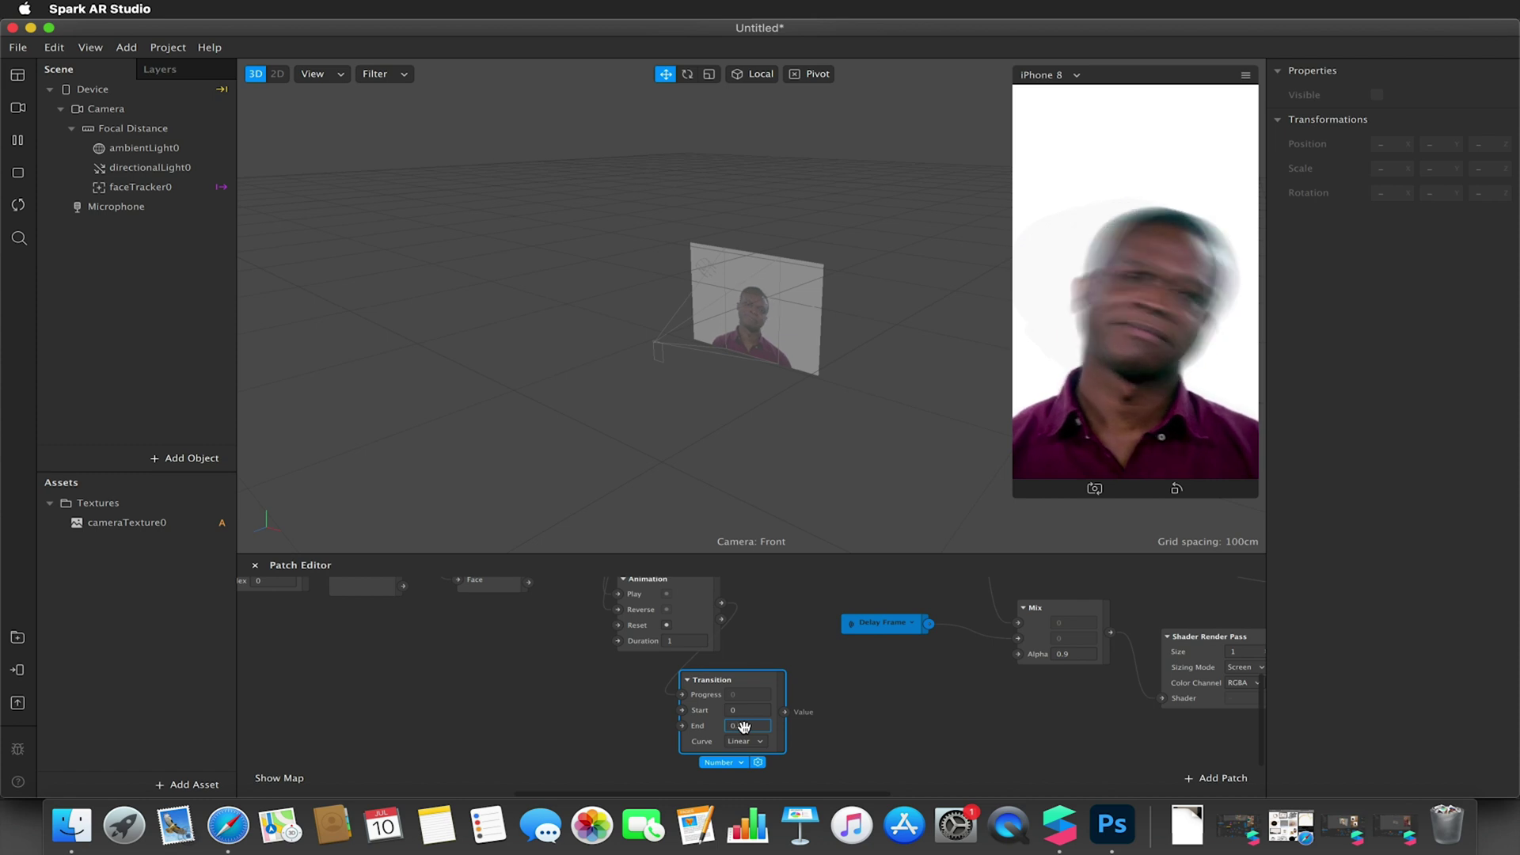
{"action": "left_click", "coordinate": [805, 686]}
Step: Connect the Transition patch's Value output to the Alpha input of Mix
{"action": "scroll", "coordinate": [805, 686], "scroll_direction": "right", "scroll_amount": 2}
{"action": "scroll", "coordinate": [806, 686], "scroll_direction": "up", "scroll_amount": 1}
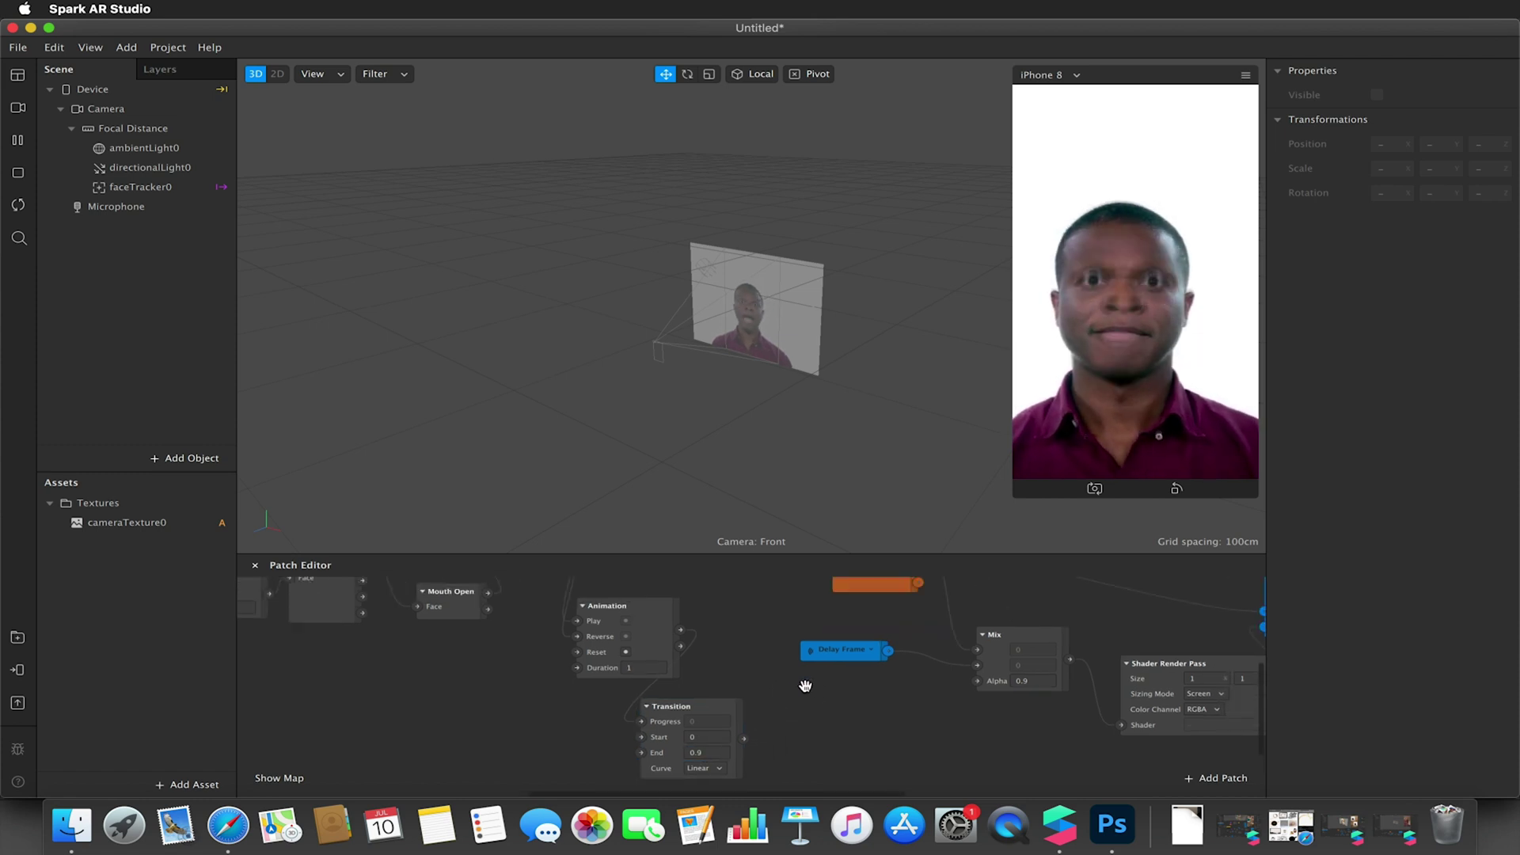
{"action": "left_click_drag", "start_coordinate": [743, 739], "coordinate": [979, 684]}
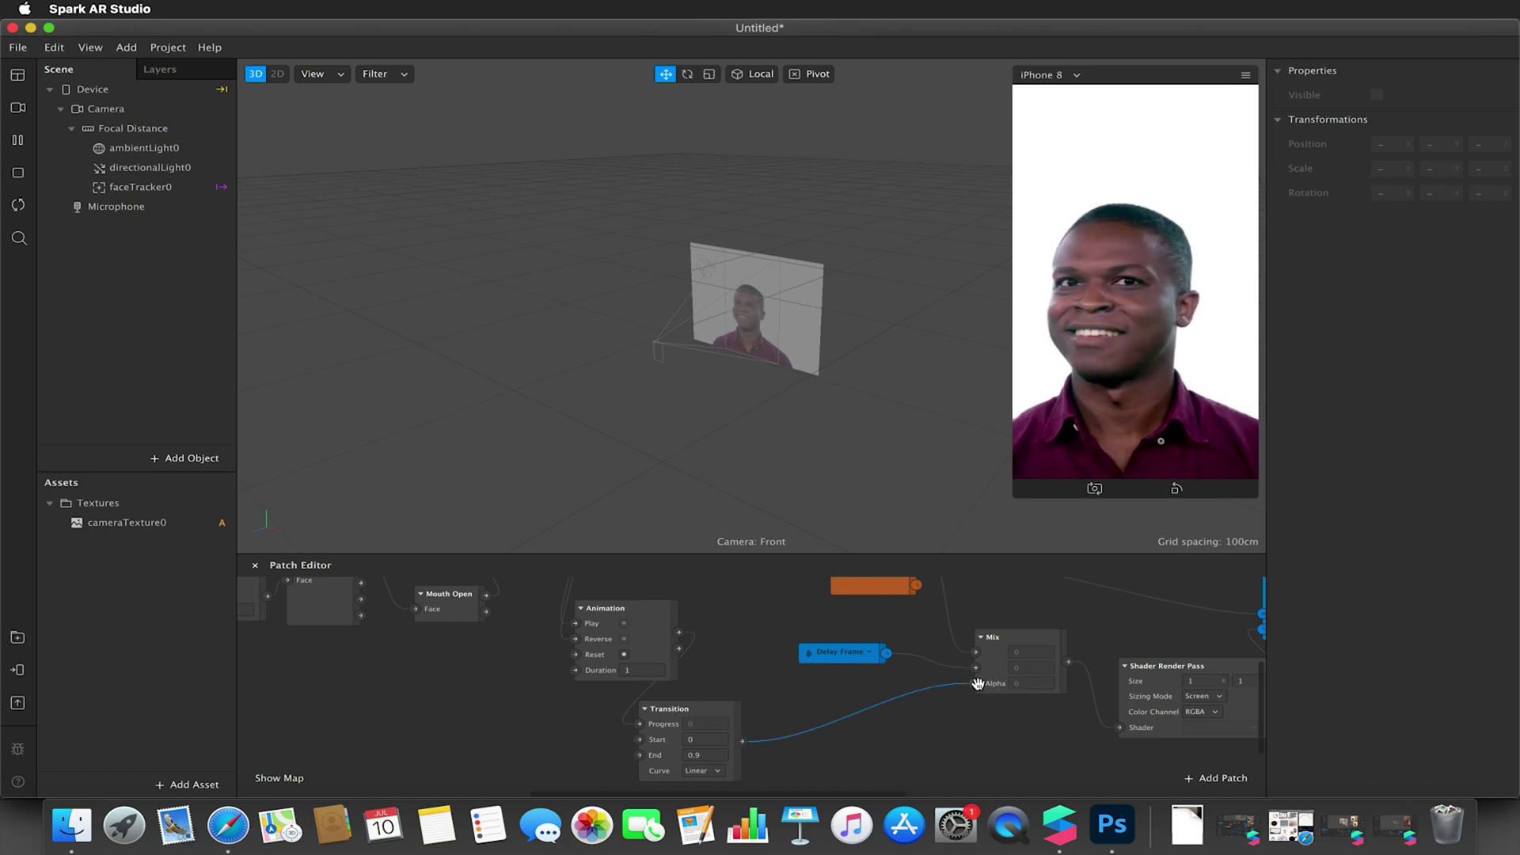
Step: Switch the preview's video source to the built-in FaceTime HD Camera
{"action": "left_click", "coordinate": [17, 108]}
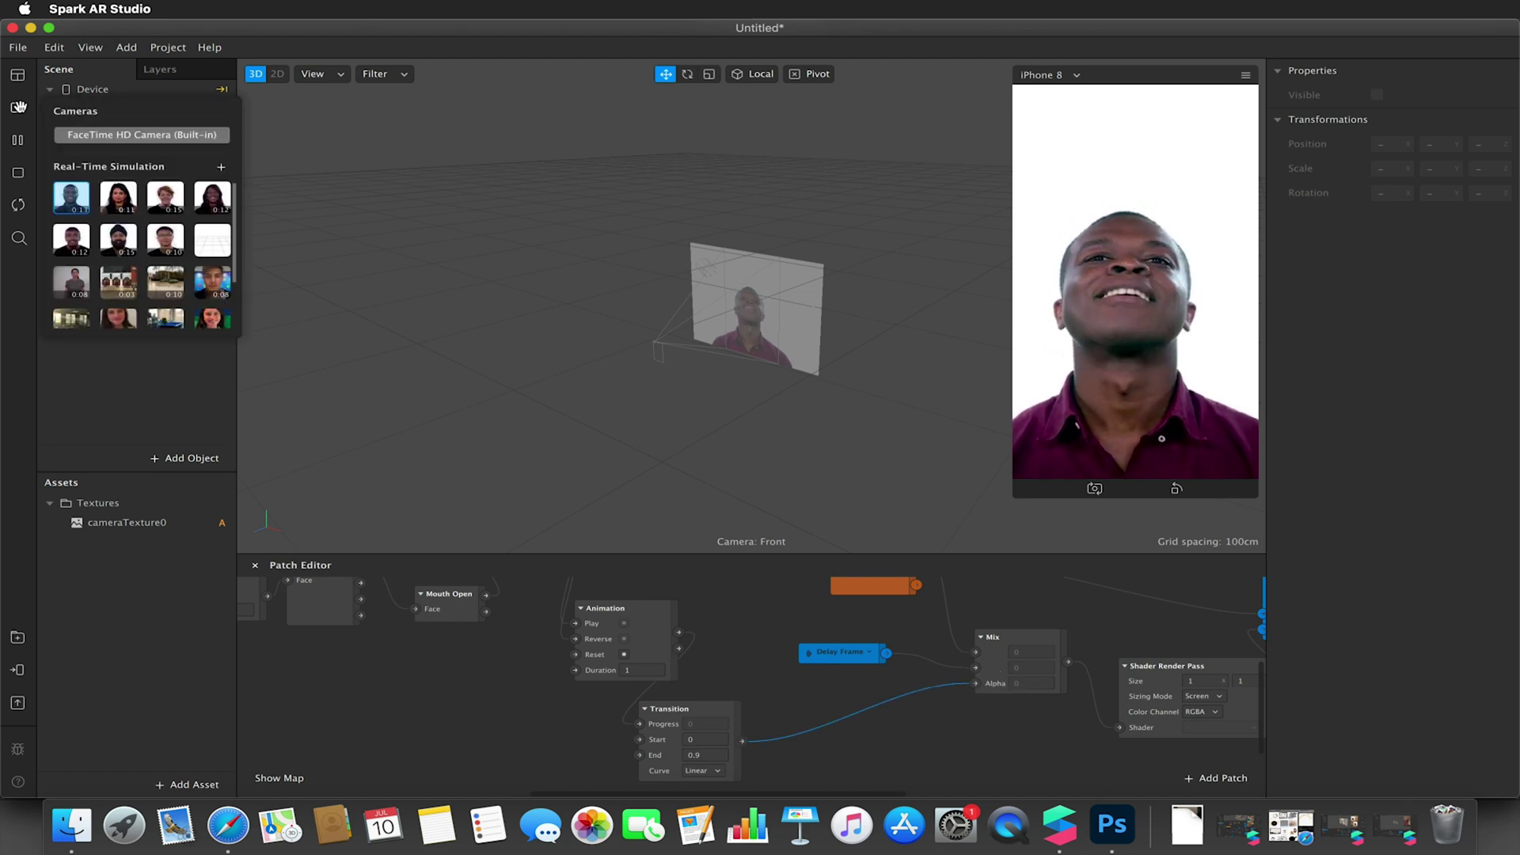
{"action": "left_click", "coordinate": [106, 134]}
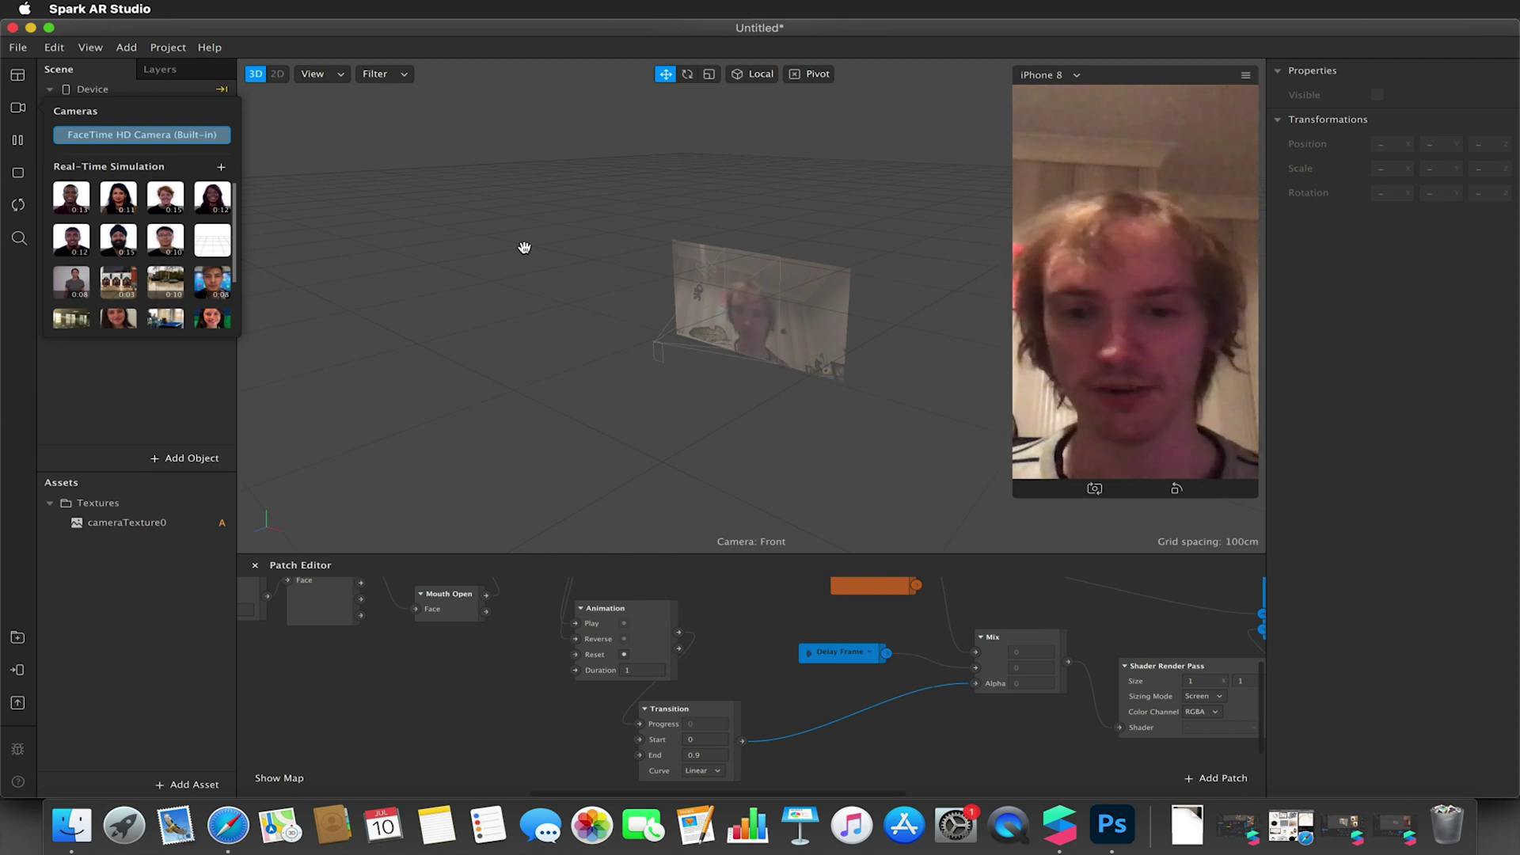
Step: Set the Shader Render Pass sizing mode to Fixed and its size to 10 by 10
{"action": "scroll", "coordinate": [778, 632], "scroll_direction": "right", "scroll_amount": 4}
{"action": "scroll", "coordinate": [777, 632], "scroll_direction": "up", "scroll_amount": 3}
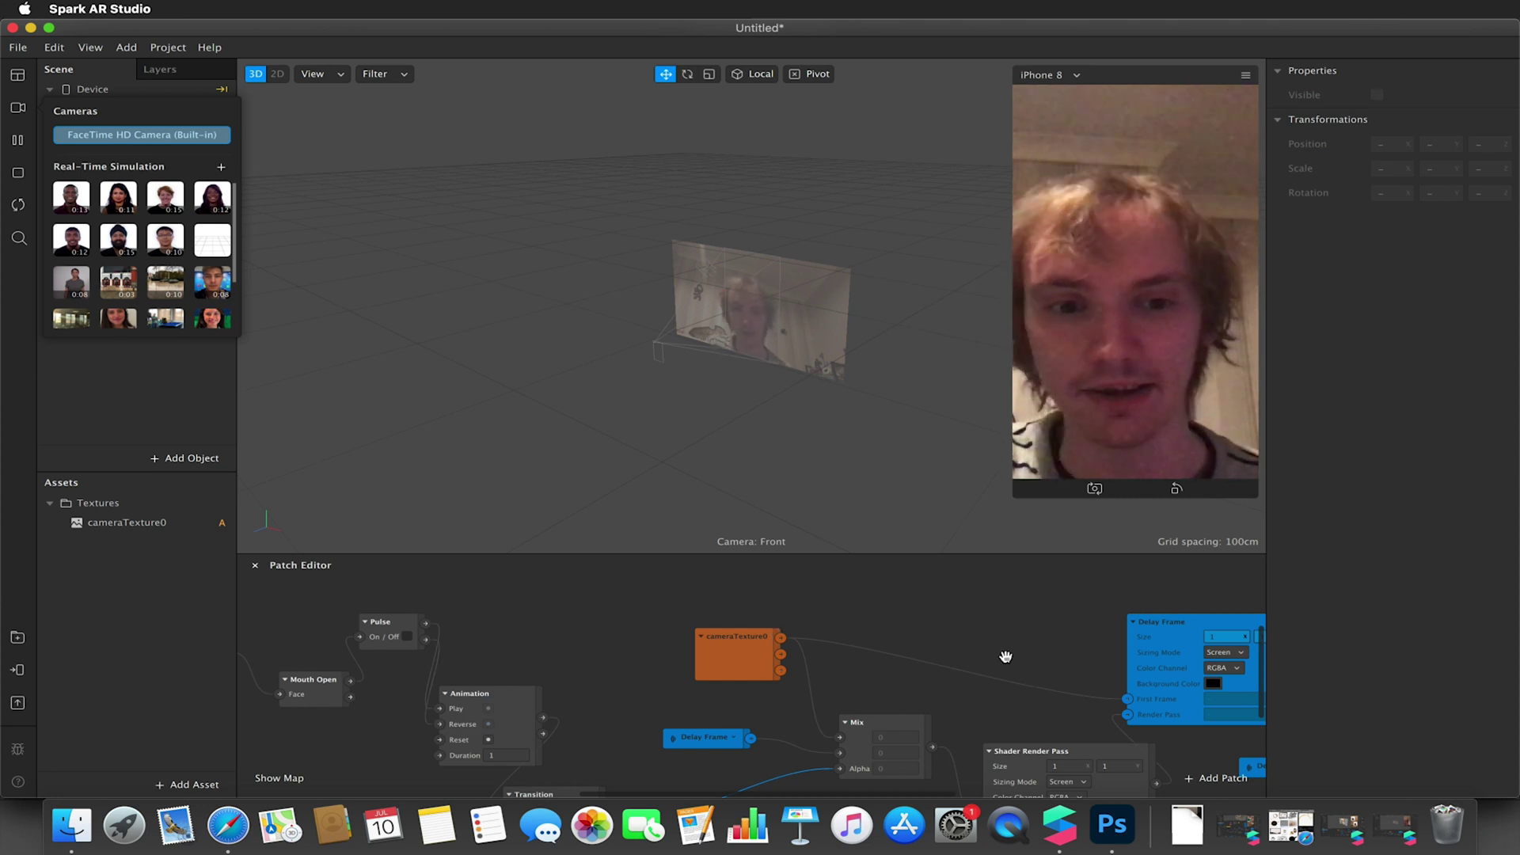
{"action": "scroll", "coordinate": [1005, 657], "scroll_direction": "right", "scroll_amount": 3}
{"action": "scroll", "coordinate": [1005, 657], "scroll_direction": "down", "scroll_amount": 2}
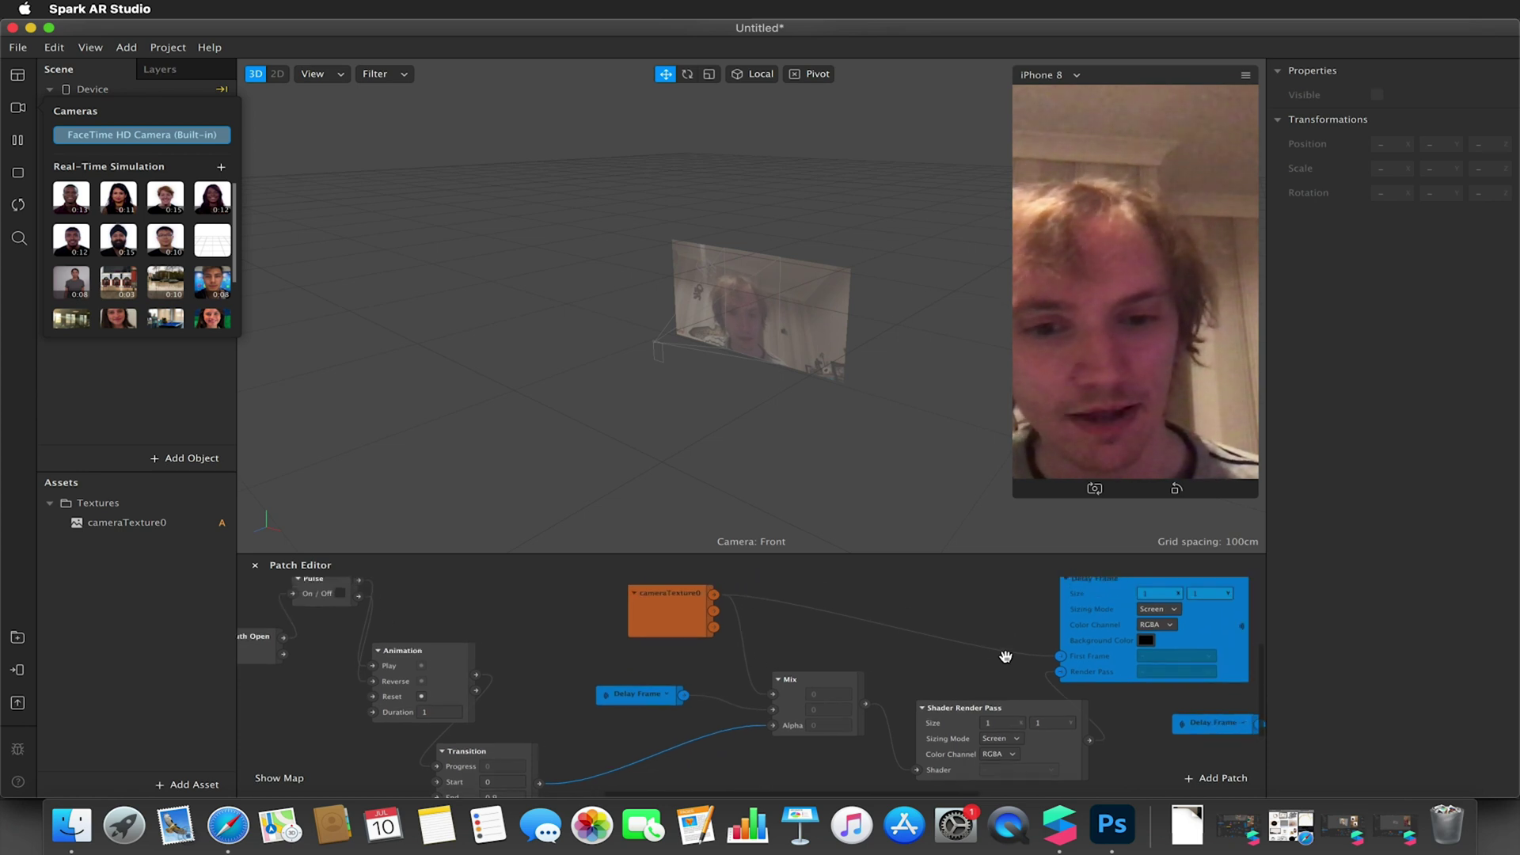
{"action": "left_click", "coordinate": [999, 738]}
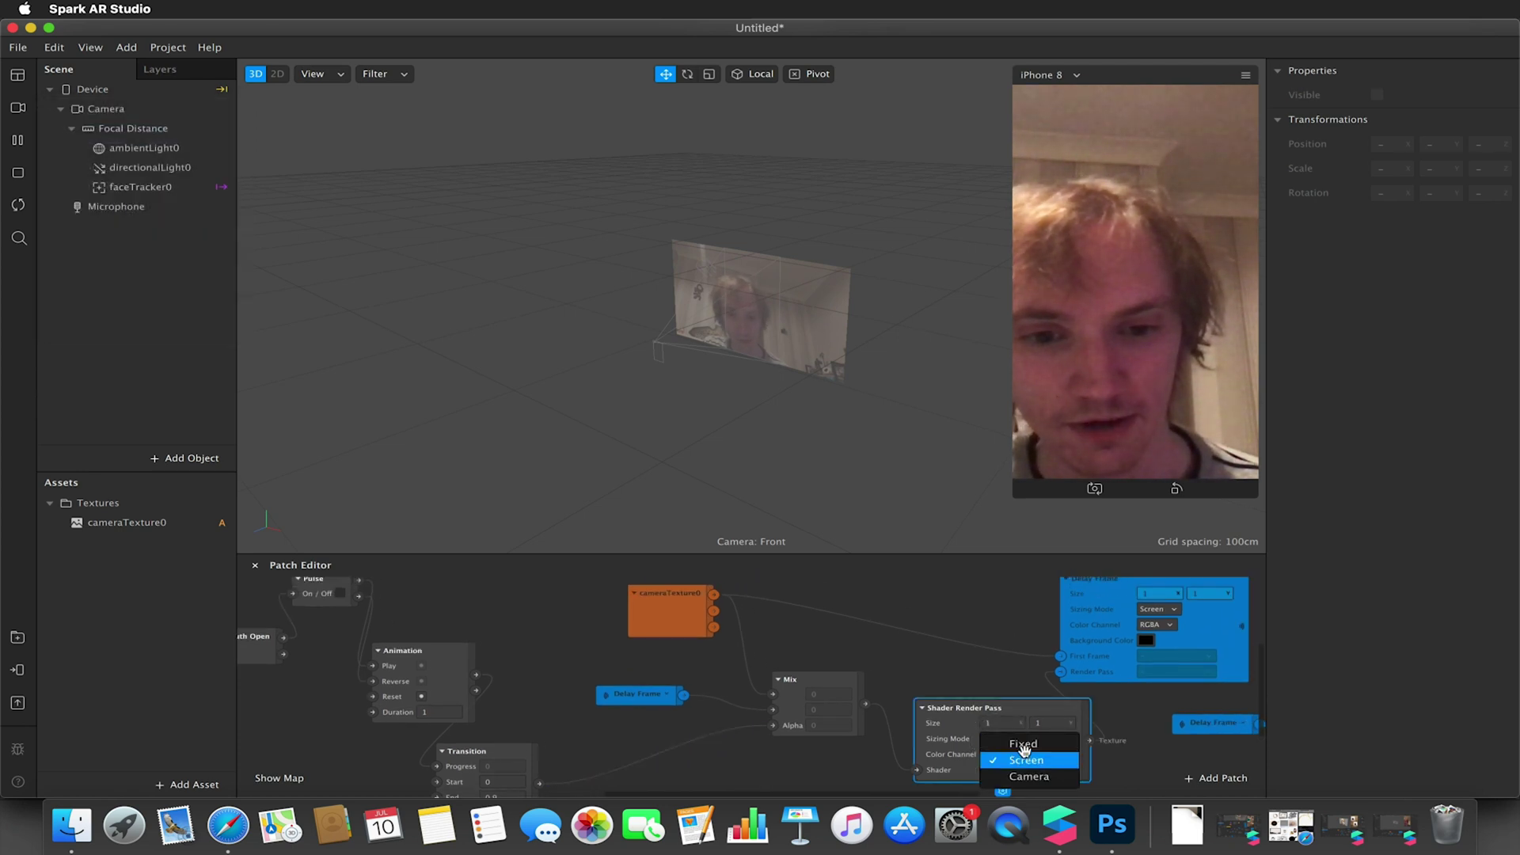
{"action": "left_click", "coordinate": [1025, 750]}
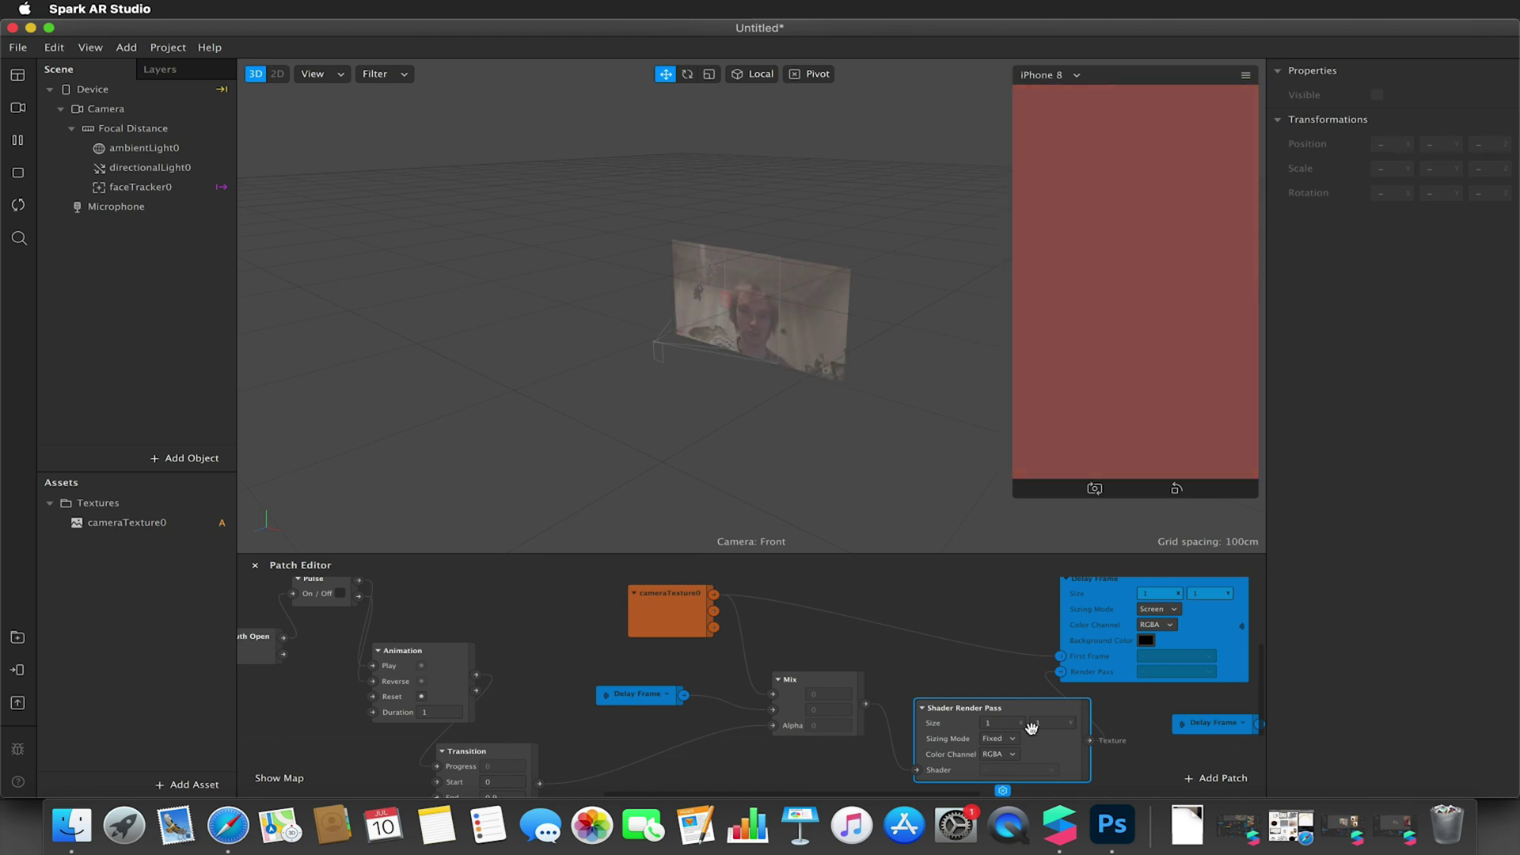
{"action": "left_click", "coordinate": [1002, 723]}
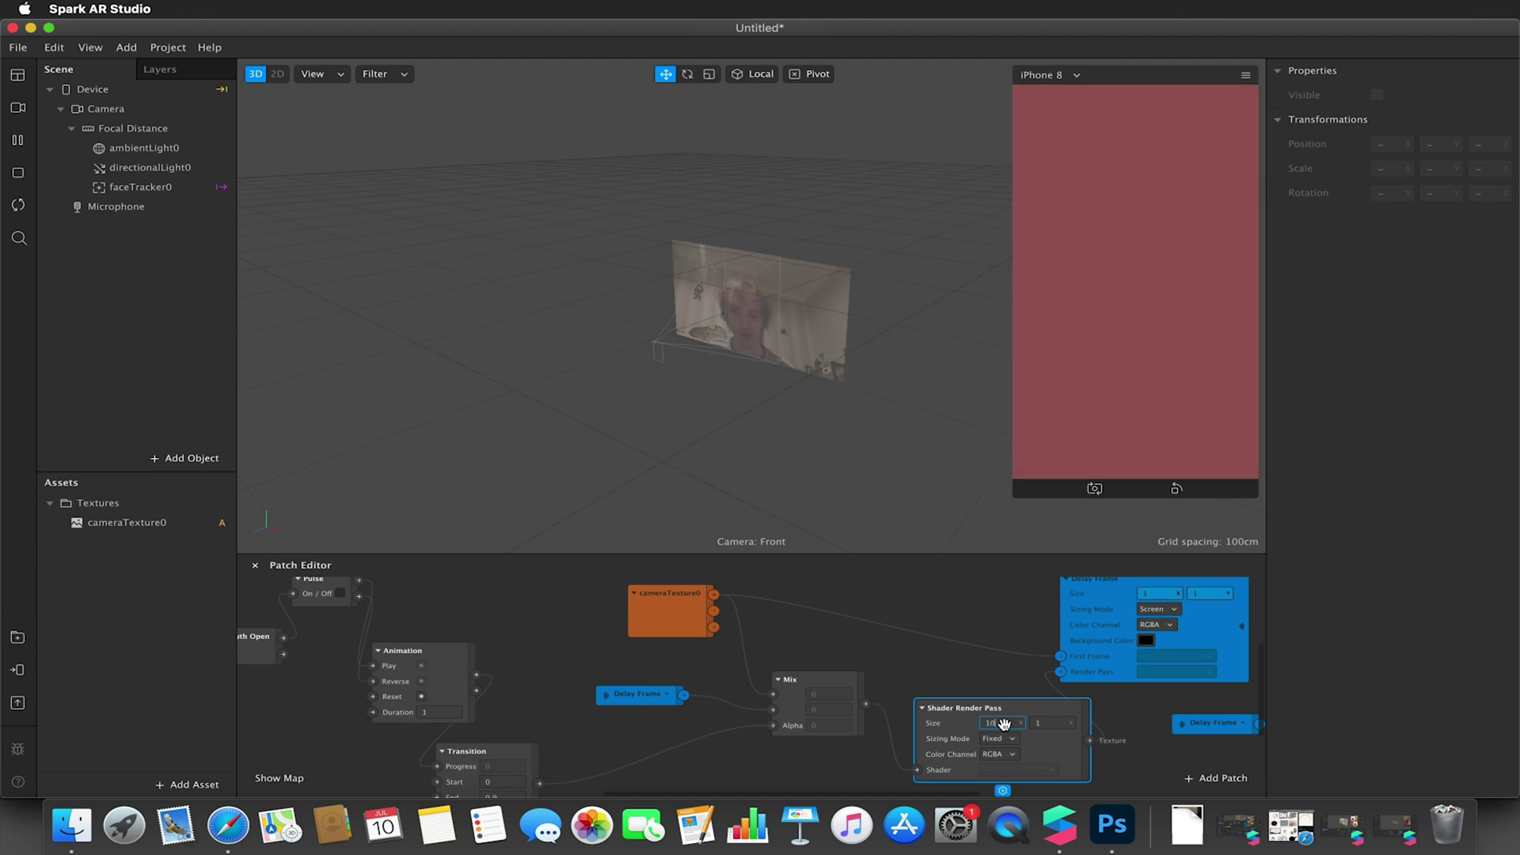
{"action": "type", "text": "0"}
{"action": "key", "text": "Tab"}
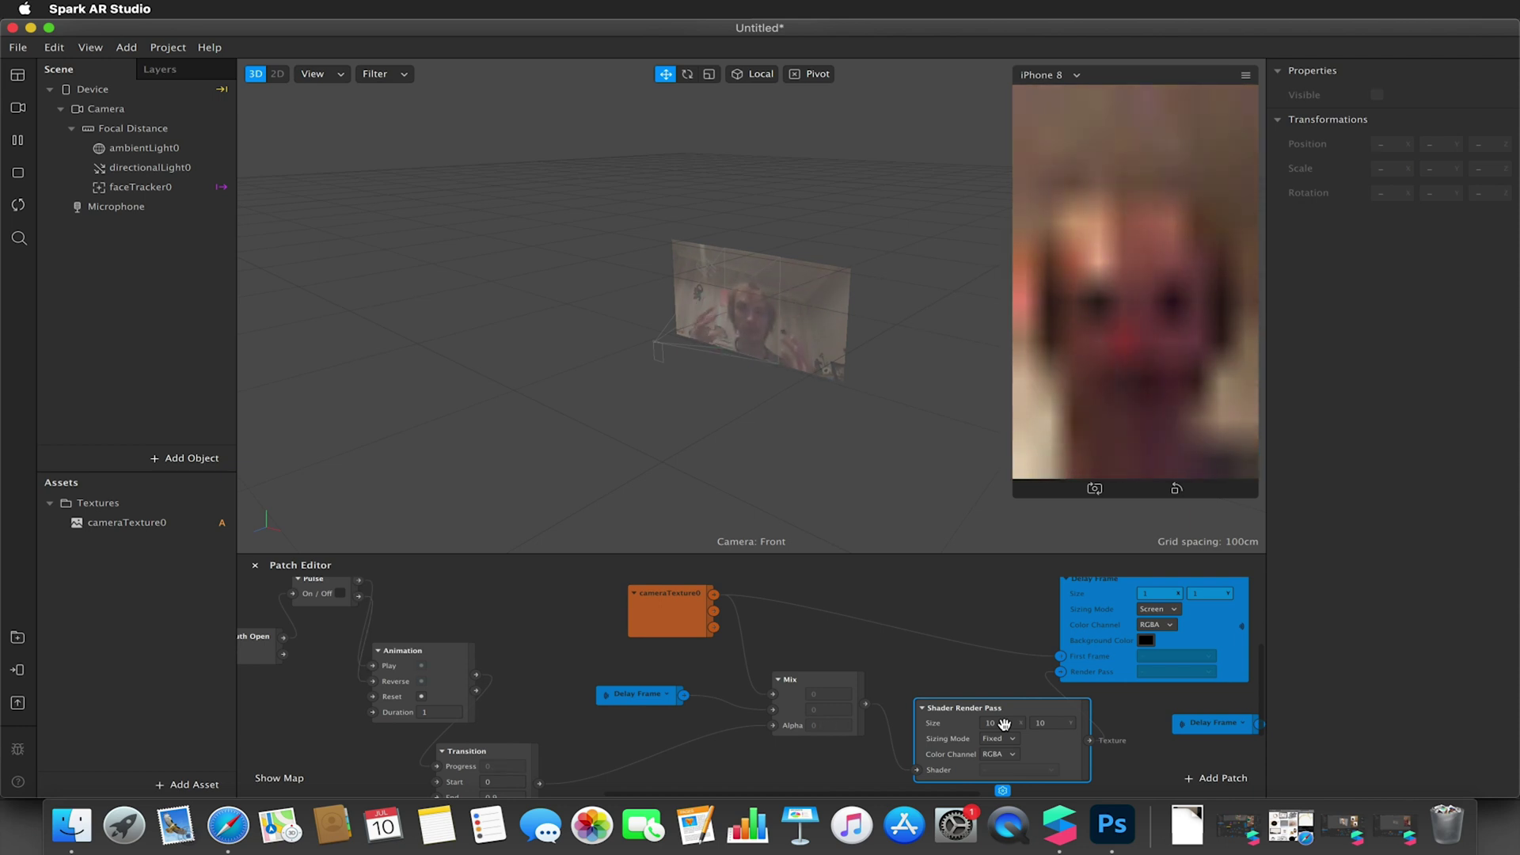
Step: Set the Shader Render Pass size to 1,000 by 1,000
{"action": "left_click", "coordinate": [1002, 723]}
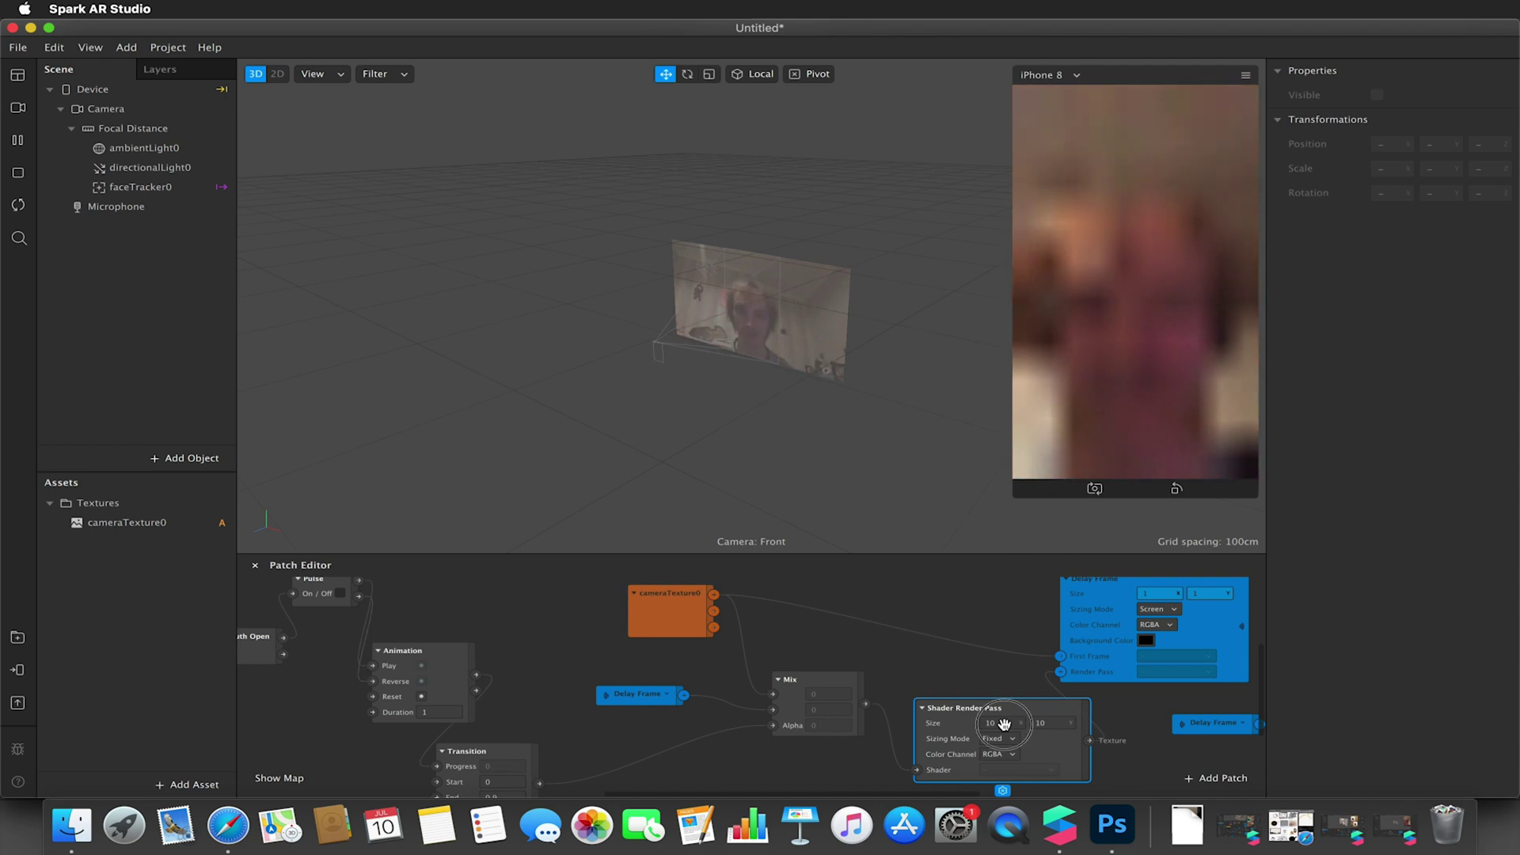
{"action": "type", "text": "00"}
{"action": "key", "text": "Tab"}
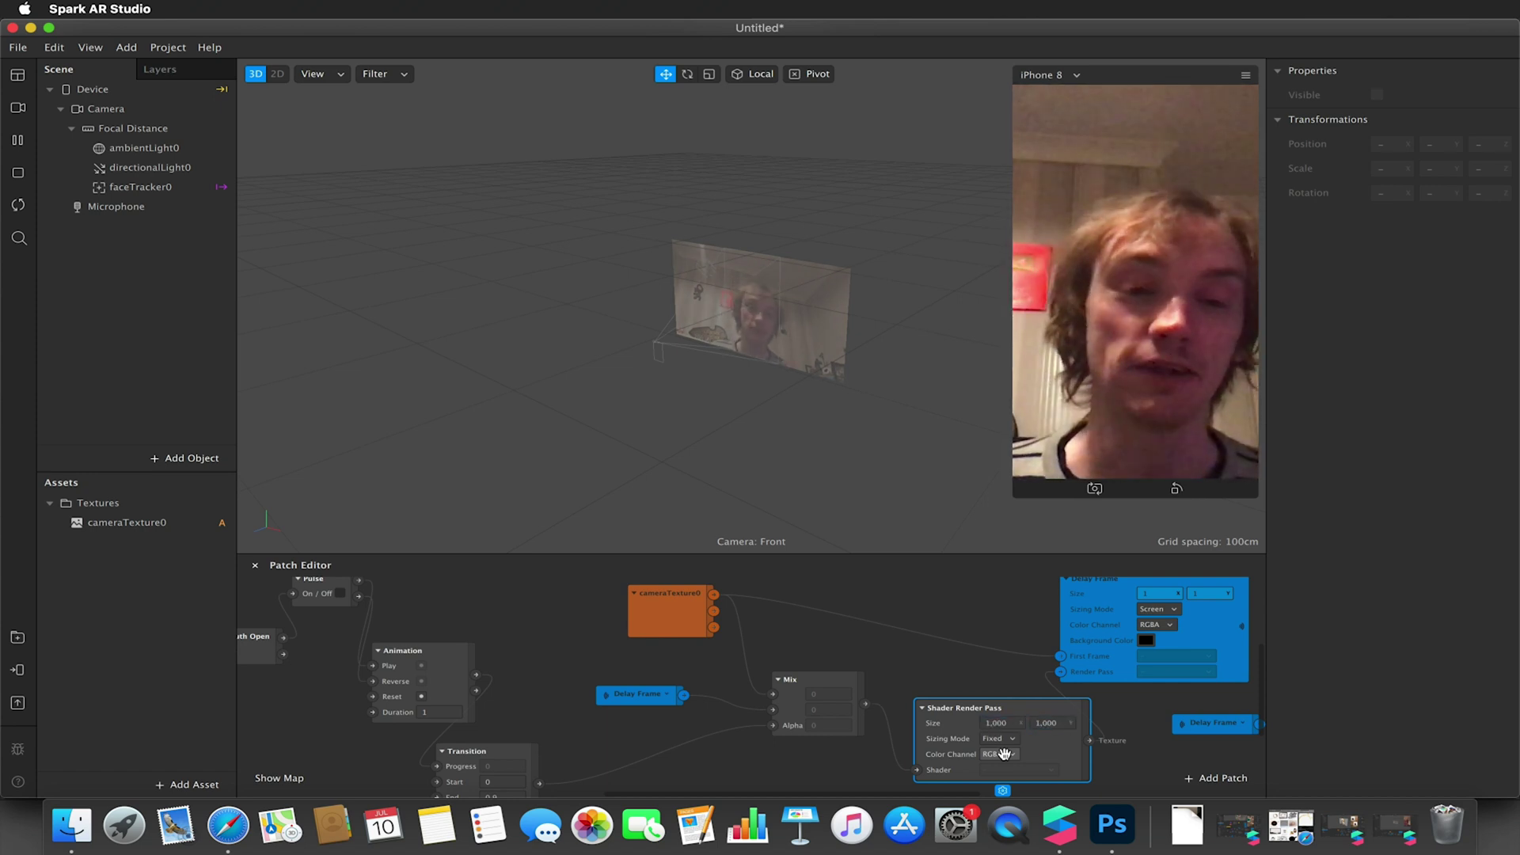
Step: Try the Screen and Camera sizing modes on the Shader Render Pass
{"action": "left_click", "coordinate": [999, 740]}
{"action": "left_click", "coordinate": [1017, 762]}
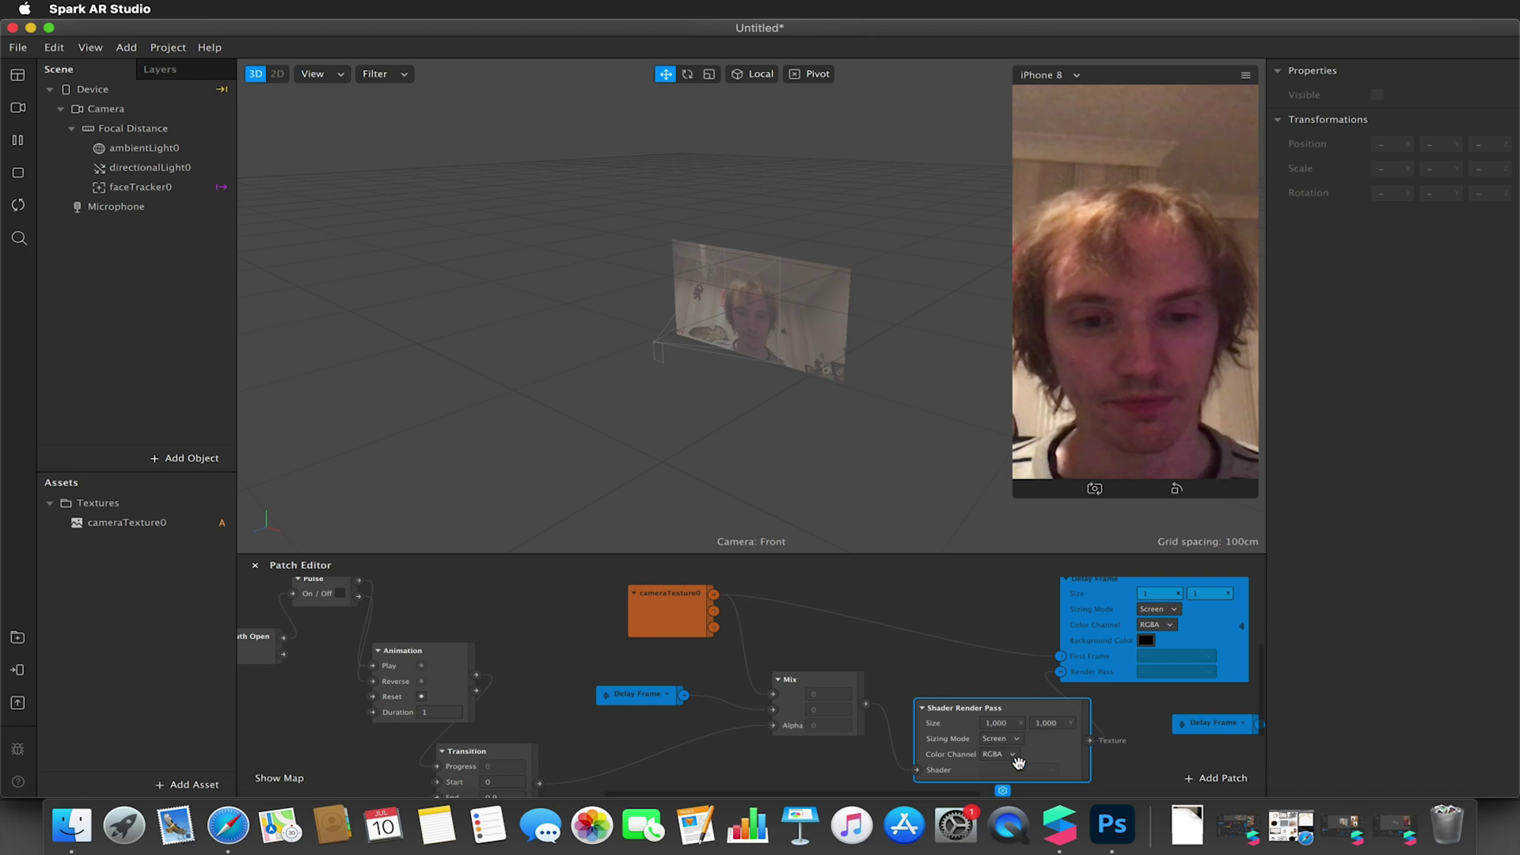
{"action": "left_click", "coordinate": [1004, 741]}
{"action": "left_click", "coordinate": [1022, 776]}
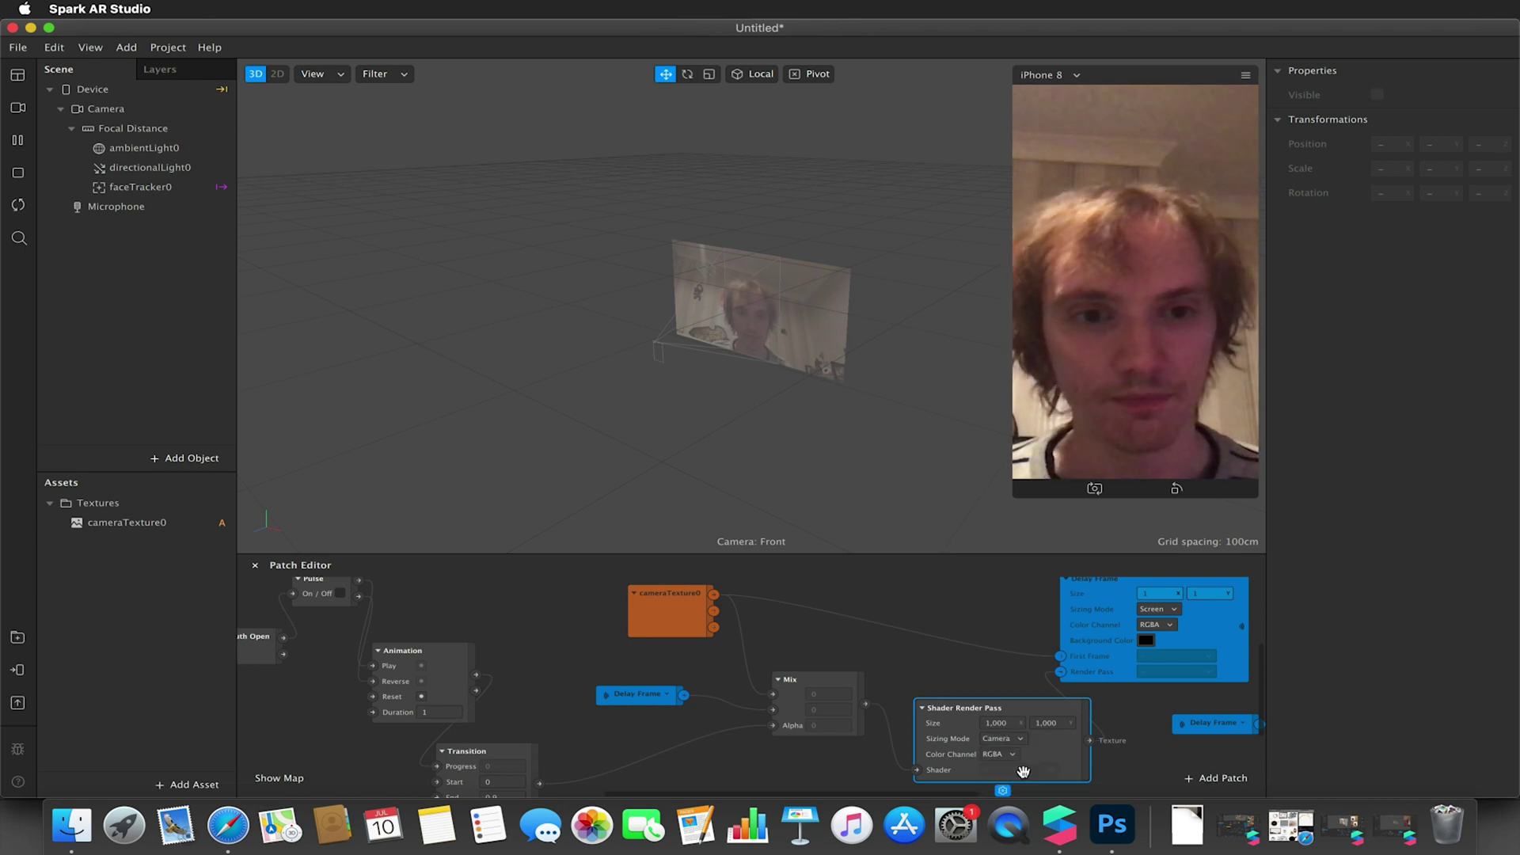
Step: Reset the Shader Render Pass size to 1 by 1 and its sizing mode to Screen
{"action": "double_click", "coordinate": [1005, 724]}
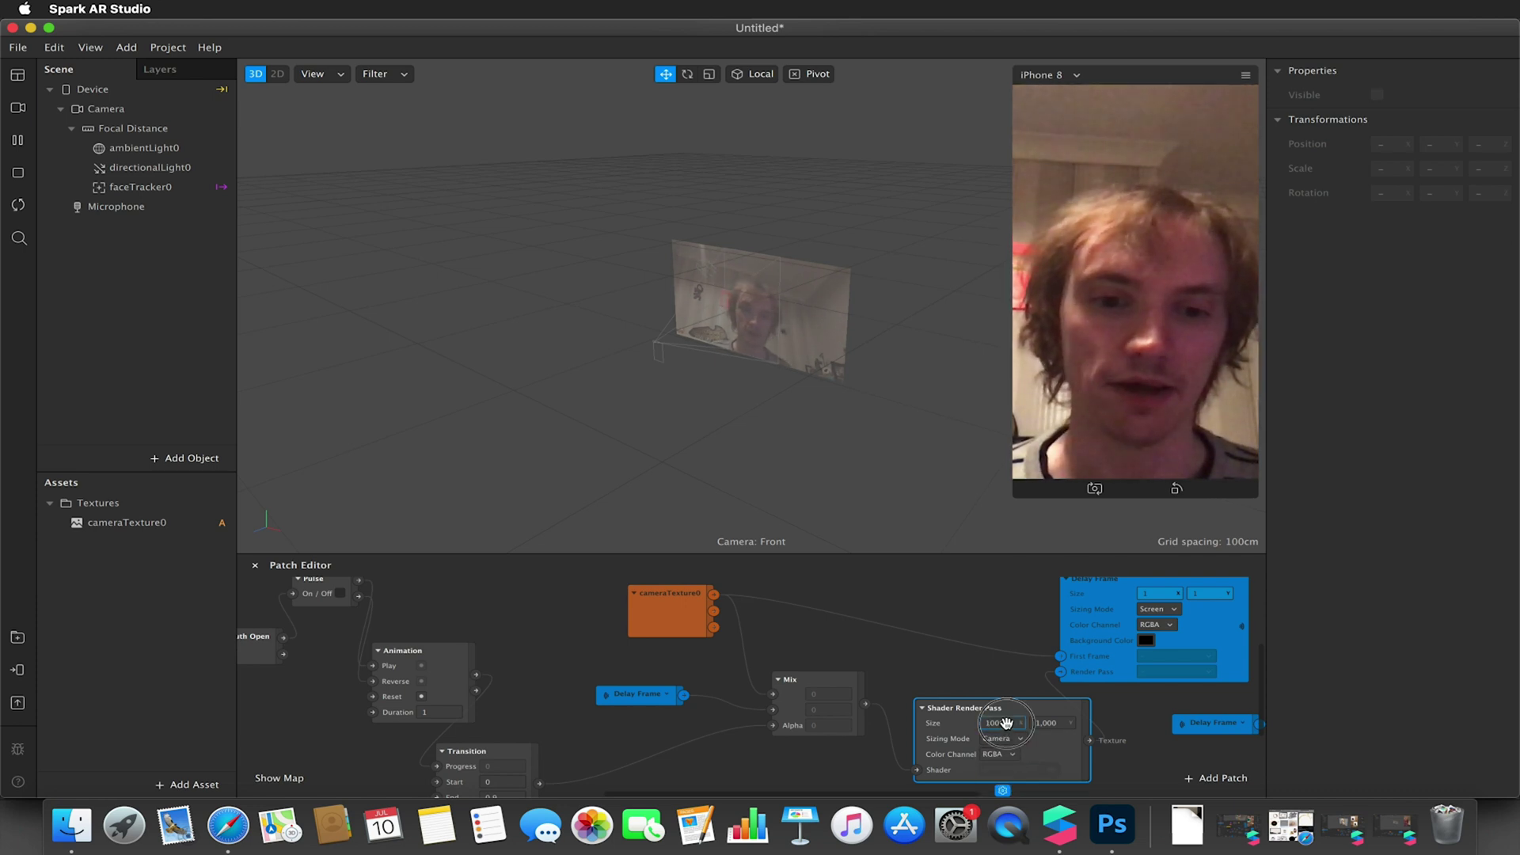
{"action": "key", "text": "Tab"}
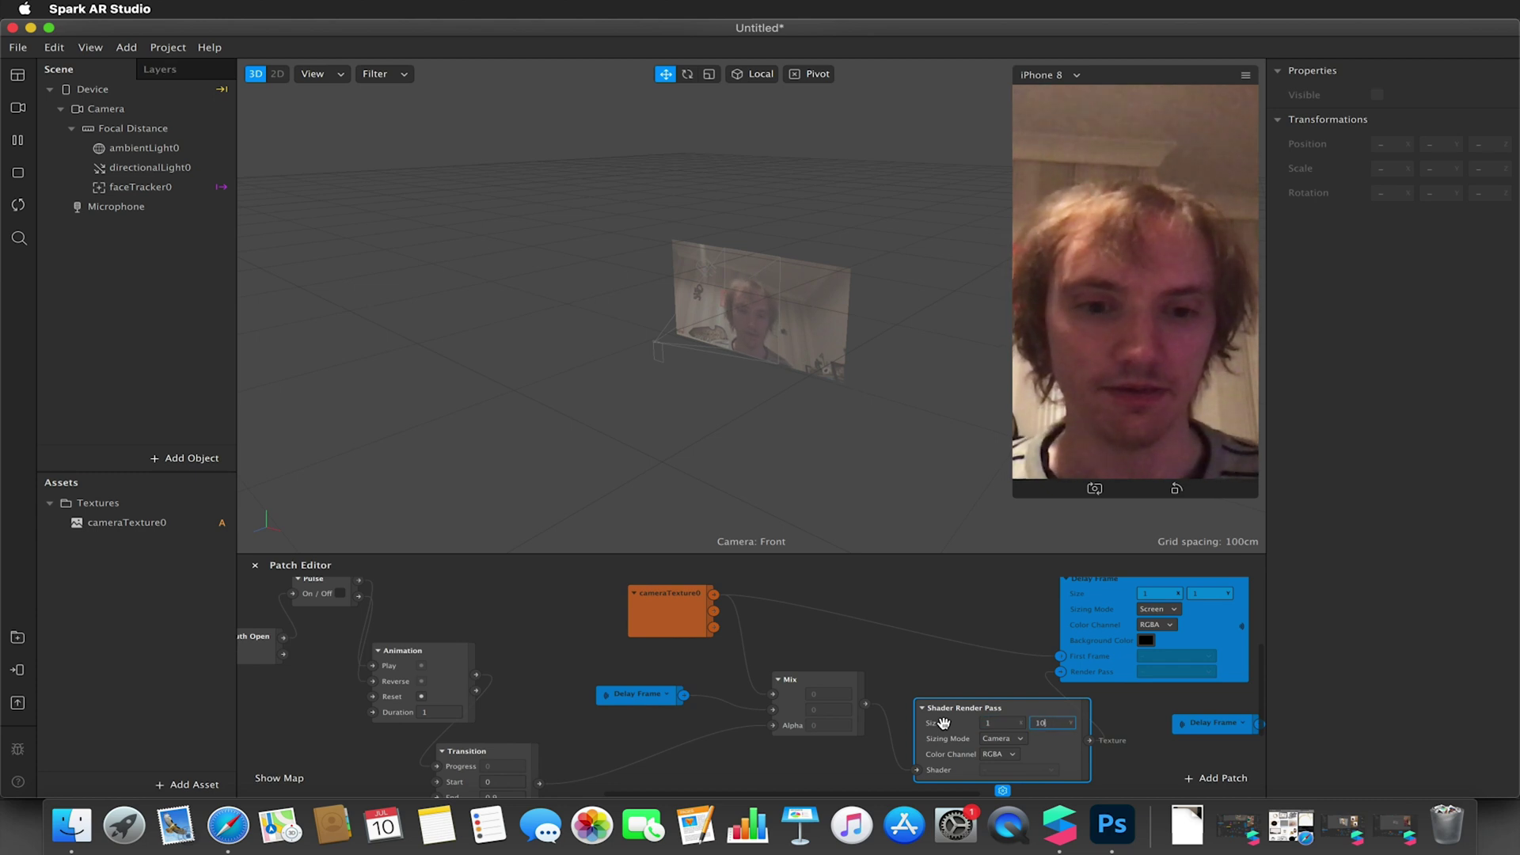
{"action": "left_click", "coordinate": [1000, 738]}
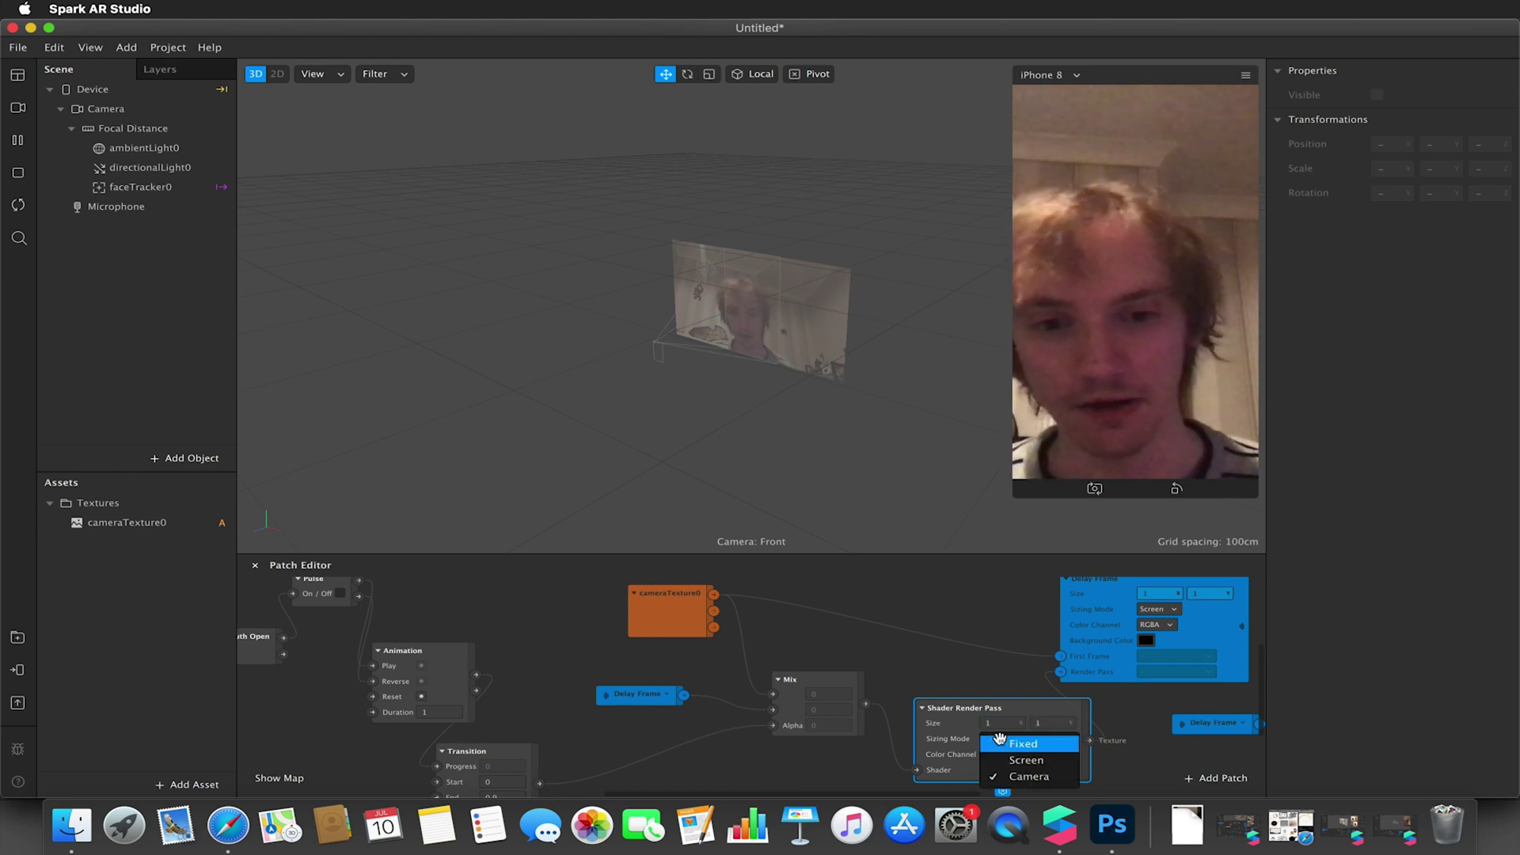
{"action": "left_click", "coordinate": [1029, 762]}
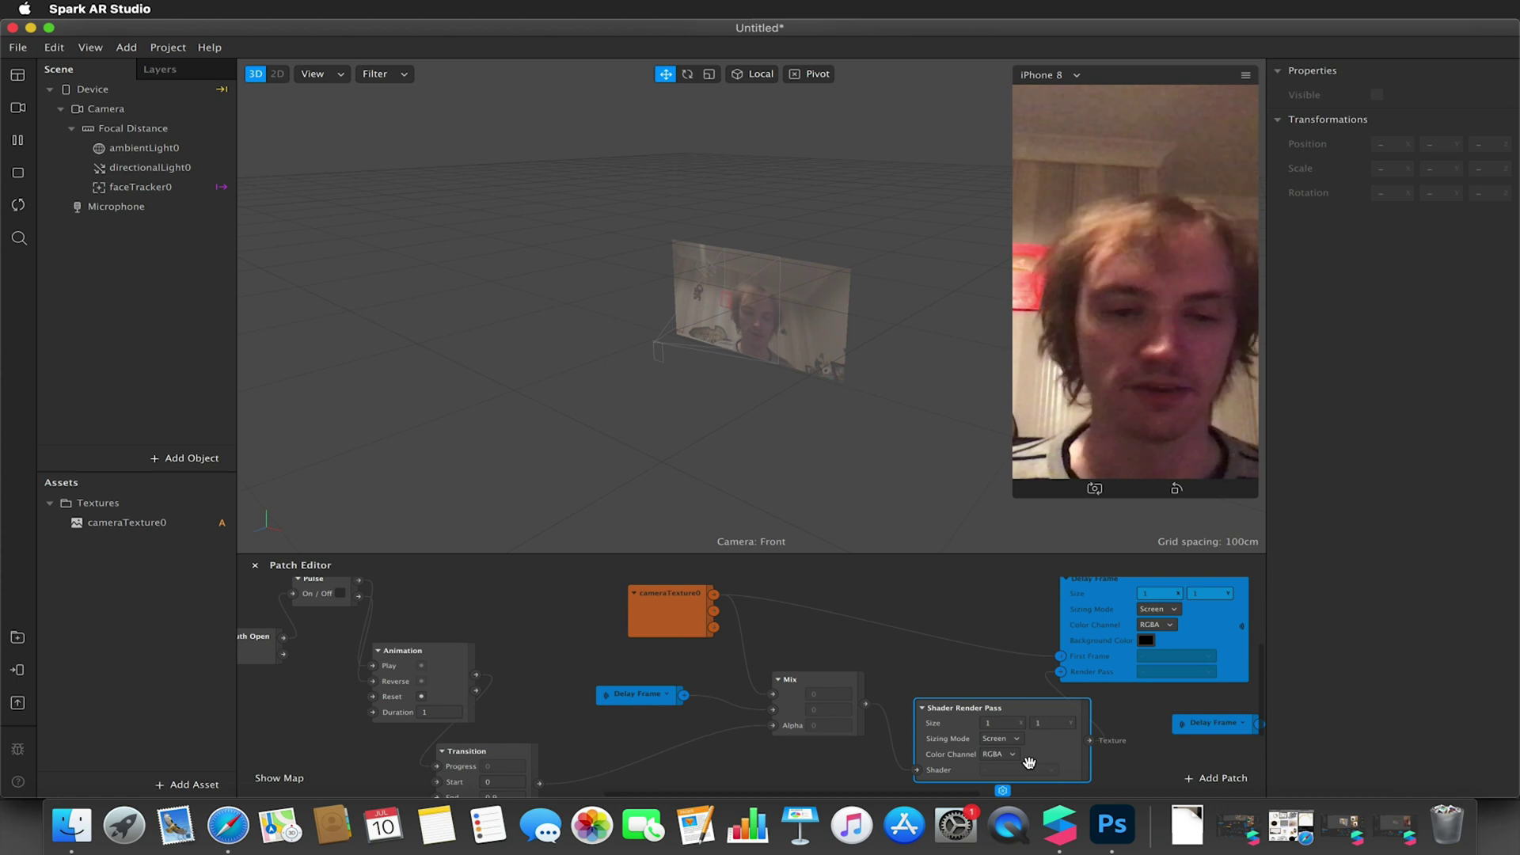
Step: Review the complete patch graph from Face Finder to the Device screen output and enlarge the iPhone 8 preview
{"action": "scroll", "coordinate": [926, 660], "scroll_direction": "right", "scroll_amount": 5}
{"action": "scroll", "coordinate": [926, 660], "scroll_direction": "up", "scroll_amount": 2}
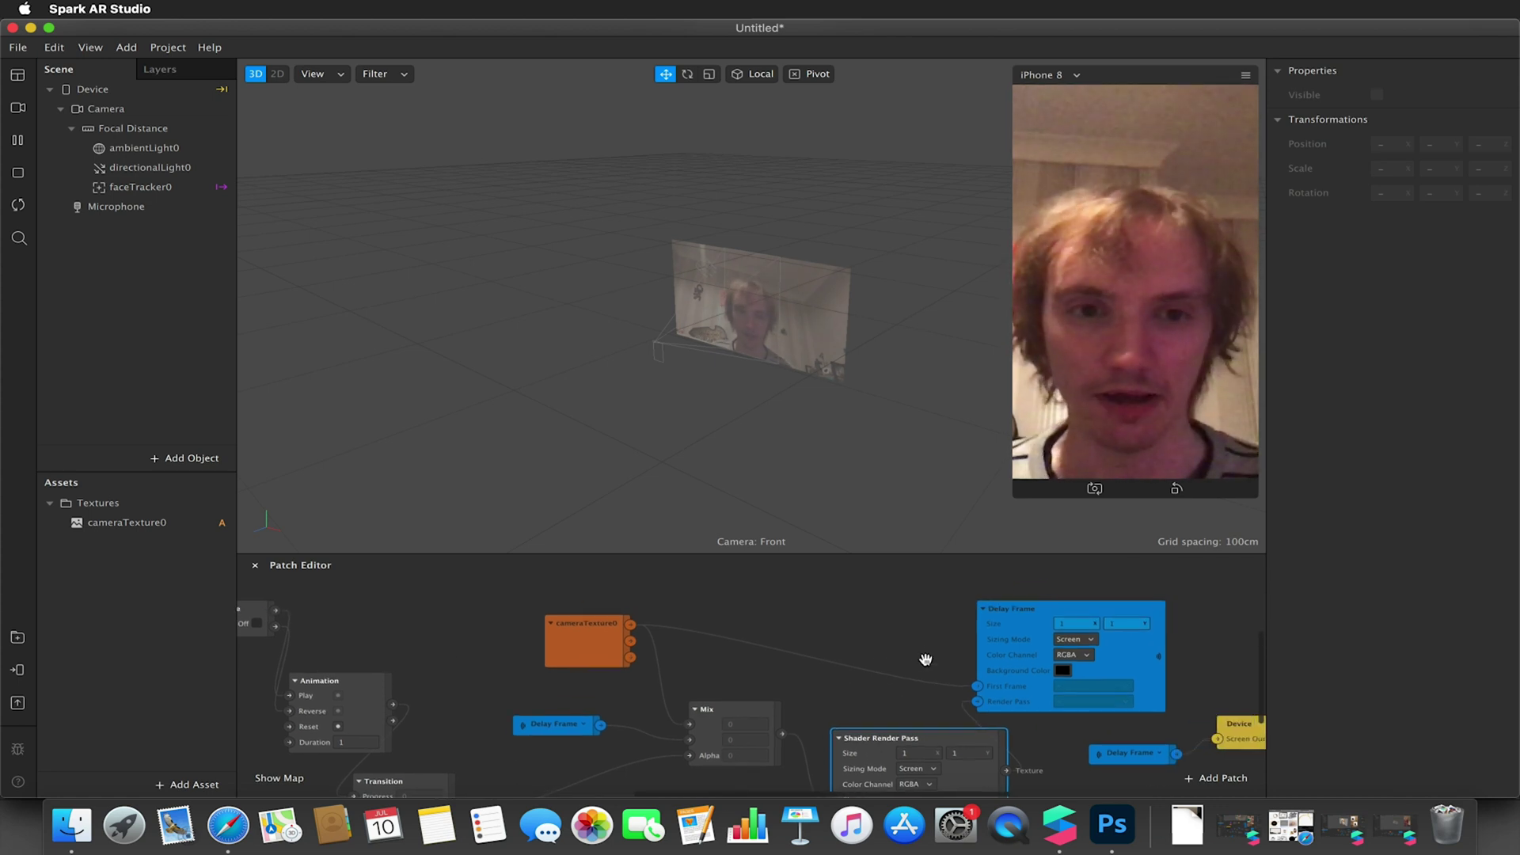
{"action": "scroll", "coordinate": [926, 660], "scroll_direction": "right", "scroll_amount": 6}
{"action": "scroll", "coordinate": [926, 660], "scroll_direction": "down", "scroll_amount": 3}
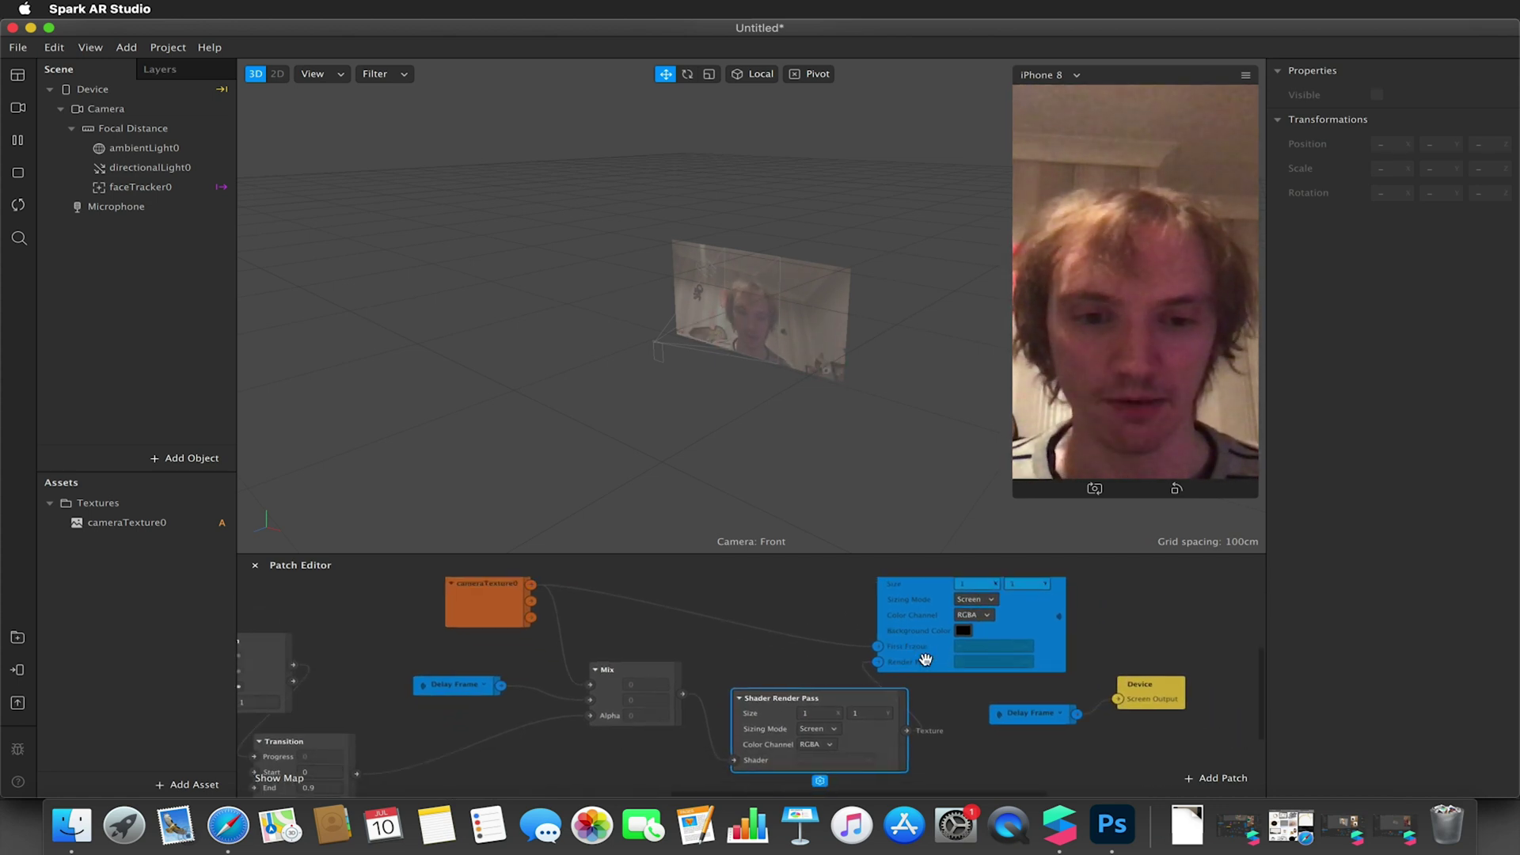
{"action": "scroll", "coordinate": [926, 660], "scroll_direction": "left", "scroll_amount": 15}
{"action": "scroll", "coordinate": [925, 660], "scroll_direction": "up", "scroll_amount": 3}
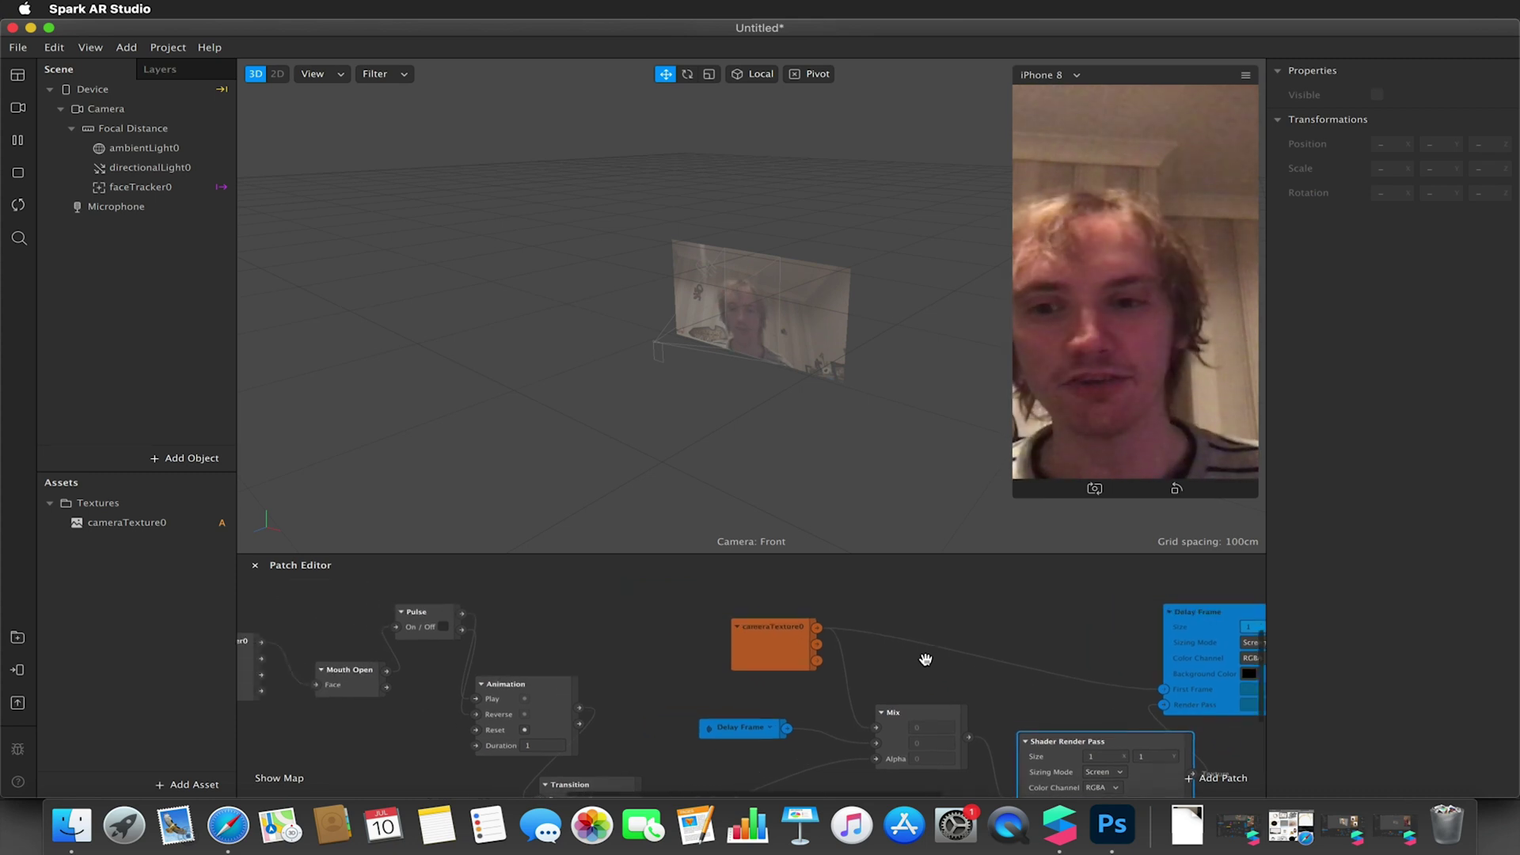
{"action": "scroll", "coordinate": [926, 660], "scroll_direction": "down", "scroll_amount": 5}
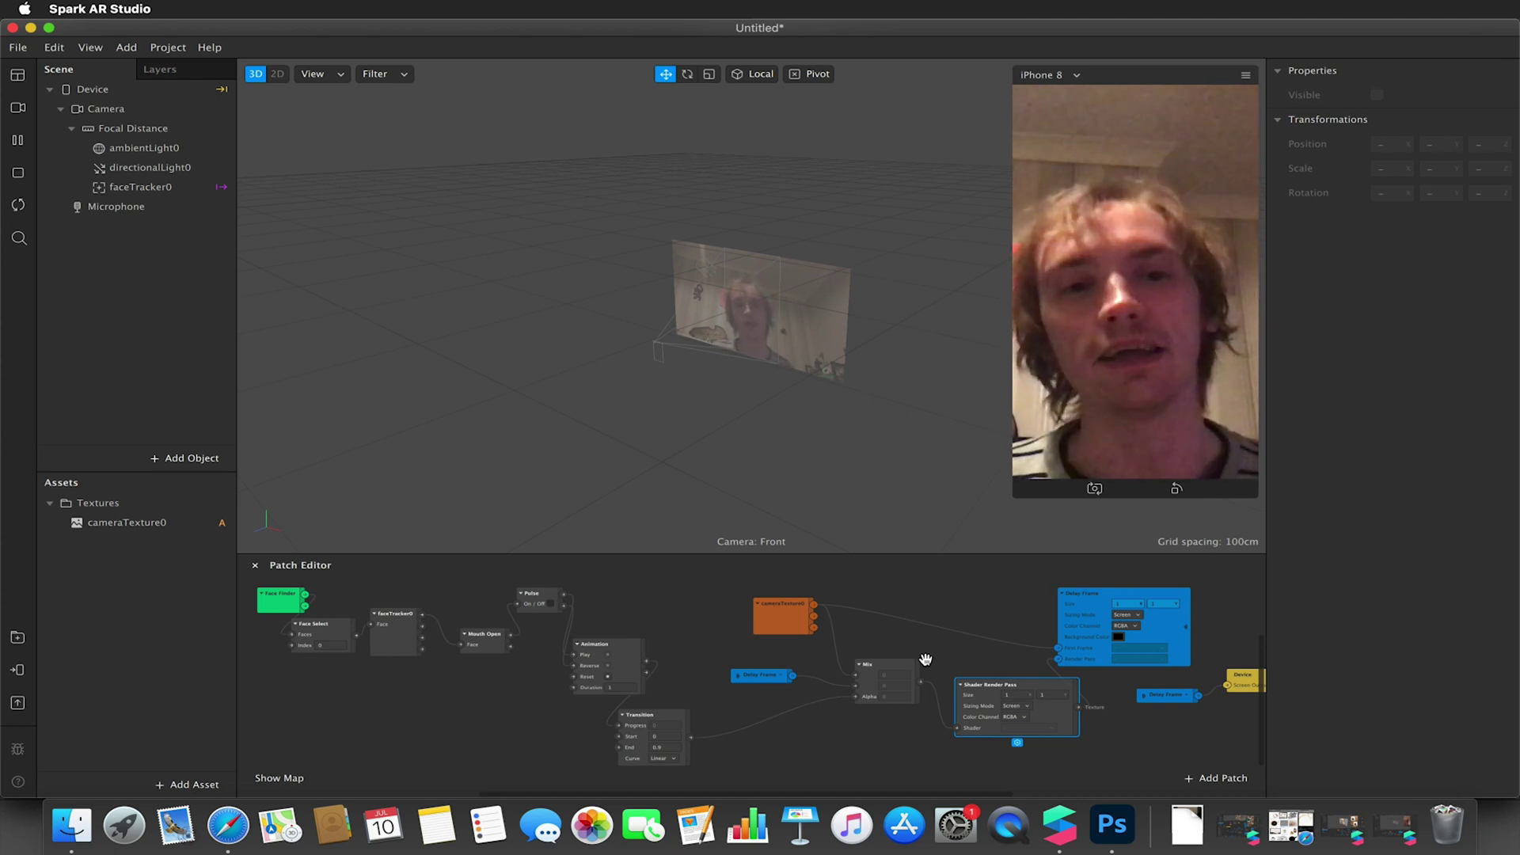
{"action": "left_click_drag", "start_coordinate": [1016, 498], "coordinate": [945, 587]}
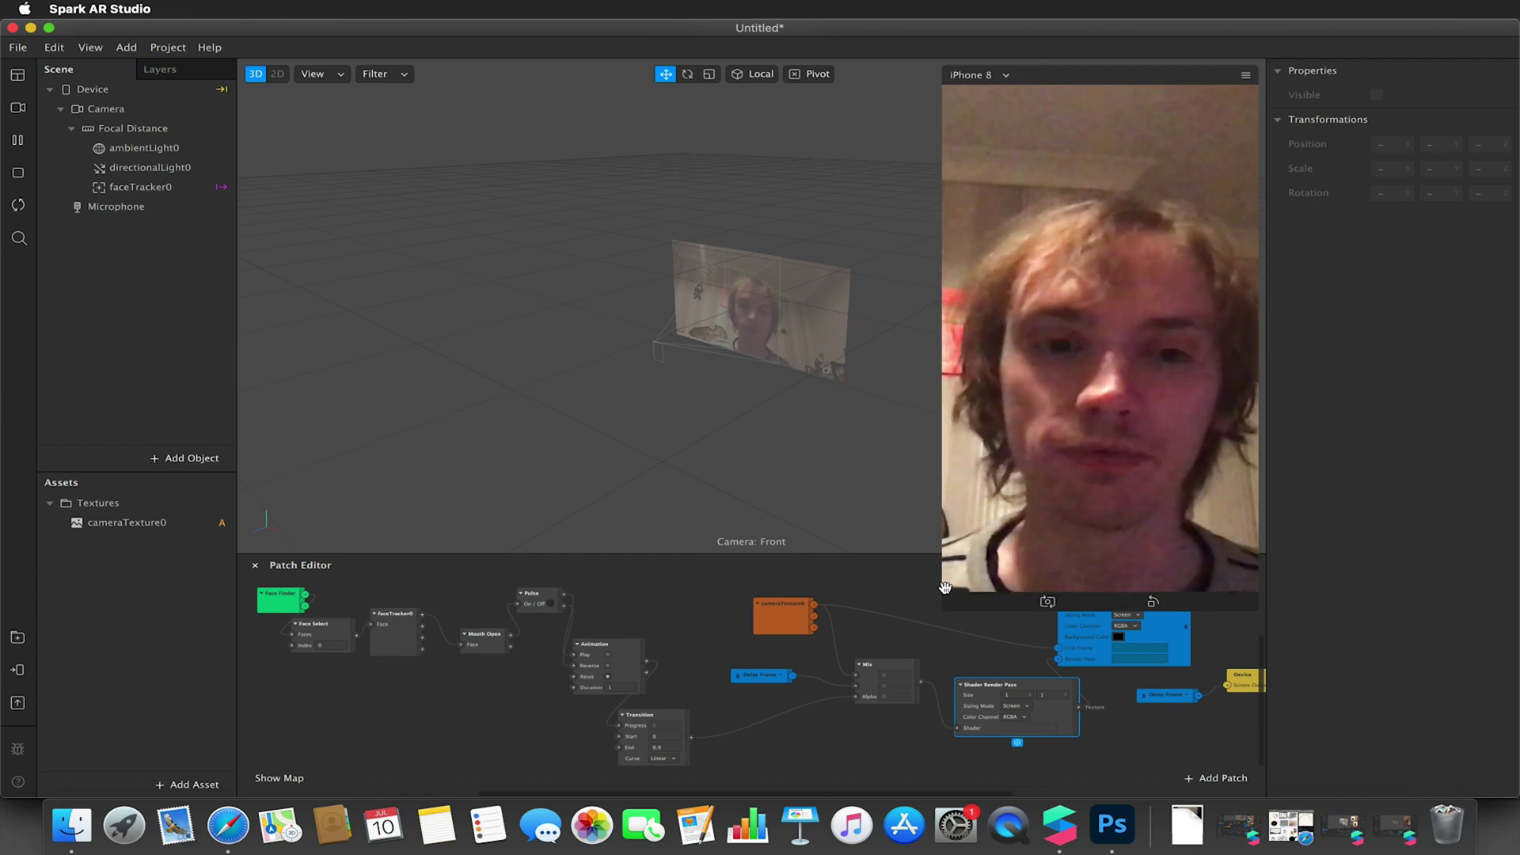